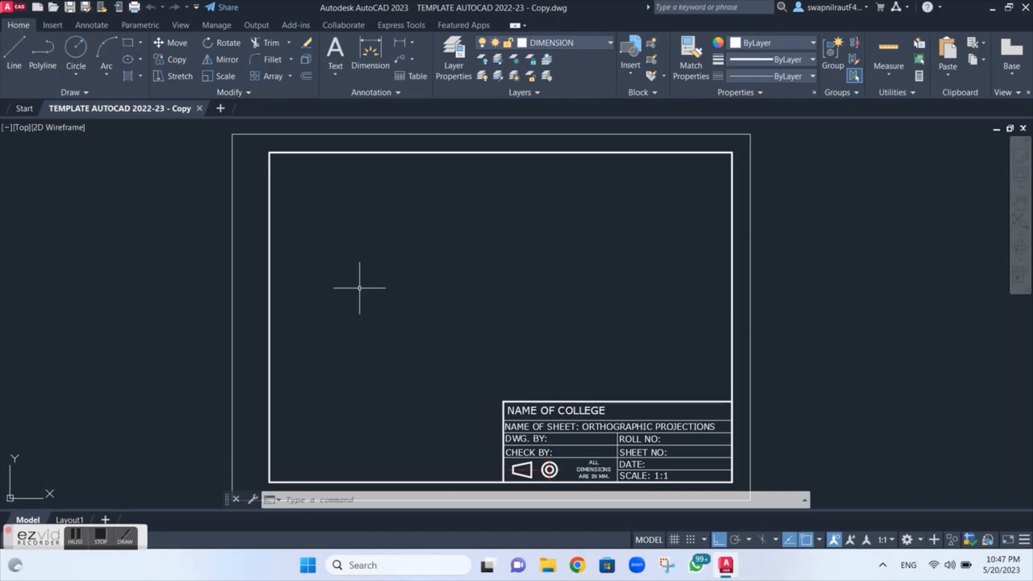
# Attach the reference image "Missing" with its insertion point at the lower-left corner of the outer sheet border, at scale 1.
pyautogui.click(60, 26)
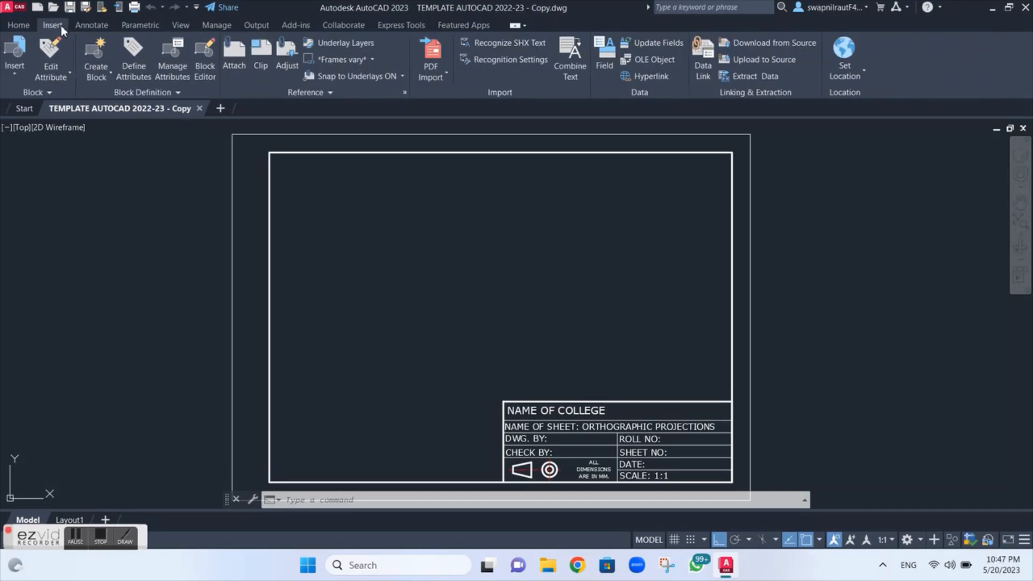
pyautogui.click(237, 62)
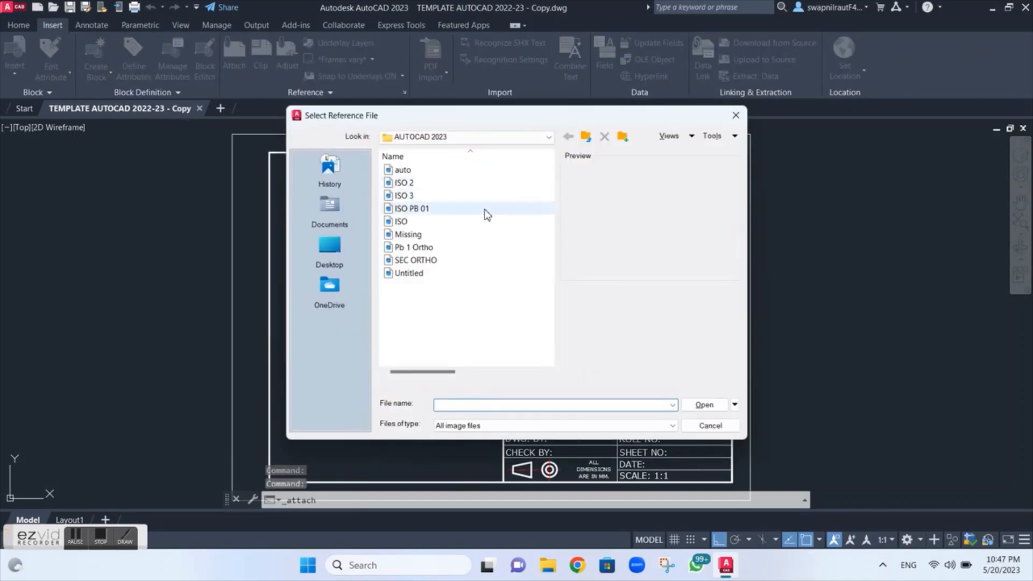
pyautogui.click(444, 241)
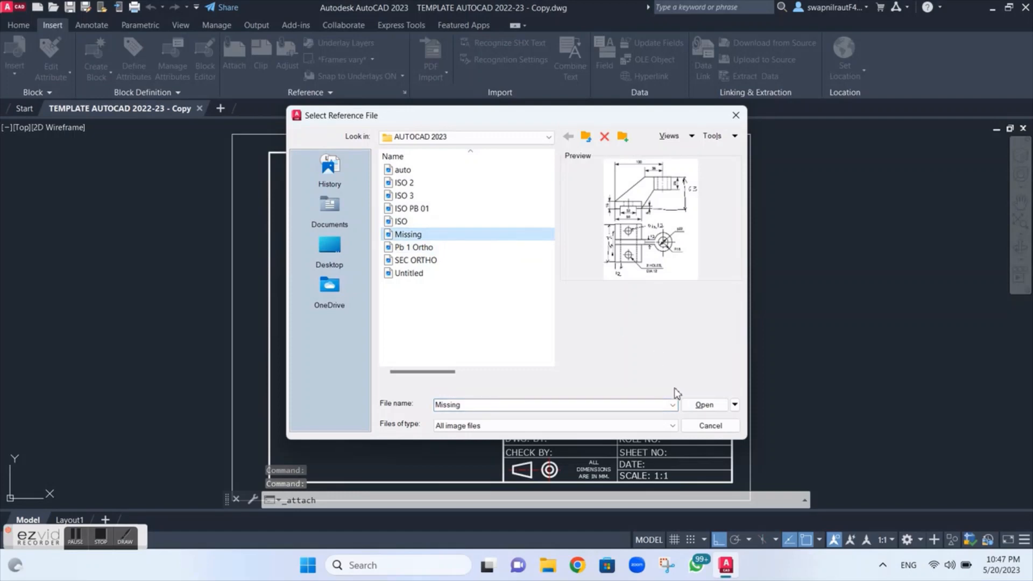
pyautogui.click(702, 404)
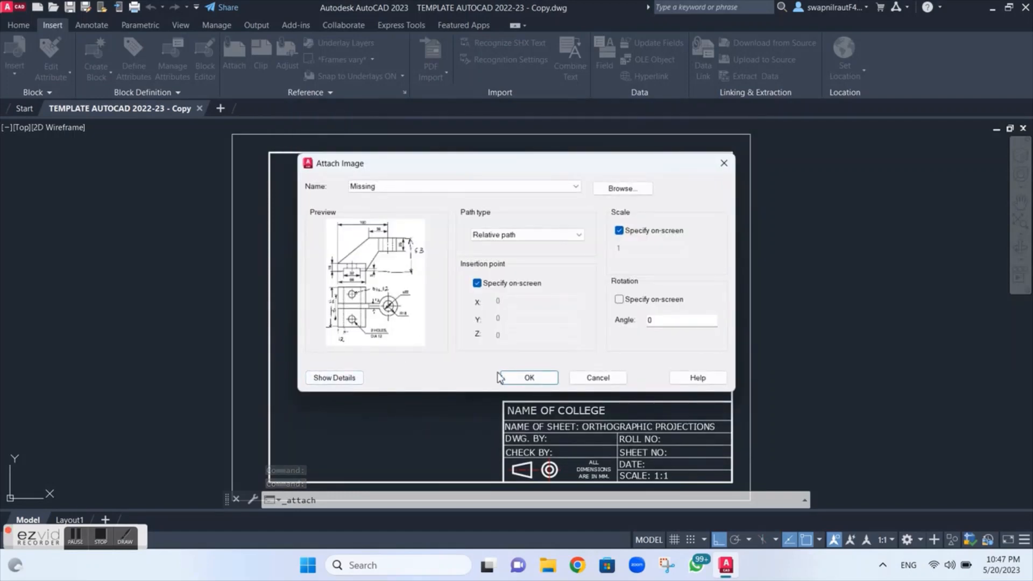
pyautogui.click(528, 377)
pyautogui.scroll(-4, 317, 371)
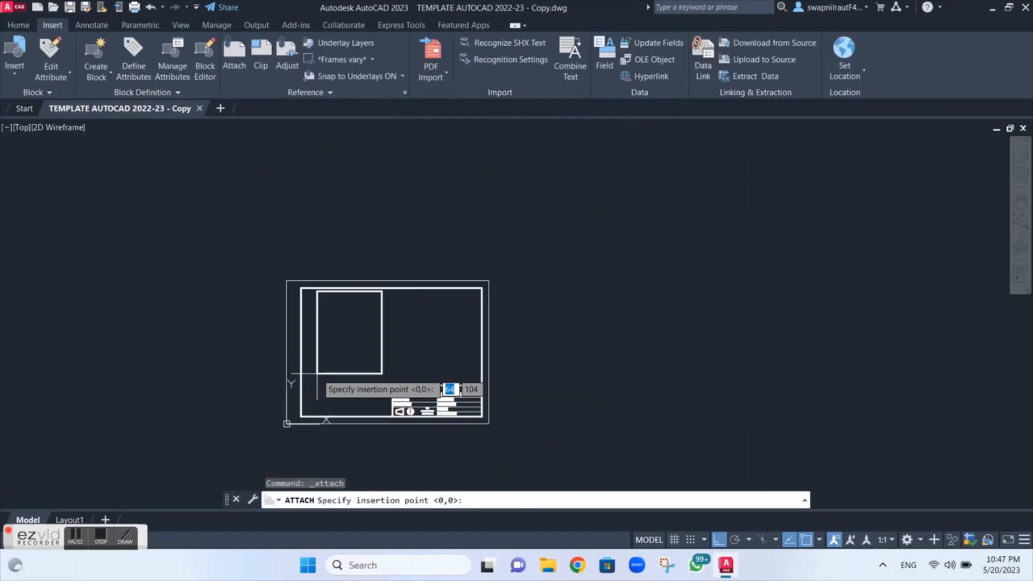
pyautogui.scroll(4, 316, 372)
pyautogui.scroll(-2, 304, 347)
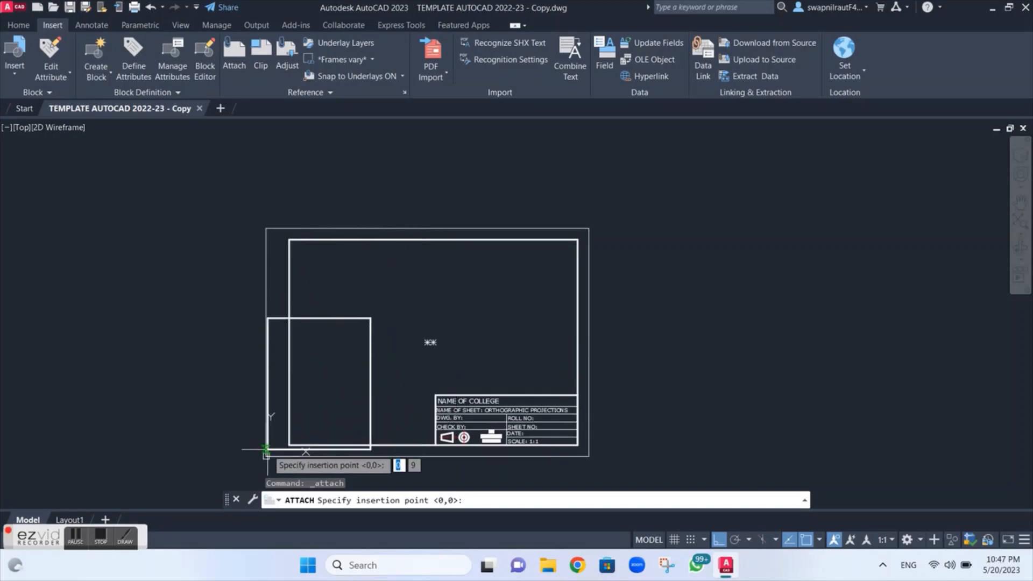
pyautogui.click(266, 456)
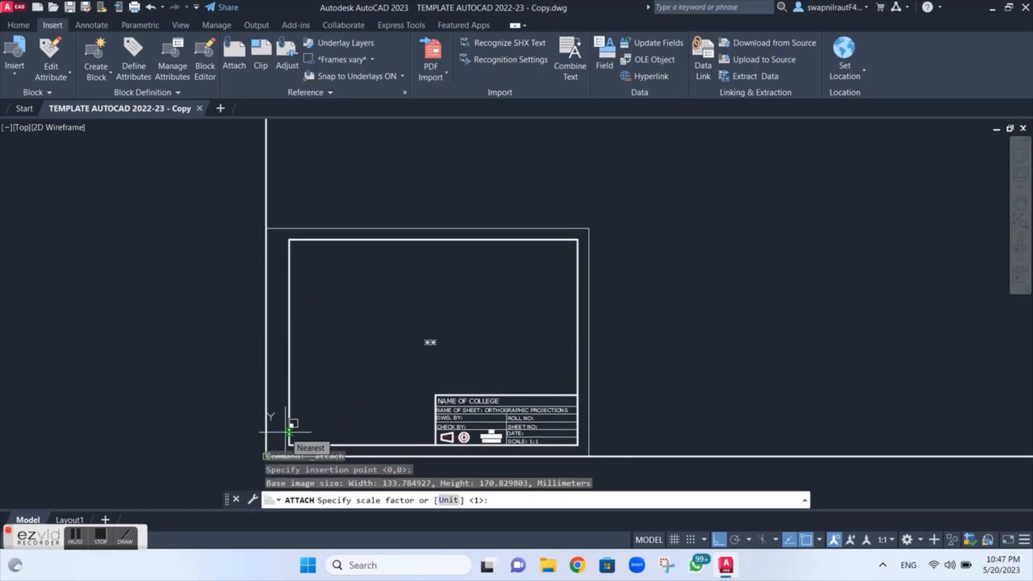
pyautogui.press('Return')
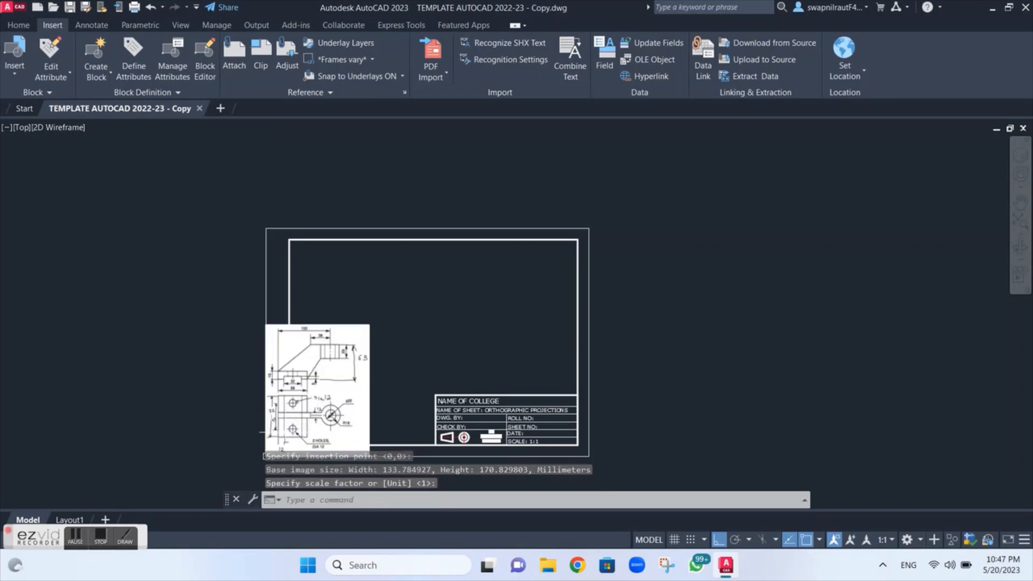
# Examine the views and dimensions on the attached bracket image.
pyautogui.scroll(4, 334, 411)
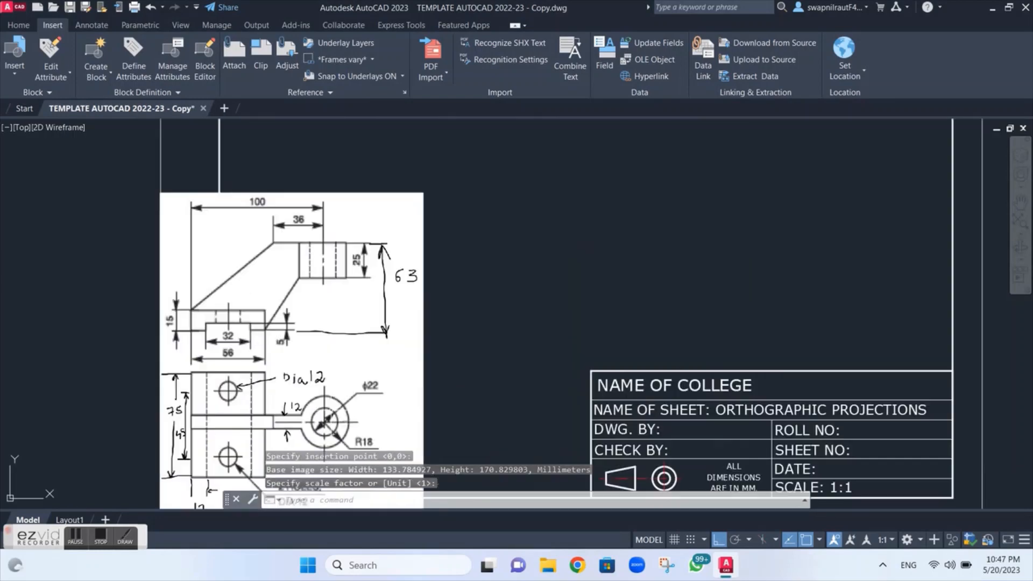
pyautogui.middleClick(330, 413)
pyautogui.middleClick(331, 413)
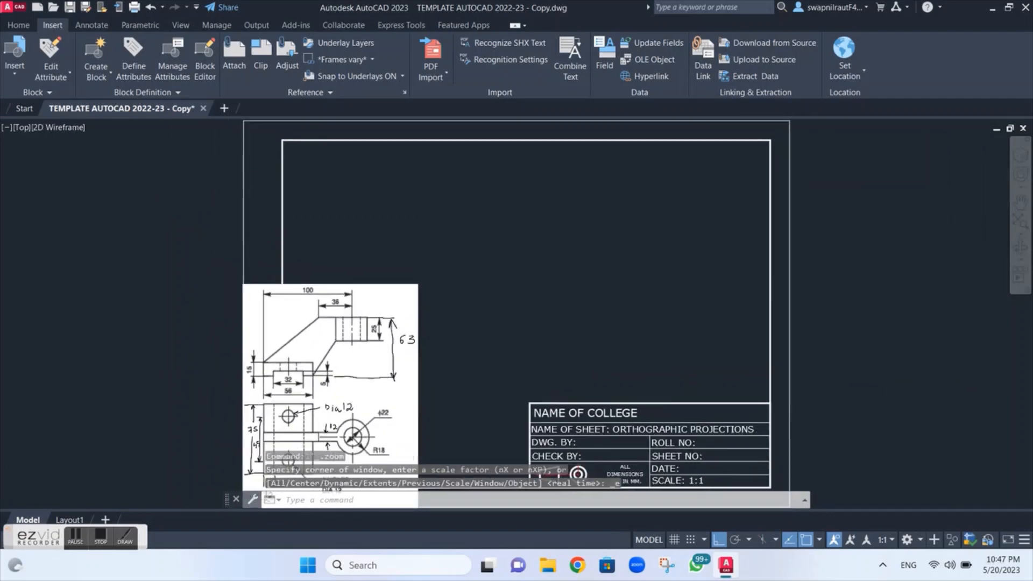
pyautogui.scroll(2, 331, 425)
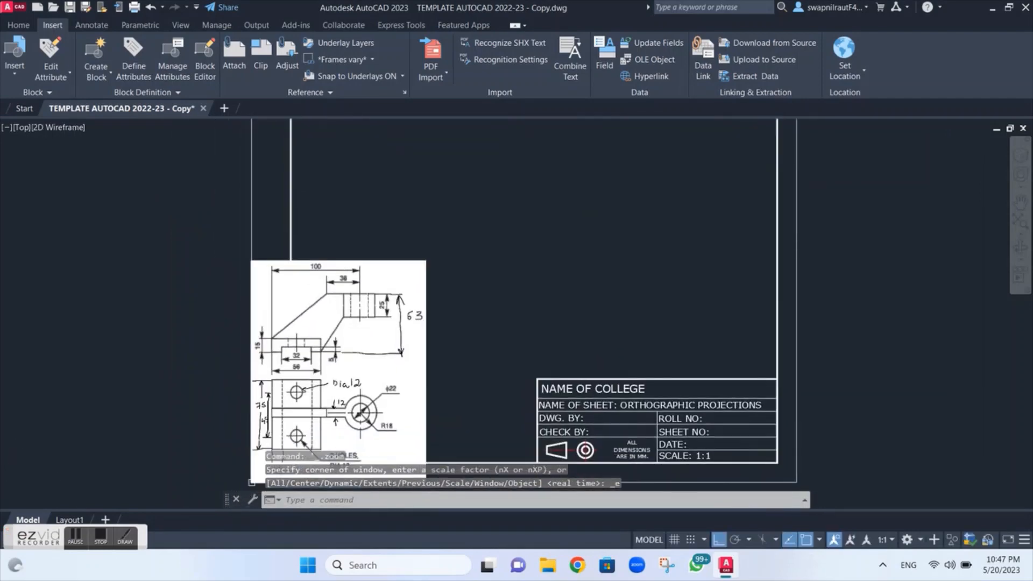
pyautogui.moveTo(350, 361); pyautogui.dragTo(362, 303, button='middle')
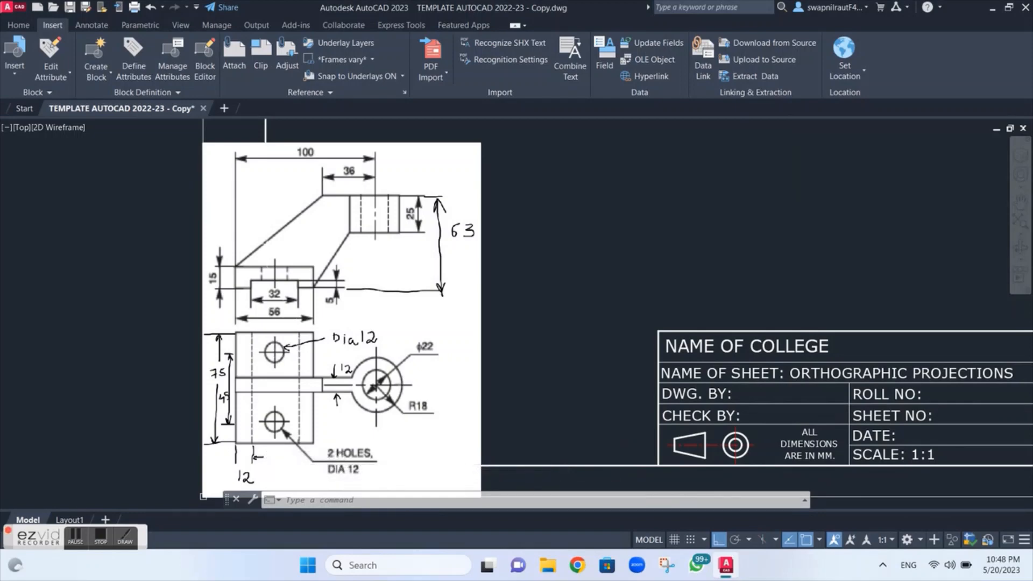
pyautogui.scroll(-2, 293, 259)
pyautogui.moveTo(292, 260)
pyautogui.mouseDown(button='middle')
pyautogui.moveTo(261, 315)
pyautogui.moveTo(256, 362)
pyautogui.mouseUp(button='middle')
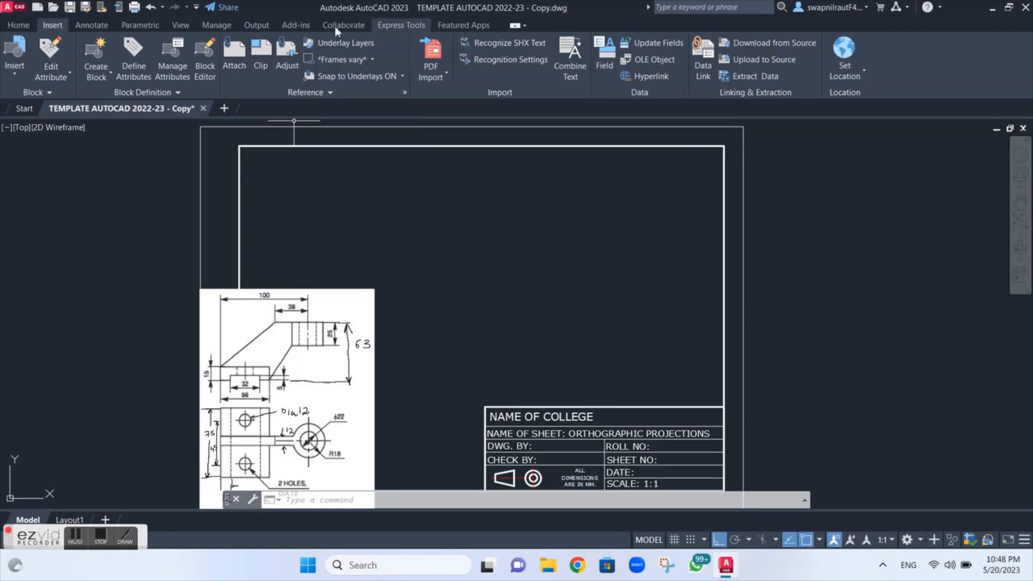
# Enable all object snap modes in the drafting settings.
pyautogui.click(19, 25)
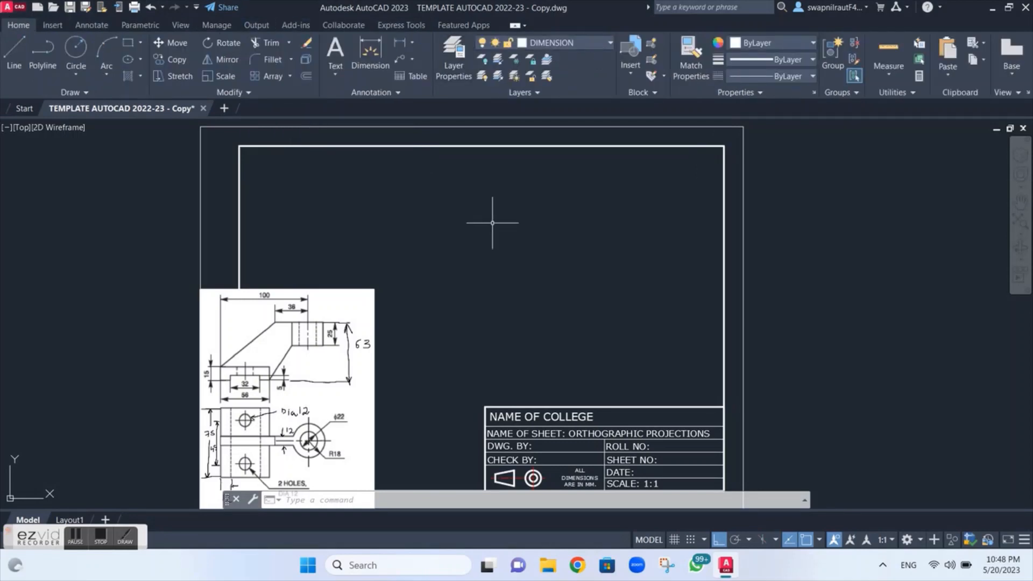
pyautogui.write('os')
pyautogui.press('Return')
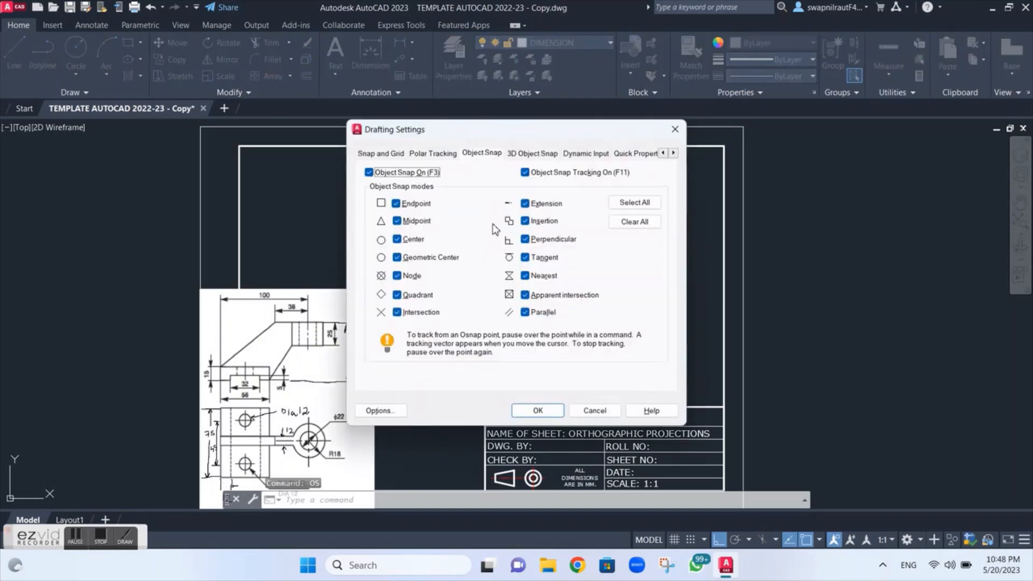
pyautogui.click(630, 204)
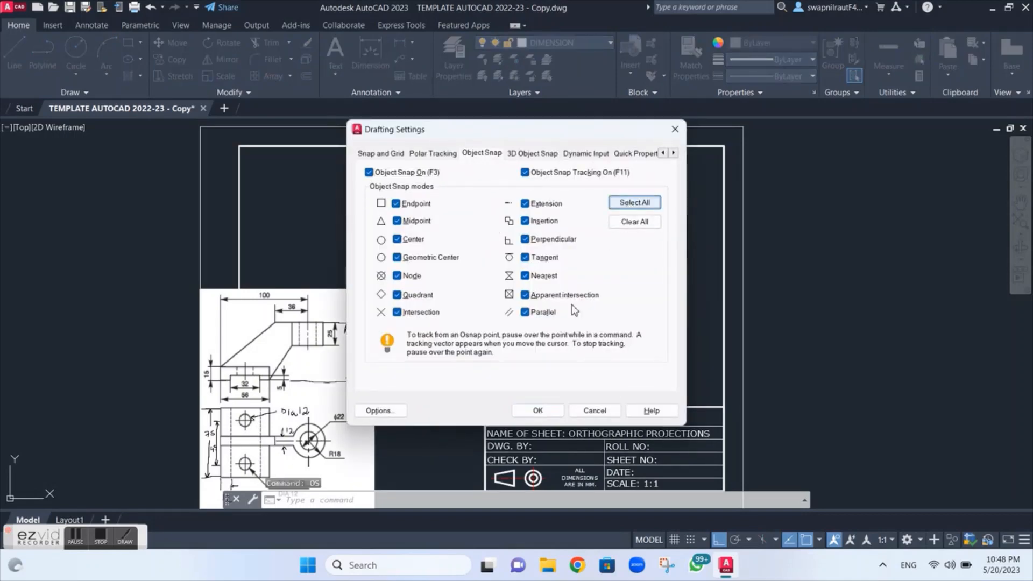
pyautogui.click(537, 410)
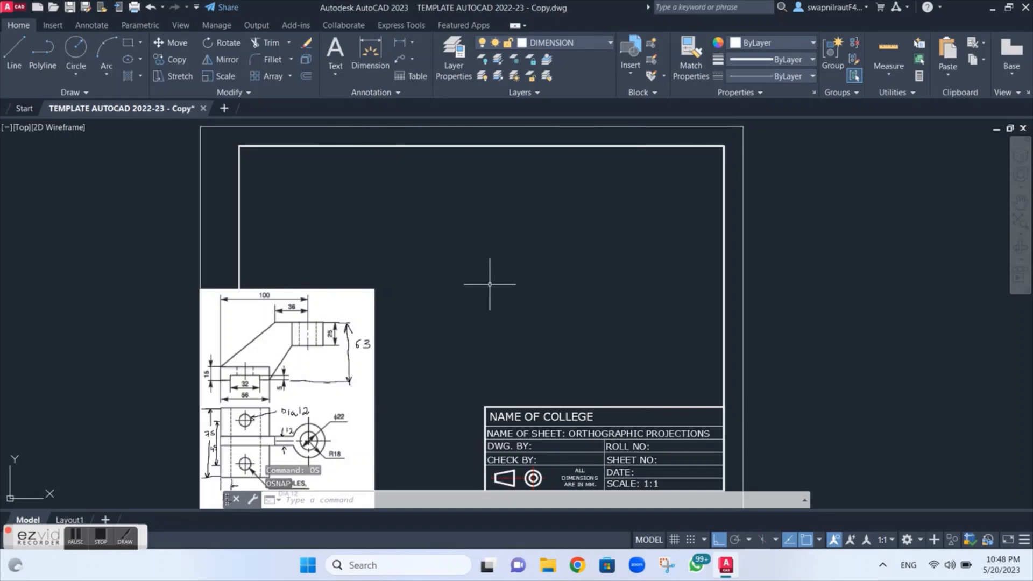
# Make Cont the current layer.
pyautogui.write('o')
pyautogui.press('BackSpace')
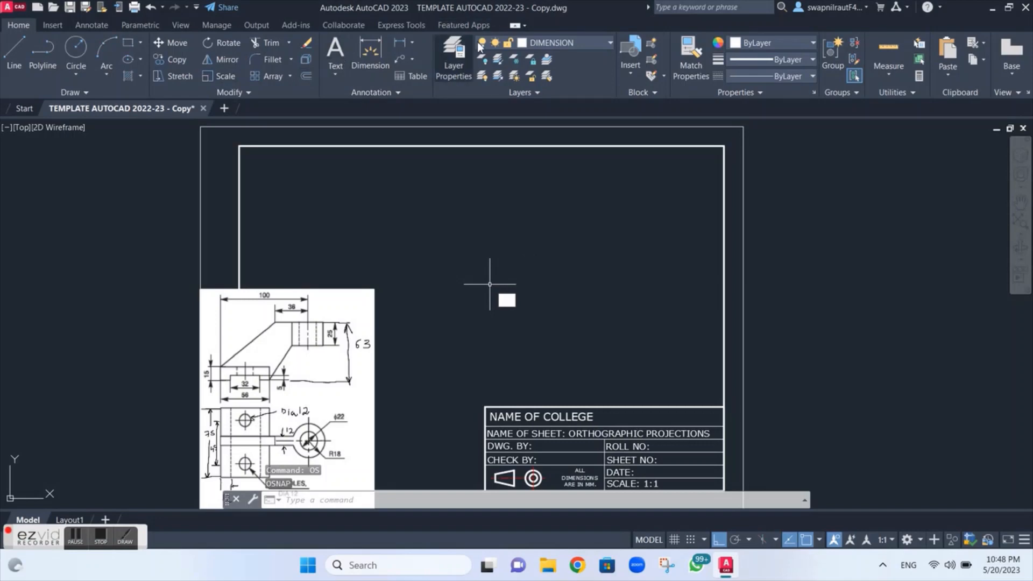
pyautogui.click(569, 42)
pyautogui.click(552, 93)
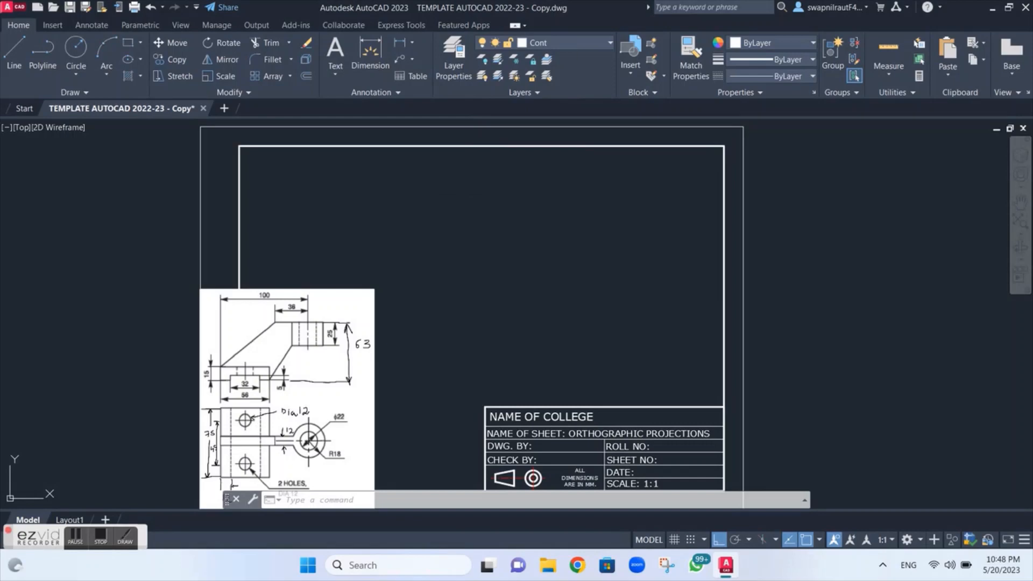
# Draw a vertical line from the midpoint of the inner frame's top edge down to just above the title block.
pyautogui.write('l')
pyautogui.press('Return')
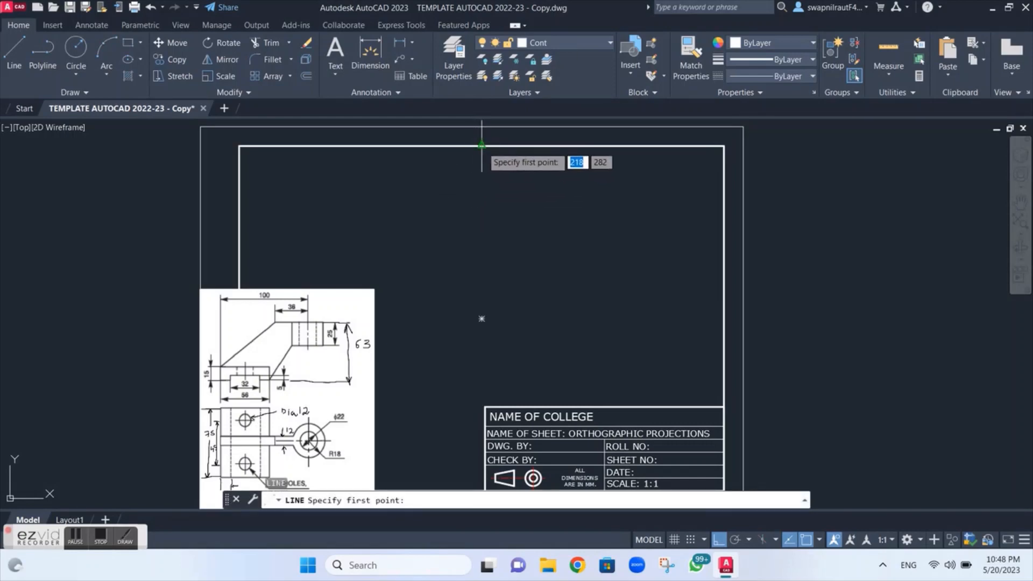
pyautogui.click(481, 145)
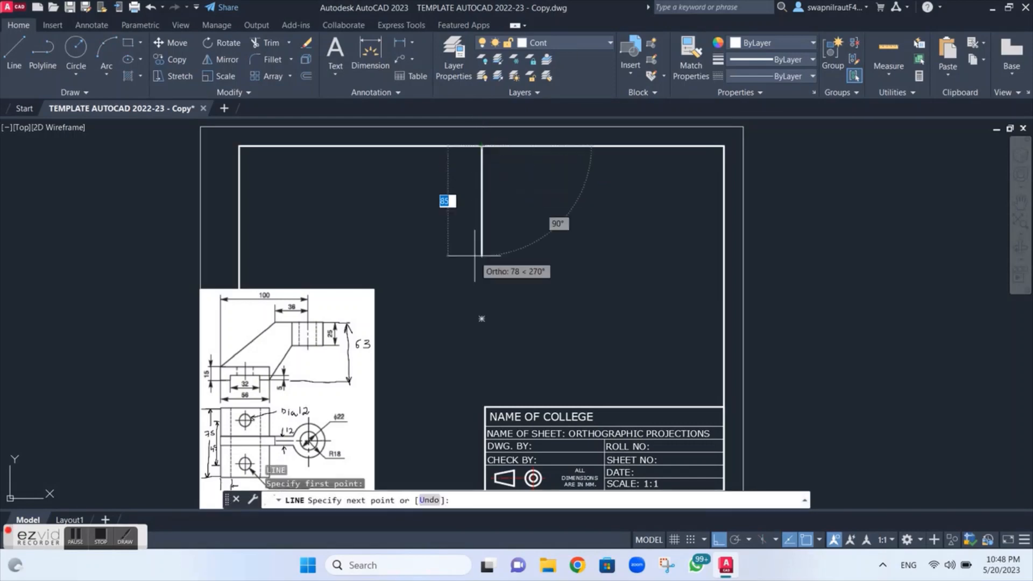
pyautogui.click(473, 401)
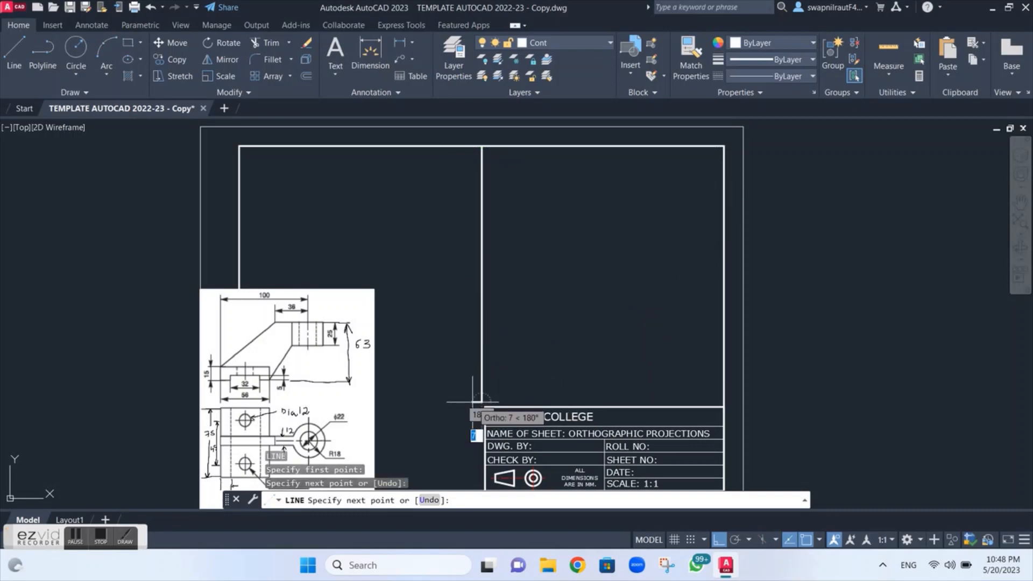
pyautogui.press('Escape')
# Draw a horizontal line about 178 mm long from the middle of the vertical line towards the frame's right edge.
pyautogui.press('Return')
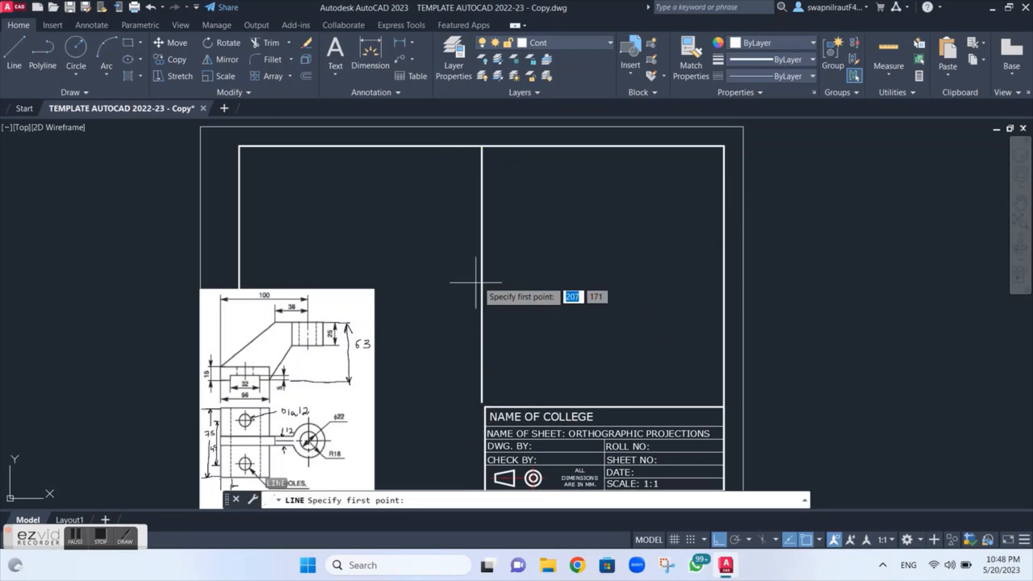
pyautogui.click(481, 274)
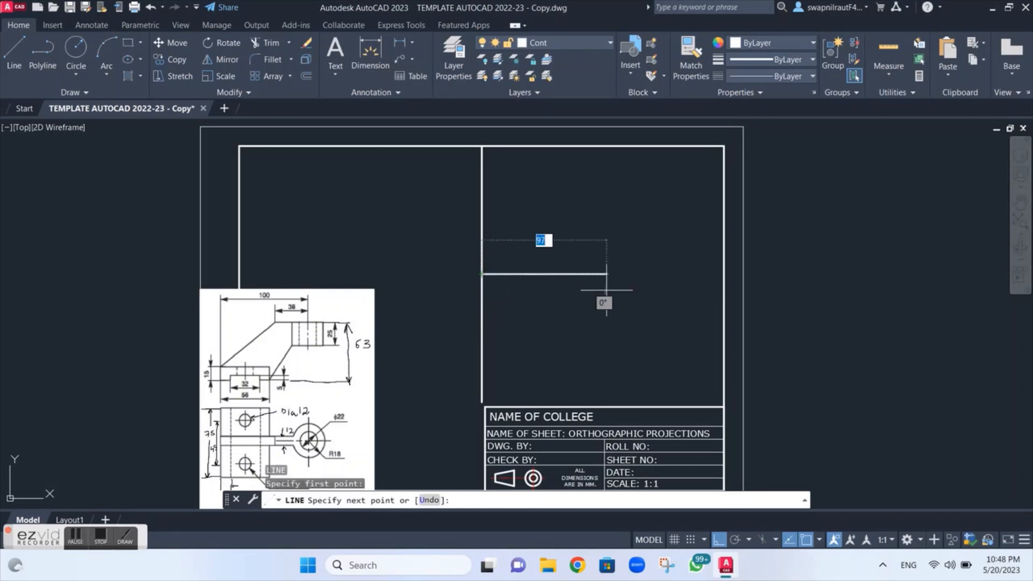
pyautogui.click(719, 281)
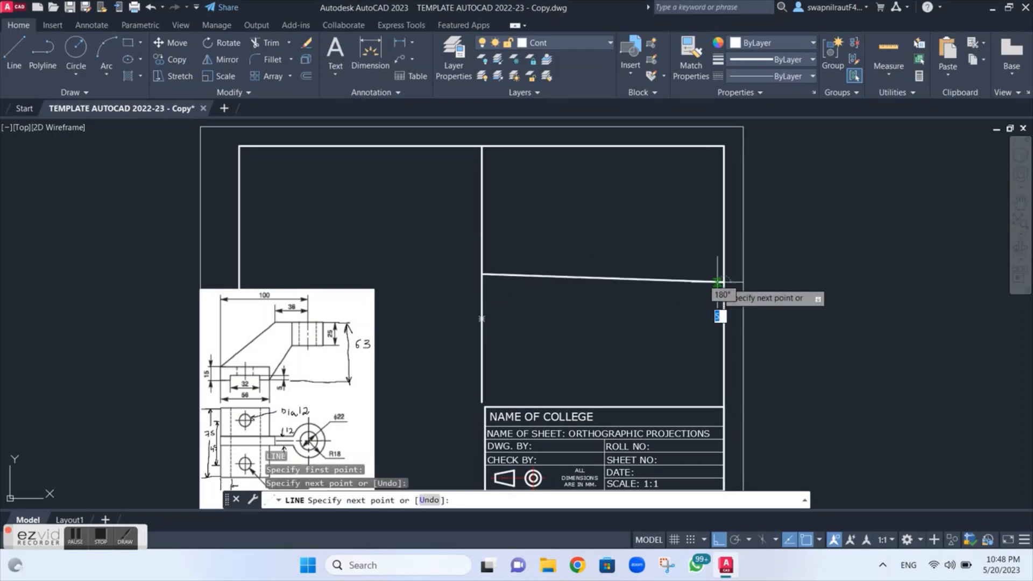
pyautogui.hotkey('ctrl', 'z')
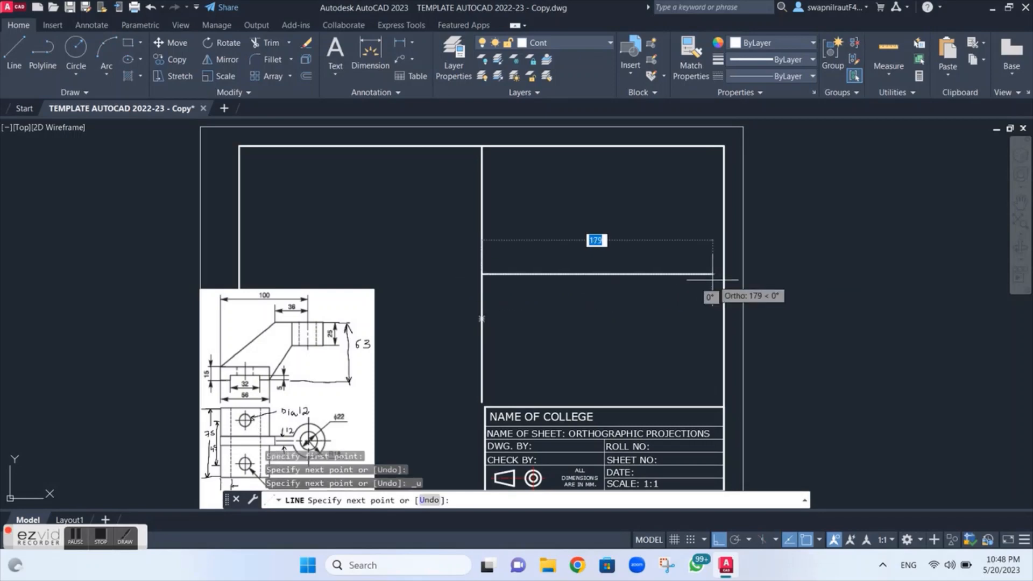
pyautogui.click(710, 274)
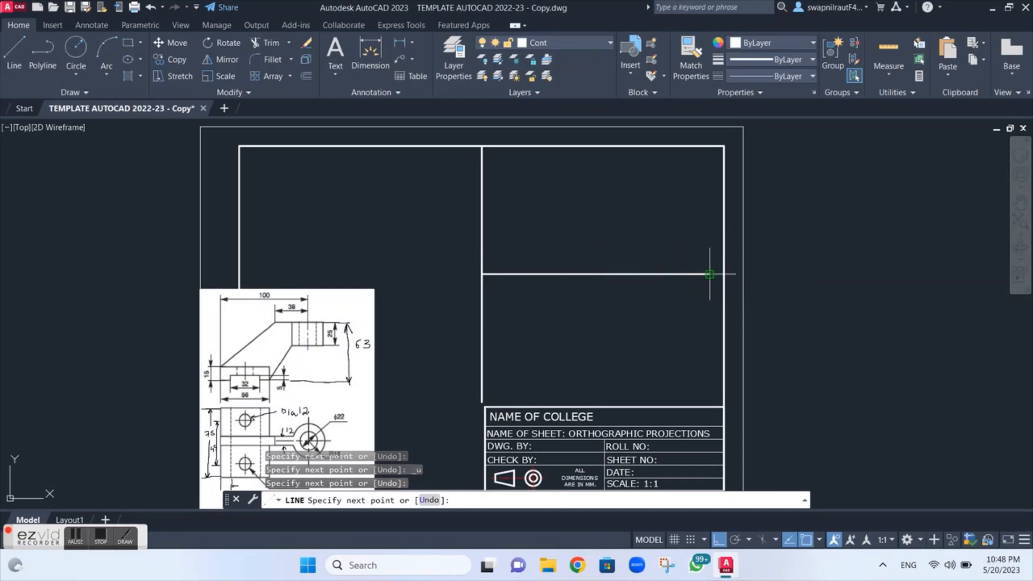
pyautogui.press('Escape')
# Stretch the left end of the horizontal line across the vertical line to near the frame's left edge.
pyautogui.click(610, 274)
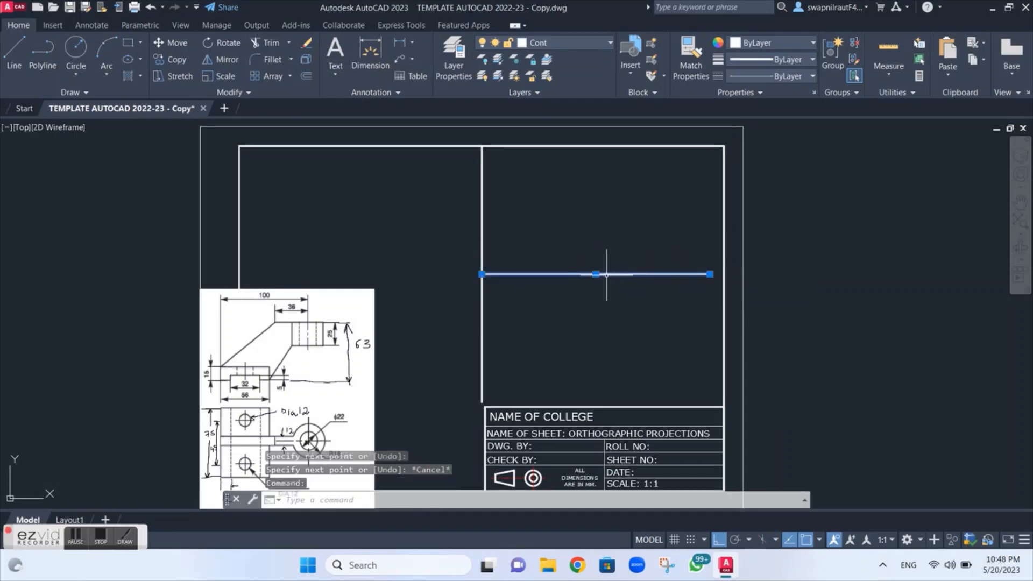
pyautogui.click(481, 274)
pyautogui.click(271, 269)
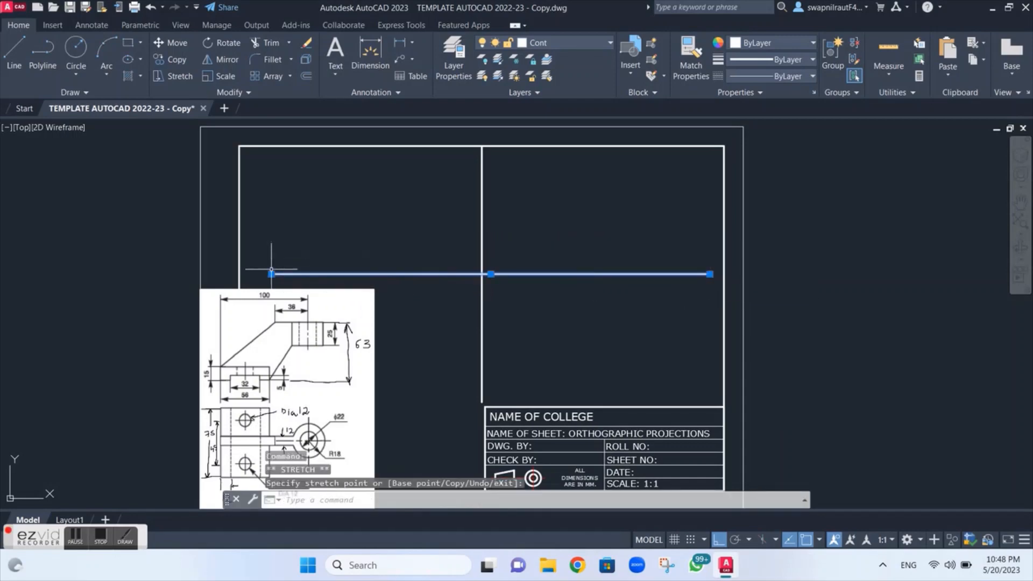
pyautogui.press('Escape')
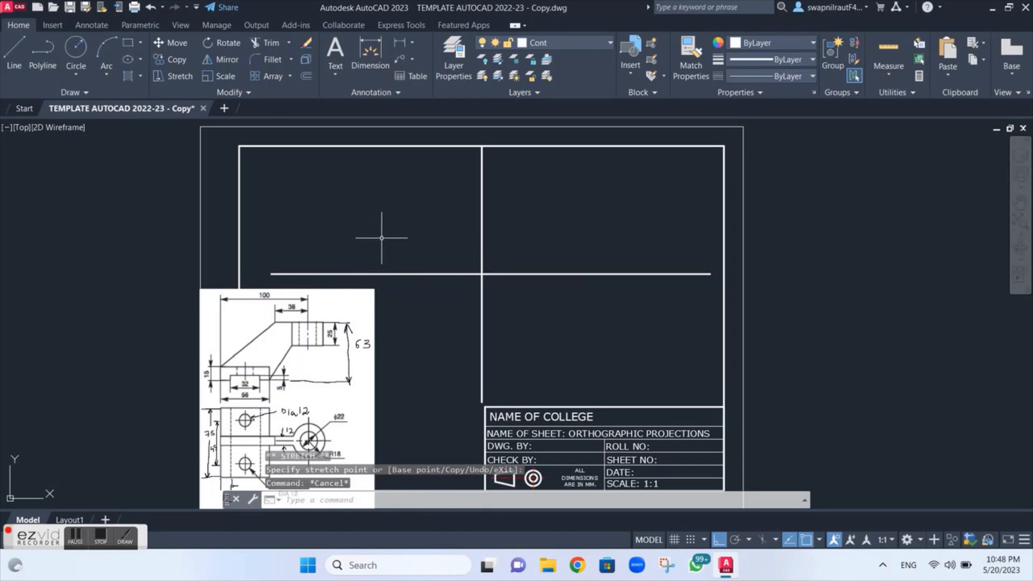
# Offset the vertical dividing line by 10 mm to both its right and left sides.
pyautogui.press('Return')
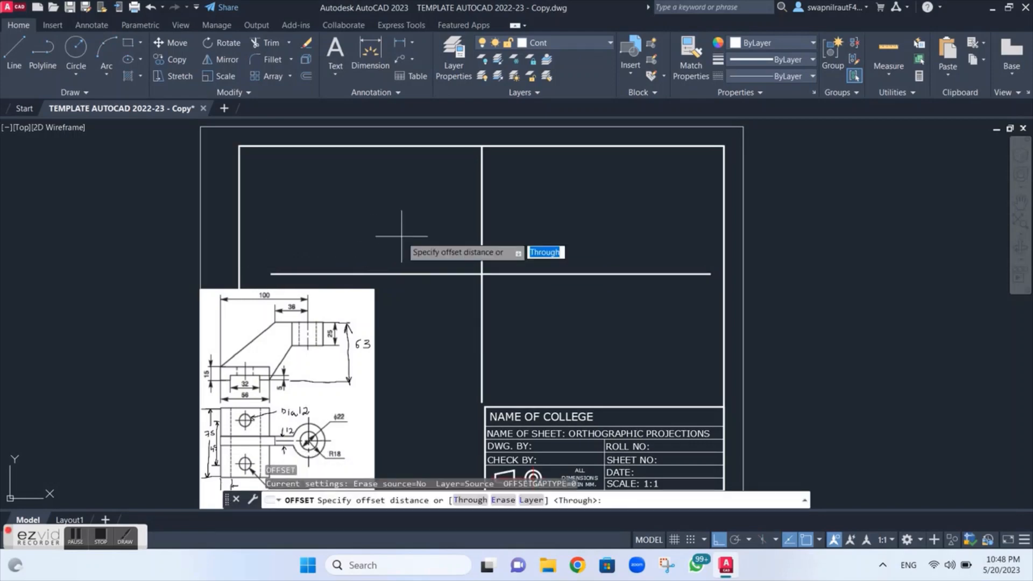
pyautogui.write('10')
pyautogui.press('Return')
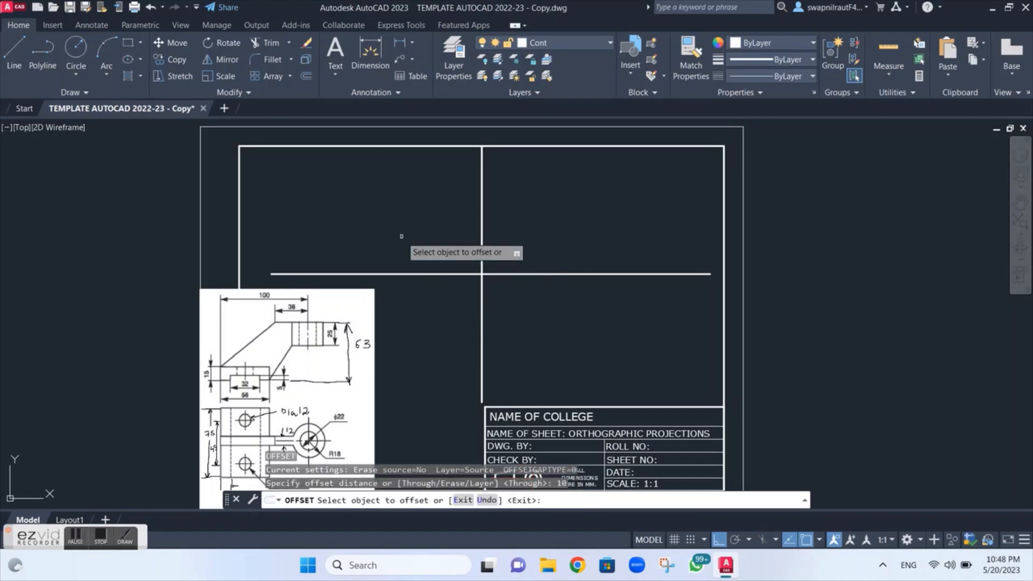
pyautogui.click(481, 221)
pyautogui.click(504, 213)
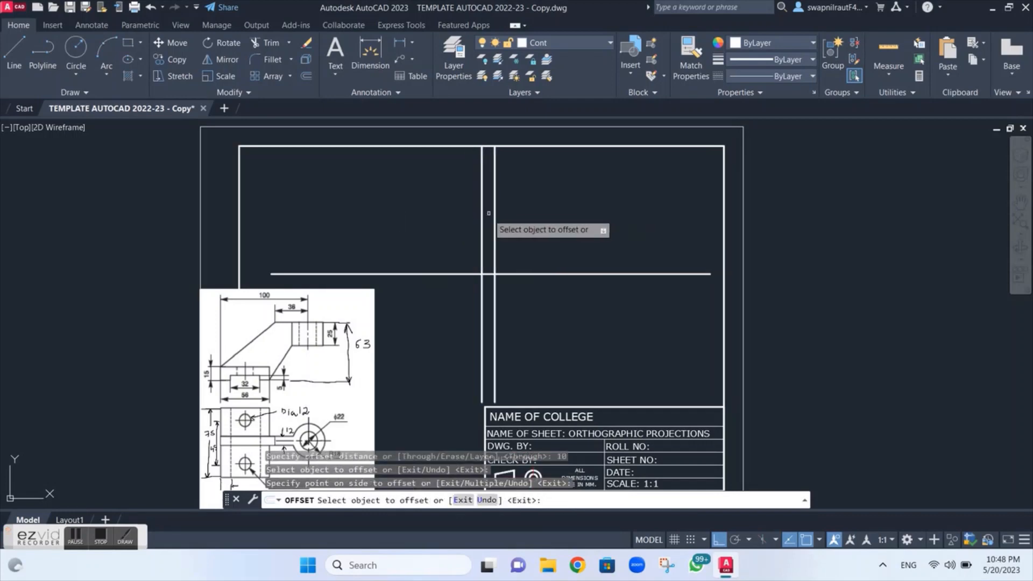
pyautogui.click(482, 214)
pyautogui.click(451, 214)
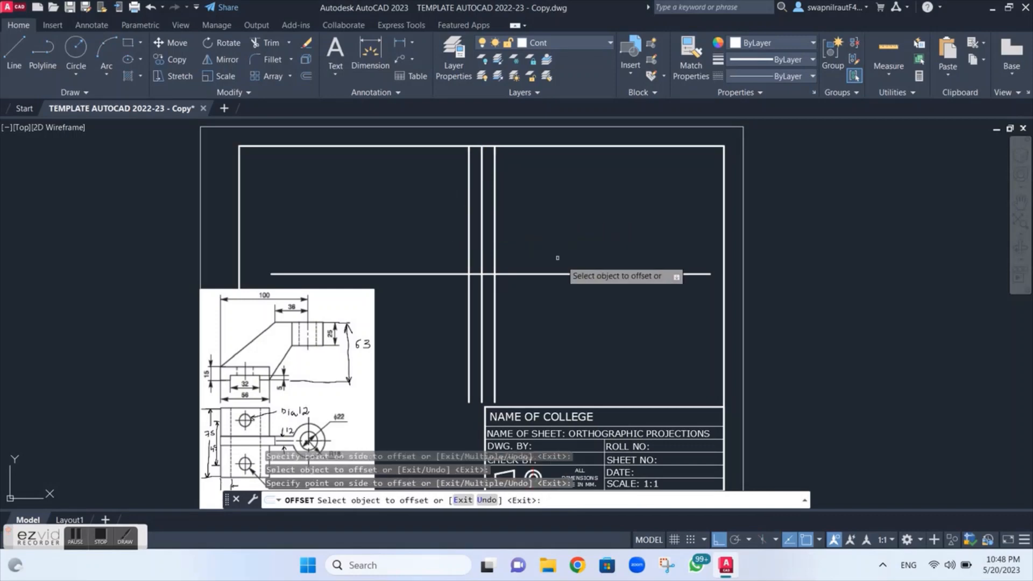
# Offset the horizontal dividing line by 10 mm both above and below itself.
pyautogui.click(569, 274)
pyautogui.click(567, 253)
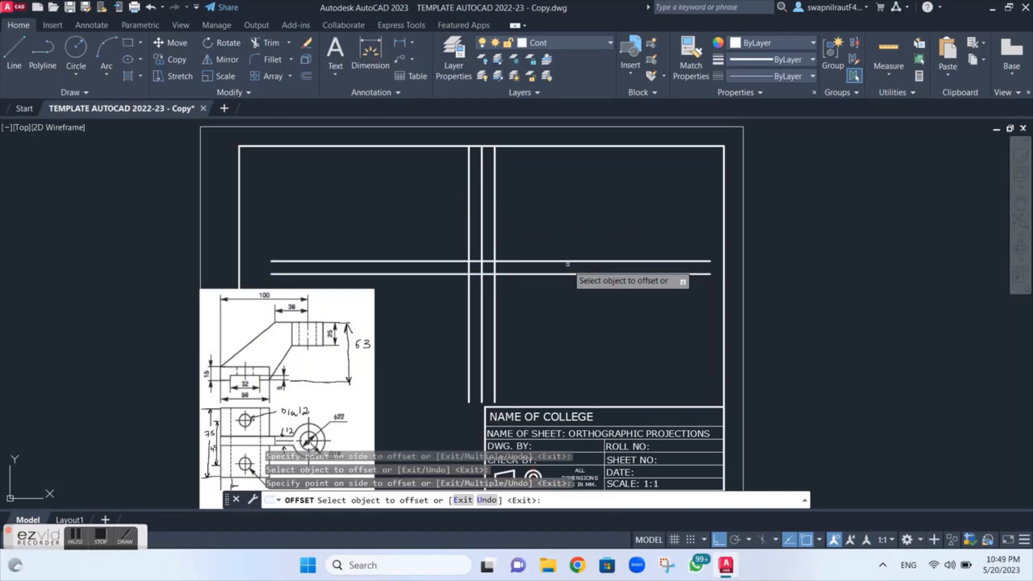
pyautogui.click(567, 274)
pyautogui.click(566, 294)
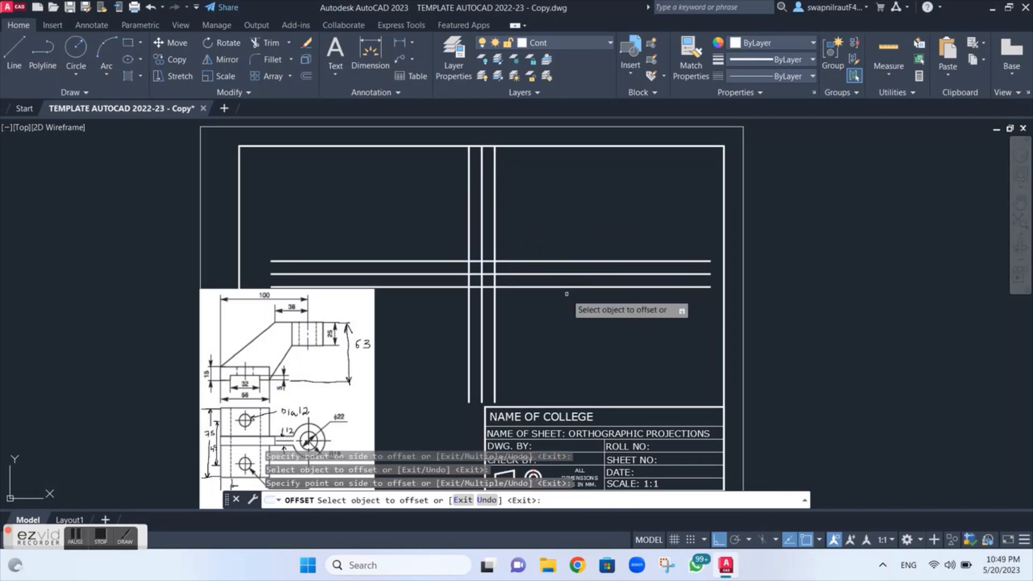
pyautogui.press('Escape')
# Move the four offset lines around the horizontal and vertical dividing lines to the Proj layer.
pyautogui.click(568, 262)
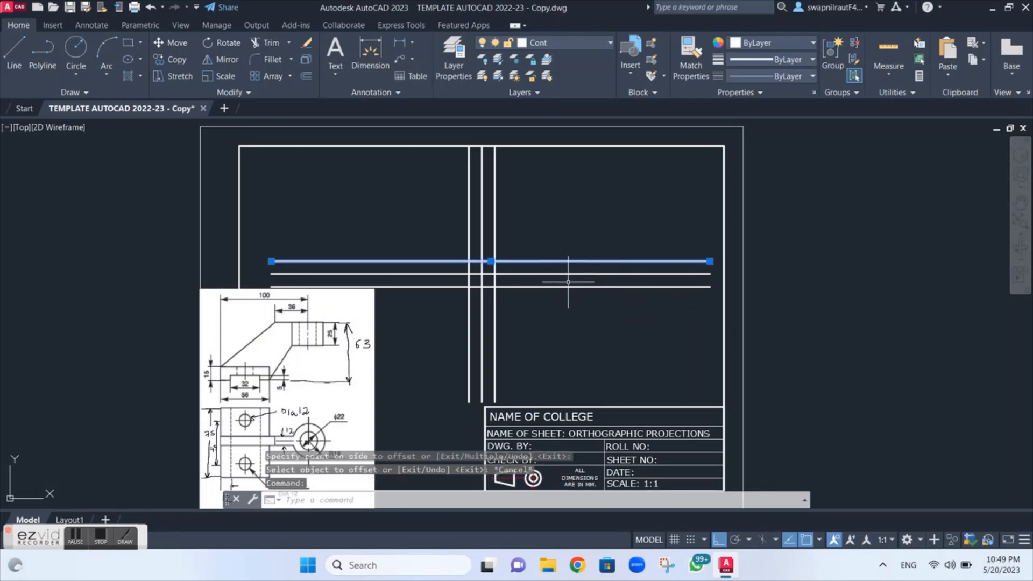
pyautogui.click(568, 287)
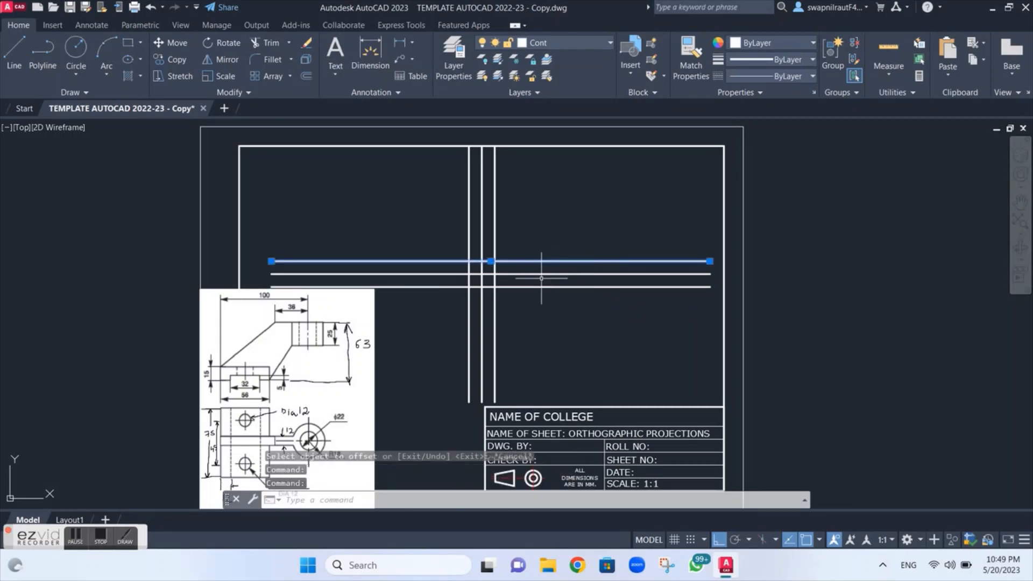
pyautogui.click(543, 287)
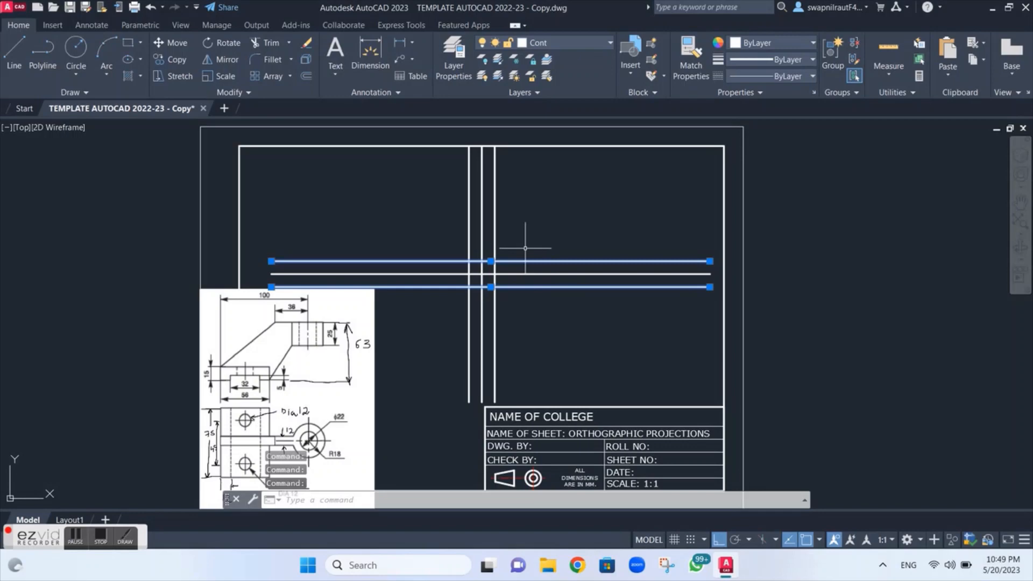
pyautogui.click(495, 215)
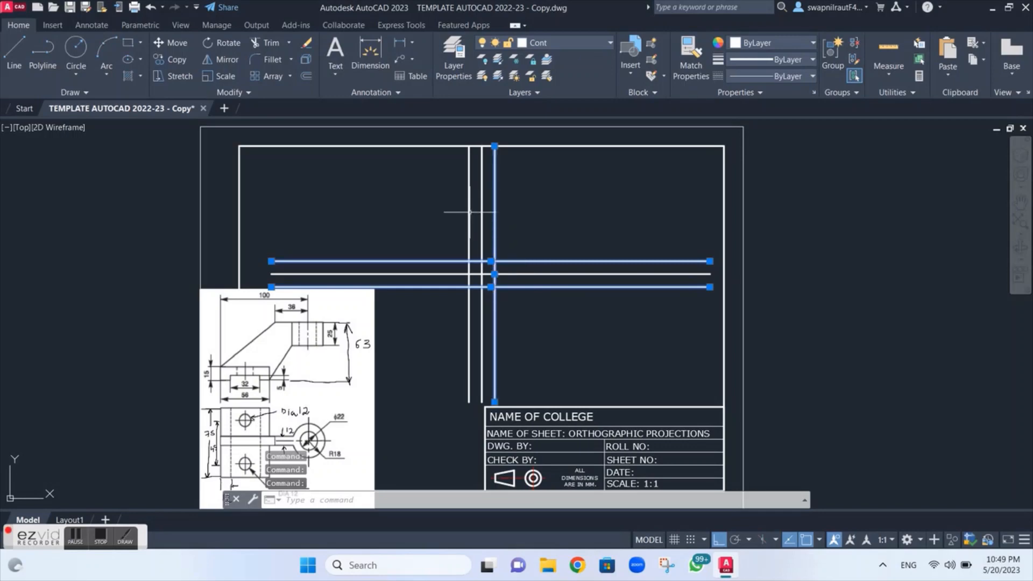
pyautogui.click(469, 212)
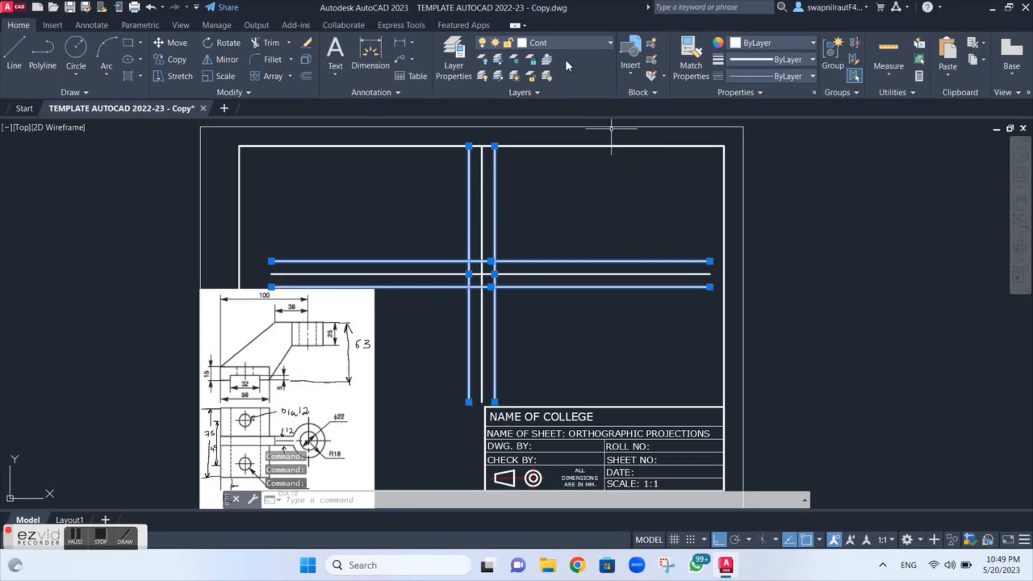
pyautogui.click(569, 44)
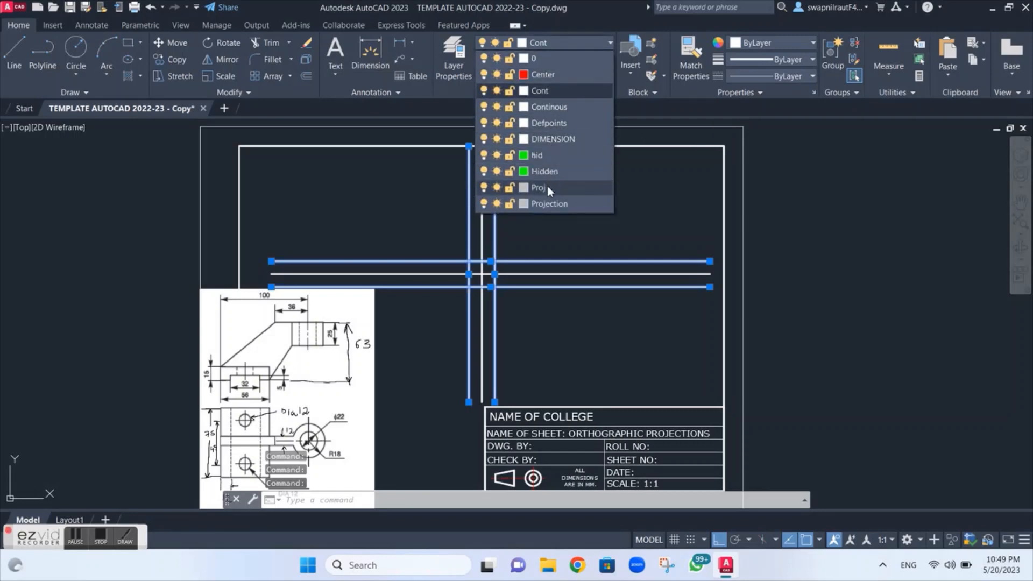
pyautogui.click(549, 188)
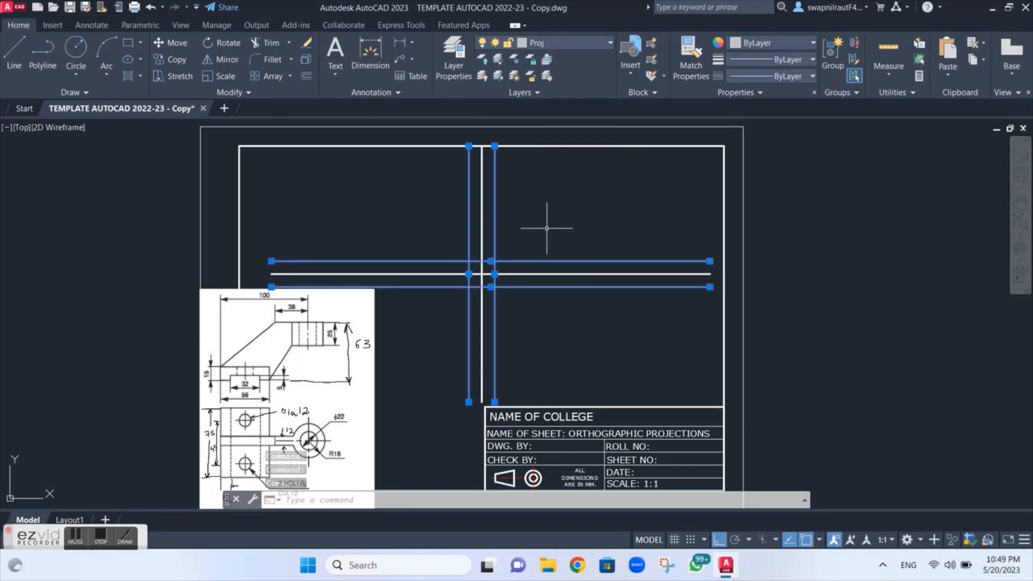
pyautogui.press('Escape')
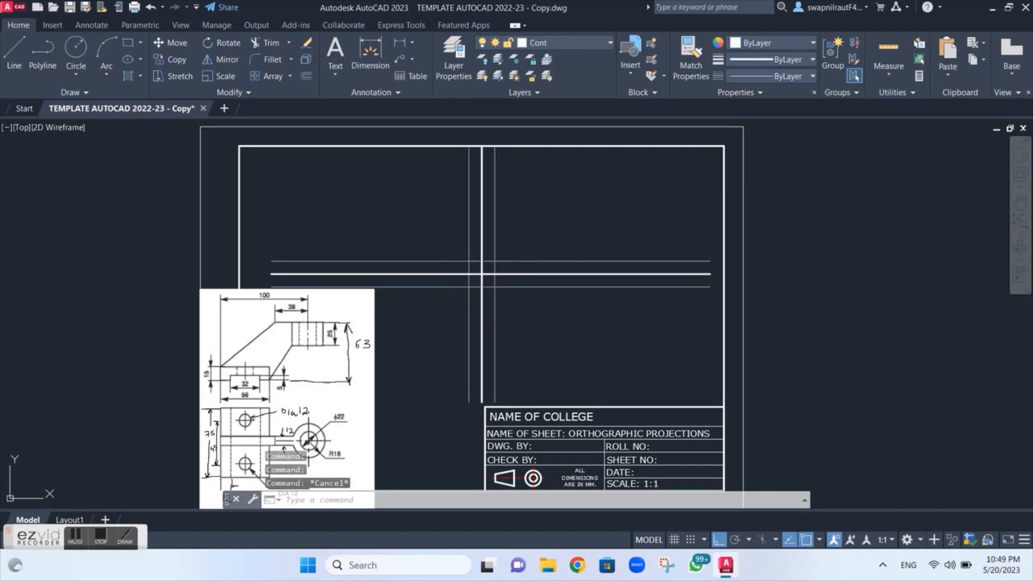
# Examine the dimensions of the bracket's front and top views in the reference image, then show the whole sheet again.
pyautogui.scroll(2, 305, 343)
pyautogui.moveTo(306, 343)
pyautogui.mouseDown(button='middle')
pyautogui.moveTo(324, 317)
pyautogui.moveTo(347, 183)
pyautogui.mouseUp(button='middle')
pyautogui.middleClick(325, 317)
pyautogui.middleClick(325, 317)
pyautogui.scroll(2, 317, 302)
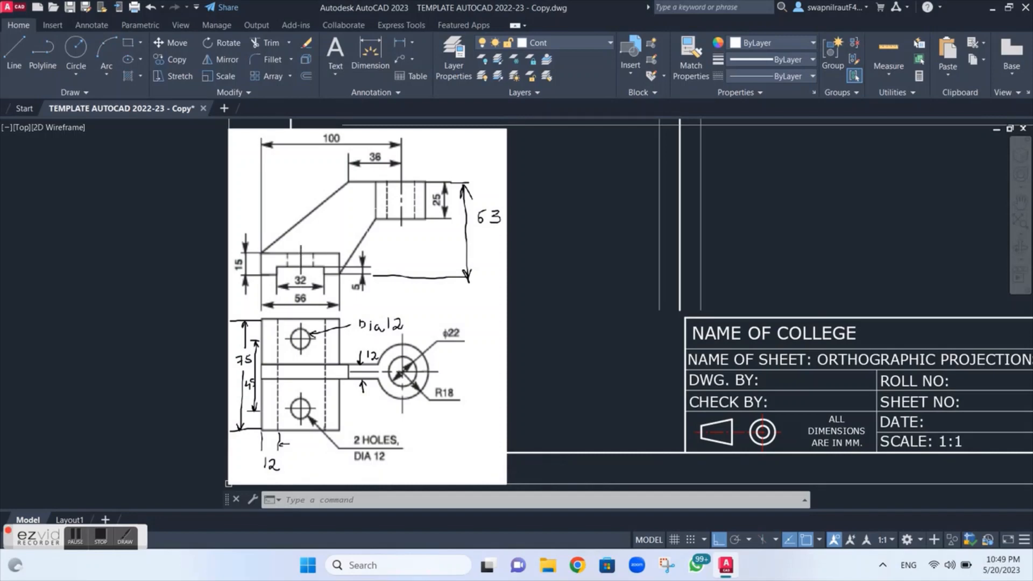
pyautogui.scroll(-4, 478, 216)
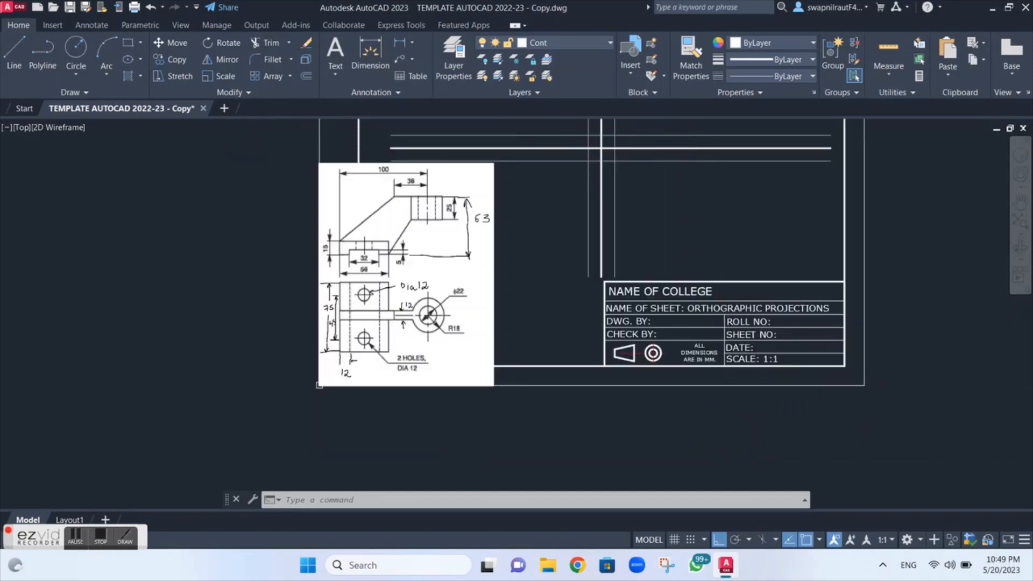
pyautogui.moveTo(470, 249); pyautogui.dragTo(432, 292, button='middle')
pyautogui.middleClick(432, 292)
pyautogui.middleClick(433, 292)
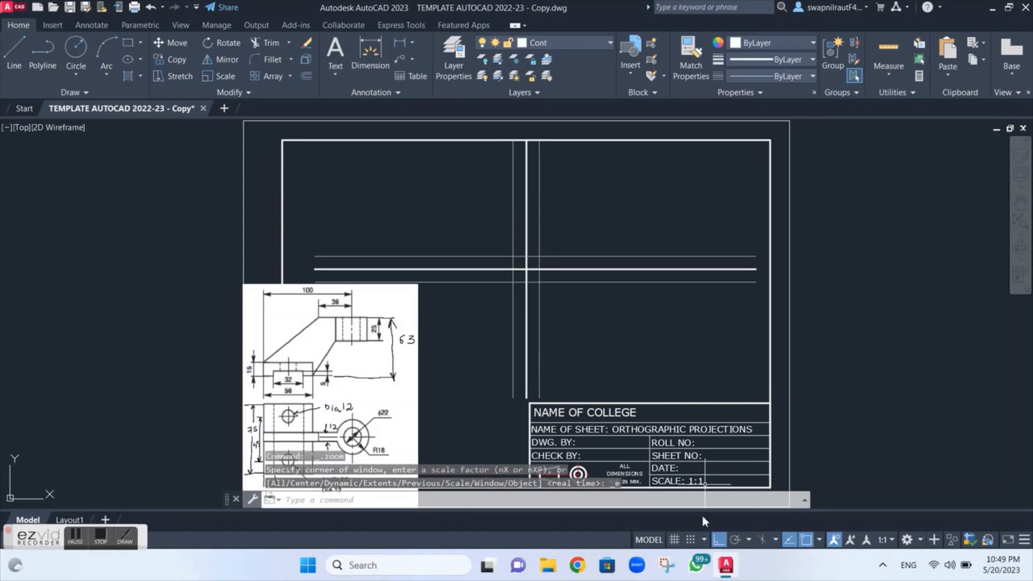
# Switch to the Calculator, divide the 56 mm base width by 2, and return to the drawing.
pyautogui.press('XF86Calculator')
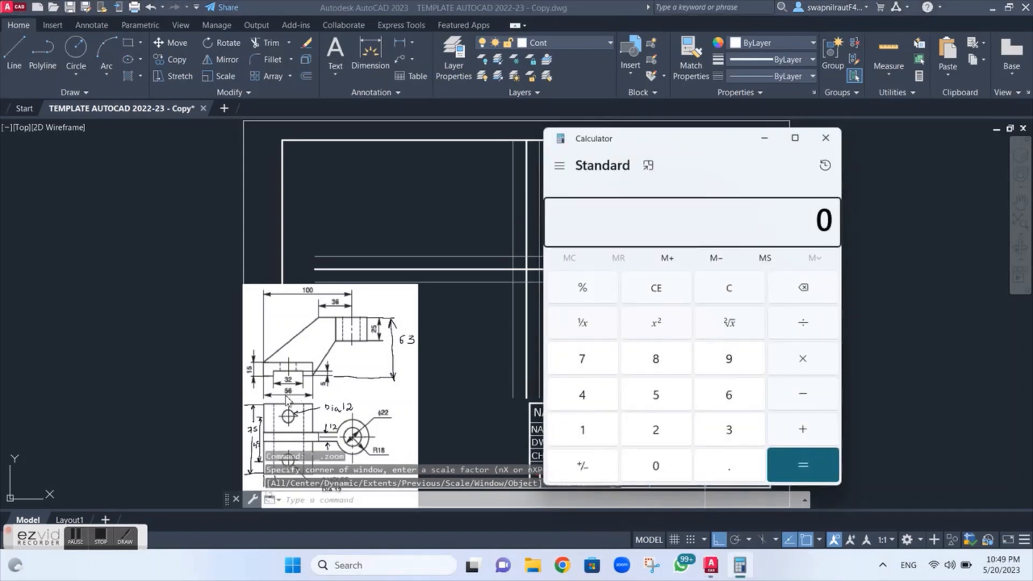
pyautogui.write('56')
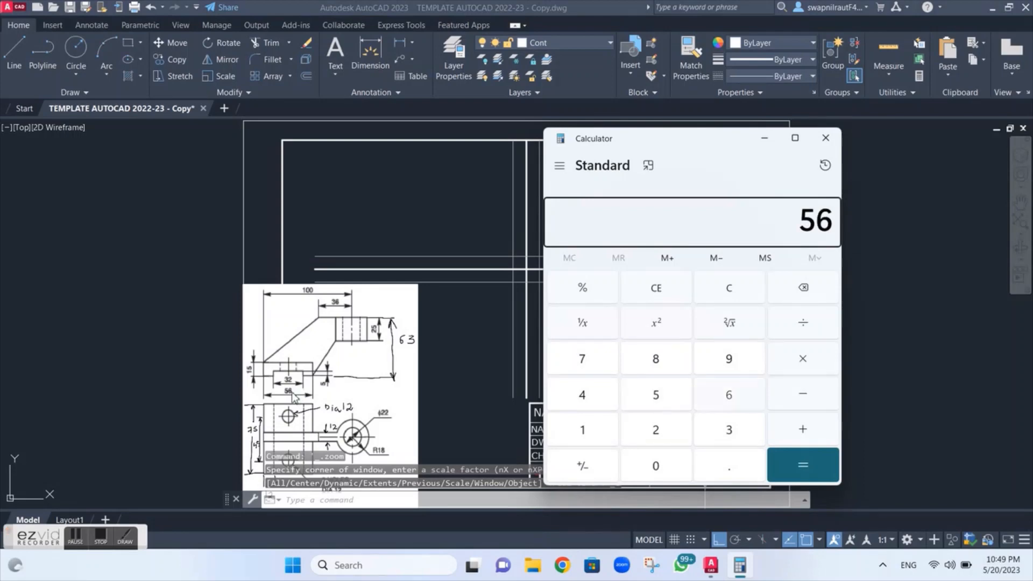
pyautogui.press('/')
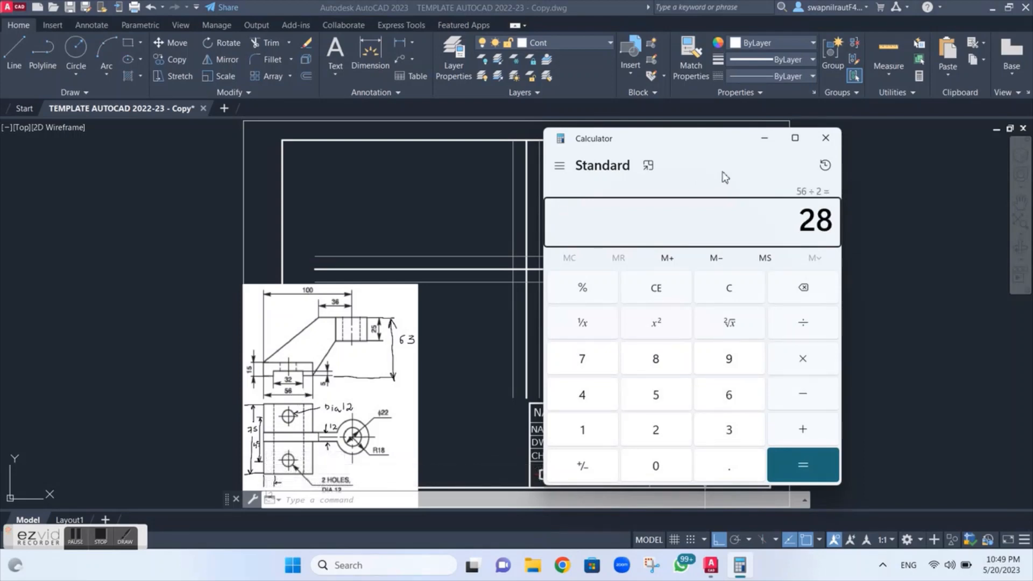
pyautogui.click(764, 139)
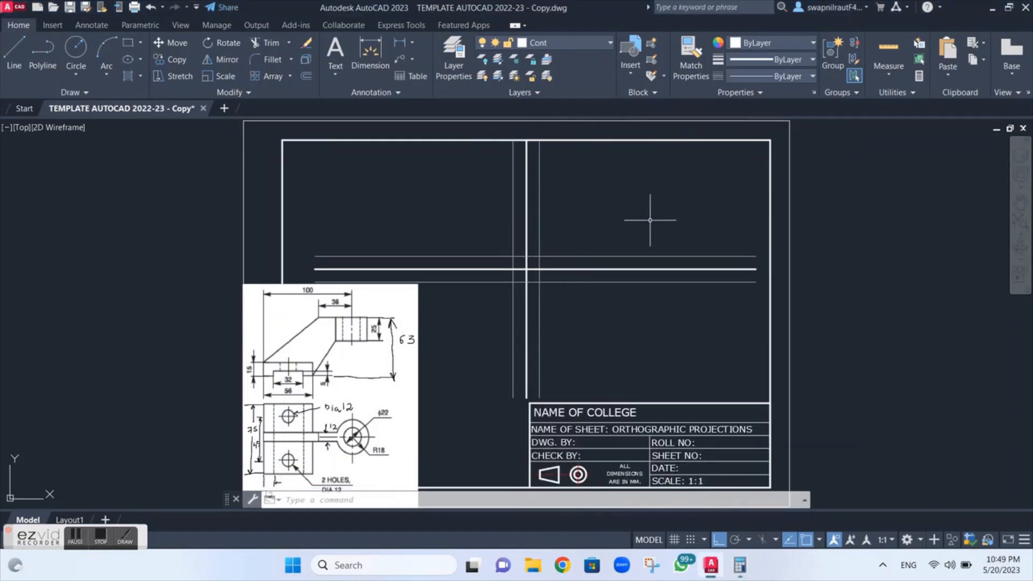
# Offset the thin vertical line just right of the vertical dividing line by 28 mm to the right.
pyautogui.write('o')
pyautogui.press('Return')
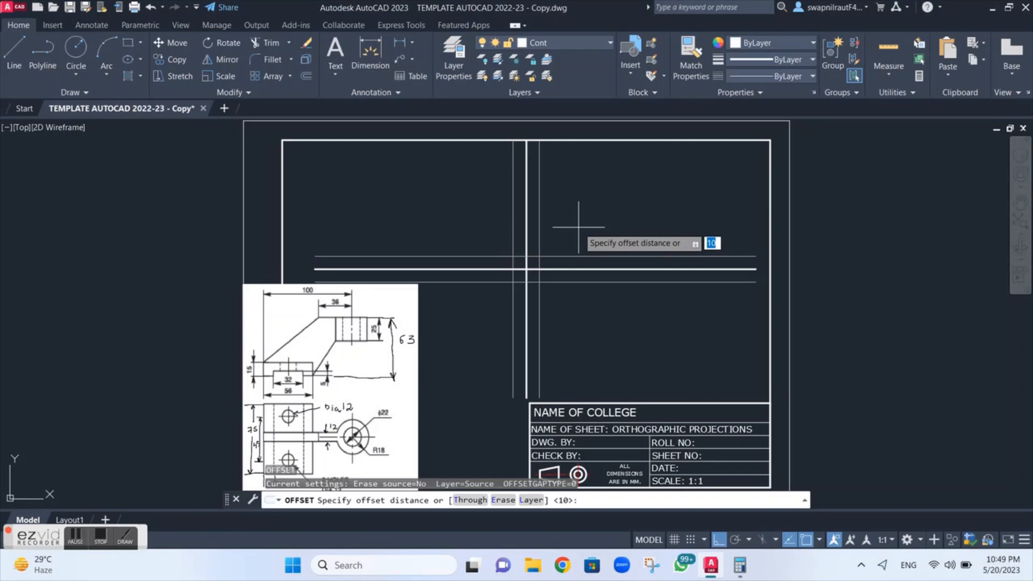
pyautogui.press('Return')
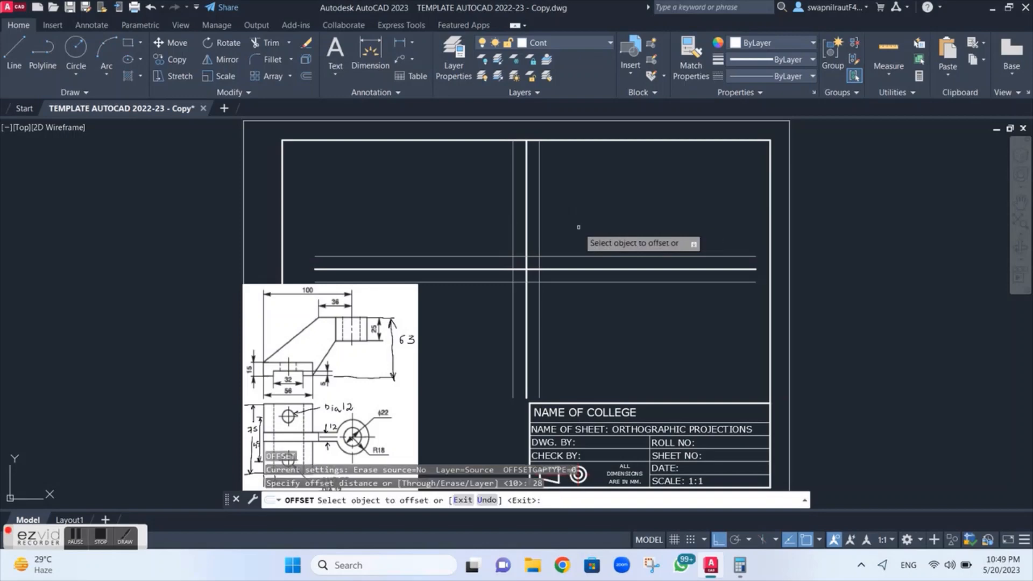
pyautogui.click(539, 225)
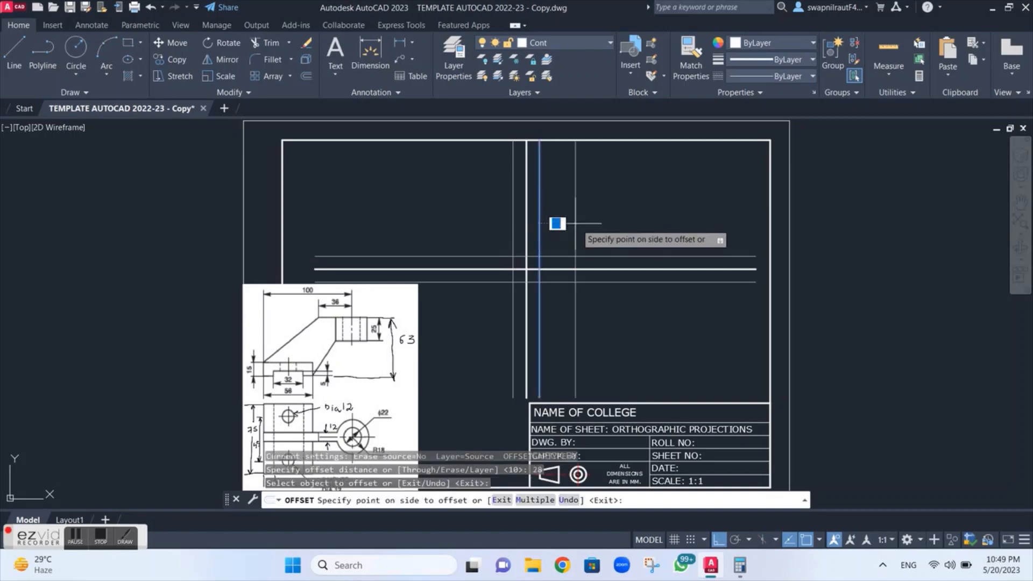
pyautogui.click(578, 223)
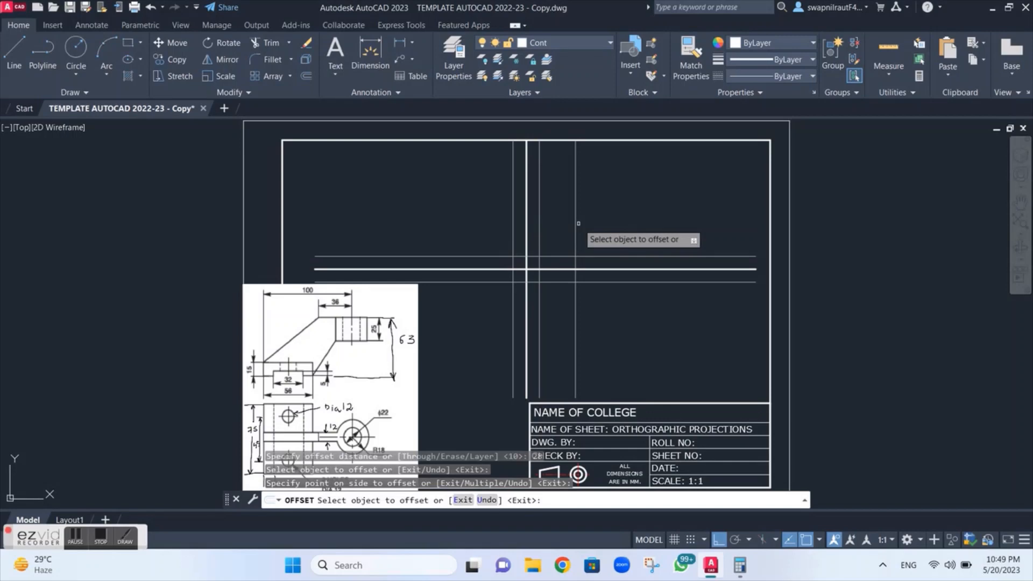
pyautogui.press('Escape')
# Offset the thin vertical line just right of the vertical dividing line by 100 mm to the right.
pyautogui.press('Return')
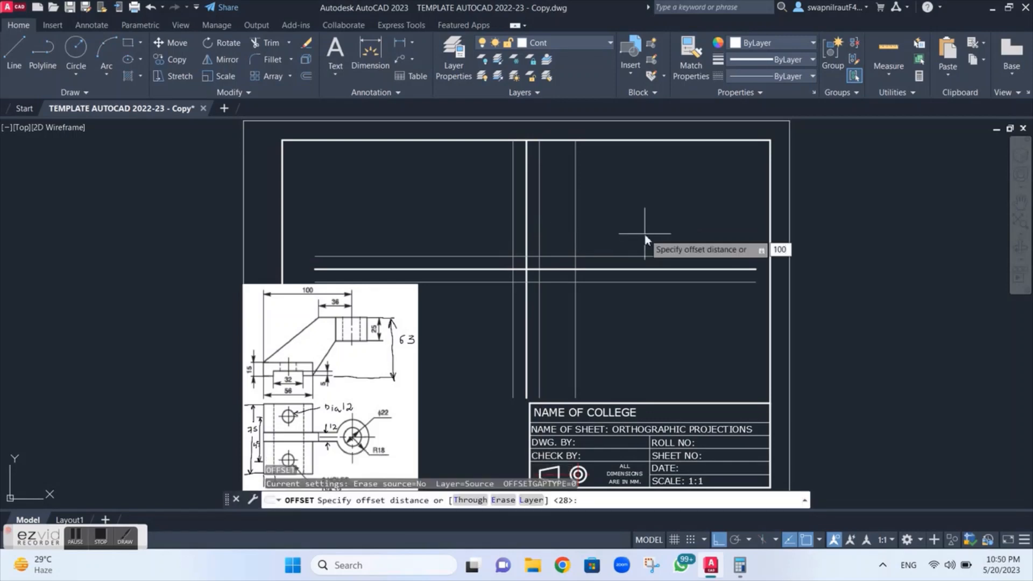
pyautogui.press('Return')
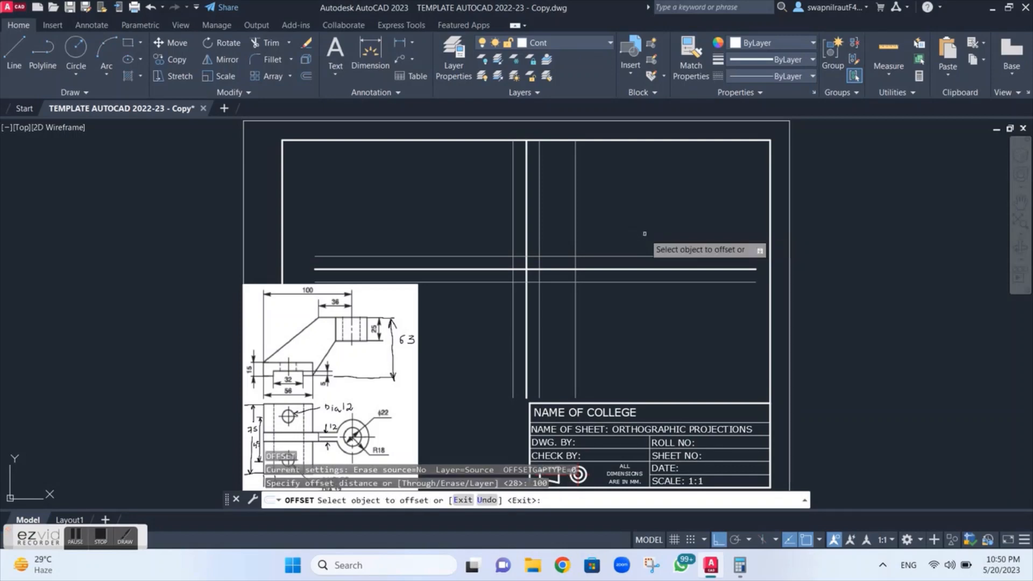
pyautogui.click(538, 201)
pyautogui.click(673, 202)
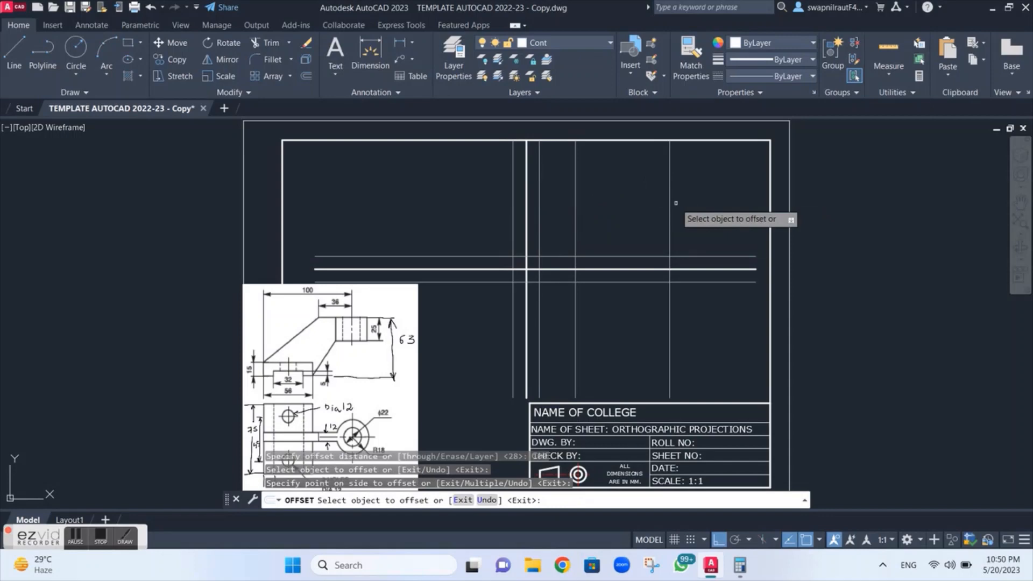
pyautogui.press('Escape')
# Move the two vertical lines offset by 28 mm and 100 mm to the Center layer.
pyautogui.click(575, 189)
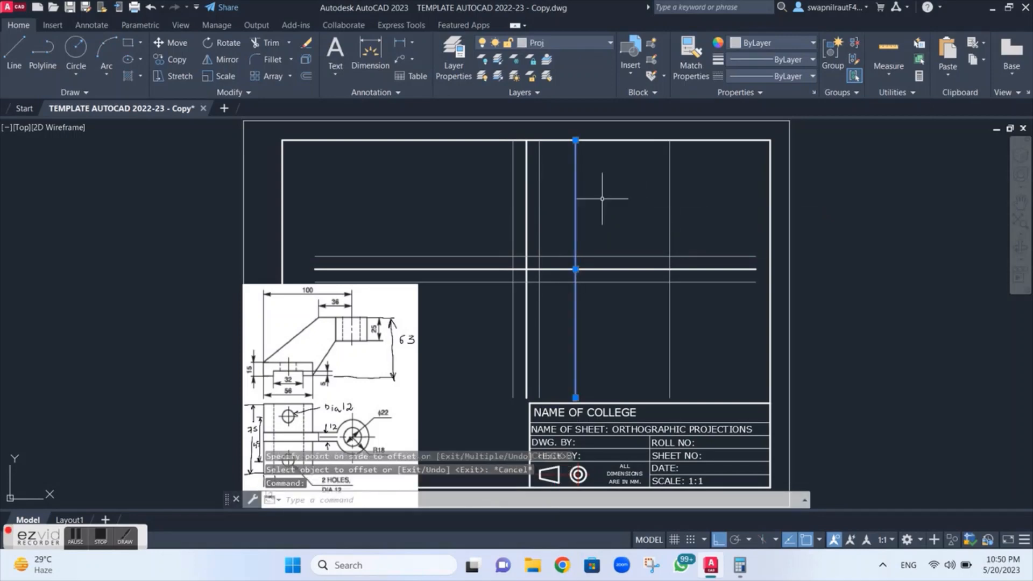
pyautogui.click(669, 190)
pyautogui.click(558, 43)
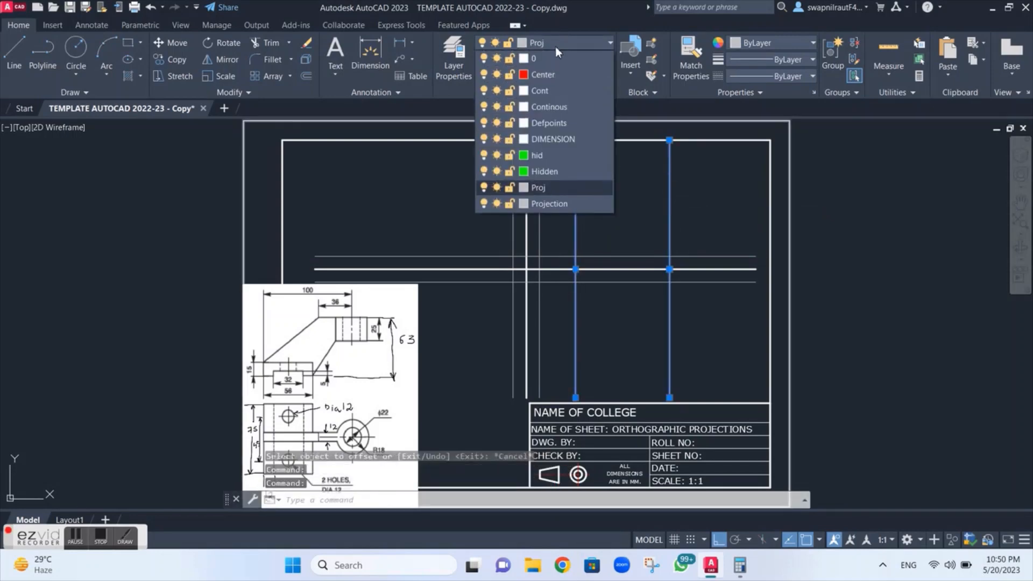
pyautogui.click(540, 74)
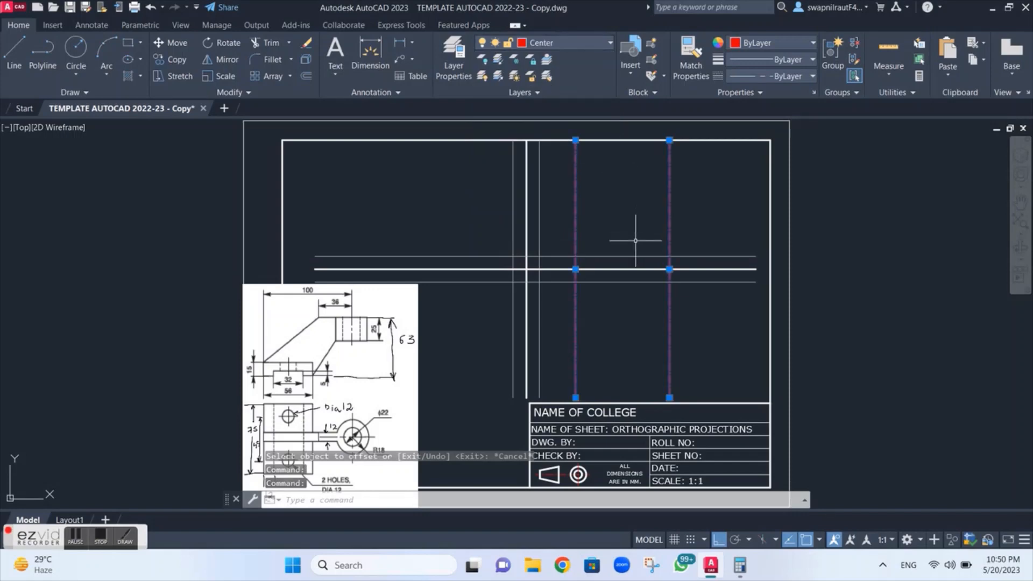
pyautogui.press('Escape')
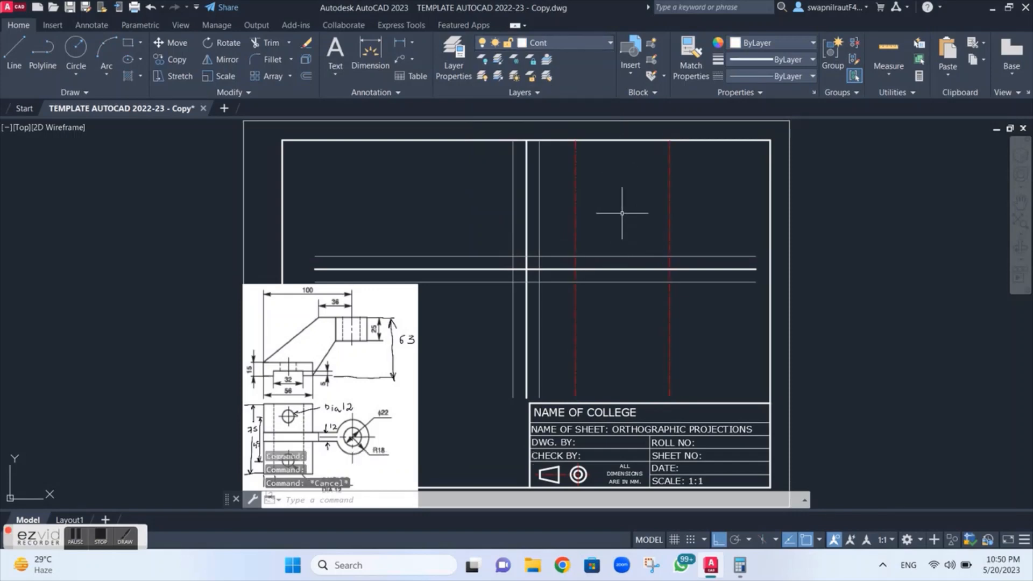
# Lower the top ends of both vertical centre lines, shortening the left one to about 132 mm and the right one to just below the frame.
pyautogui.click(574, 170)
pyautogui.click(575, 140)
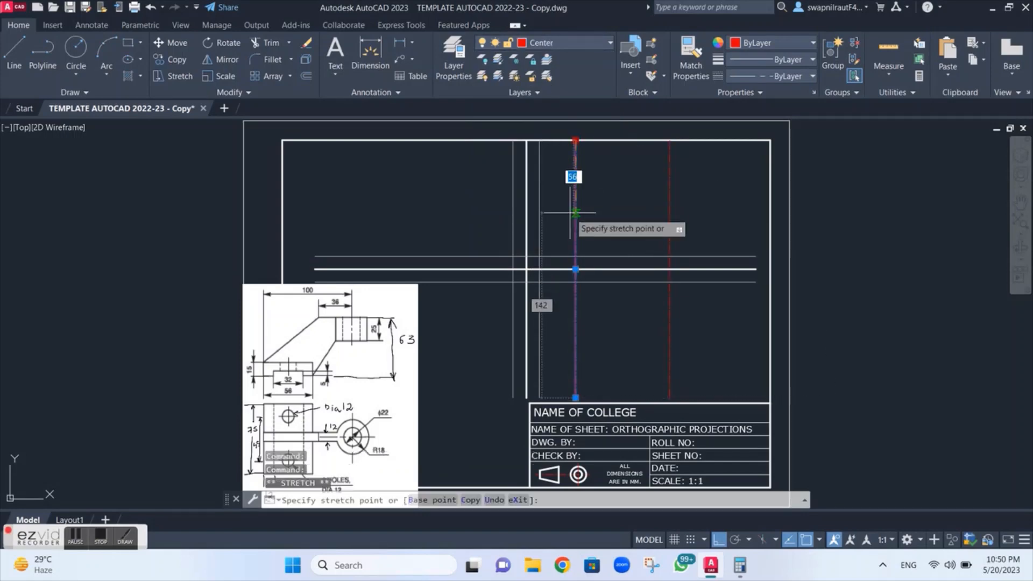
pyautogui.click(575, 225)
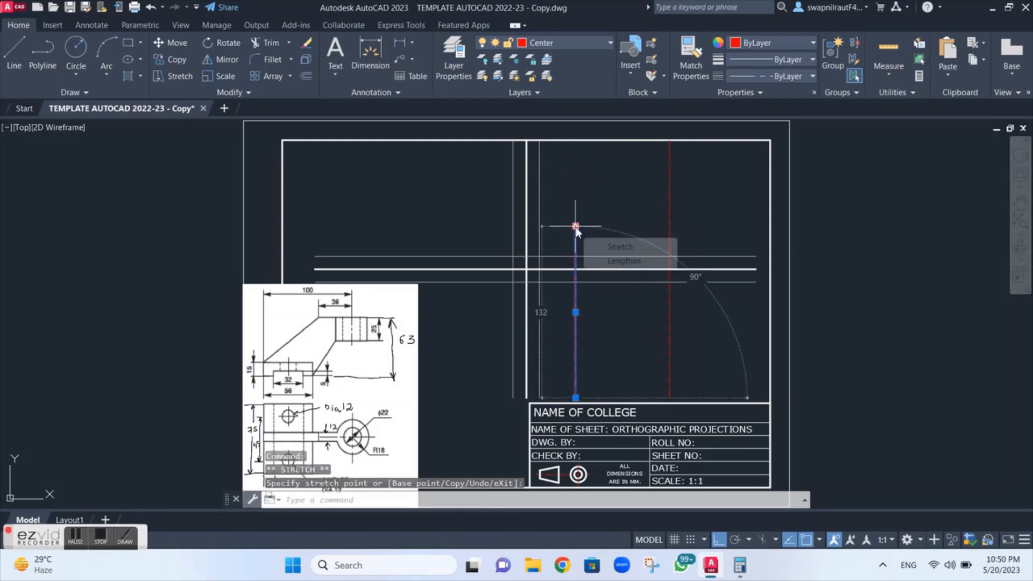
pyautogui.click(669, 157)
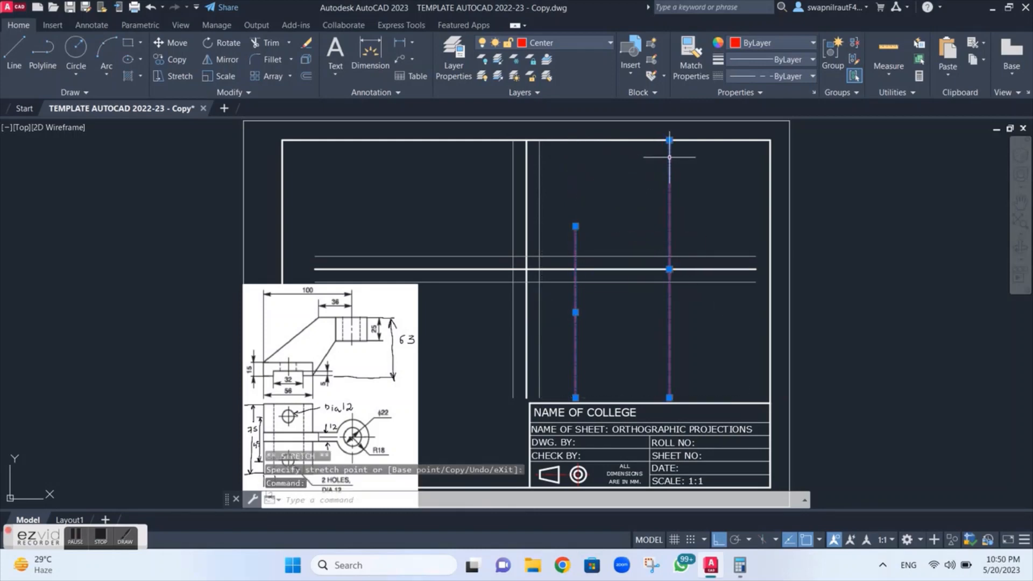
pyautogui.click(669, 140)
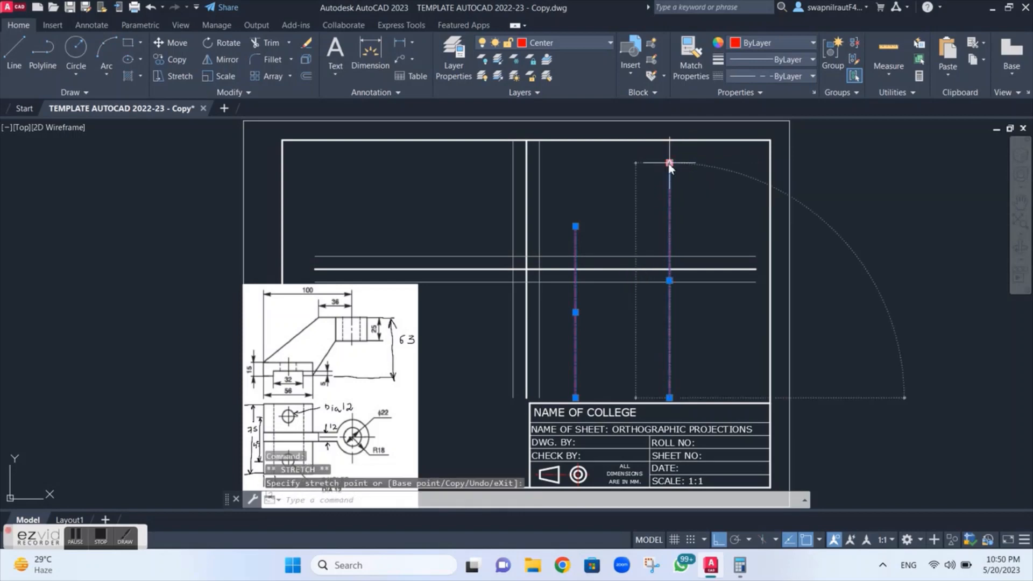
pyautogui.press('Escape')
pyautogui.press('Escape')
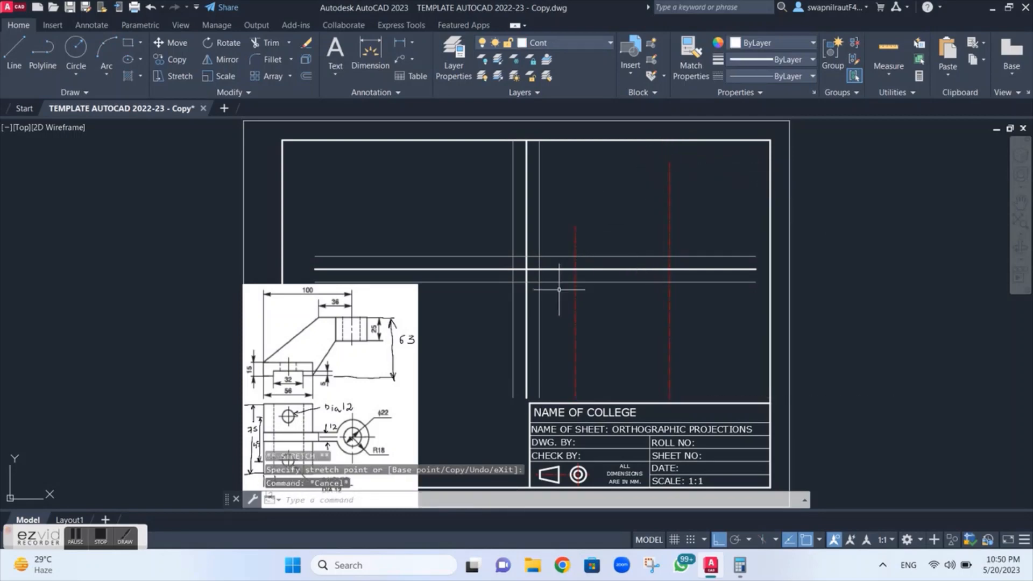
# On the Cont layer, draw the base's left edge 15 mm up from the projection-line intersection and its top edge across to the left centre line.
pyautogui.scroll(2, 303, 377)
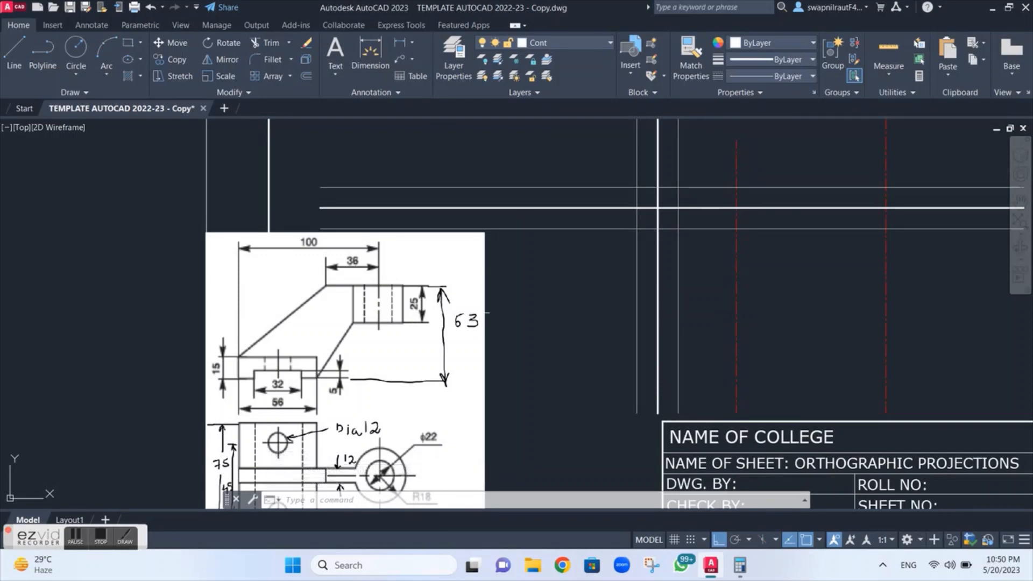
pyautogui.click(585, 41)
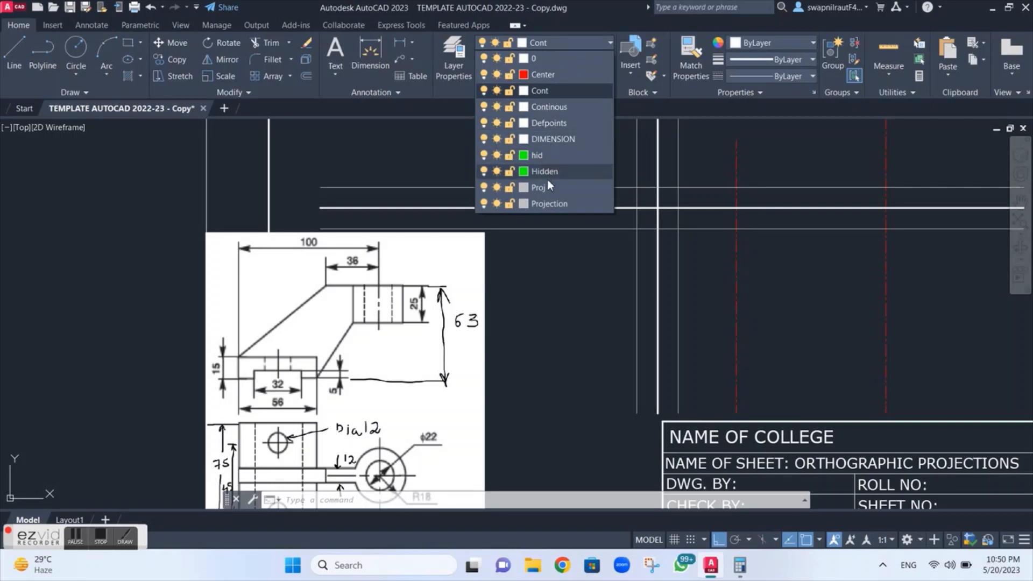
pyautogui.click(566, 92)
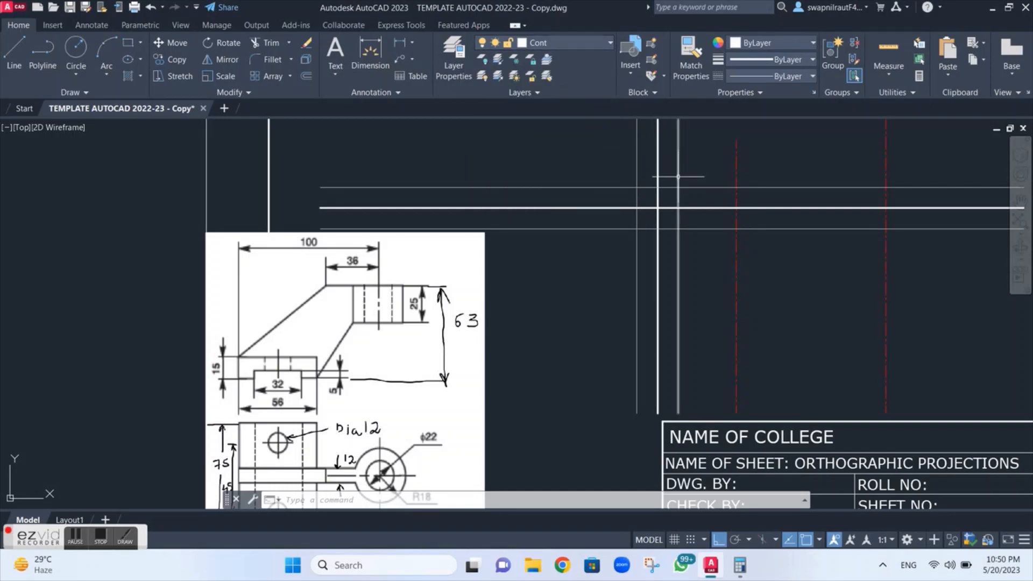
pyautogui.write('l')
pyautogui.press('Return')
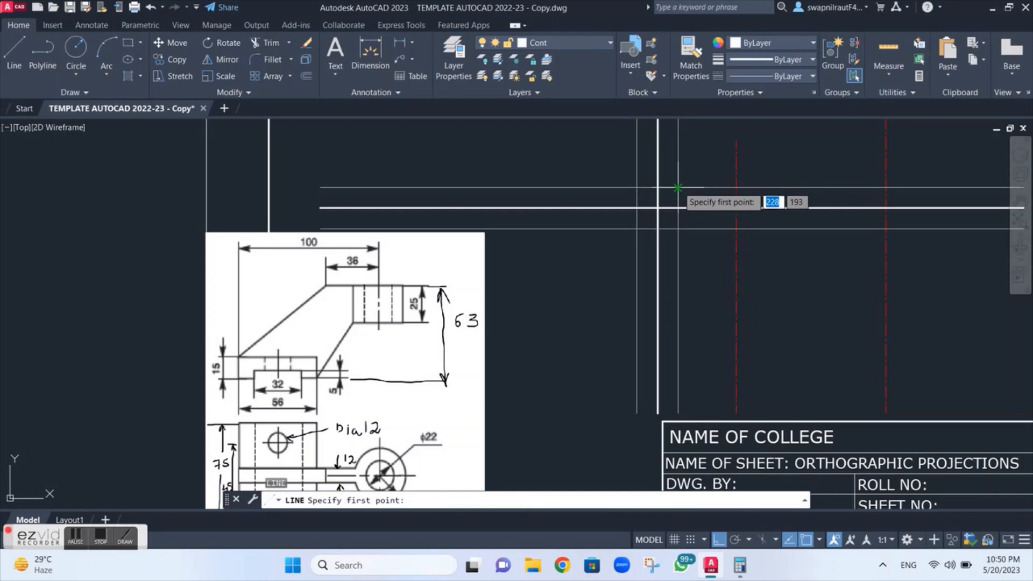
pyautogui.click(678, 185)
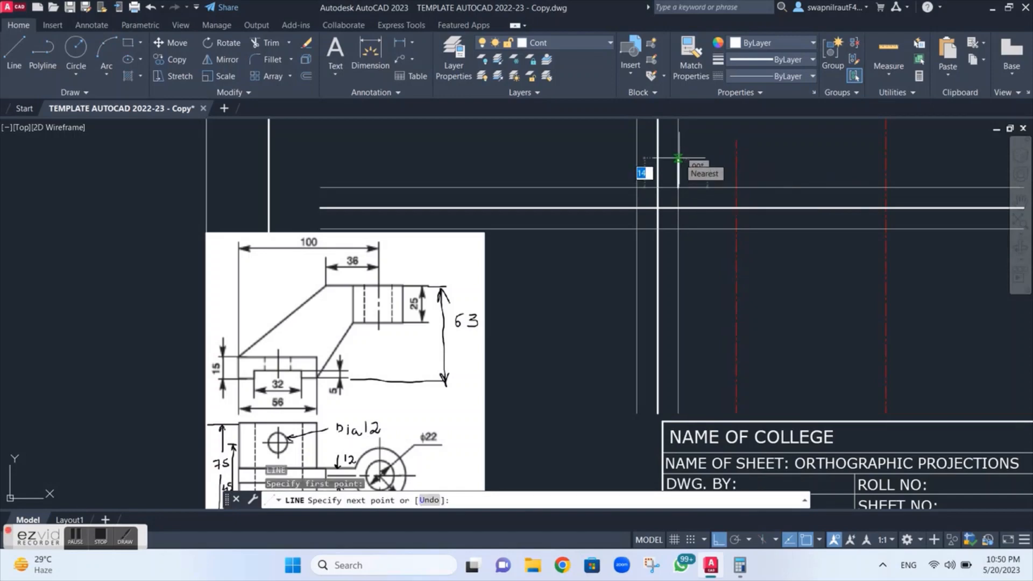
pyautogui.write('15')
pyautogui.press('Return')
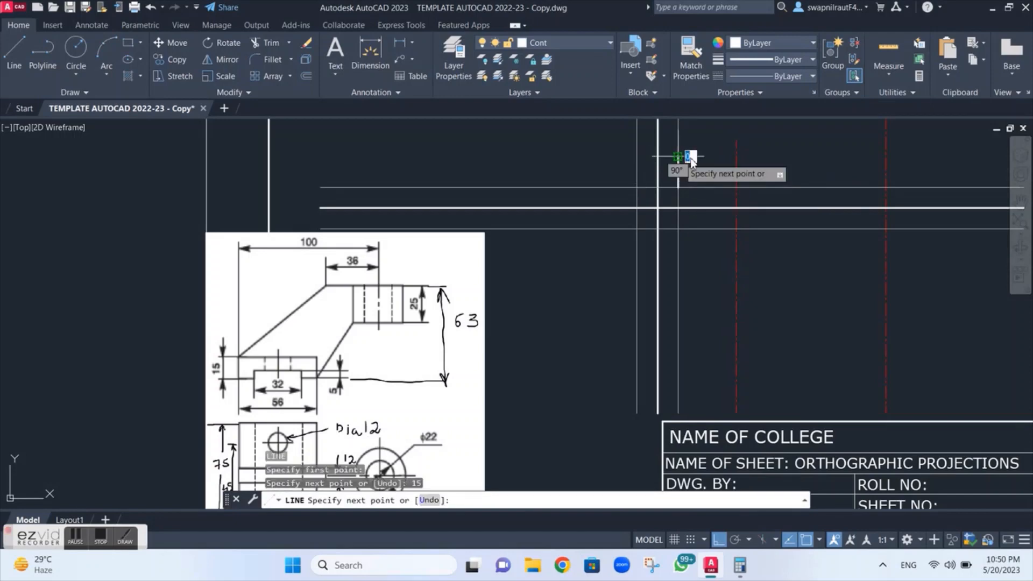
pyautogui.click(736, 157)
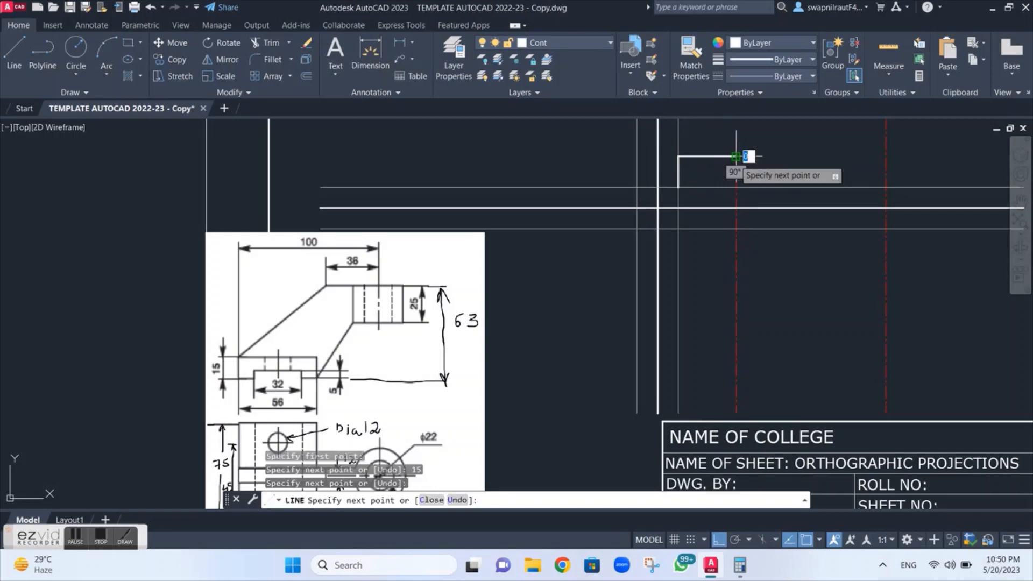
pyautogui.press('Escape')
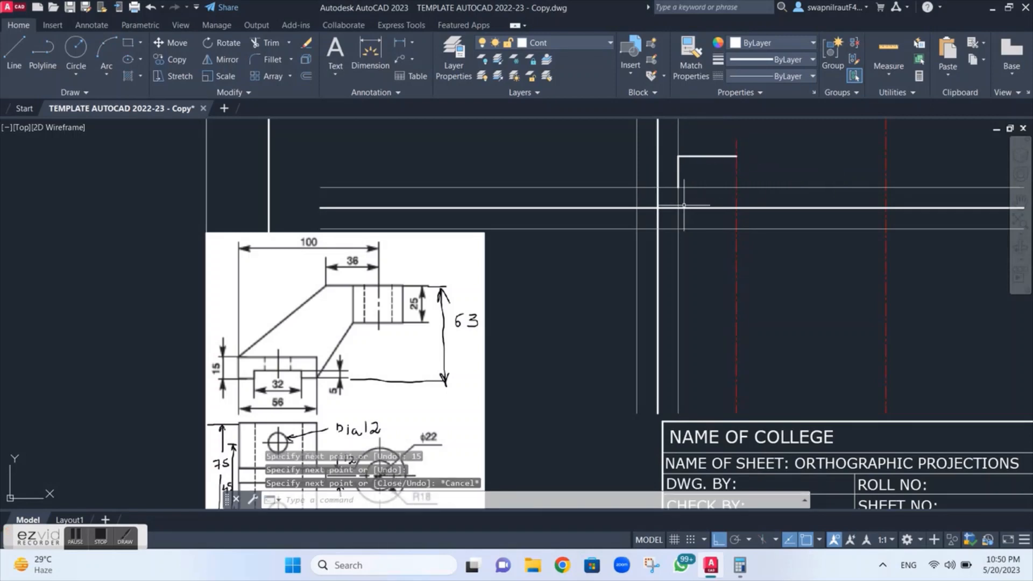
# Draw the base's underside from its lower-left corner: 12 mm right, 5 mm up, then horizontally to the left centre line.
pyautogui.press('Return')
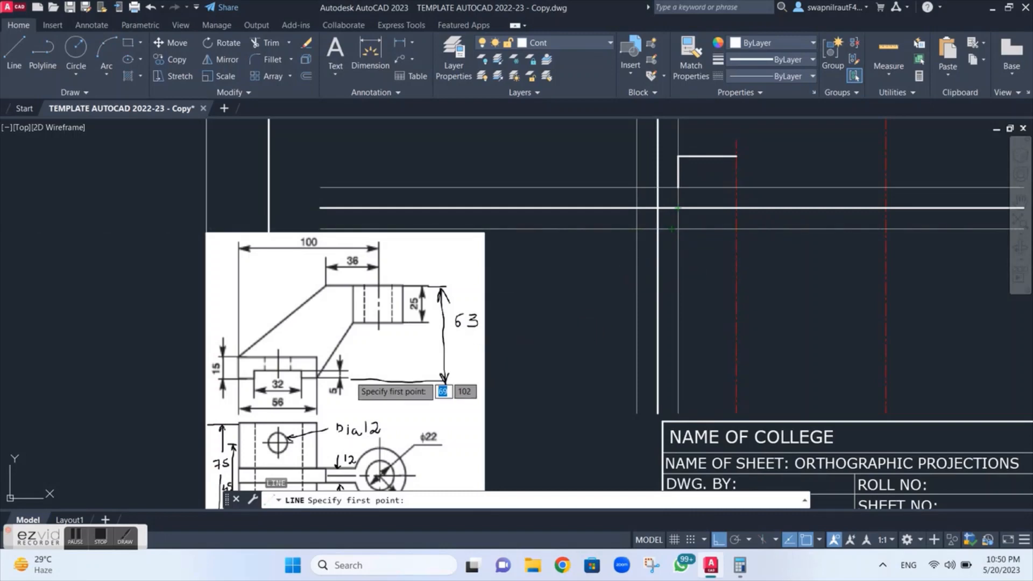
pyautogui.scroll(-2, 348, 374)
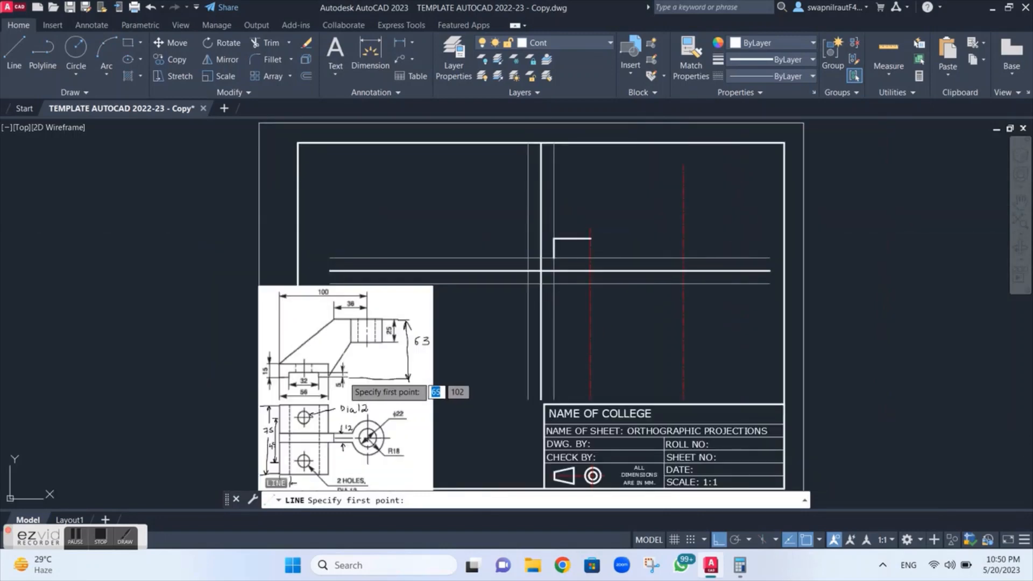
pyautogui.moveTo(347, 375); pyautogui.dragTo(353, 288, button='middle')
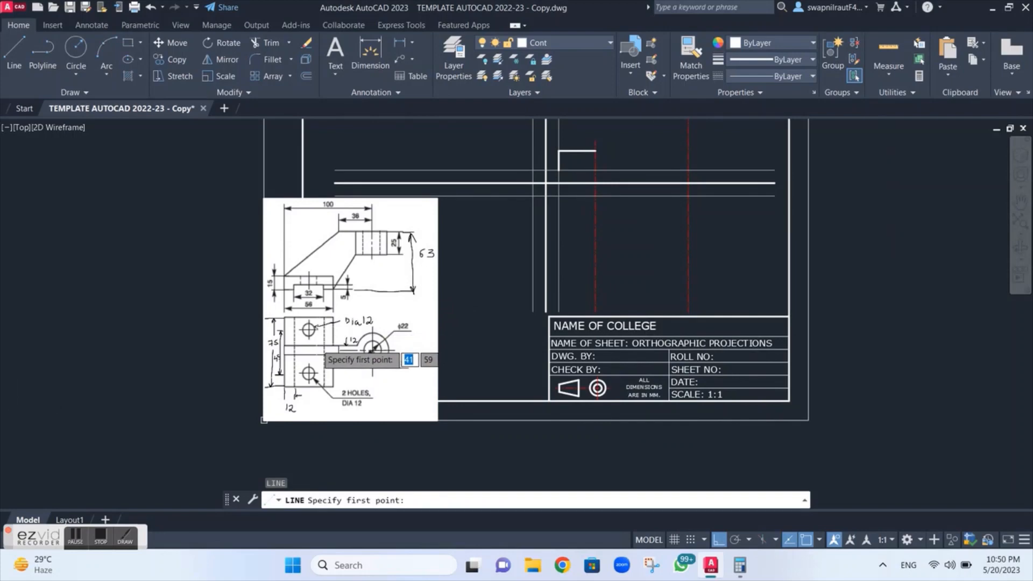
pyautogui.scroll(2, 318, 342)
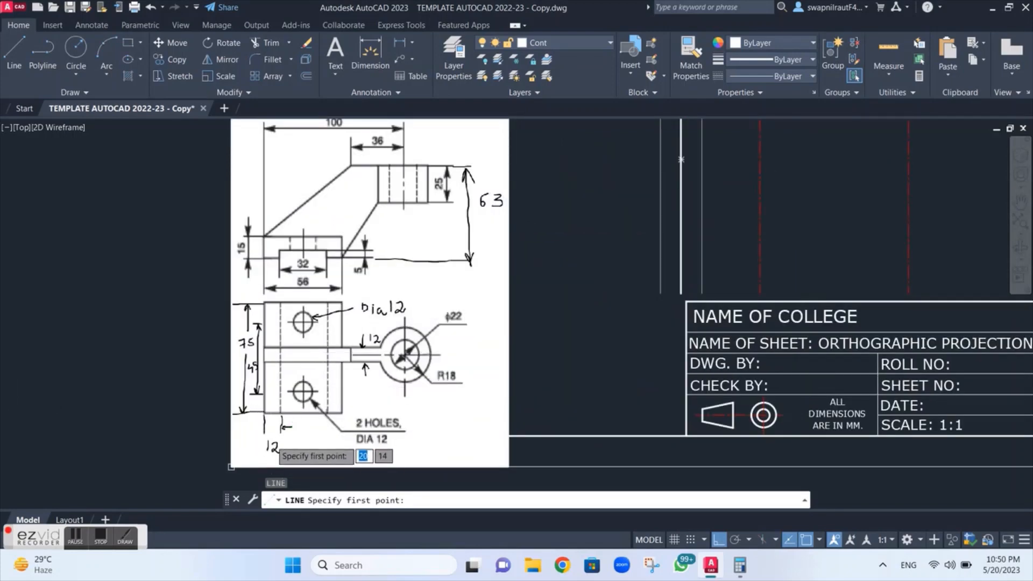
pyautogui.scroll(3, 667, 218)
pyautogui.moveTo(667, 220); pyautogui.dragTo(513, 475, button='middle')
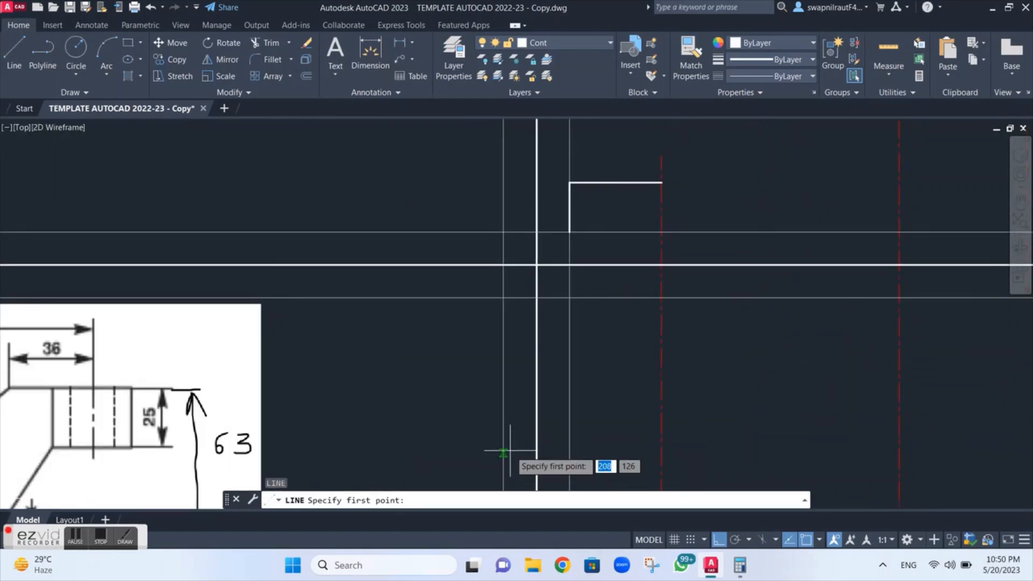
pyautogui.click(570, 232)
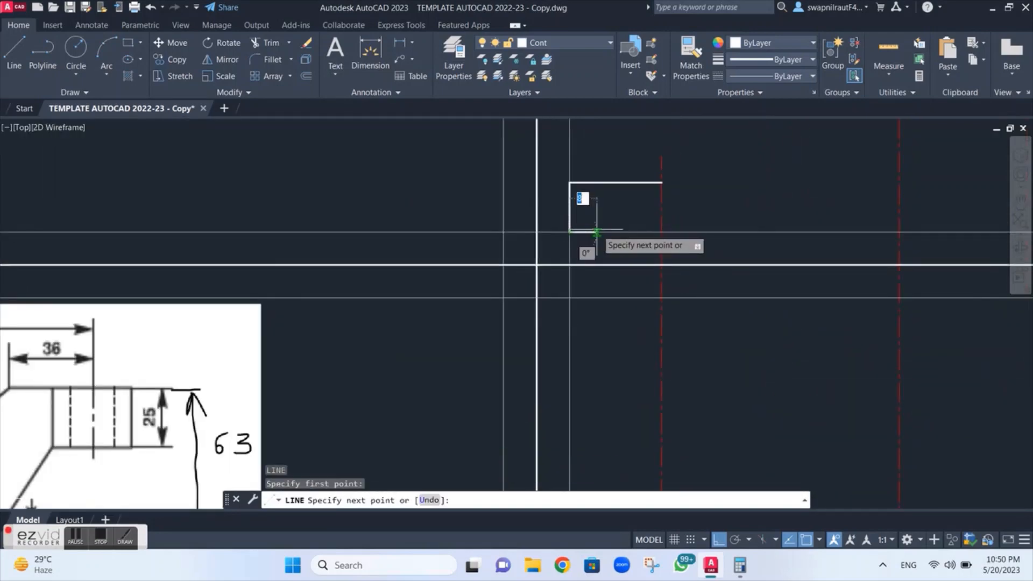
pyautogui.write('12')
pyautogui.press('Return')
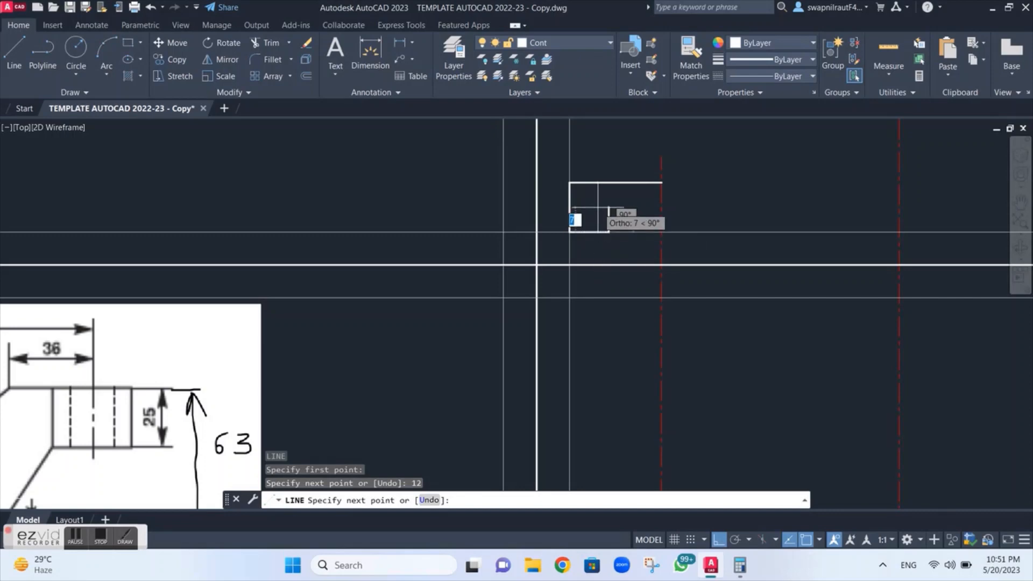
pyautogui.write('5')
pyautogui.press('Return')
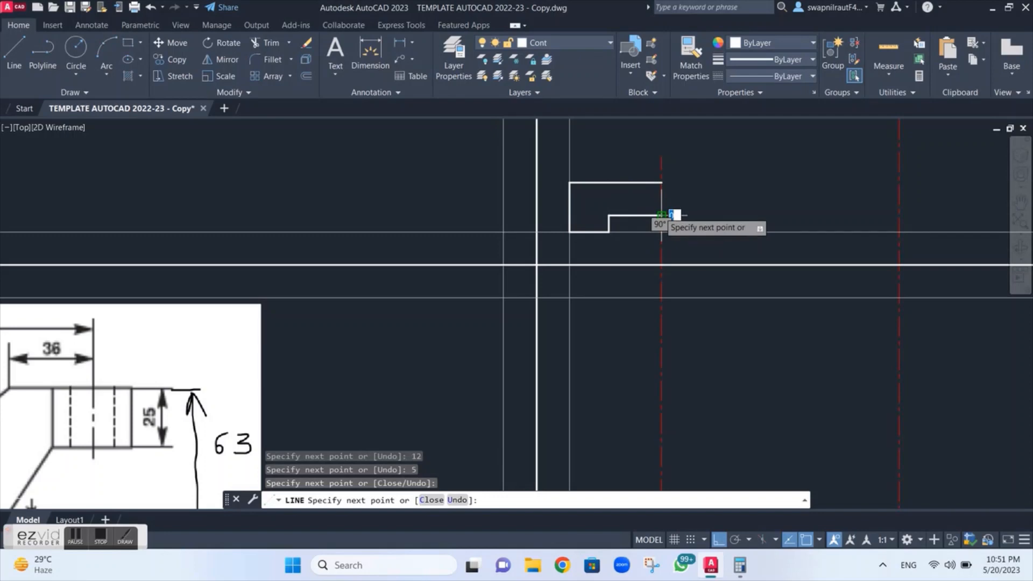
pyautogui.press('Escape')
# Mirror the five lines of the half base profile about the left vertical centre line, keeping the source objects.
pyautogui.scroll(-2, 639, 265)
pyautogui.scroll(-3, 657, 226)
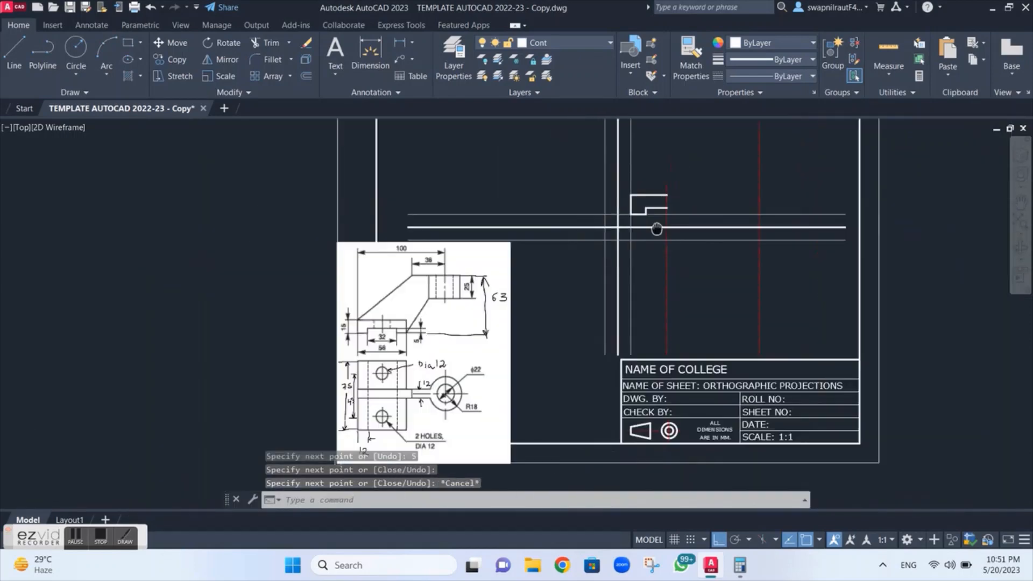
pyautogui.scroll(3, 655, 198)
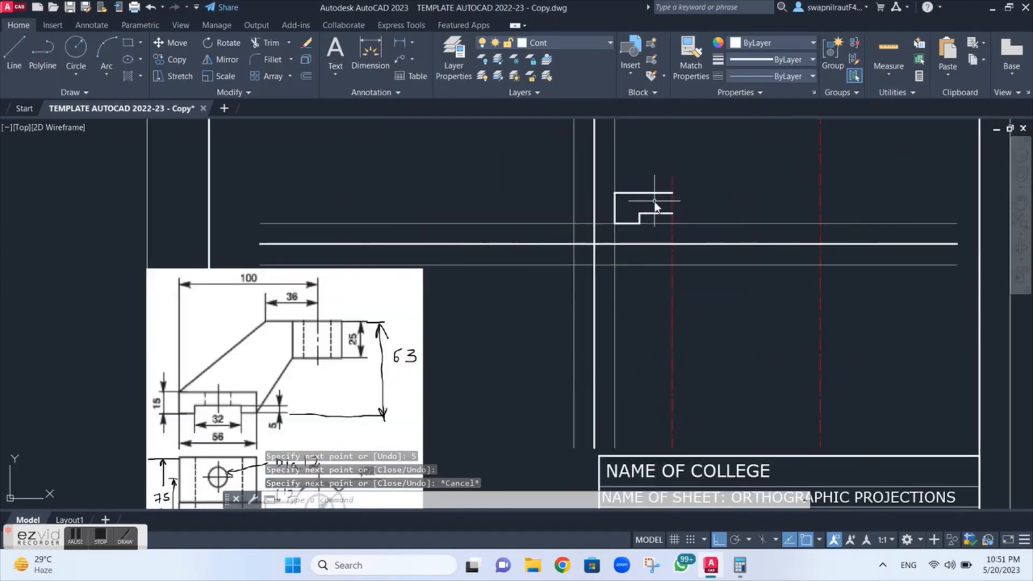
pyautogui.write('mi')
pyautogui.press('Return')
pyautogui.click(651, 193)
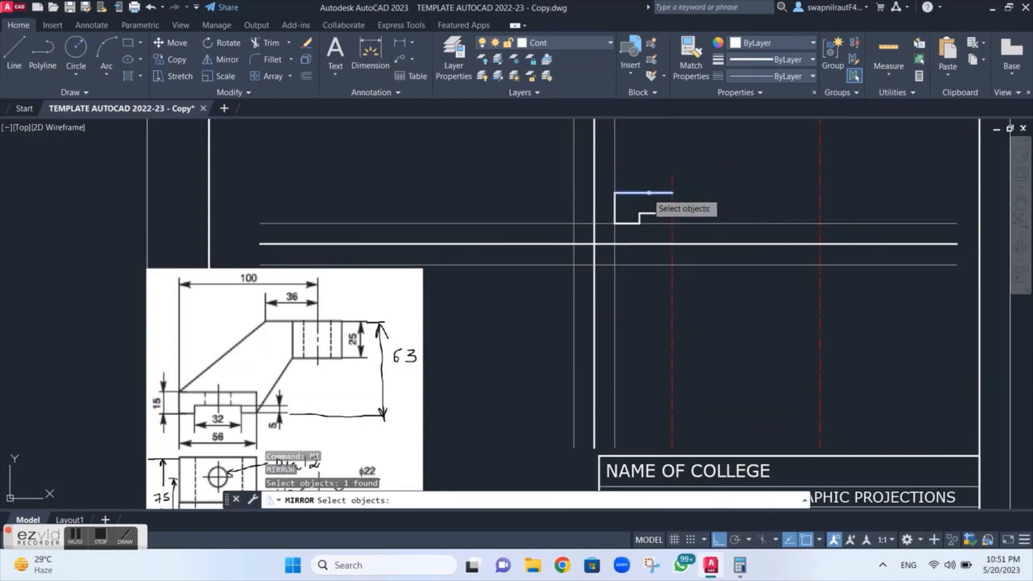
pyautogui.click(614, 209)
pyautogui.click(624, 224)
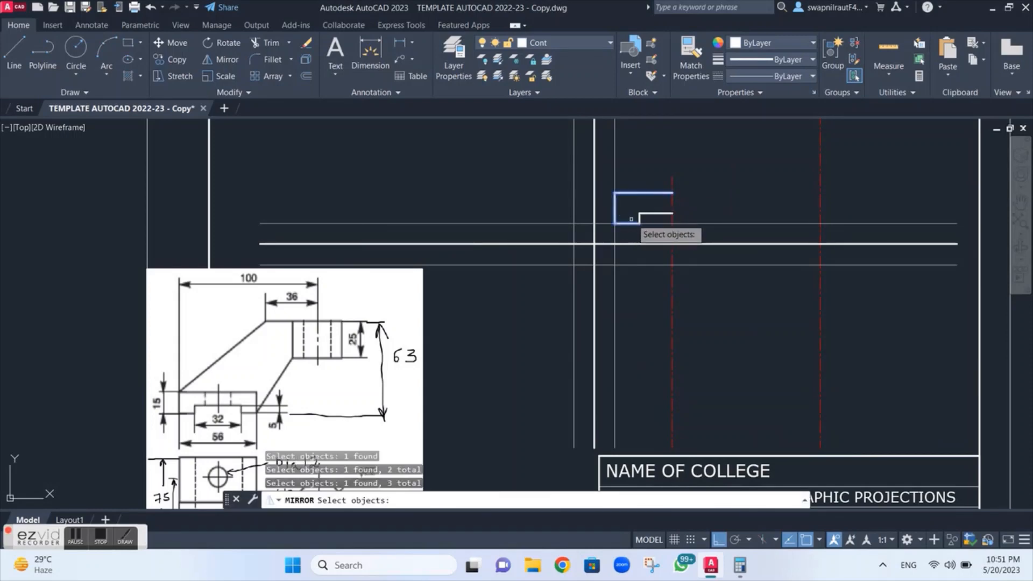
pyautogui.click(651, 215)
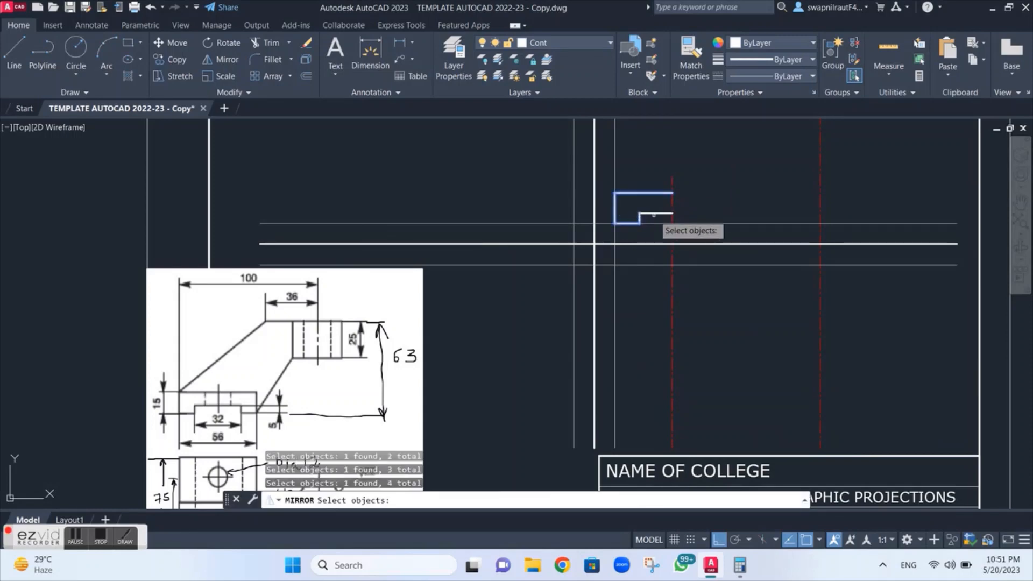
pyautogui.click(653, 213)
pyautogui.press('Return')
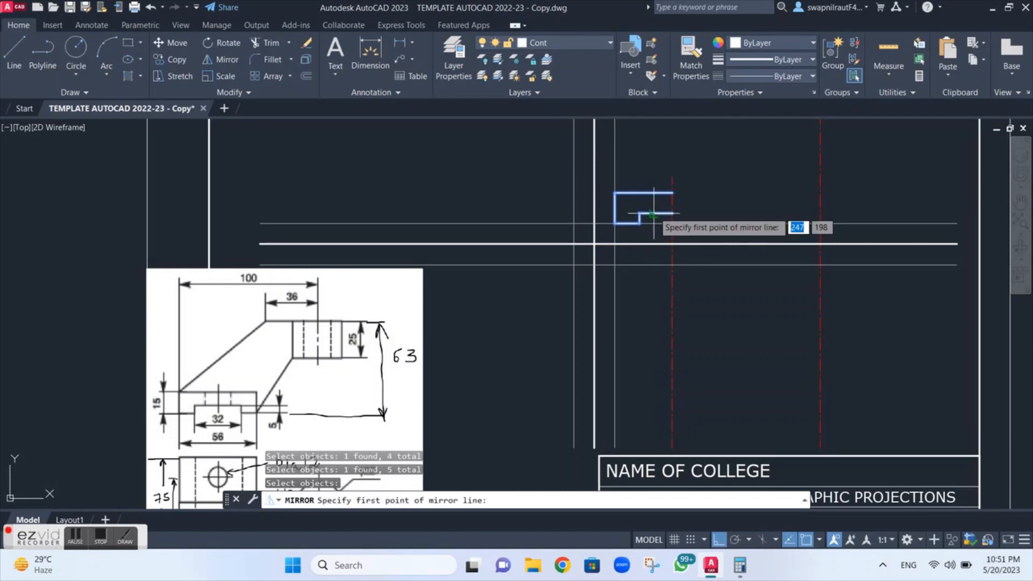
pyautogui.click(671, 179)
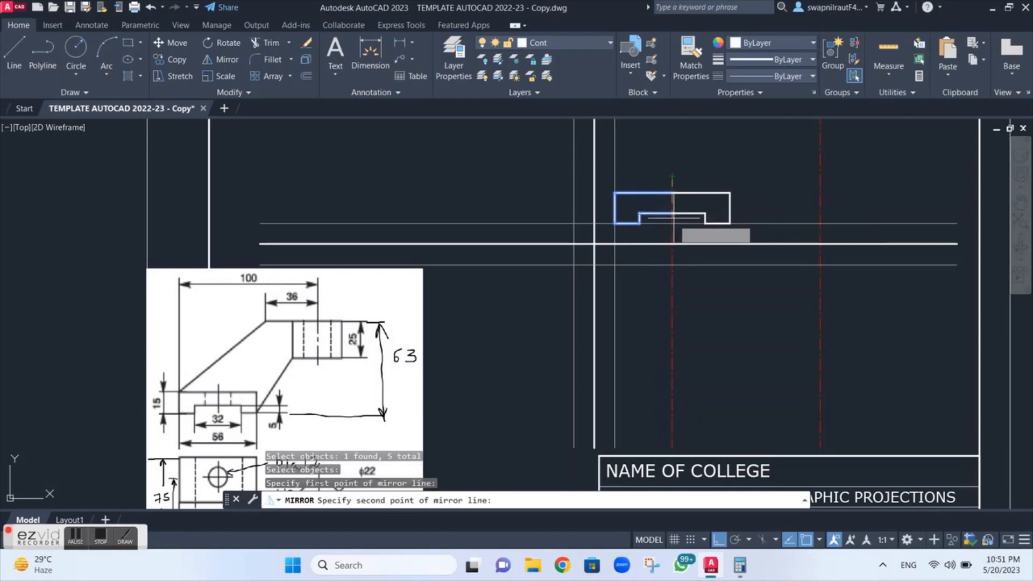
pyautogui.click(673, 244)
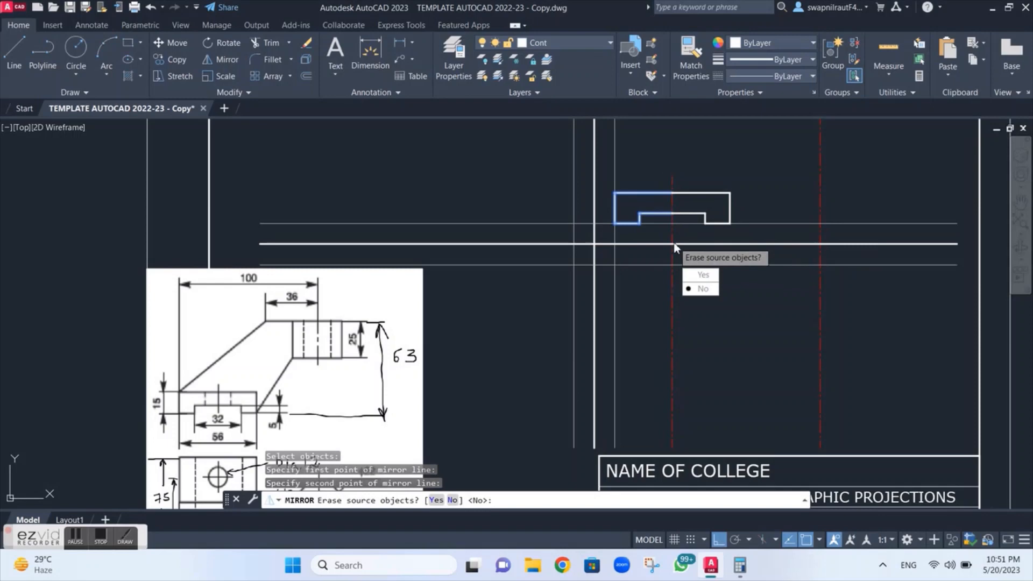
pyautogui.click(698, 289)
pyautogui.press('Escape')
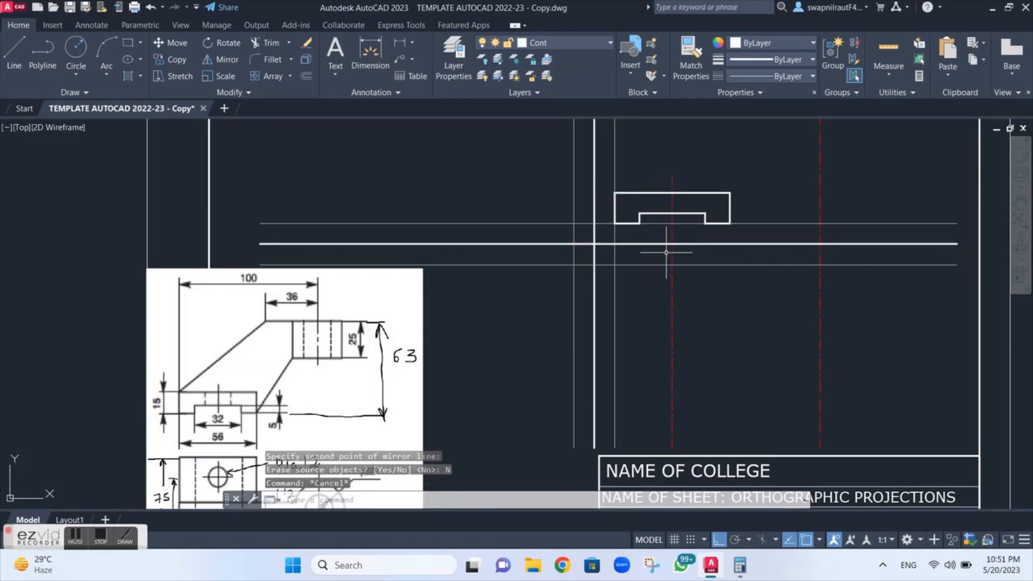
# Offset the thin horizontal projection line under the base profile by 63 mm upward.
pyautogui.scroll(-2, 553, 323)
pyautogui.moveTo(538, 330); pyautogui.dragTo(528, 307, button='middle')
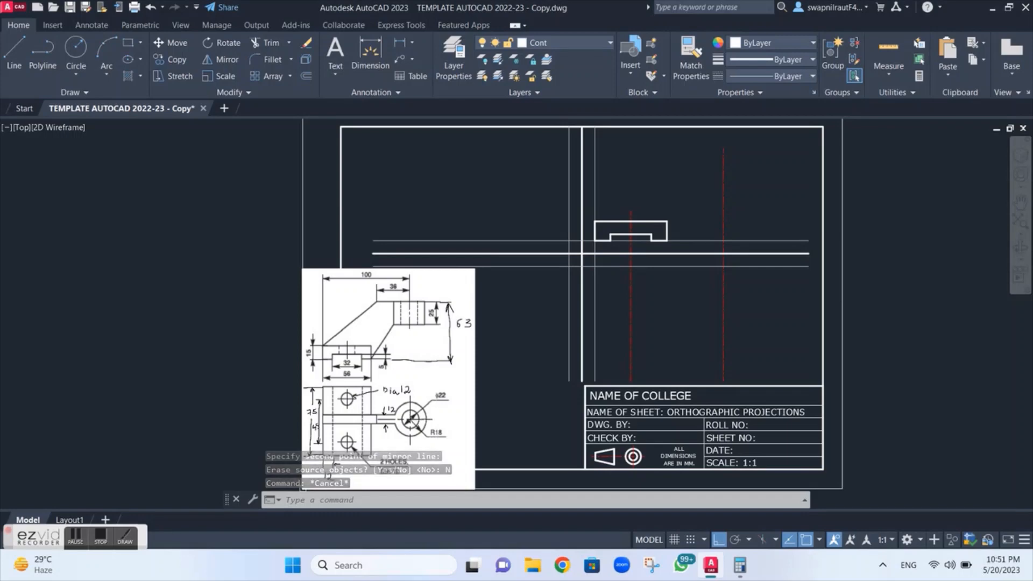
pyautogui.scroll(2, 652, 208)
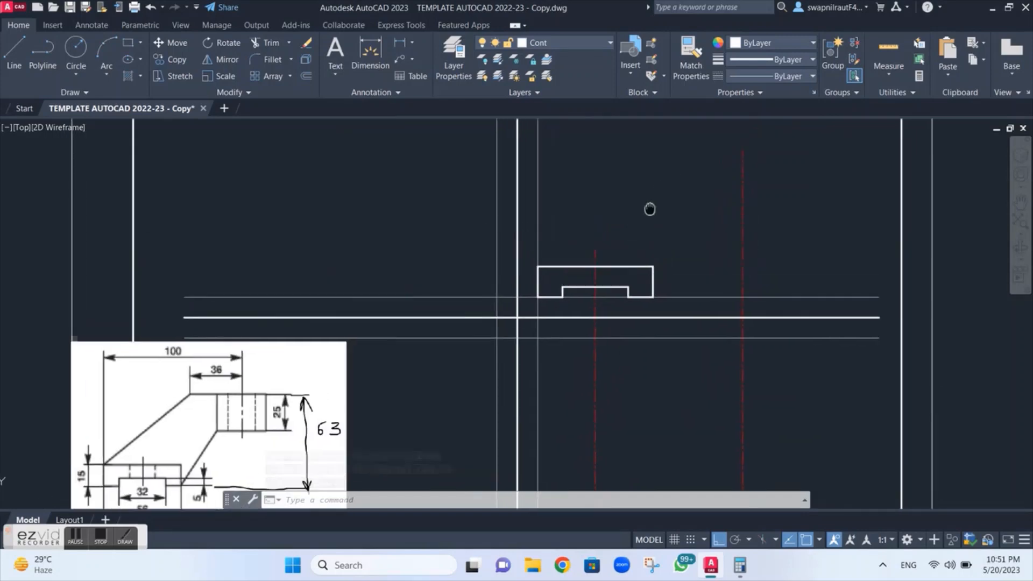
pyautogui.moveTo(652, 208); pyautogui.dragTo(645, 208, button='middle')
pyautogui.scroll(-2, 645, 206)
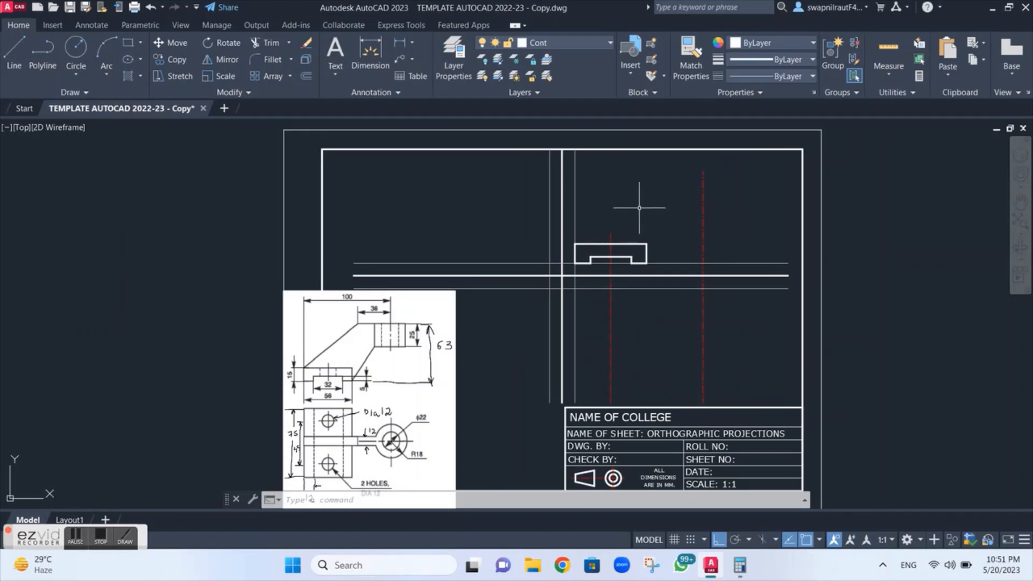
pyautogui.scroll(2, 464, 350)
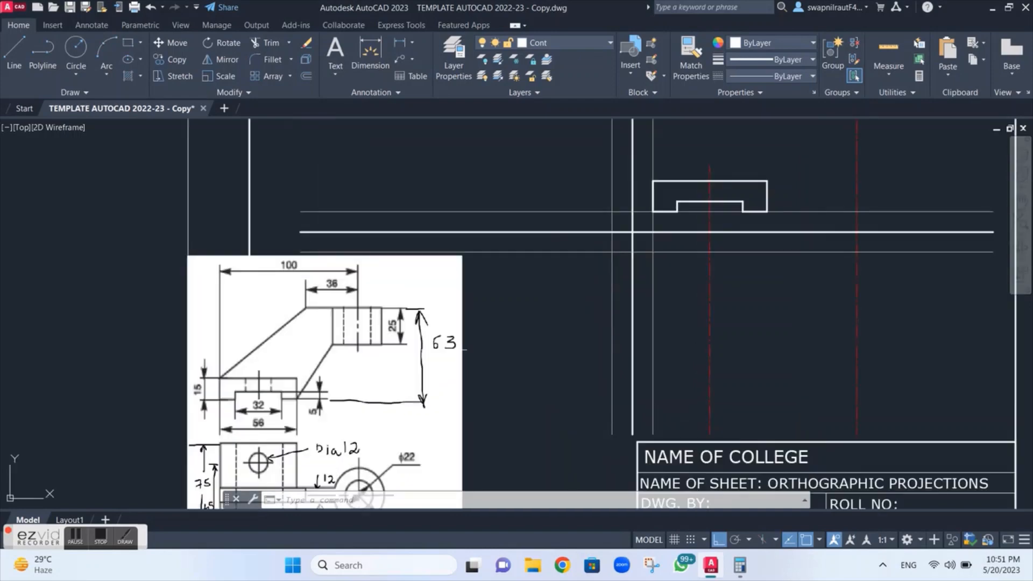
pyautogui.scroll(-2, 464, 351)
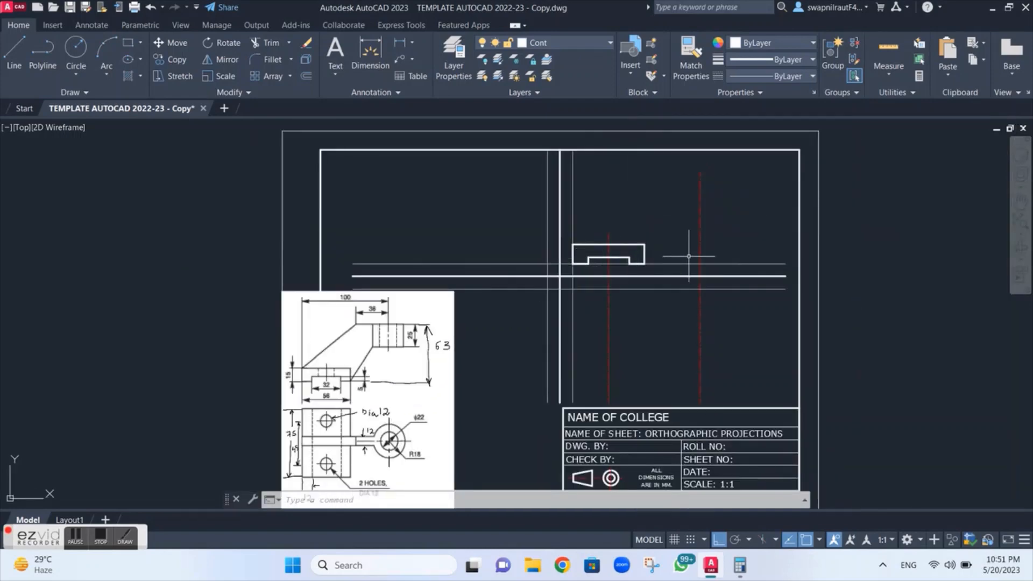
pyautogui.write('o')
pyautogui.press('Return')
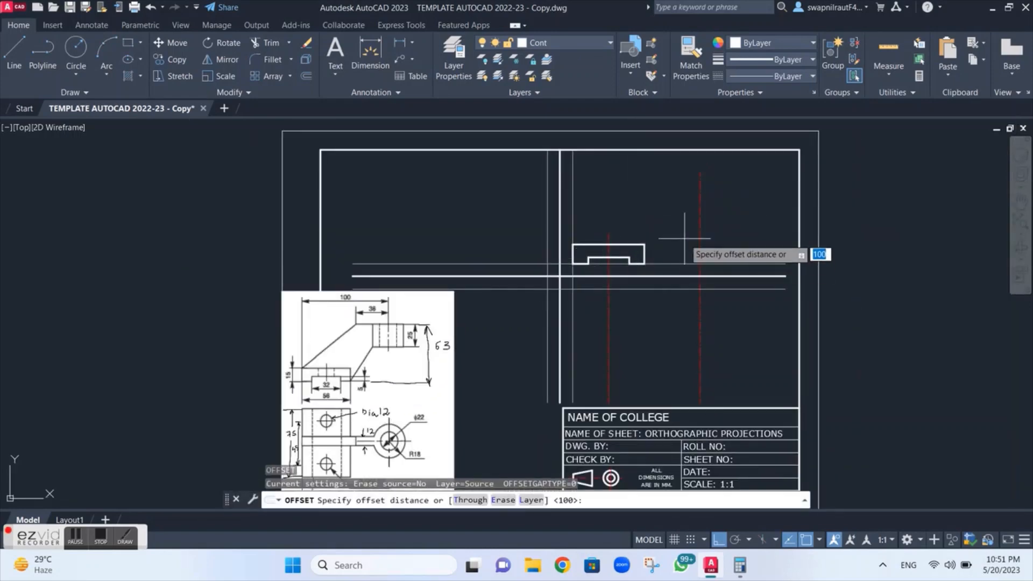
pyautogui.press('Return')
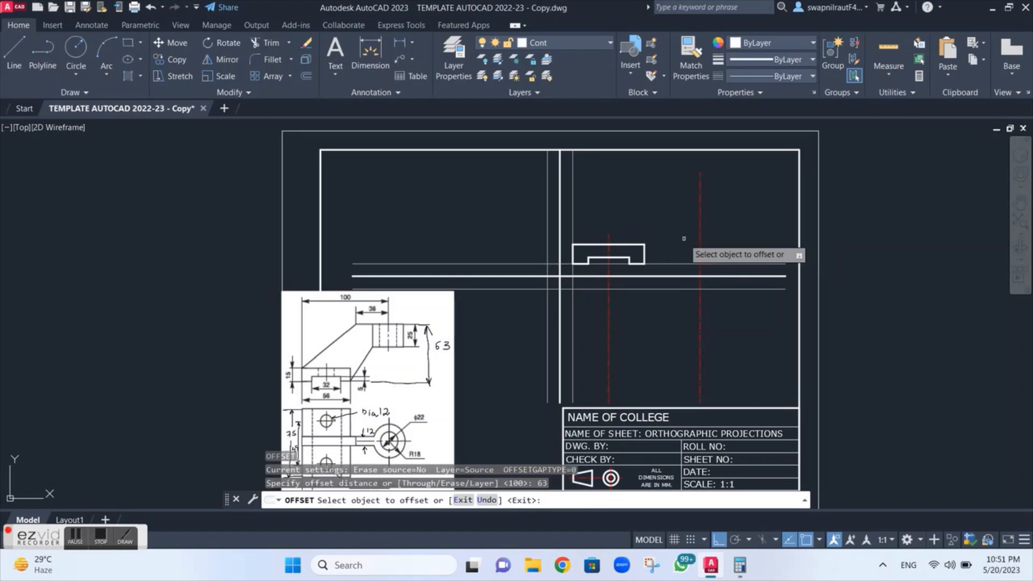
pyautogui.click(684, 264)
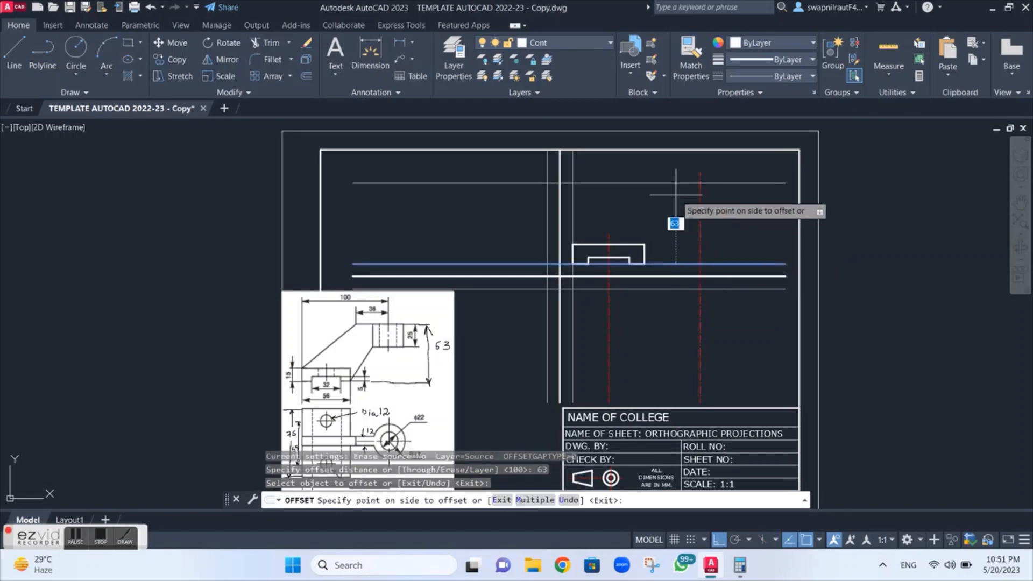
pyautogui.click(675, 197)
pyautogui.press('Escape')
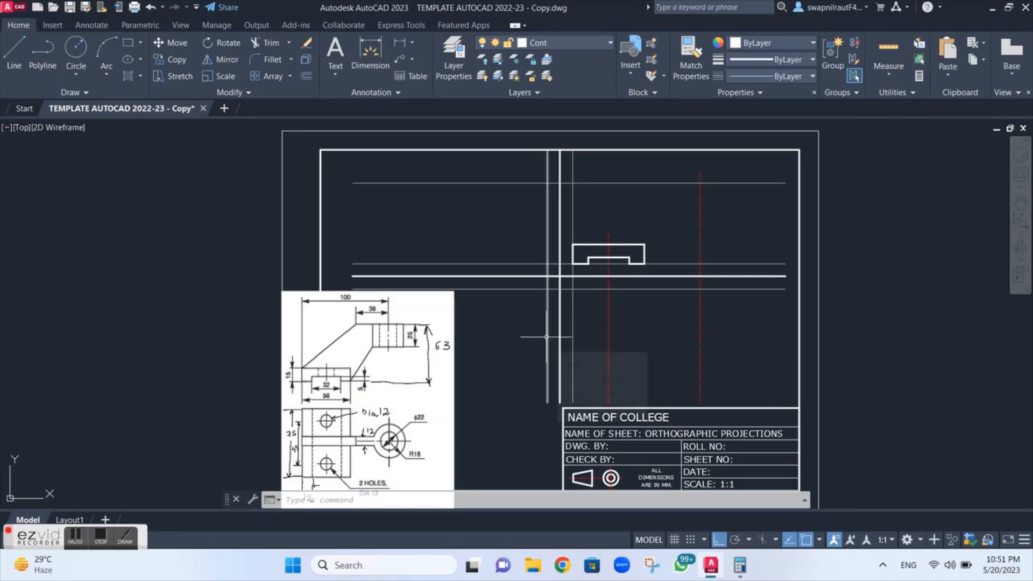
# Draw half the boss outline from the right centre line on the upper projection line: 18 mm right, 25 mm down, then back to the centre line.
pyautogui.press('Return')
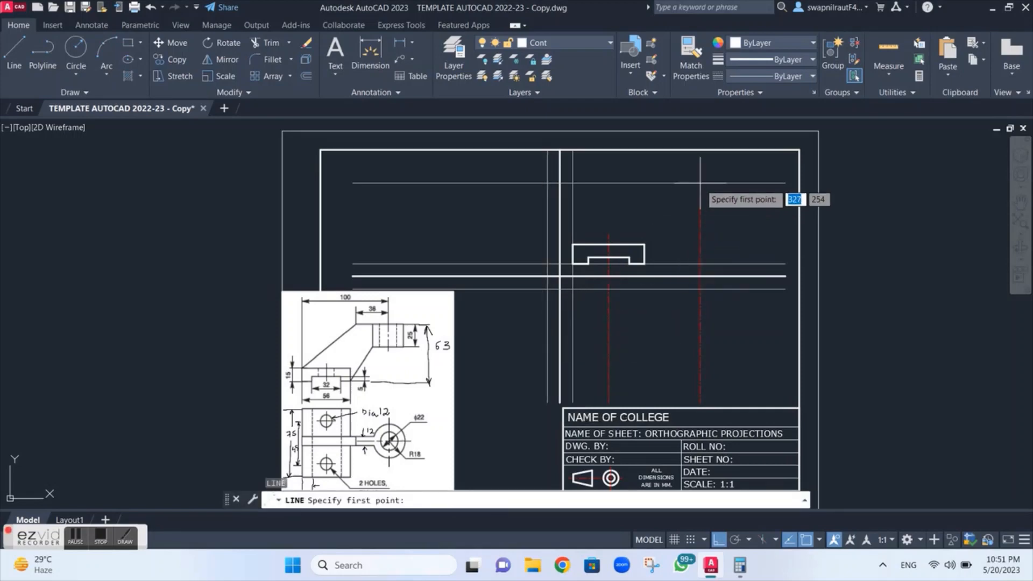
pyautogui.click(699, 183)
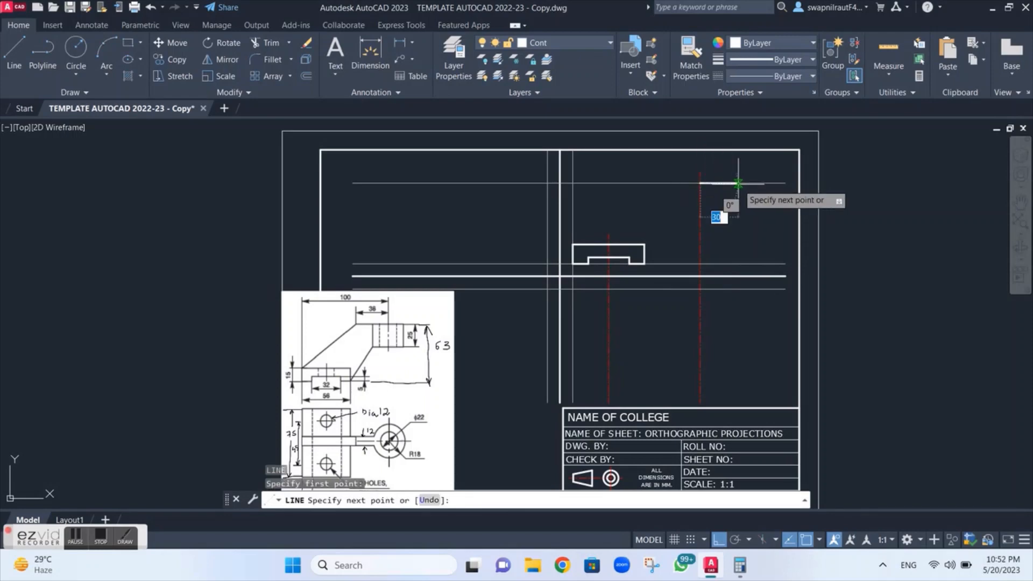
pyautogui.write('18')
pyautogui.press('Return')
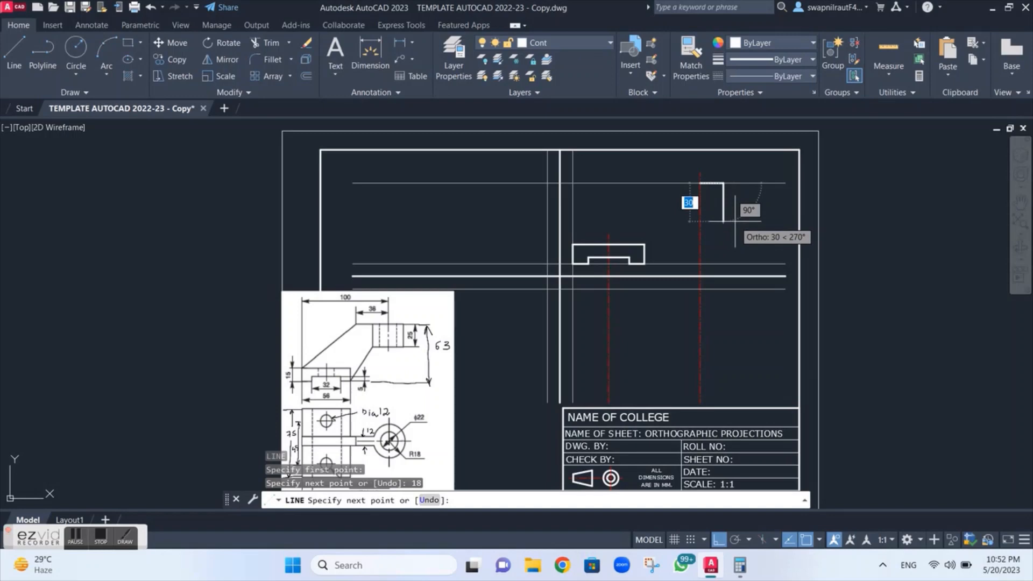
pyautogui.write('25')
pyautogui.press('Return')
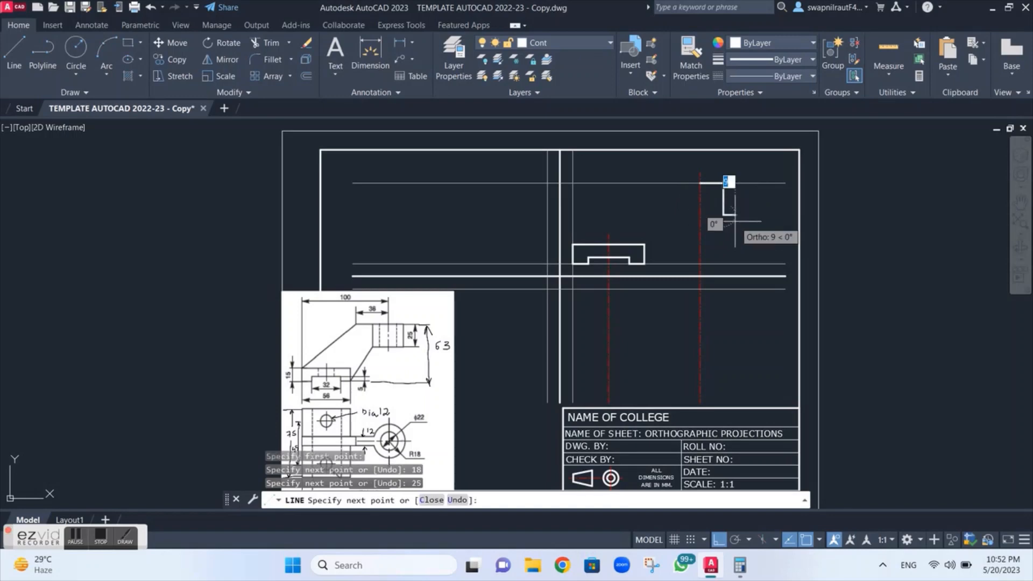
pyautogui.click(700, 214)
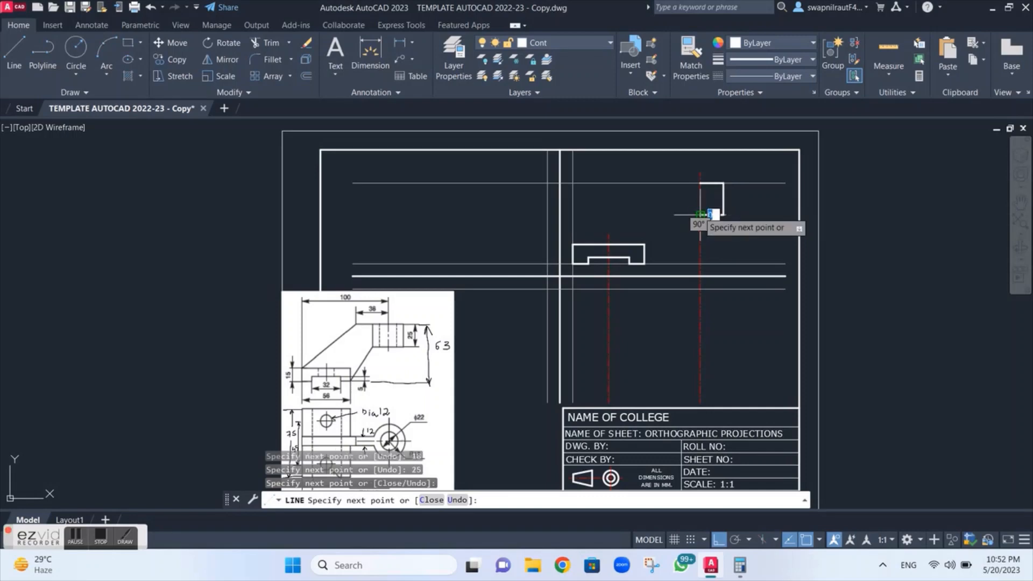
pyautogui.press('Escape')
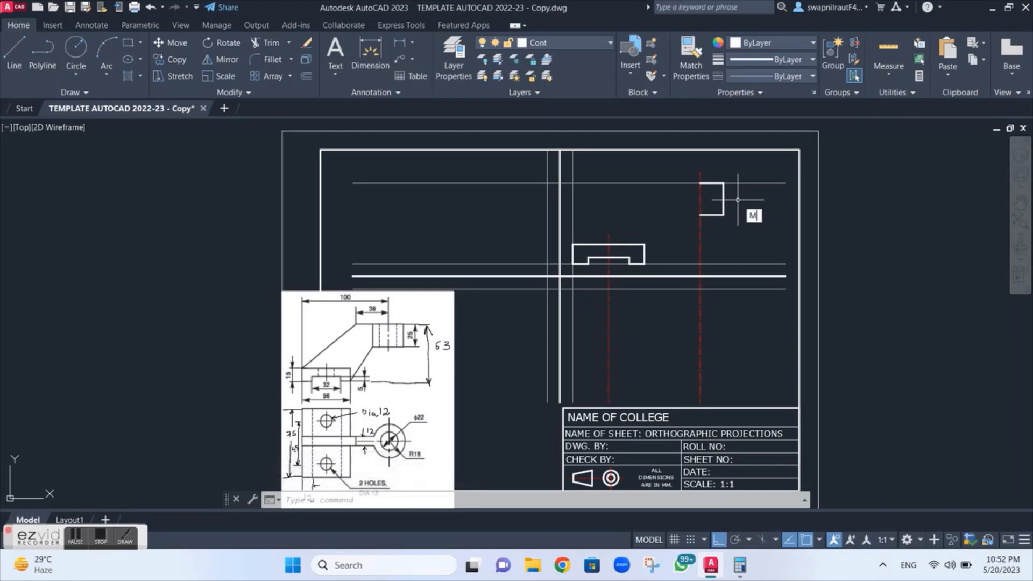
# Mirror the three lines of the half boss outline about the right vertical centre line, keeping the source objects.
pyautogui.write('MI')
pyautogui.press('Return')
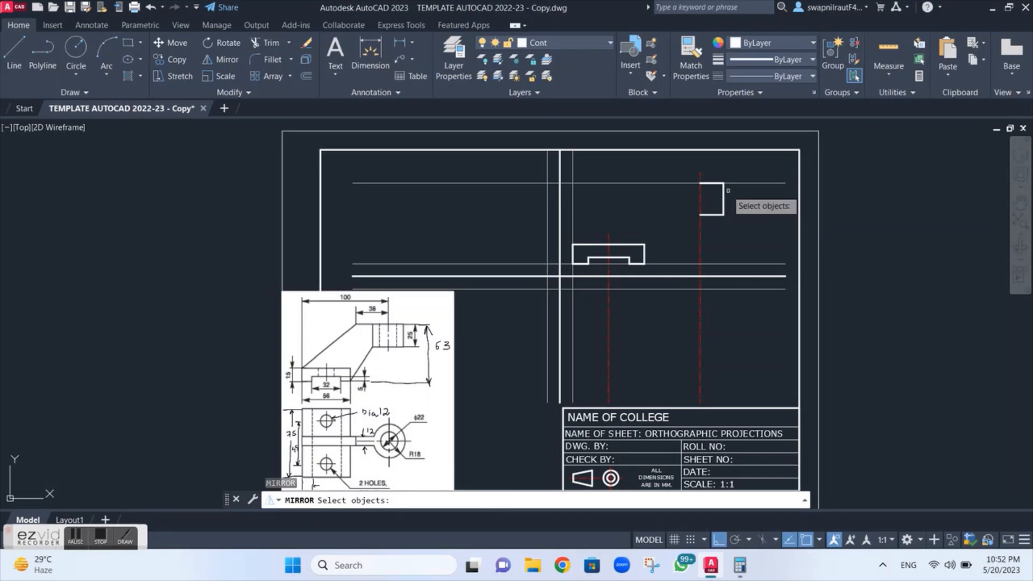
pyautogui.click(724, 196)
pyautogui.click(724, 195)
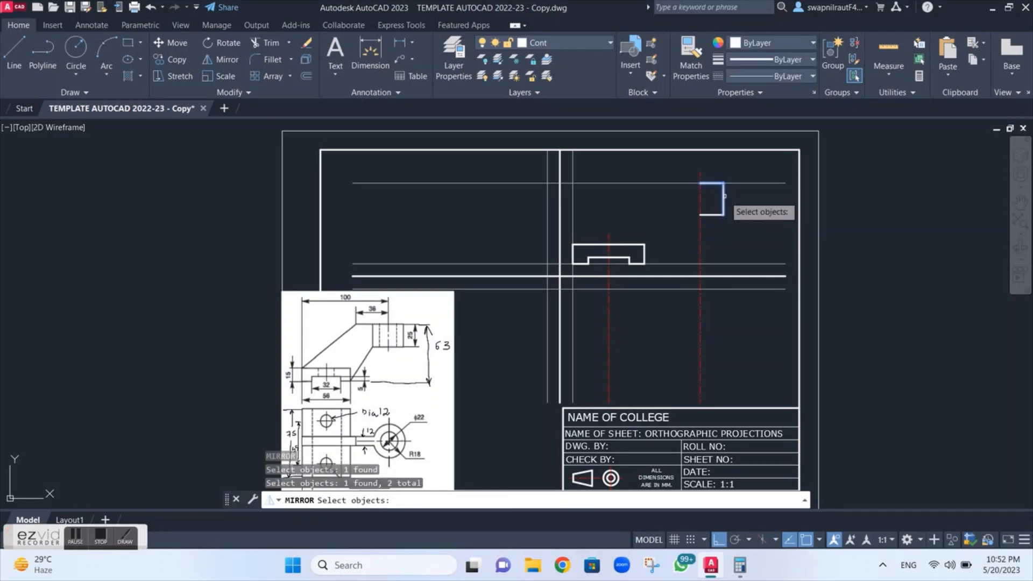
pyautogui.click(713, 213)
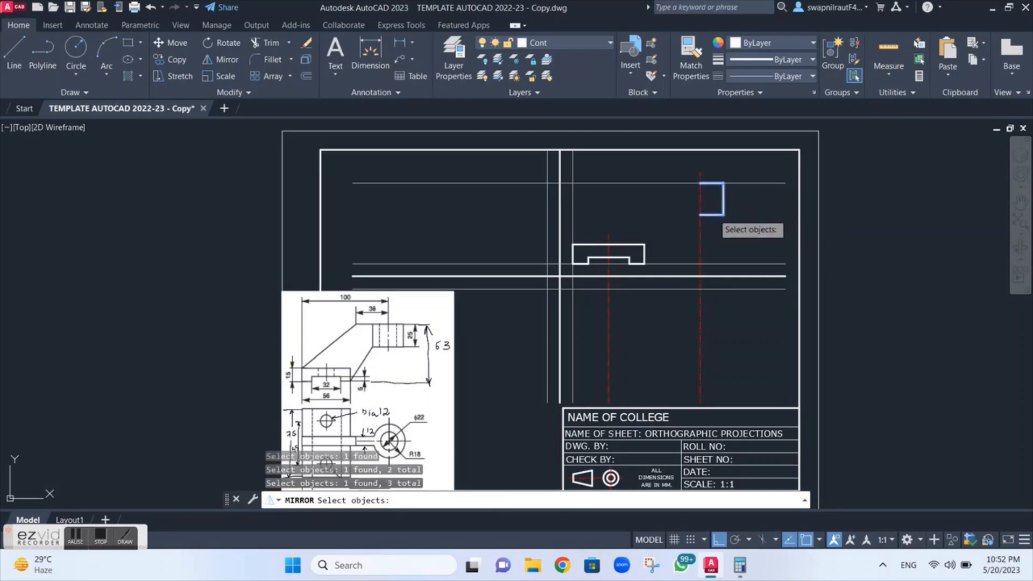
pyautogui.press('Return')
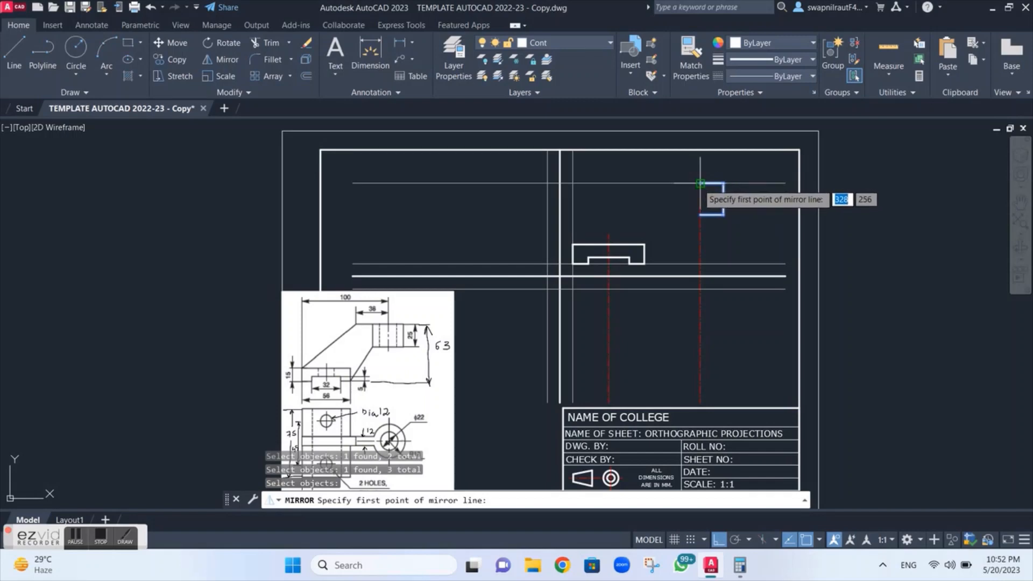
pyautogui.click(700, 183)
pyautogui.click(700, 216)
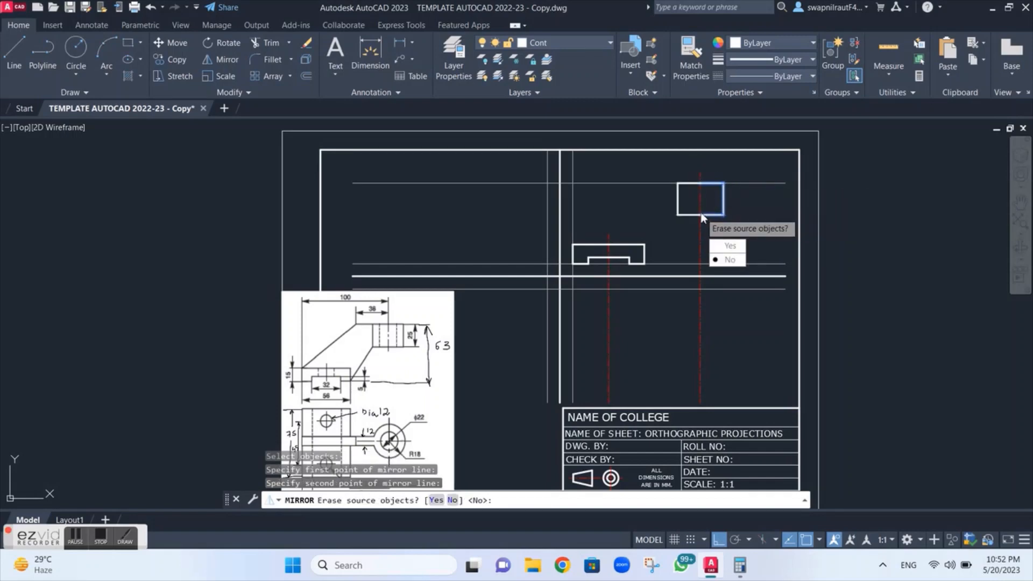
pyautogui.click(720, 264)
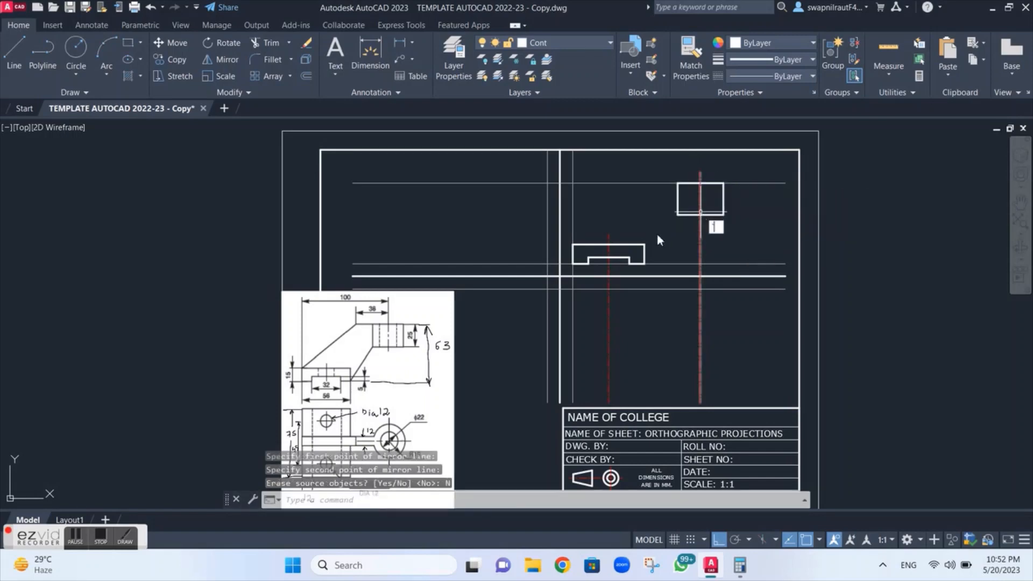
pyautogui.press('Escape')
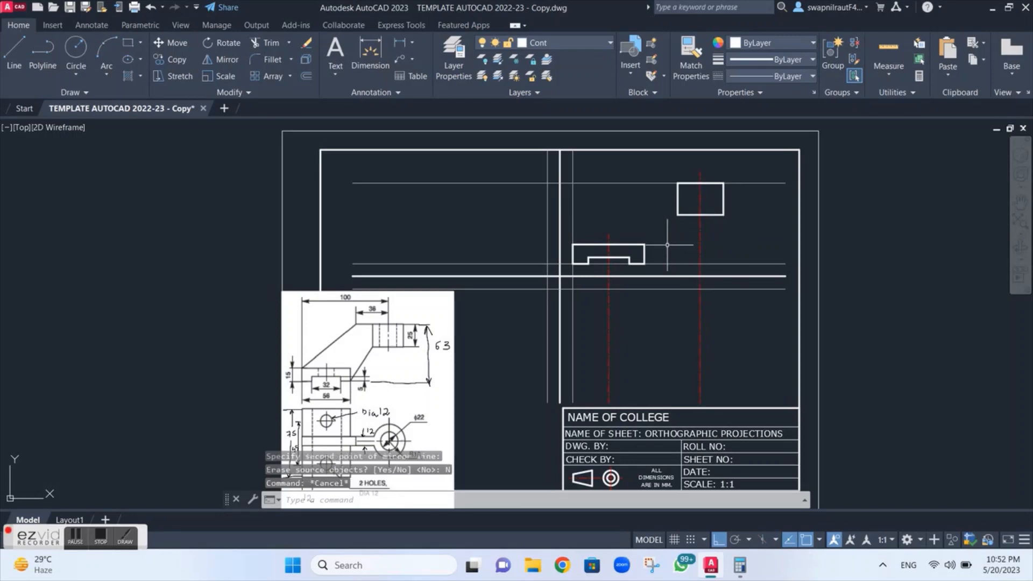
# Draw a sloping line from the boss's lower-left corner to the base's lower-right corner.
pyautogui.press('Return')
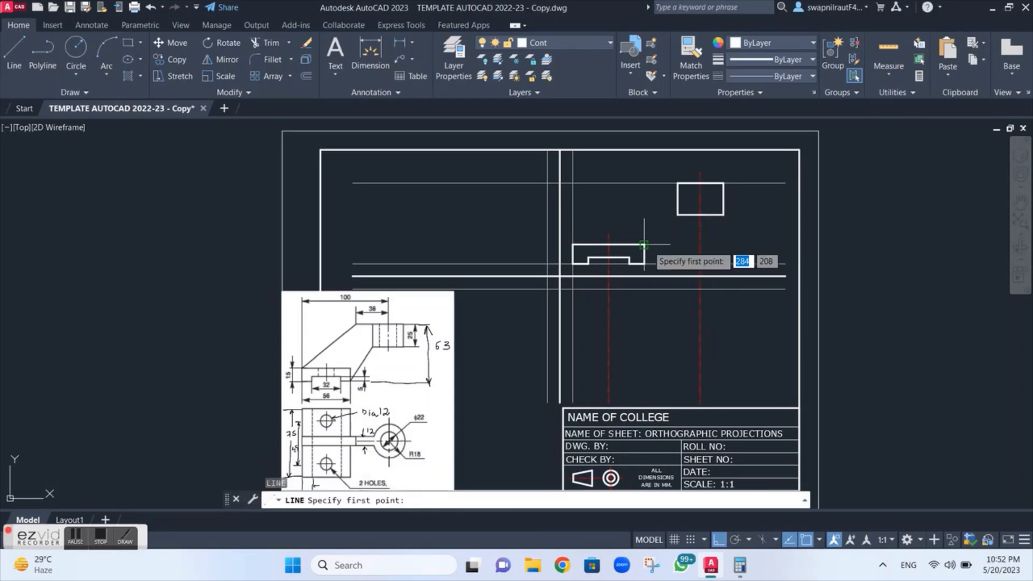
pyautogui.click(677, 215)
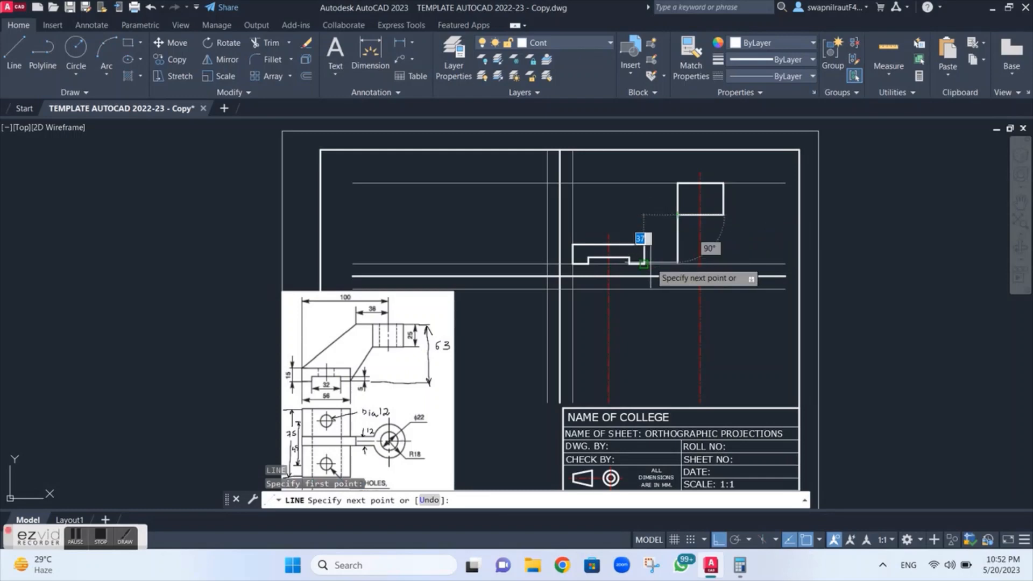
pyautogui.click(644, 264)
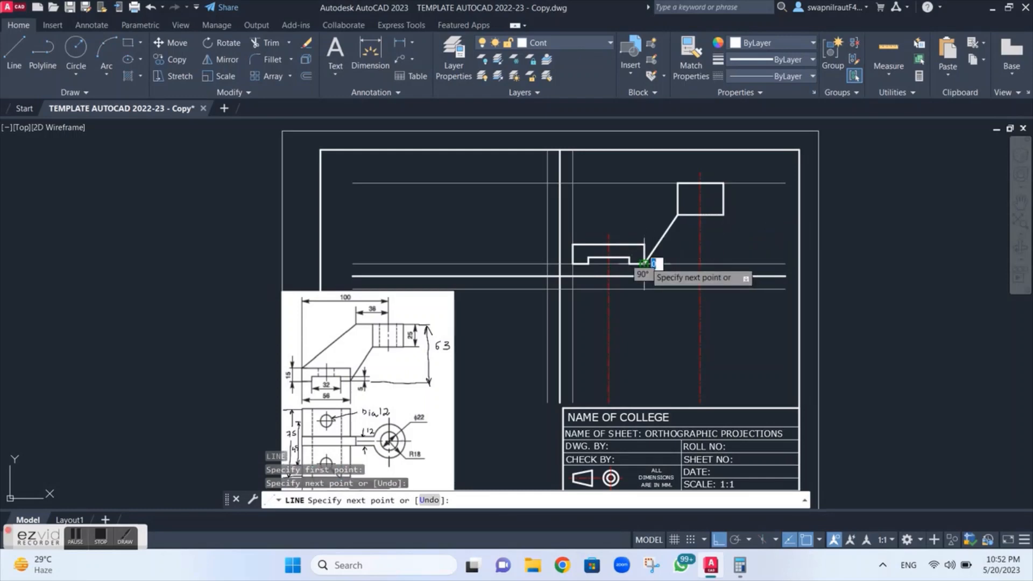
pyautogui.press('Escape')
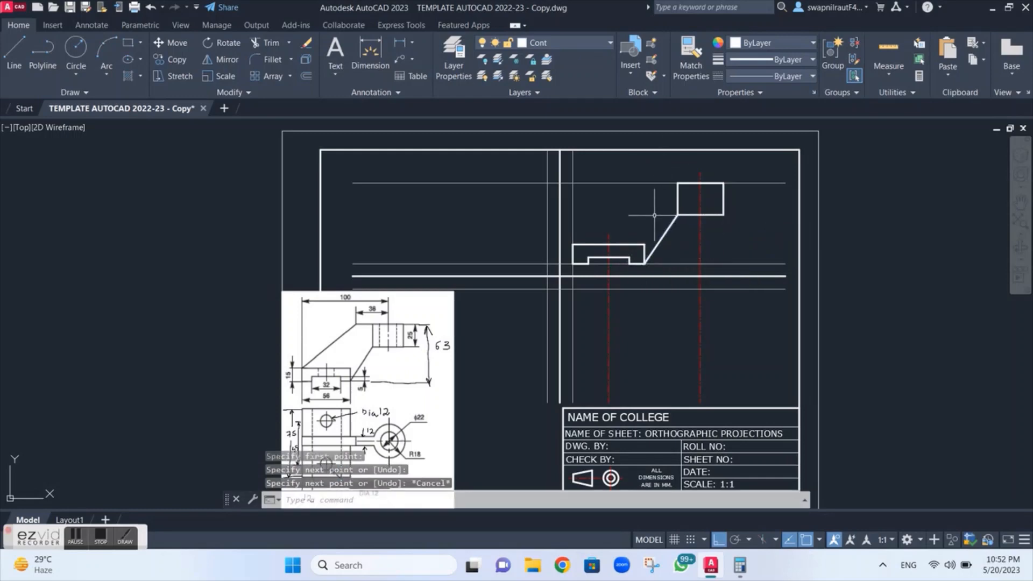
# Draw the web's upper edge from the boss's top-left corner: 18 mm left, then sloping down to the base's top-left corner.
pyautogui.press('Return')
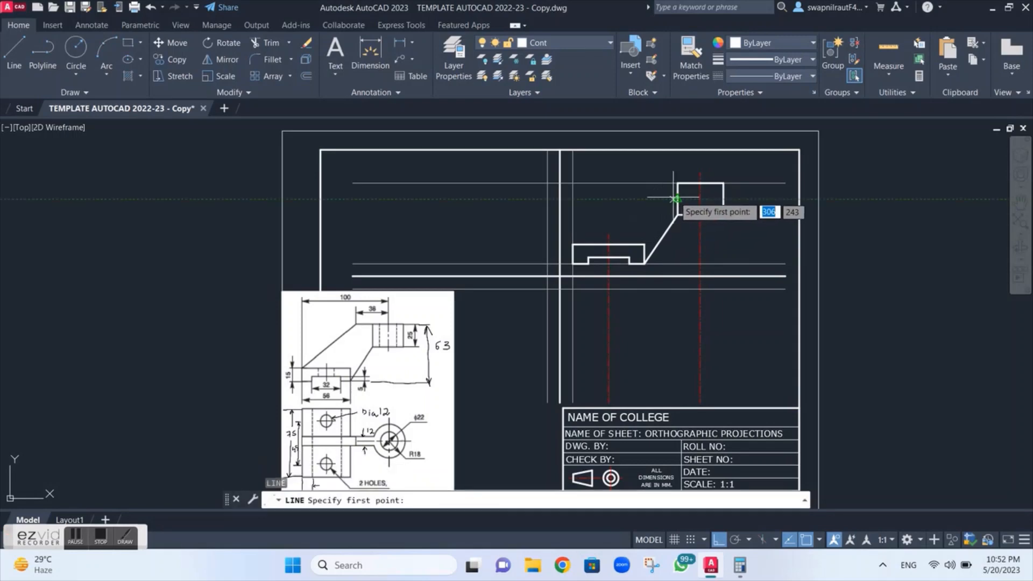
pyautogui.click(677, 183)
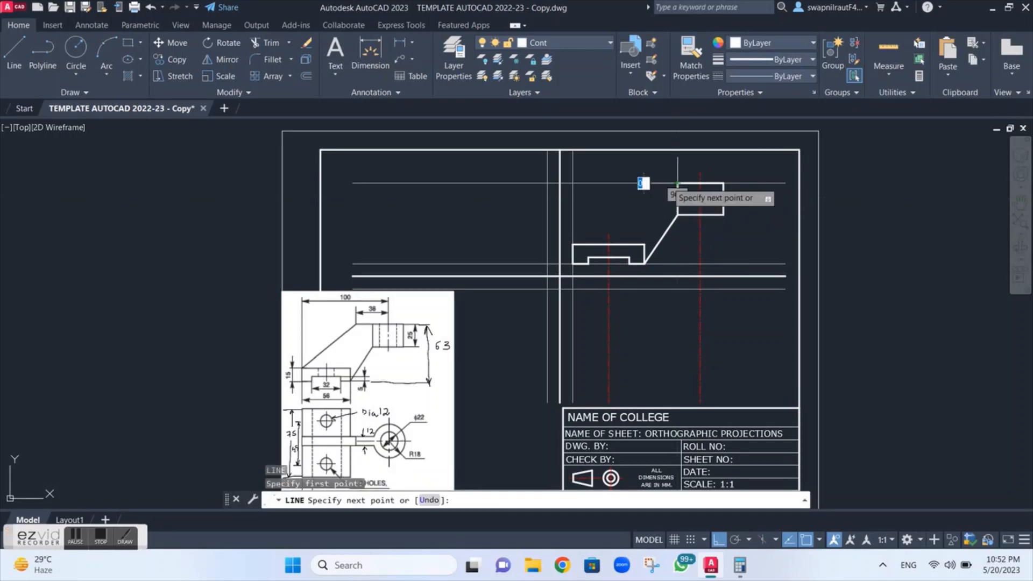
pyautogui.write('18')
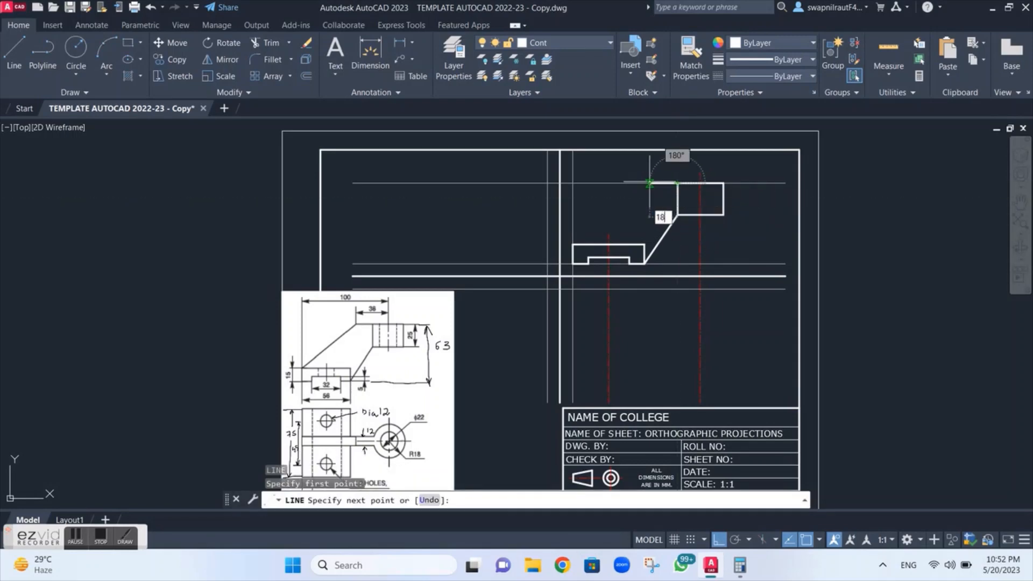
pyautogui.press('Return')
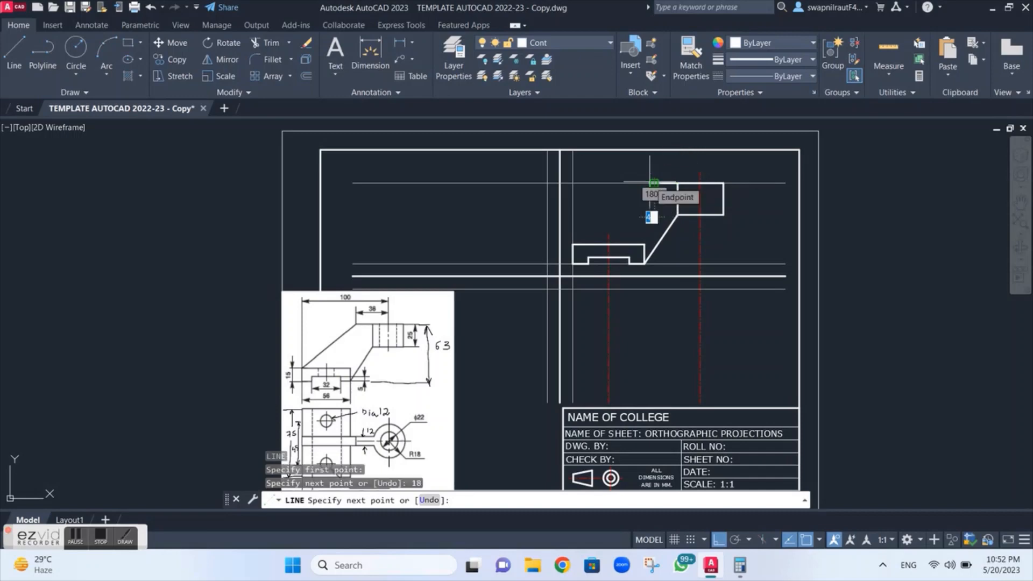
pyautogui.click(573, 245)
pyautogui.press('Escape')
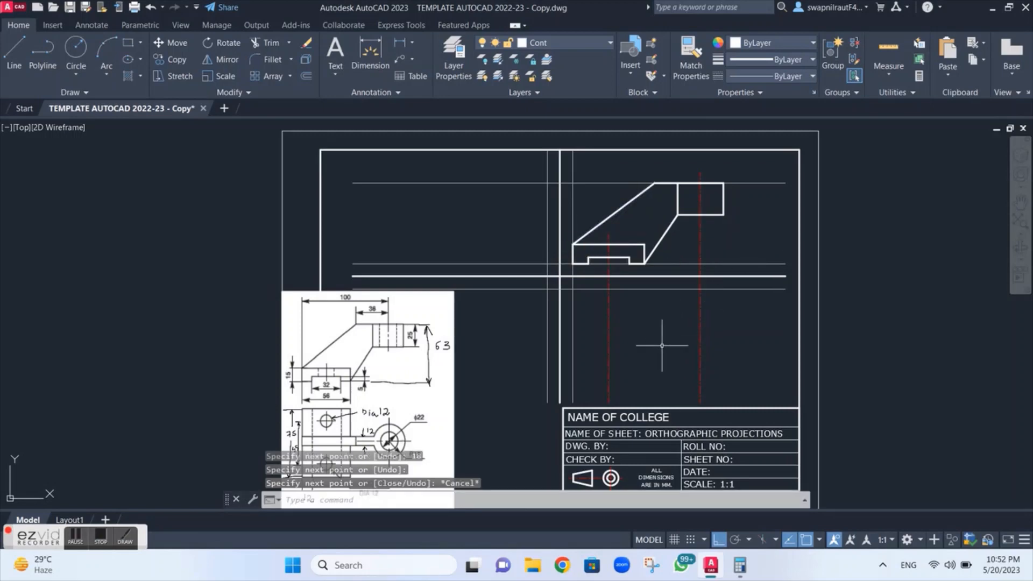
# Offset the thin horizontal projection line below the thick horizontal reference line by 75 mm downward for the top view.
pyautogui.middleClick(661, 345)
pyautogui.middleClick(661, 345)
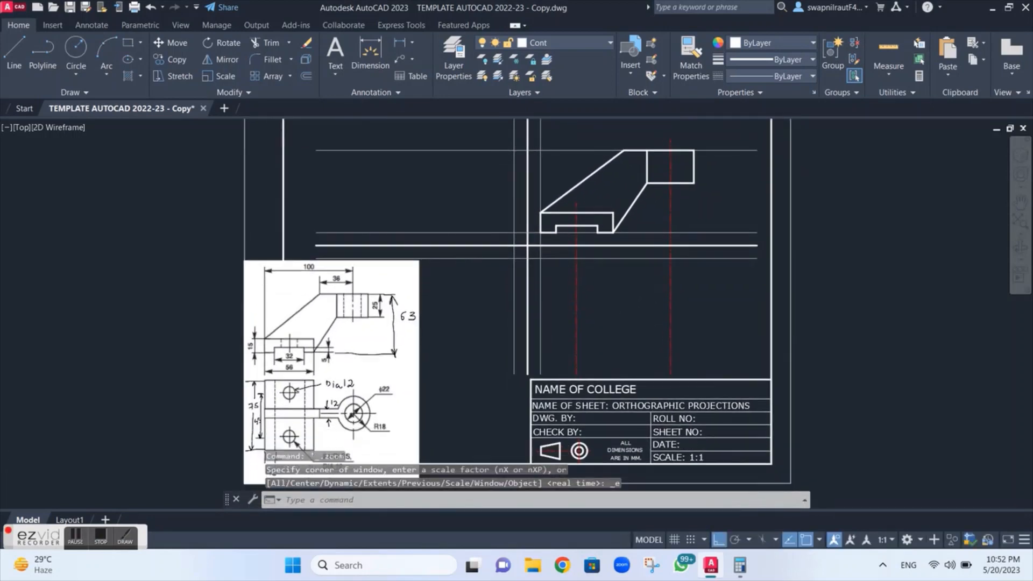
pyautogui.scroll(2, 595, 319)
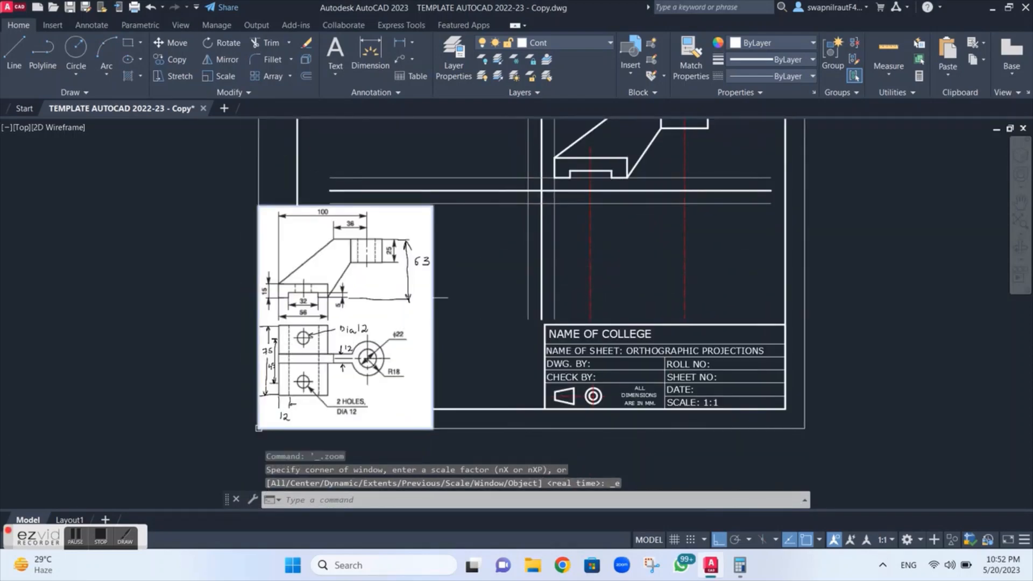
pyautogui.scroll(2, 387, 324)
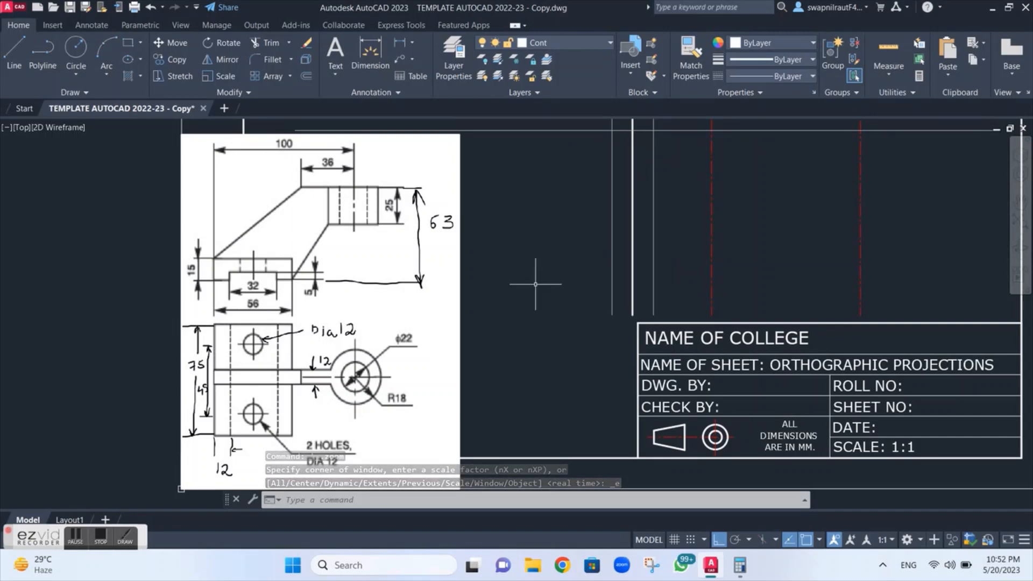
pyautogui.moveTo(667, 191); pyautogui.dragTo(566, 251, button='middle')
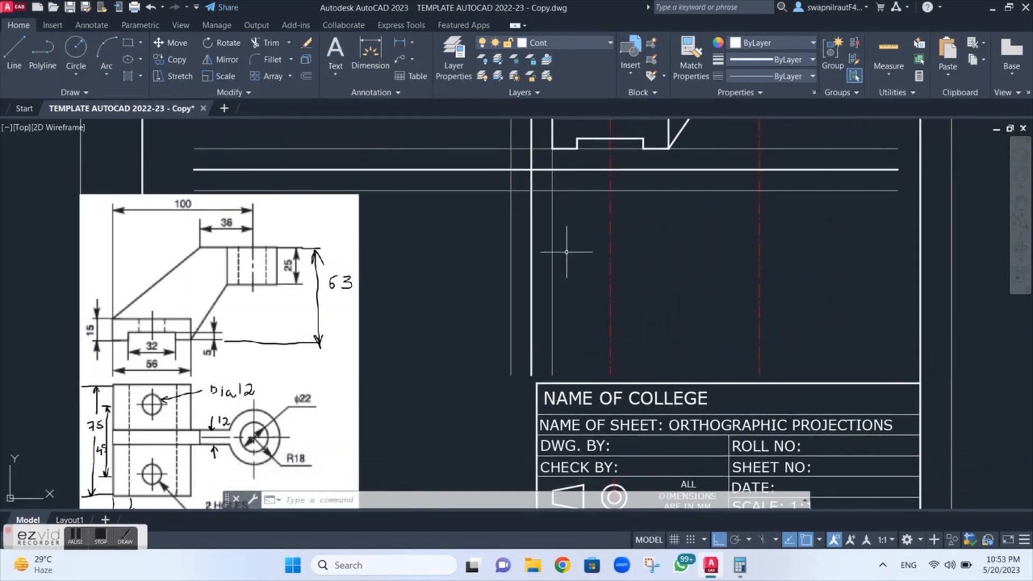
pyautogui.press('Return')
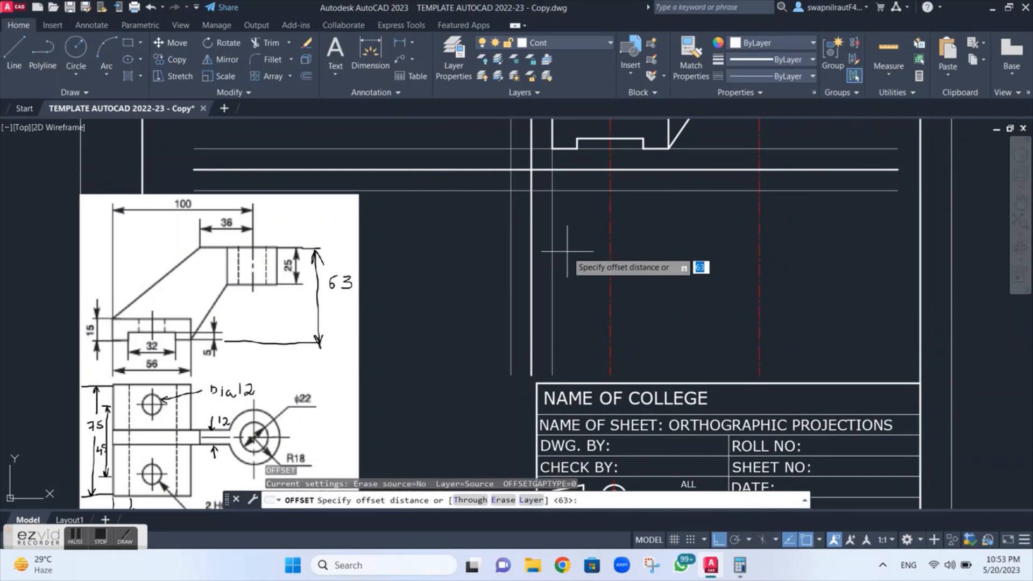
pyautogui.write('75')
pyautogui.press('Return')
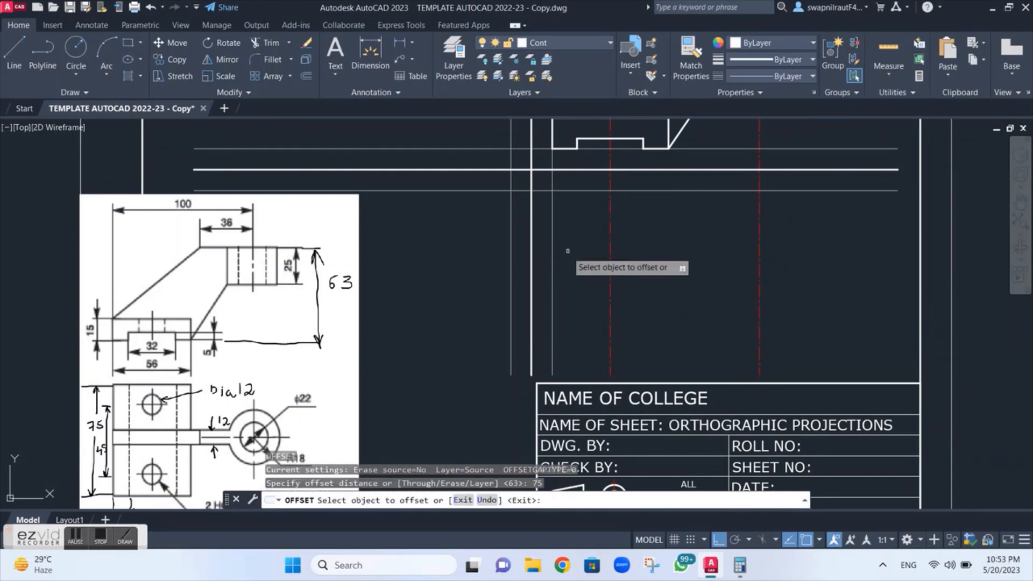
pyautogui.click(581, 191)
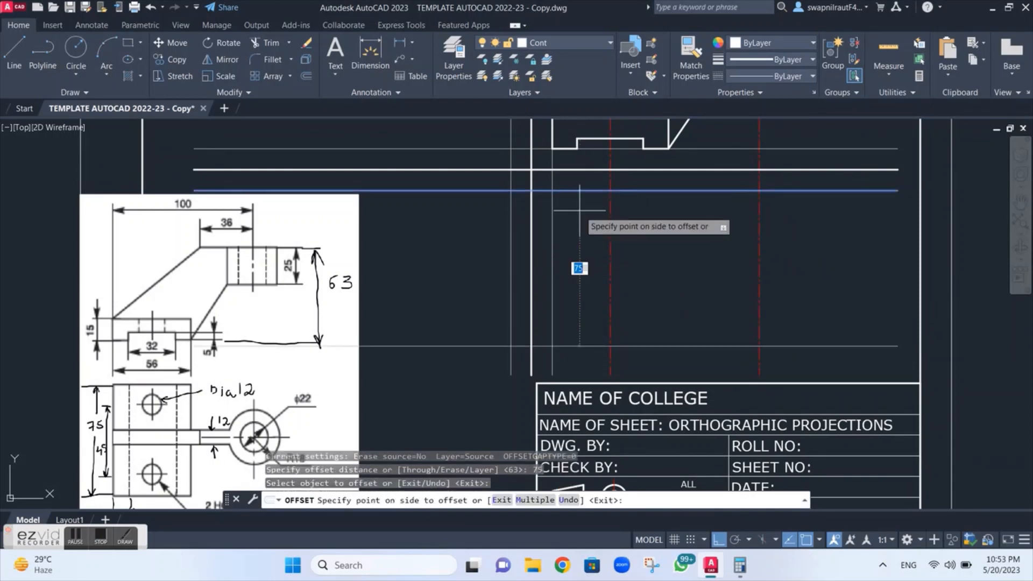
pyautogui.click(574, 258)
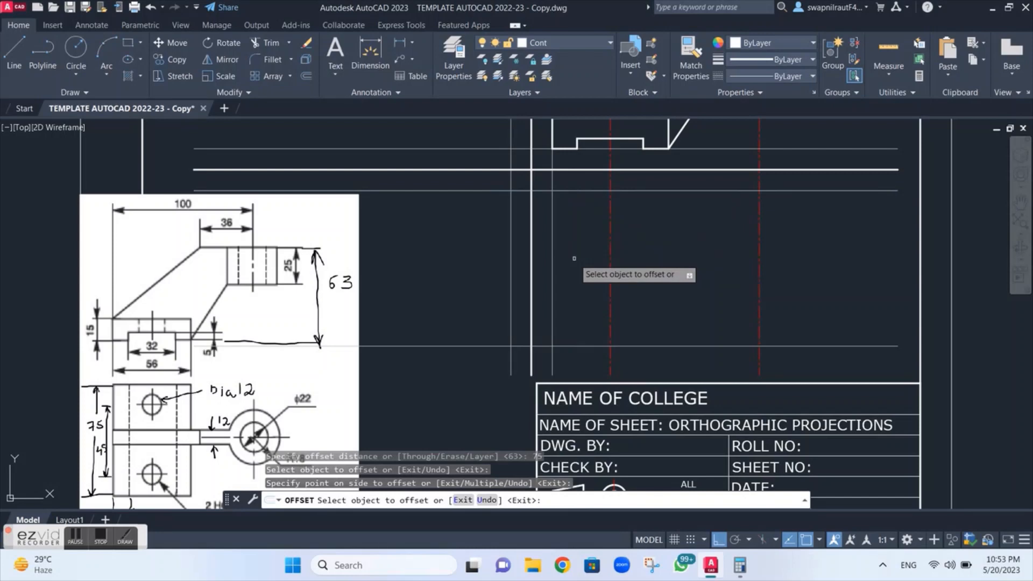
pyautogui.press('Escape')
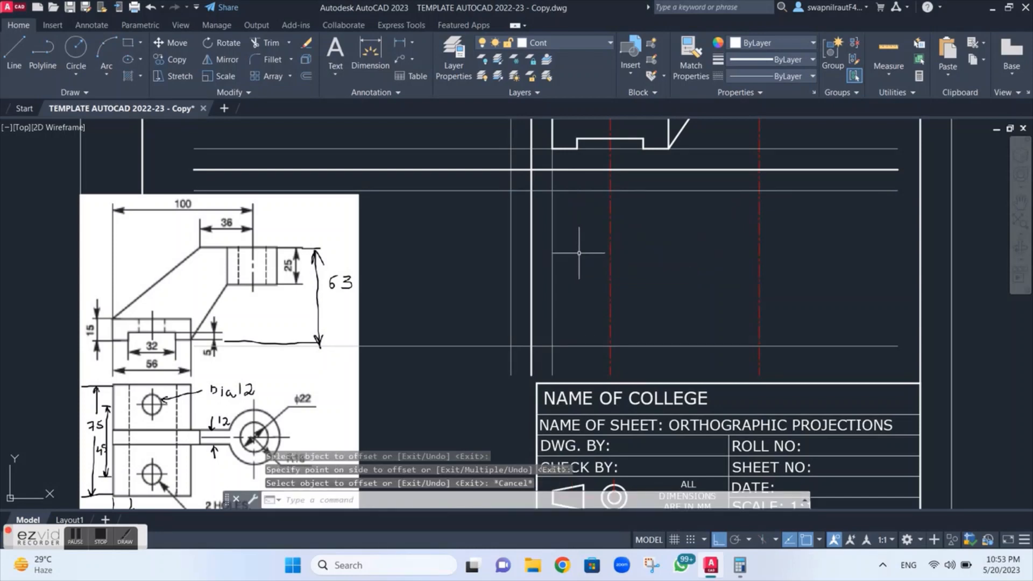
# Switch to Calculator, compute 75 ÷ 2 for half the base's depth, and return to the drawing.
pyautogui.click(741, 566)
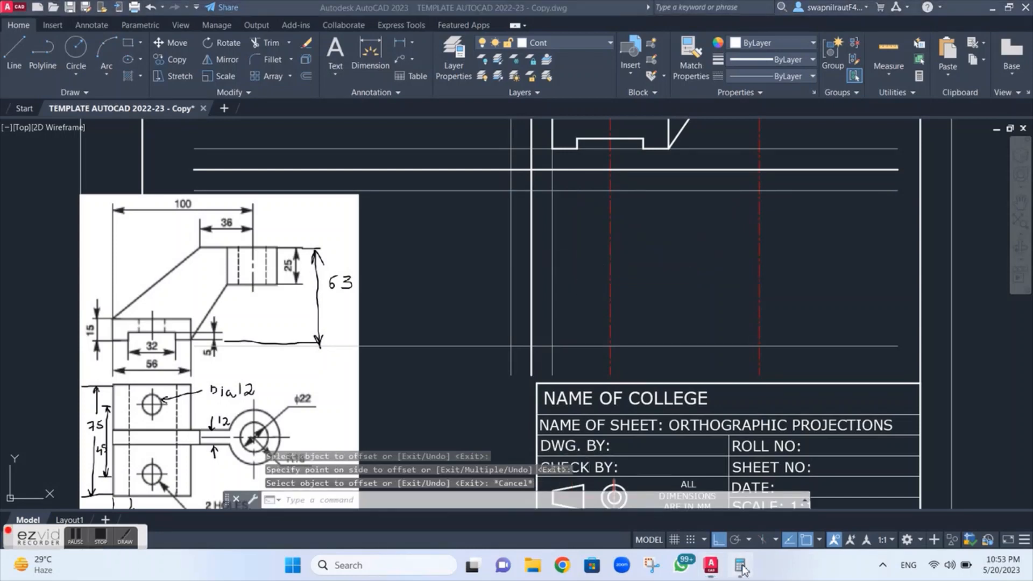
pyautogui.write('75 ÷ ')
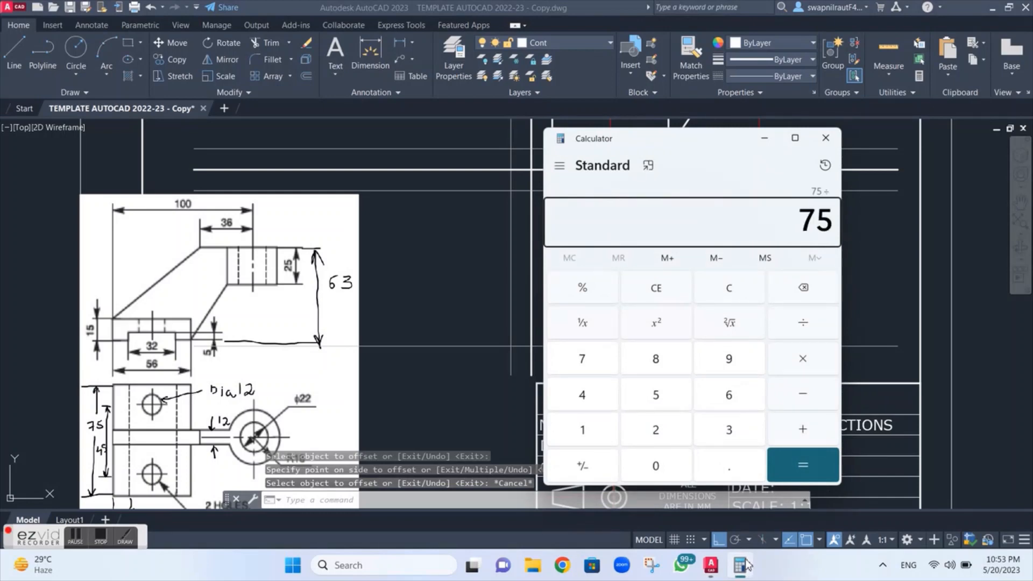
pyautogui.write('2')
pyautogui.press('Return')
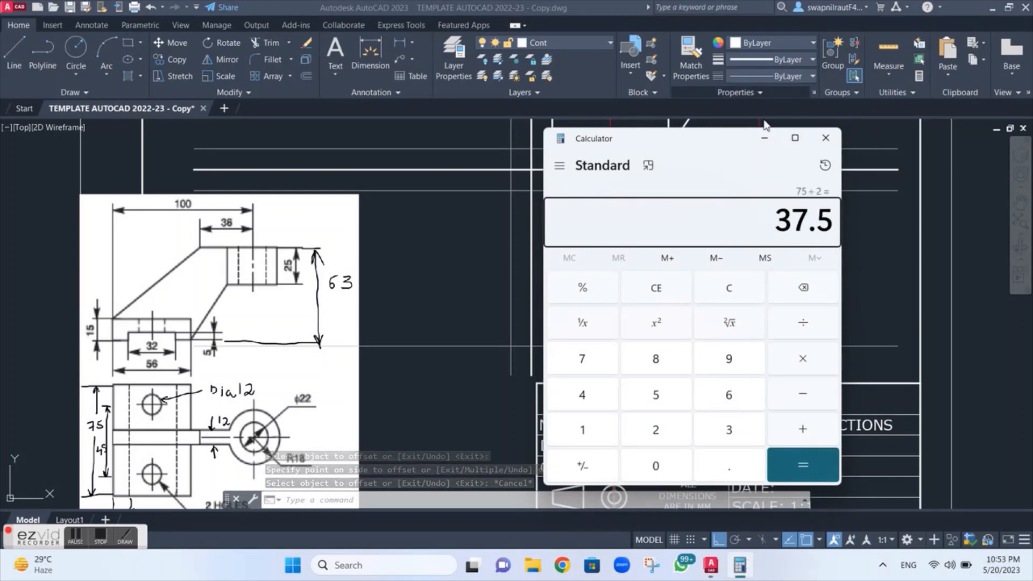
pyautogui.click(763, 138)
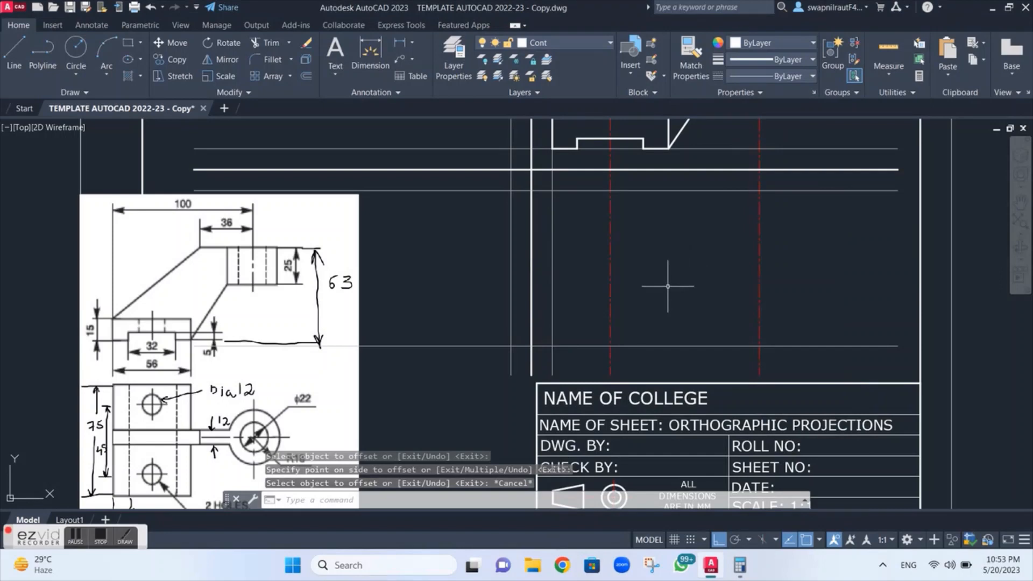
# Offset the thin horizontal line just below the thick reference line by 37.5 mm downward for the top view's centre line.
pyautogui.press('Return')
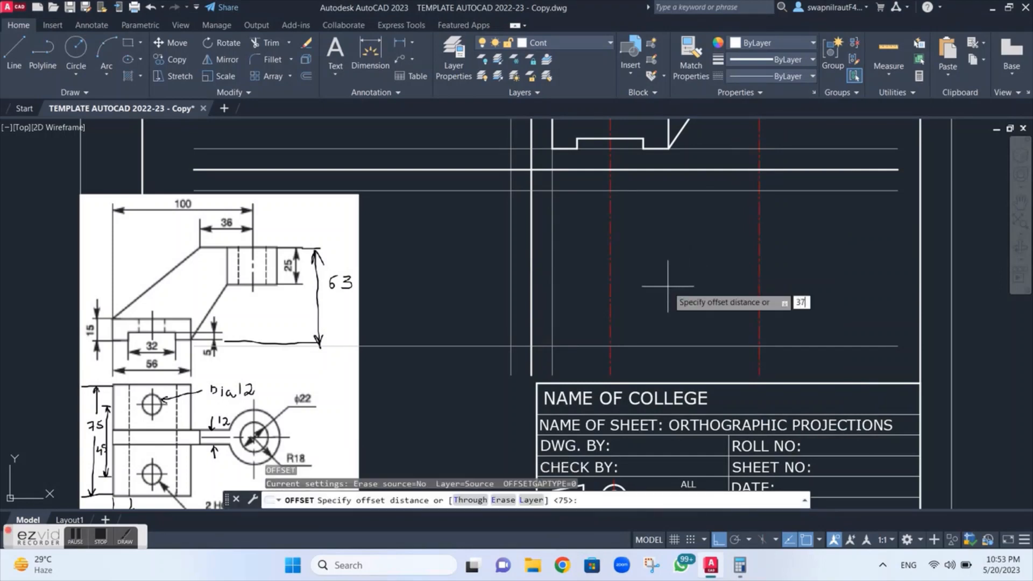
pyautogui.press('Return')
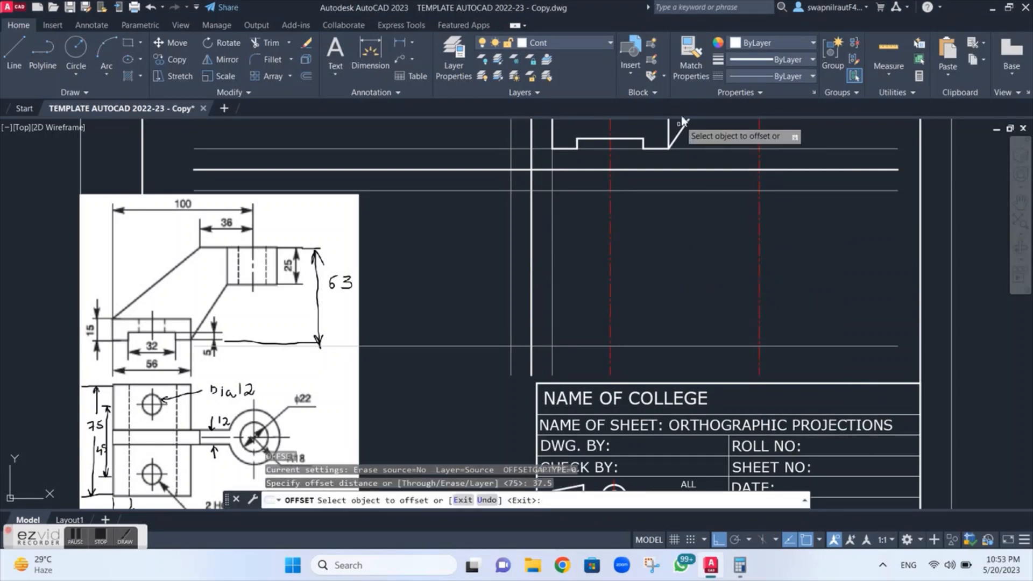
pyautogui.click(651, 191)
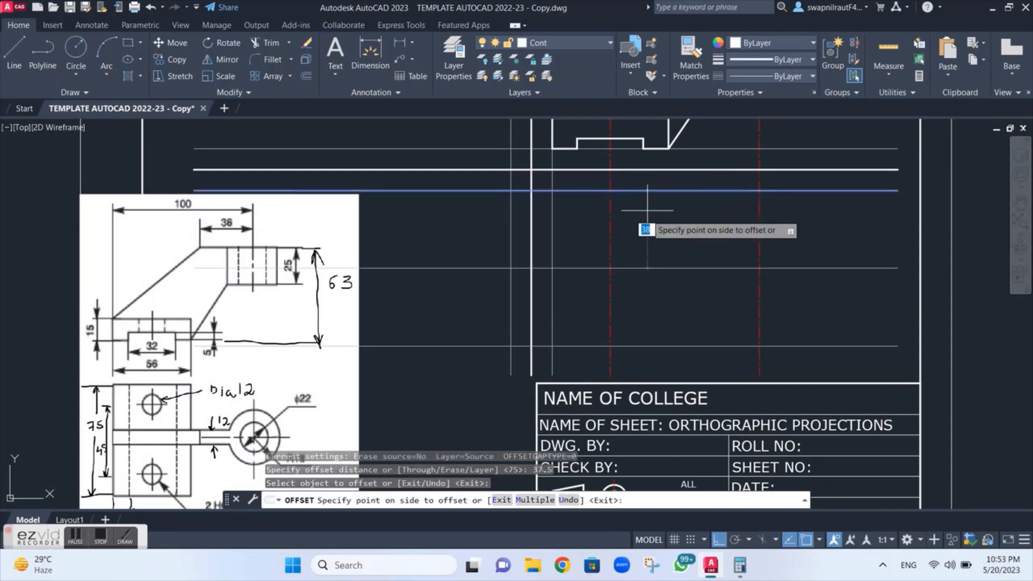
pyautogui.click(638, 252)
pyautogui.press('Escape')
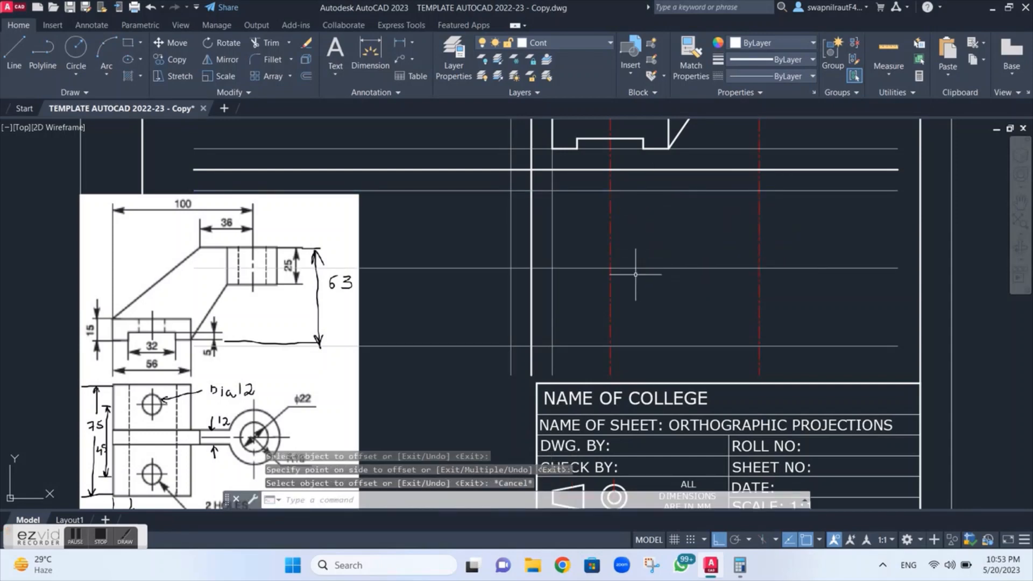
# Put the new middle line of the top view on the Center layer and shorten its right end.
pyautogui.click(622, 268)
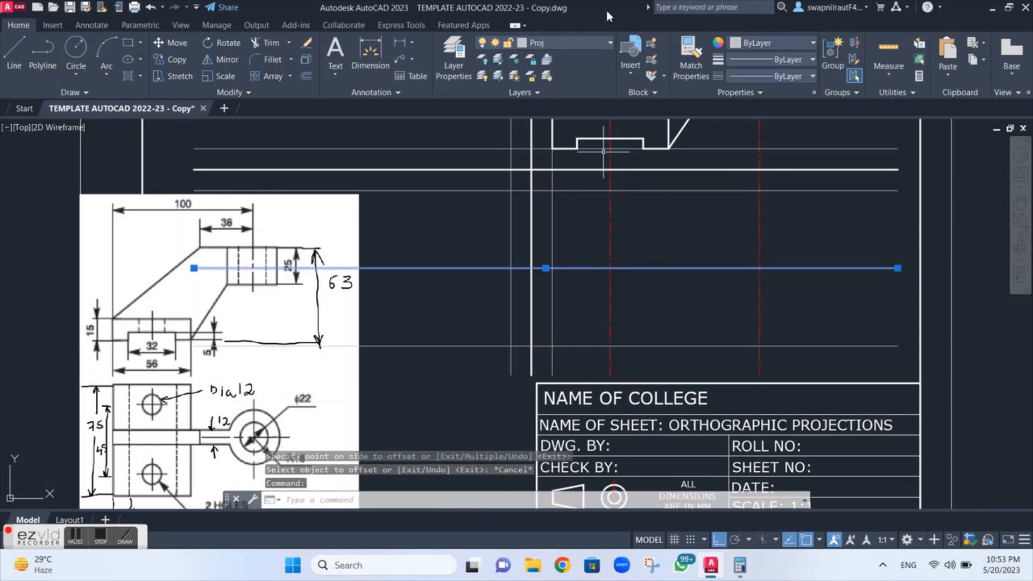
pyautogui.click(589, 43)
pyautogui.click(538, 75)
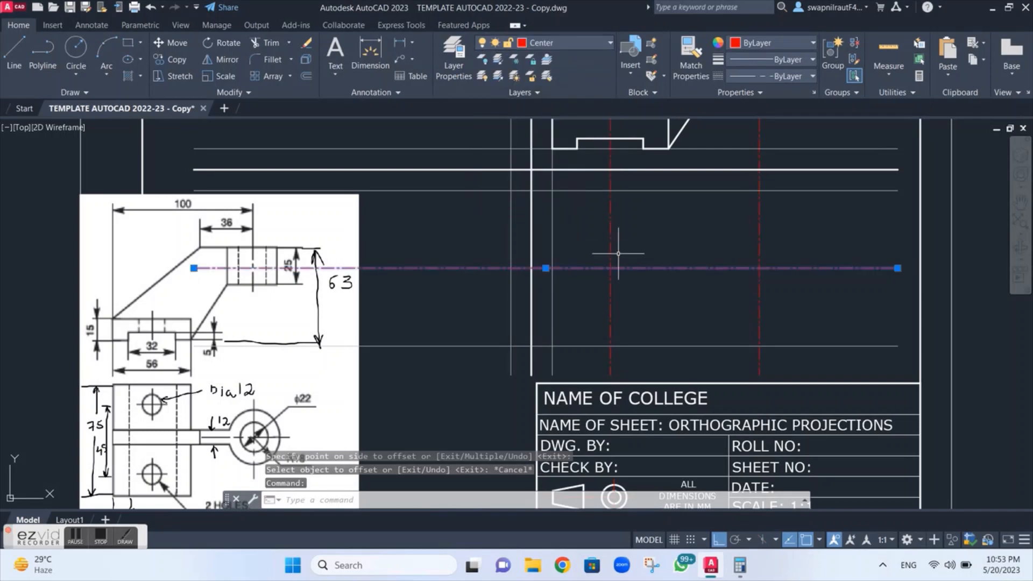
pyautogui.scroll(-2, 618, 254)
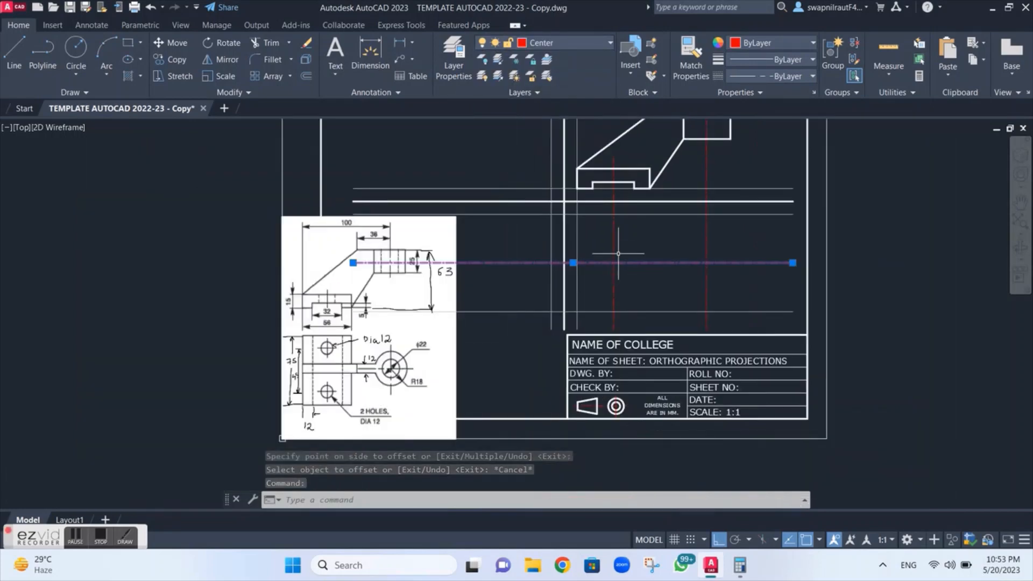
pyautogui.click(792, 262)
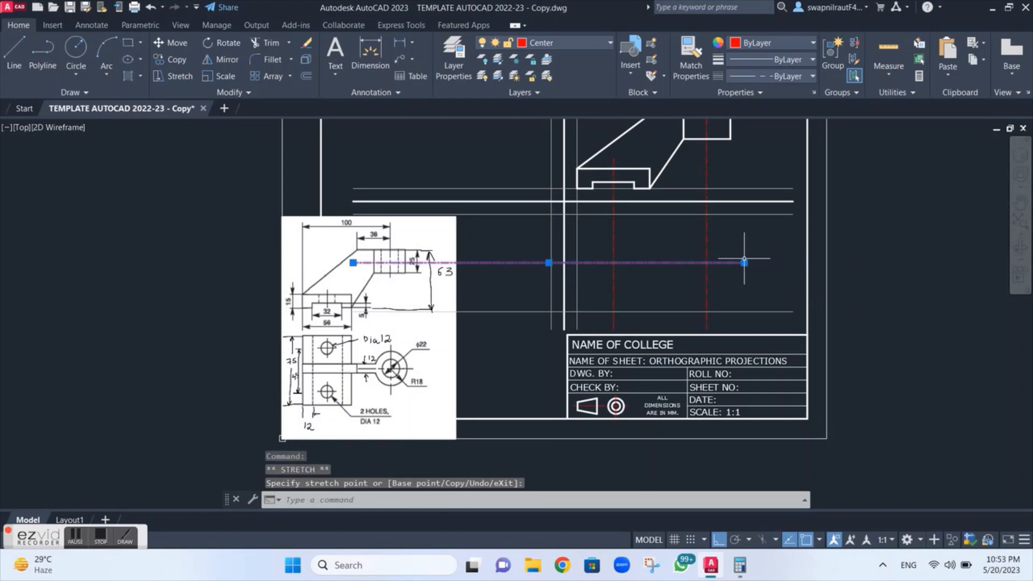
pyautogui.press('Escape')
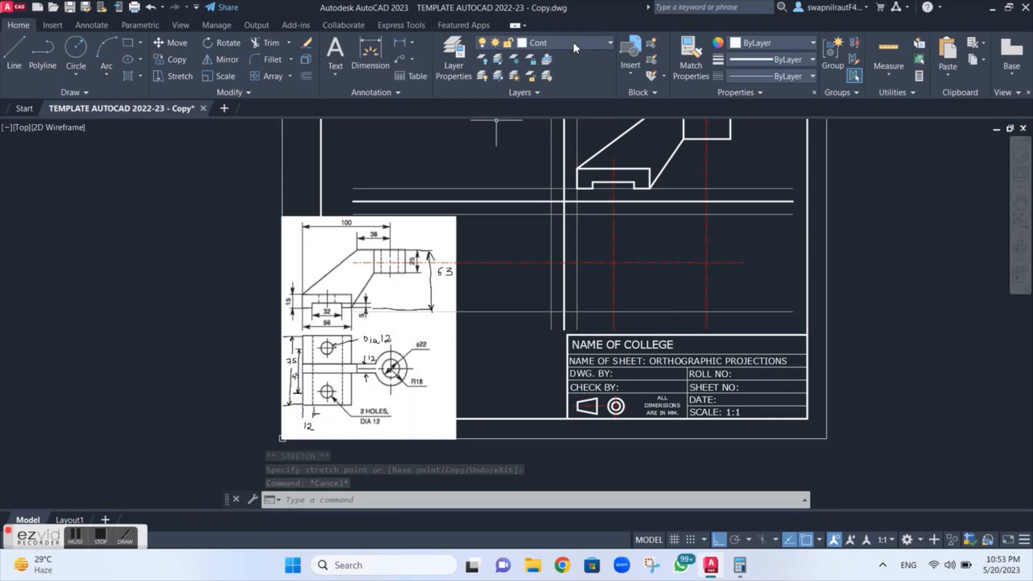
# Draw a 22 mm diameter circle where the top view's horizontal centre line crosses the boss's vertical centre line.
pyautogui.write('c')
pyautogui.press('Return')
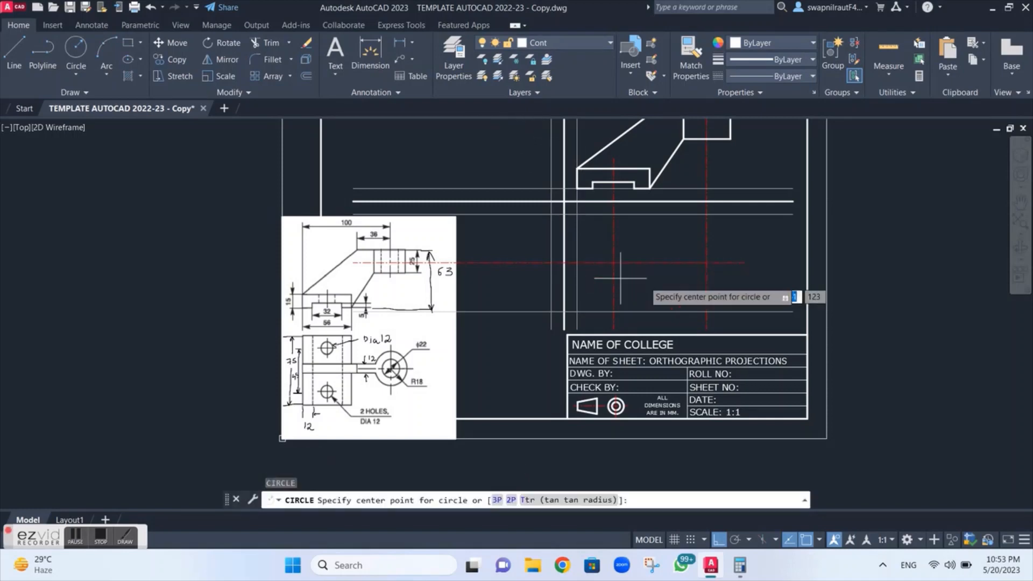
pyautogui.click(706, 263)
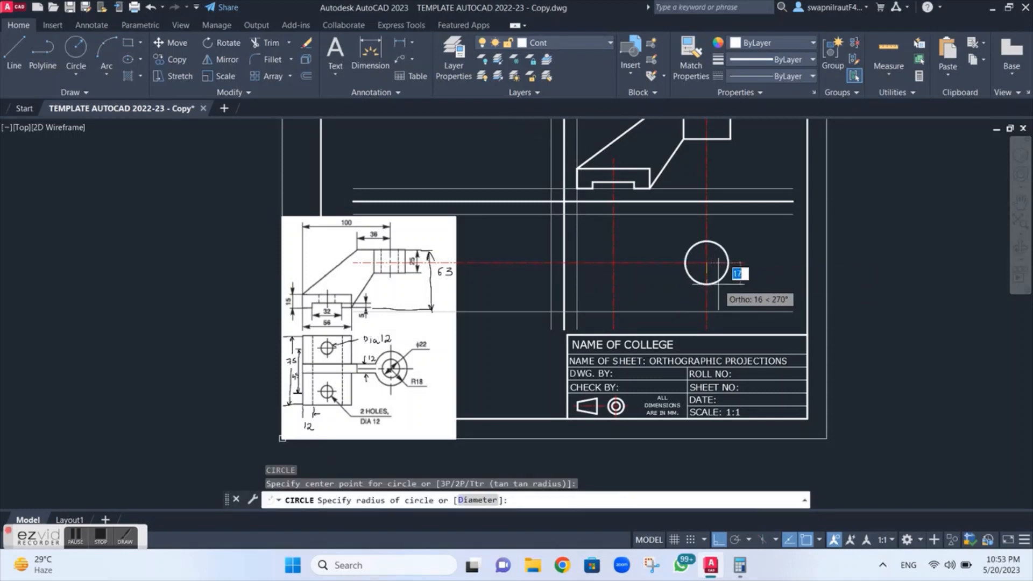
pyautogui.write('D')
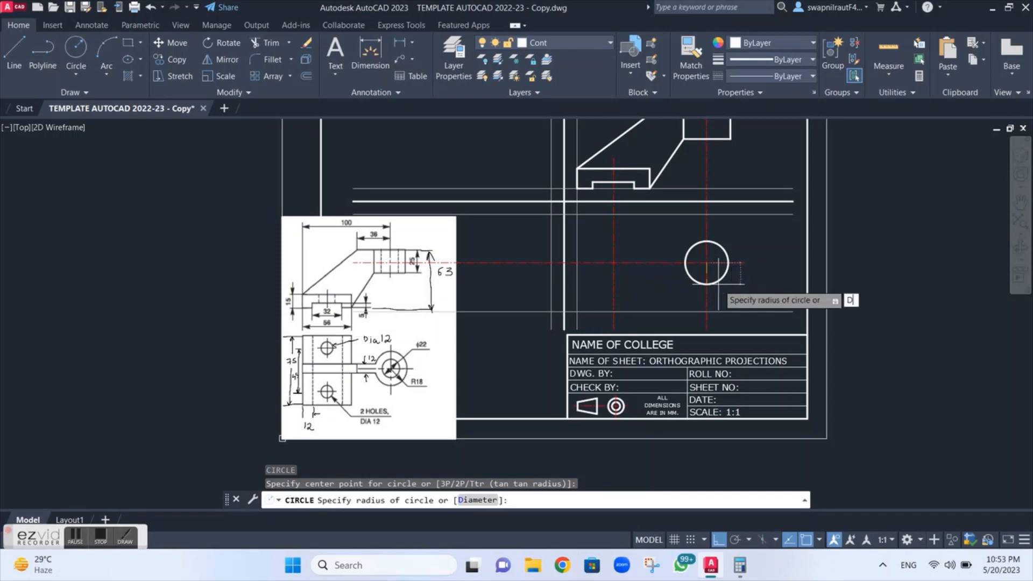
pyautogui.press('Return')
pyautogui.write('22')
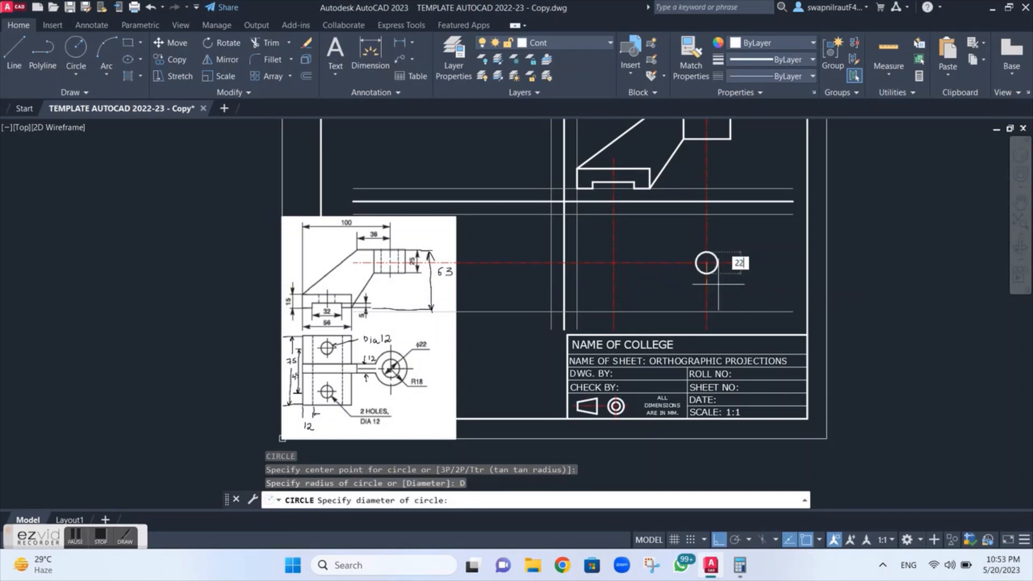
pyautogui.press('Return')
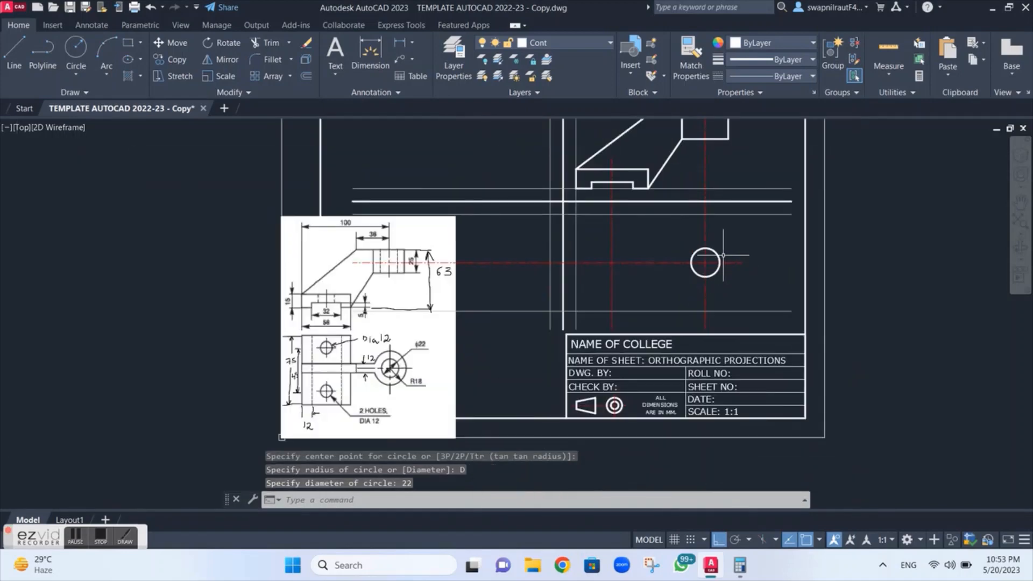
# Draw a concentric circle of radius 18 mm around the 22 mm hole in the top view.
pyautogui.press('Return')
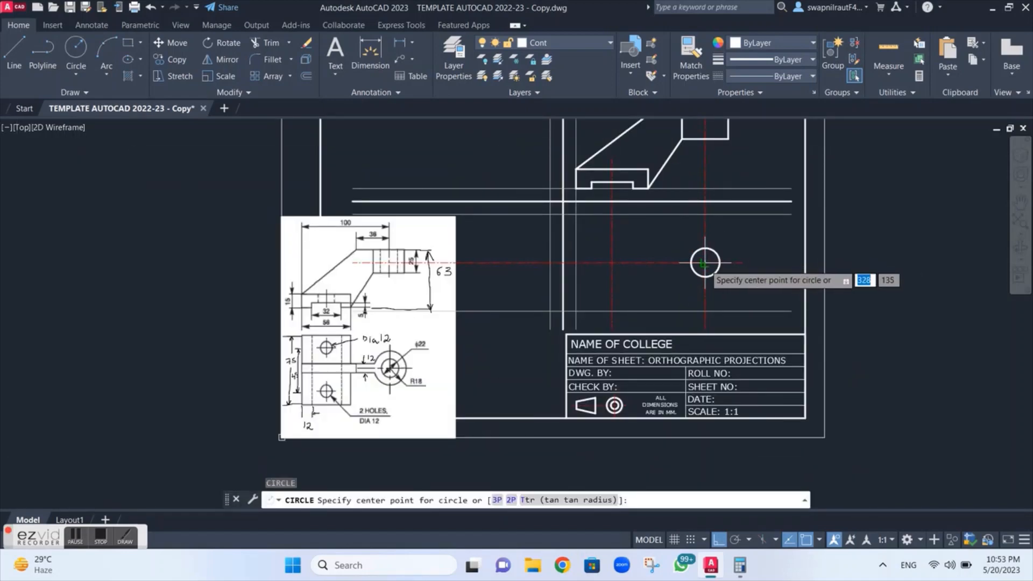
pyautogui.click(705, 263)
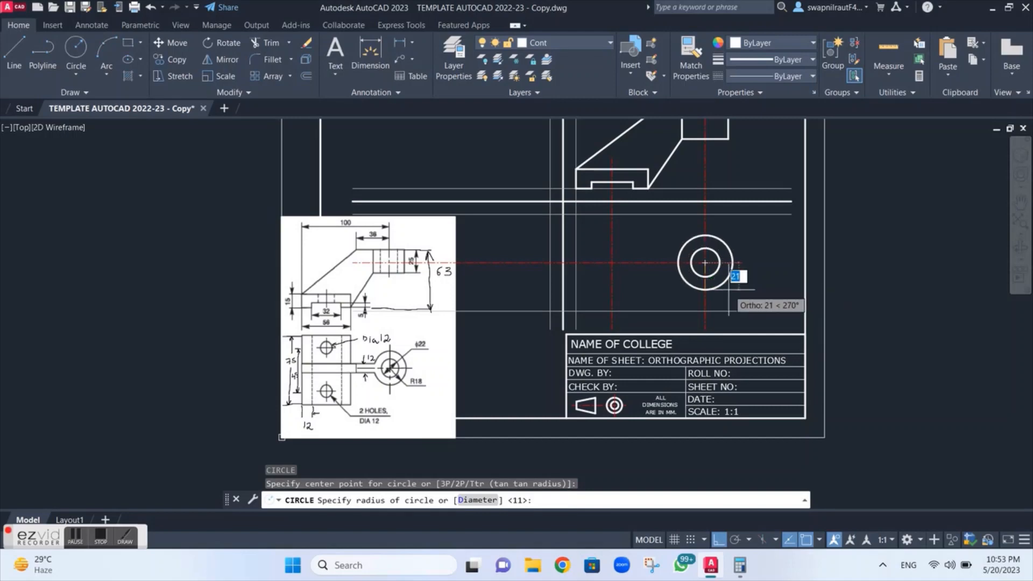
pyautogui.press('BackSpace')
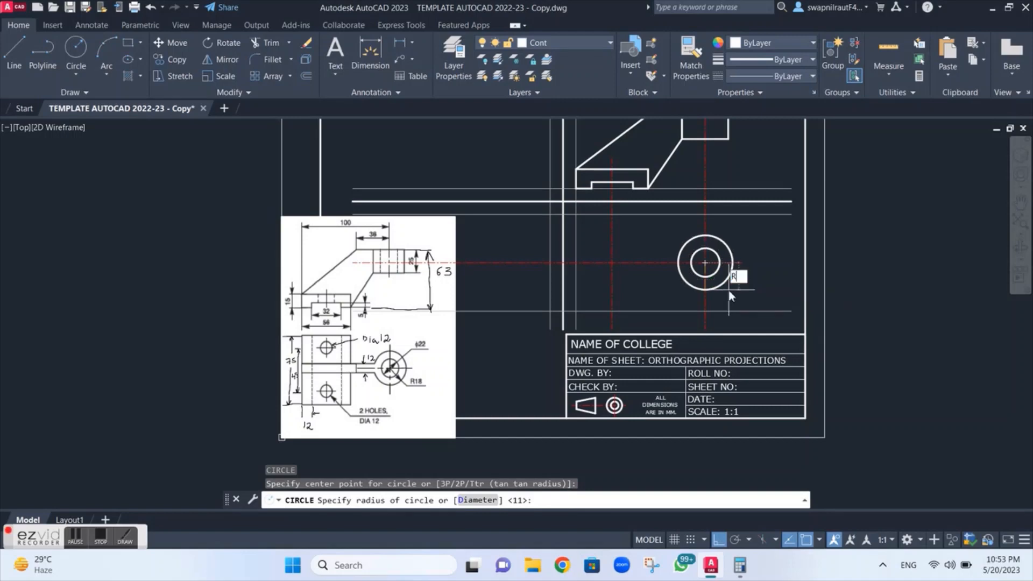
pyautogui.press('Return')
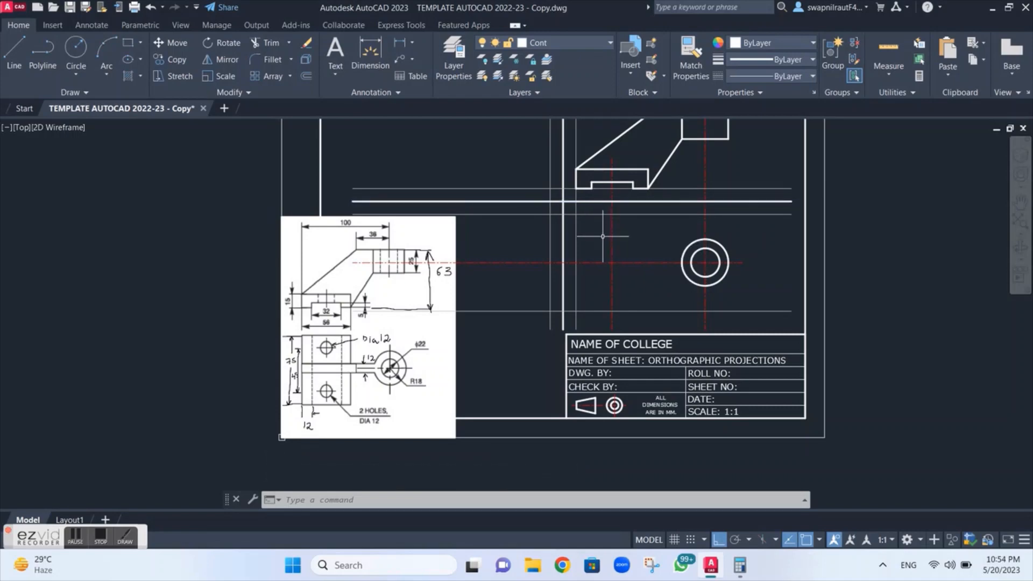
# On the Proj layer, draw a vertical projection line from the 22 mm circle's left quadrant up to the boss's lower edge.
pyautogui.click(598, 42)
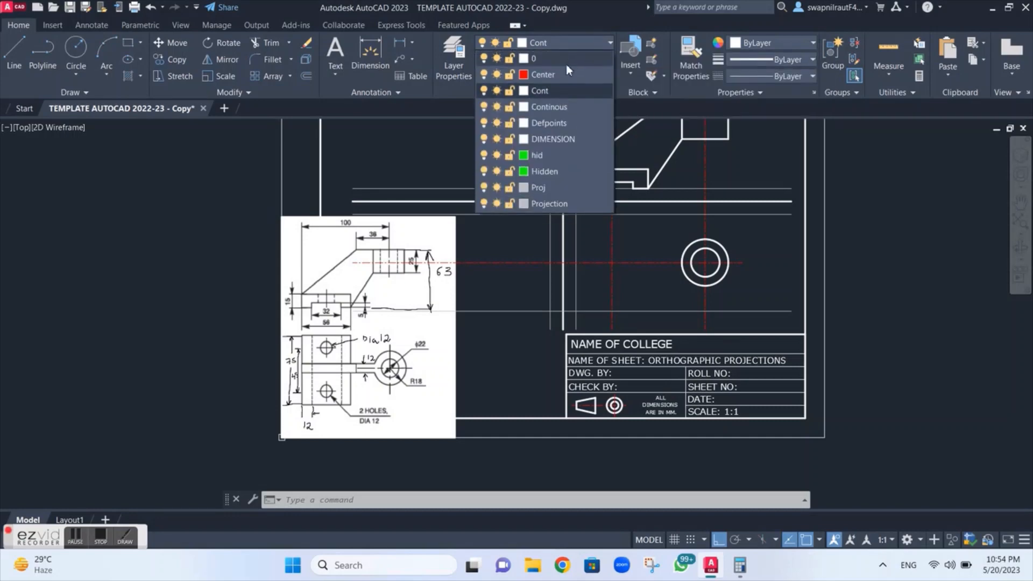
pyautogui.click(538, 188)
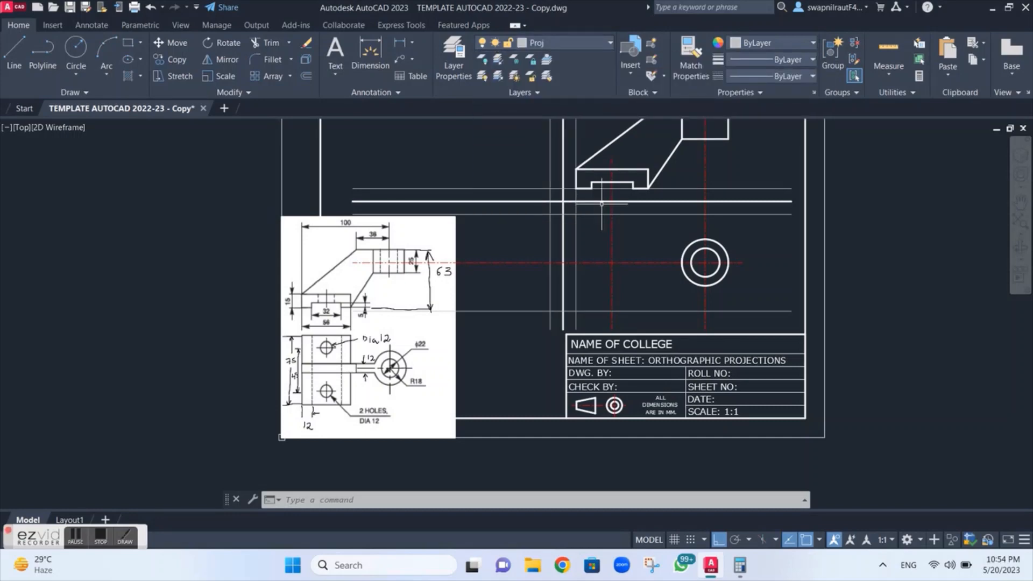
pyautogui.write('l')
pyautogui.press('Return')
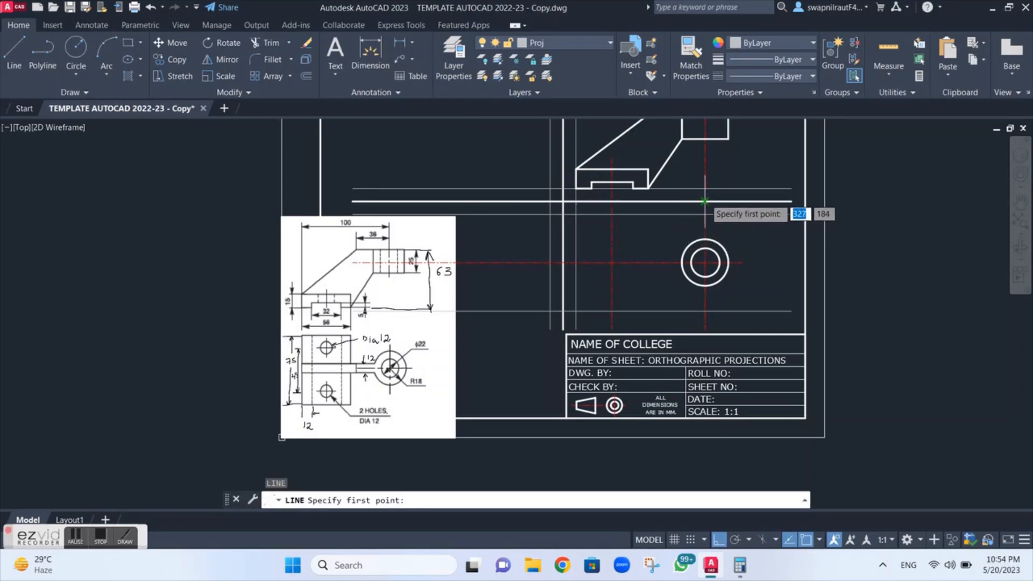
pyautogui.click(690, 263)
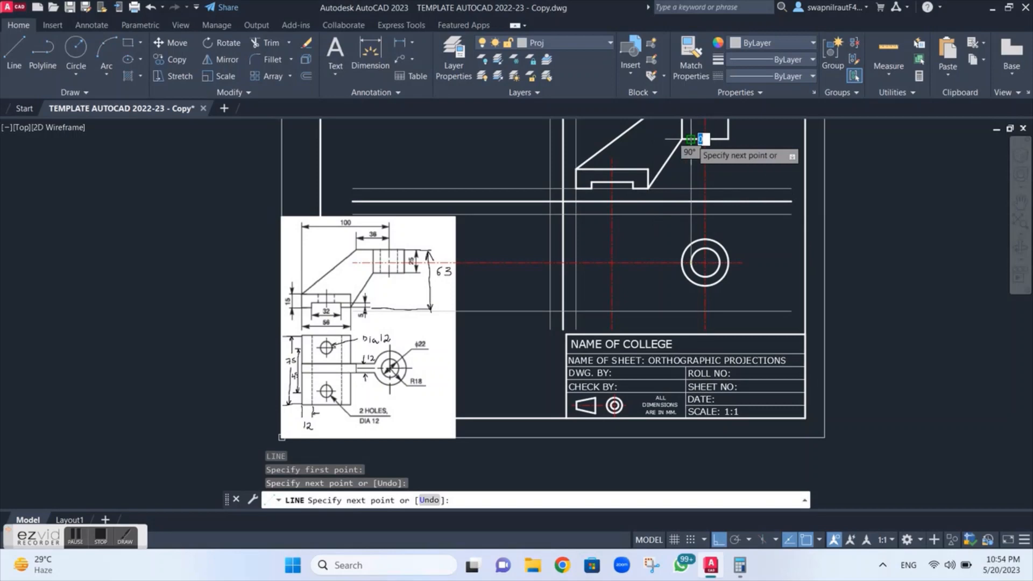
pyautogui.press('Escape')
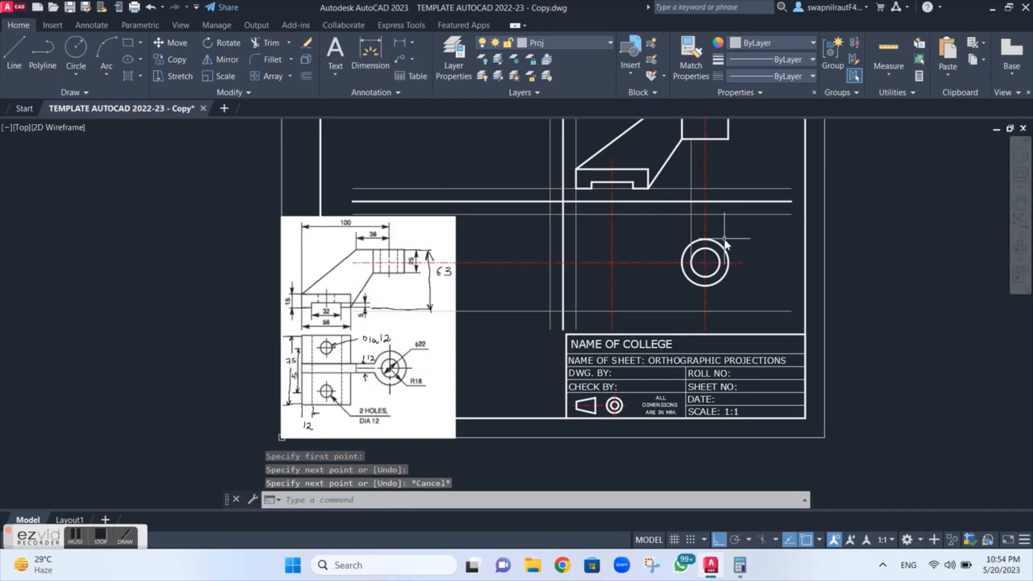
# Draw a vertical projection line from the 22 mm circle's right quadrant up to the boss's lower edge.
pyautogui.press('Return')
pyautogui.click(704, 262)
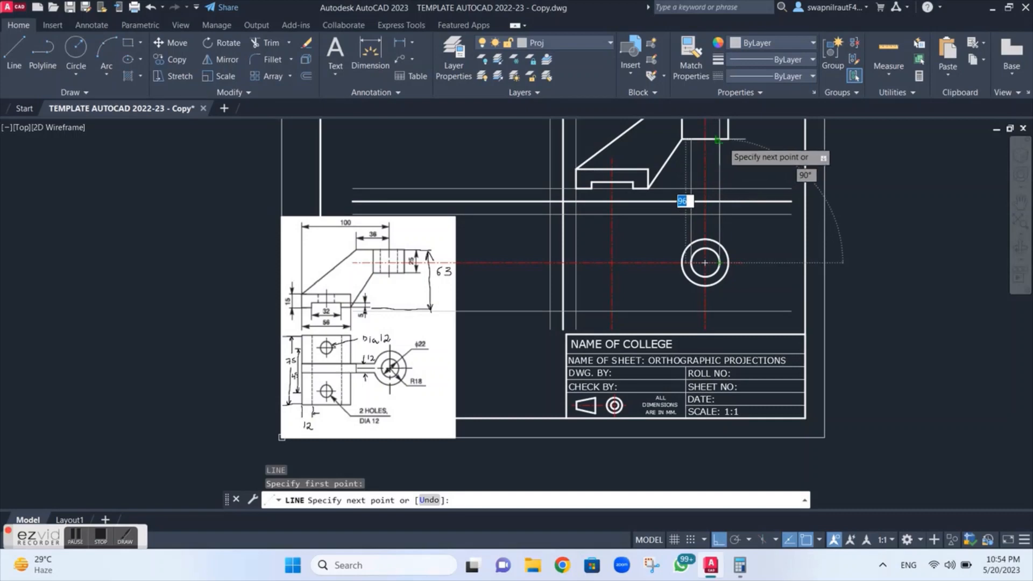
pyautogui.click(719, 139)
pyautogui.press('Escape')
# On the hid layer, draw the hole's left hidden edge from the boss's lower edge to its upper edge in the front view.
pyautogui.scroll(-3, 720, 143)
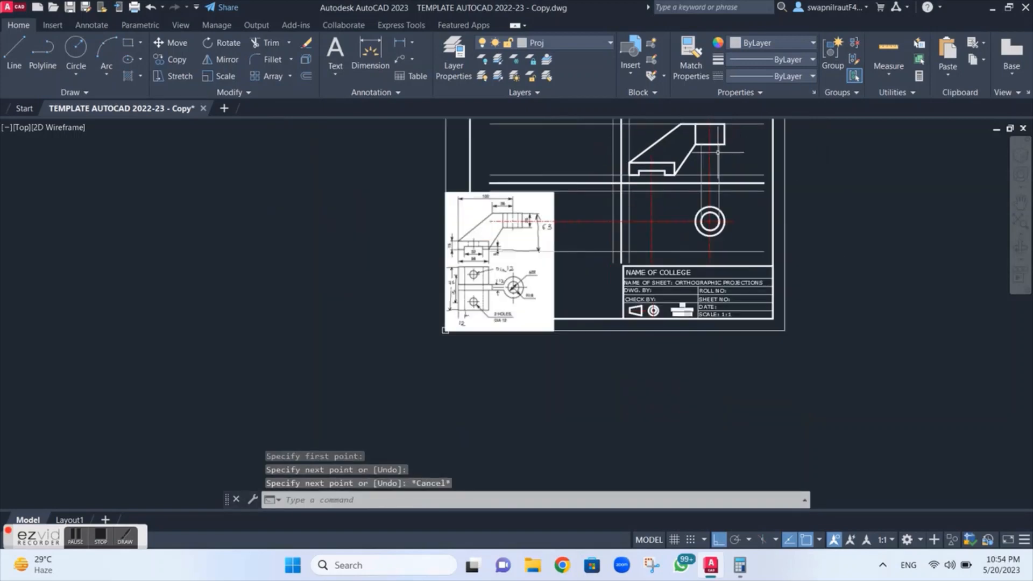
pyautogui.scroll(4, 709, 185)
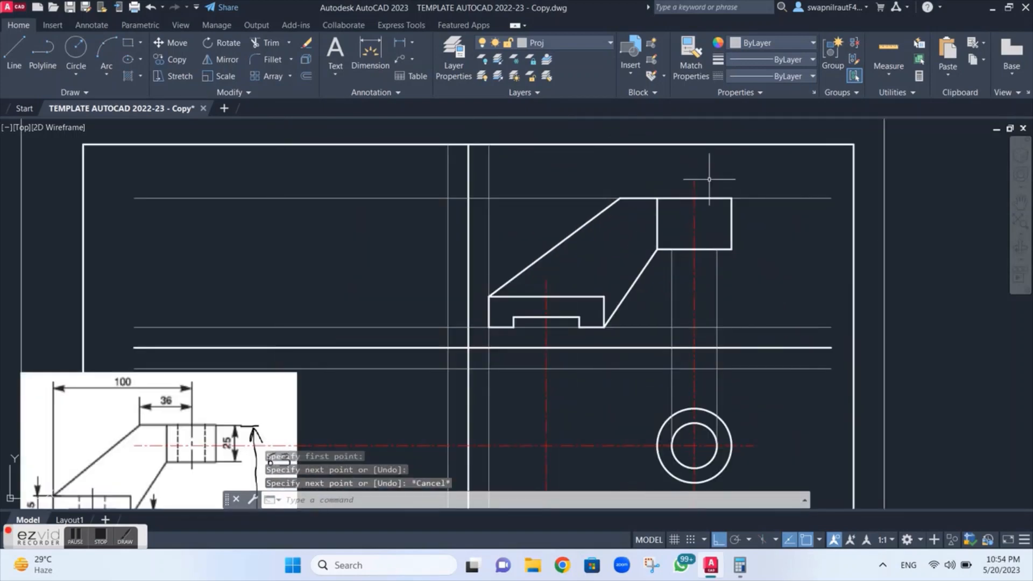
pyautogui.click(561, 41)
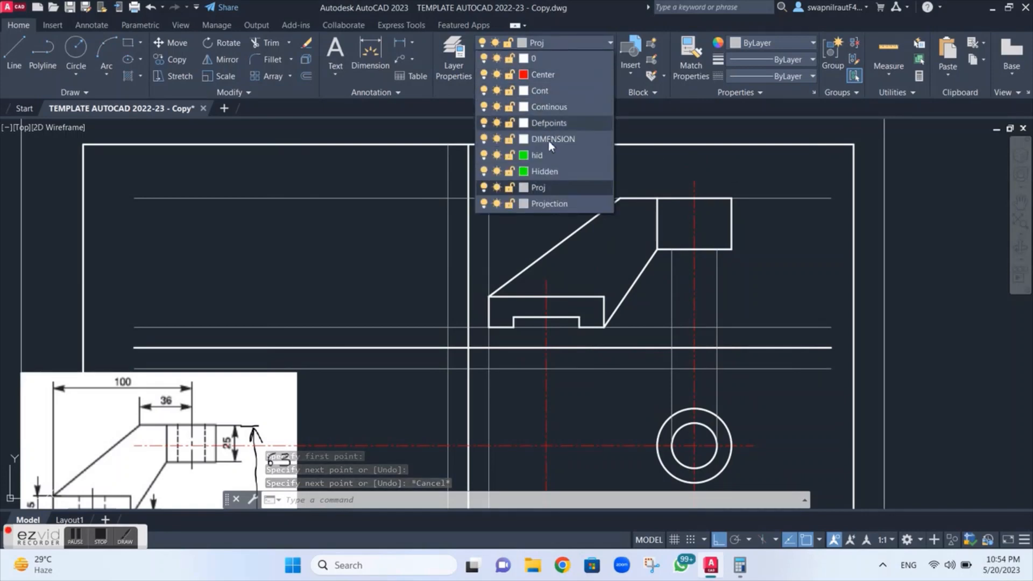
pyautogui.click(549, 166)
pyautogui.write('l')
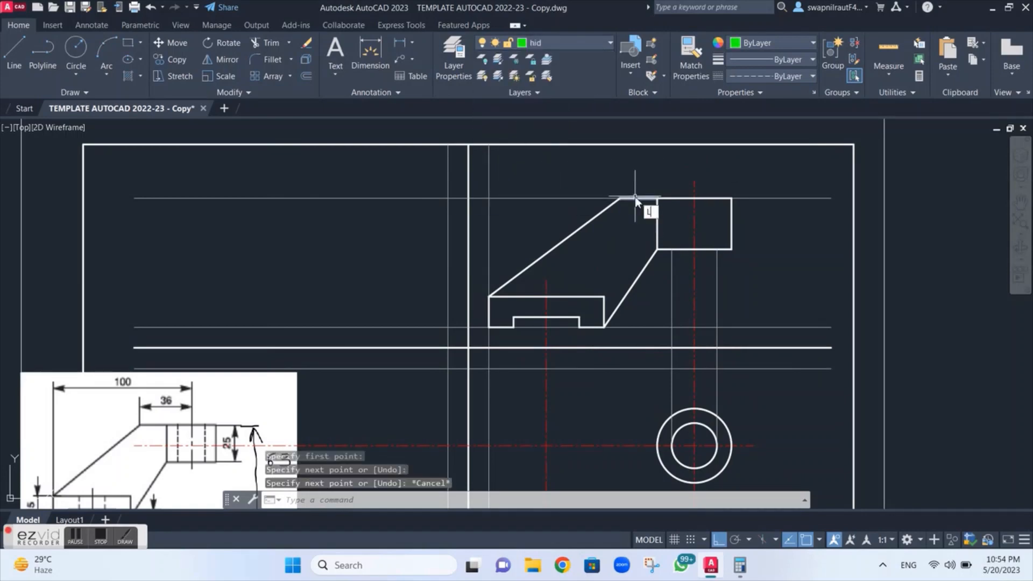
pyautogui.press('Return')
pyautogui.click(670, 249)
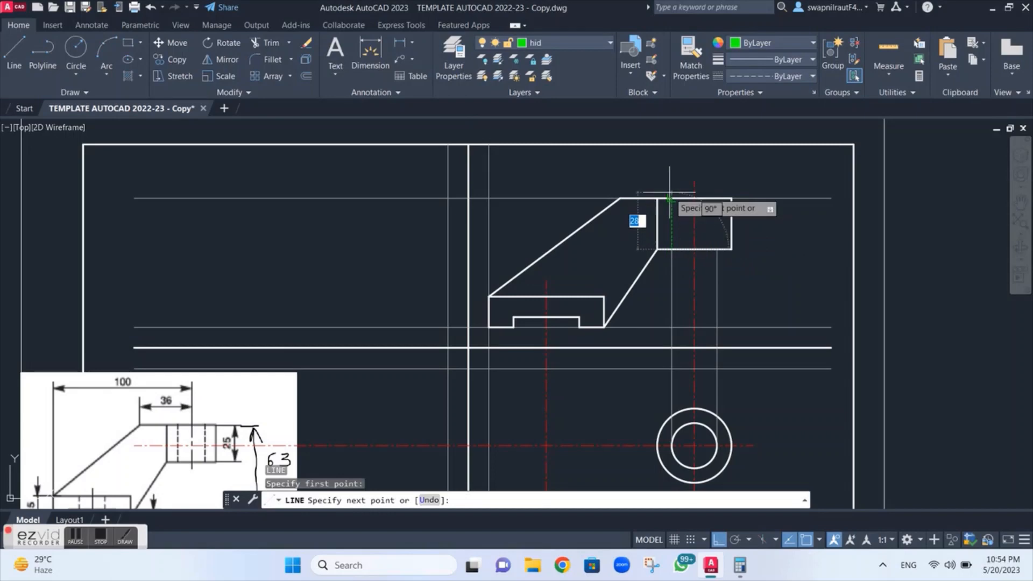
pyautogui.press('Escape')
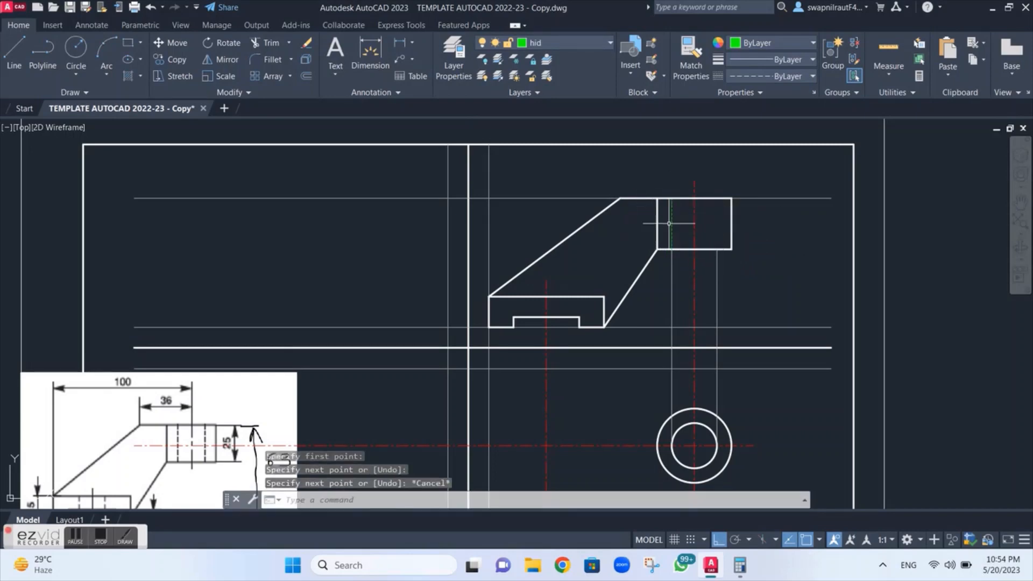
# Draw the hole's right hidden edge from the boss's lower edge to its upper edge in the front view.
pyautogui.press('Return')
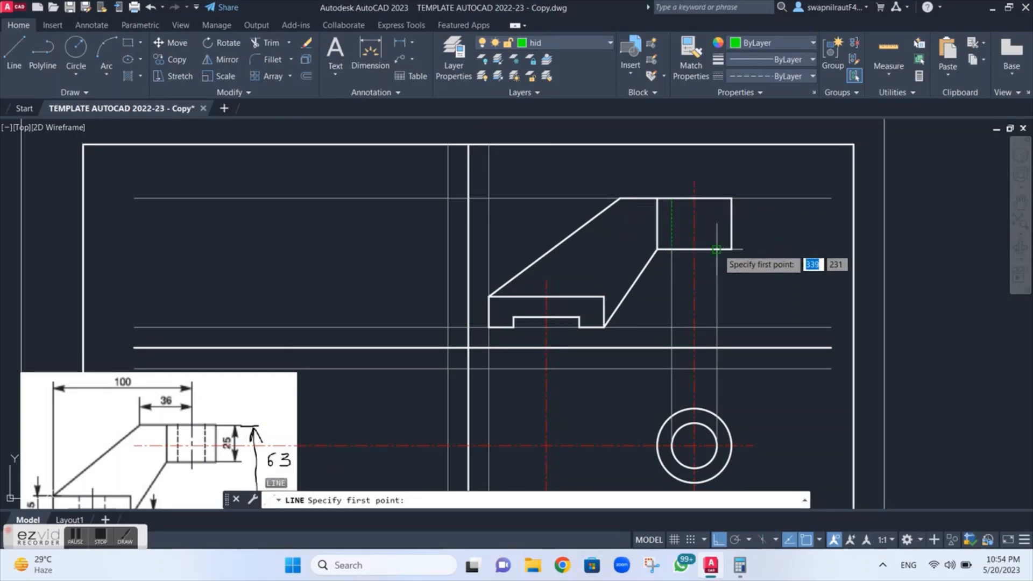
pyautogui.click(716, 249)
pyautogui.click(716, 199)
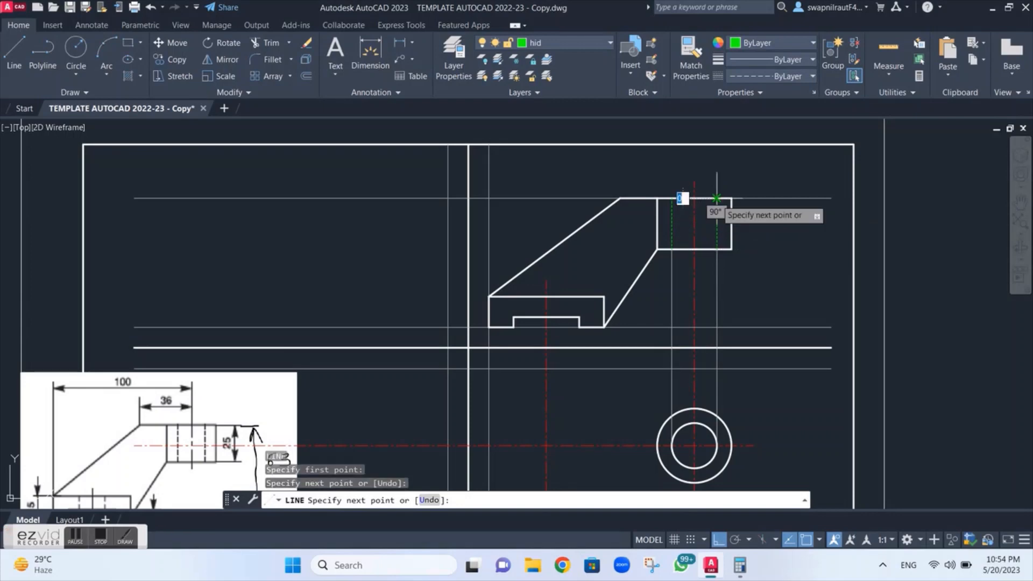
pyautogui.press('Escape')
pyautogui.scroll(-2, 668, 275)
pyautogui.scroll(2, 669, 275)
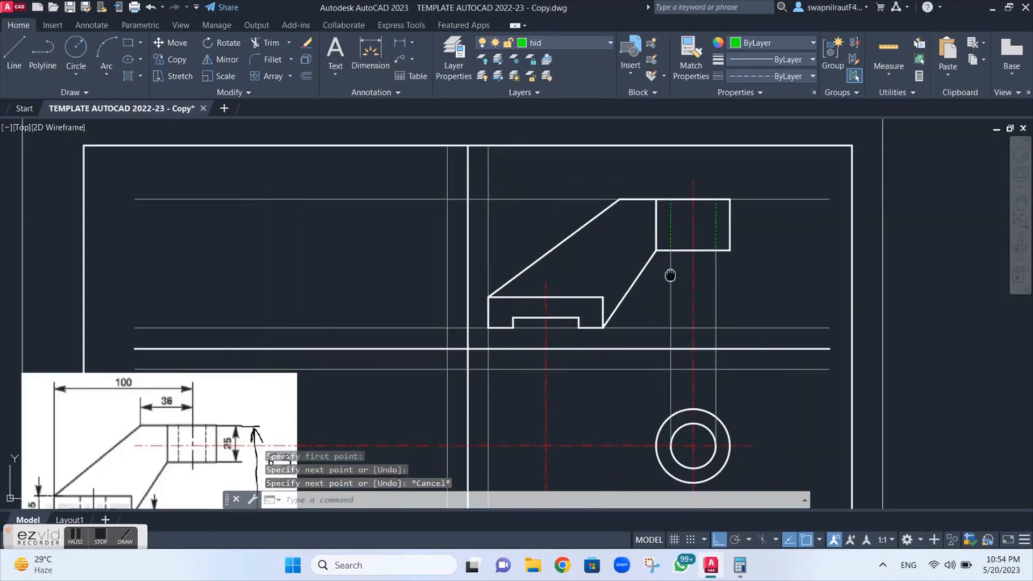
pyautogui.moveTo(669, 276); pyautogui.dragTo(704, 124, button='middle')
pyautogui.moveTo(590, 241); pyautogui.dragTo(631, 179, button='middle')
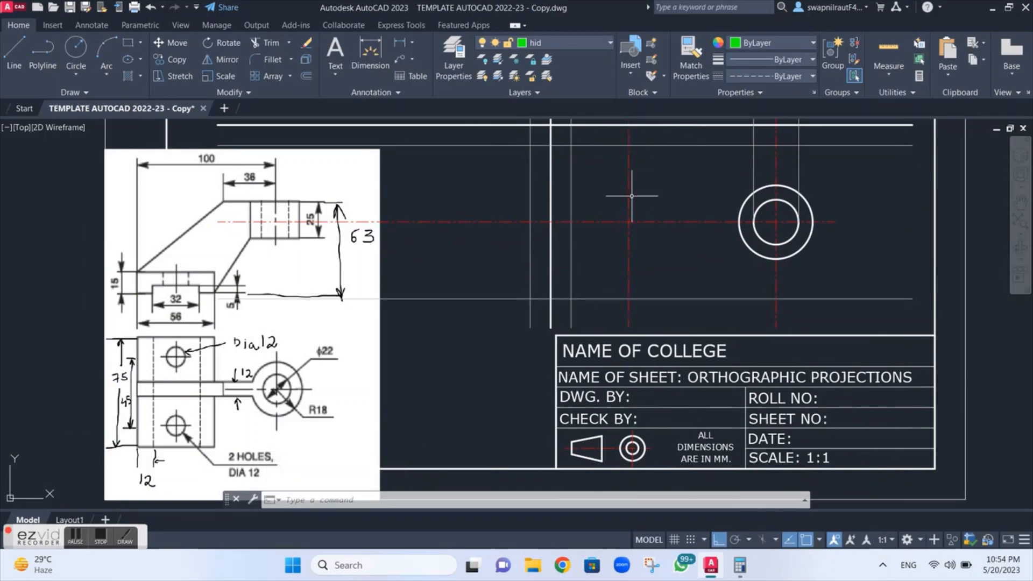
pyautogui.moveTo(655, 175); pyautogui.dragTo(635, 230, button='middle')
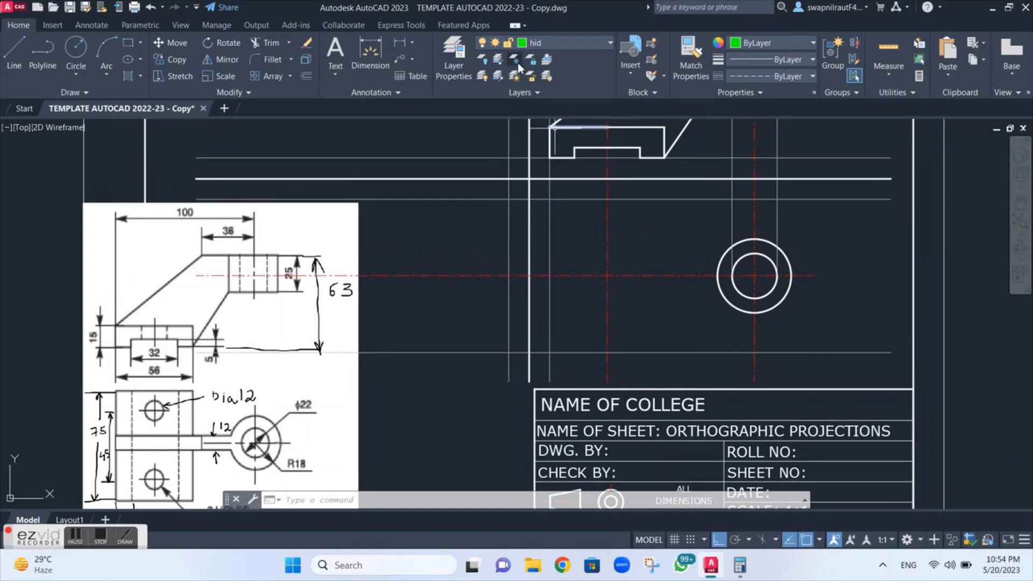
# On the Proj layer, draw a vertical projection line from the base's lower right corner down to the top view's upper construction line.
pyautogui.click(567, 44)
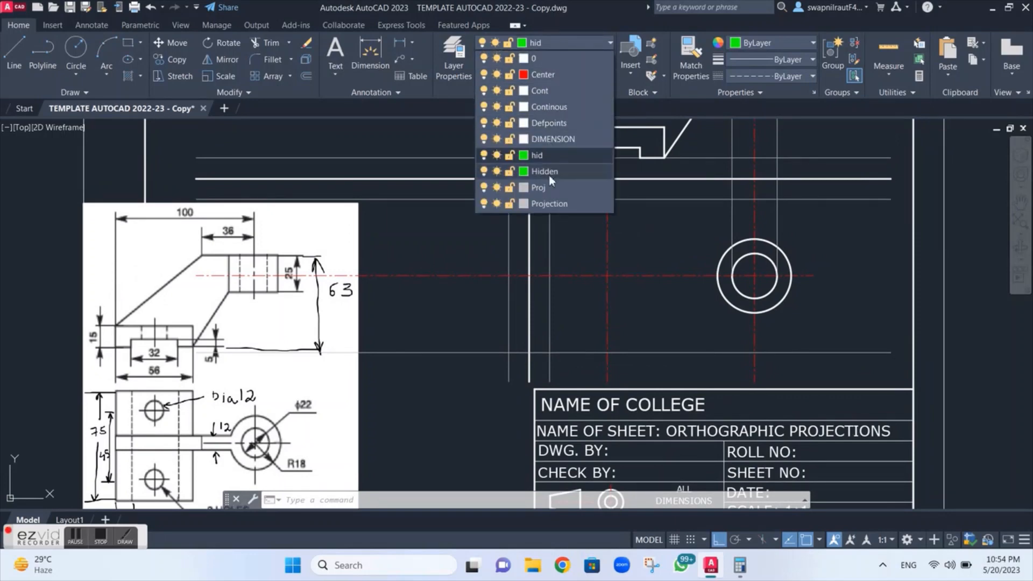
pyautogui.click(538, 188)
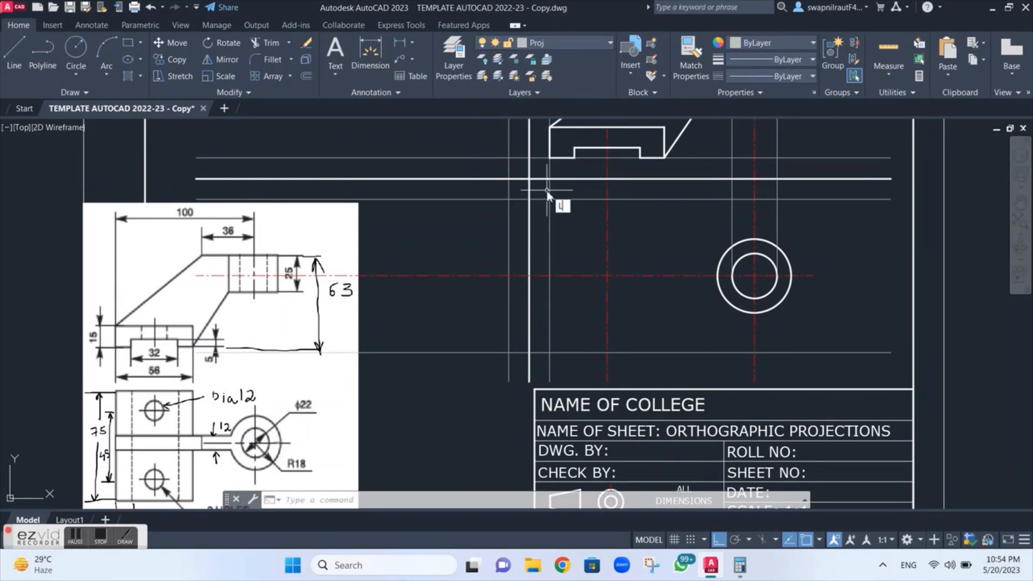
pyautogui.write('l')
pyautogui.press('Return')
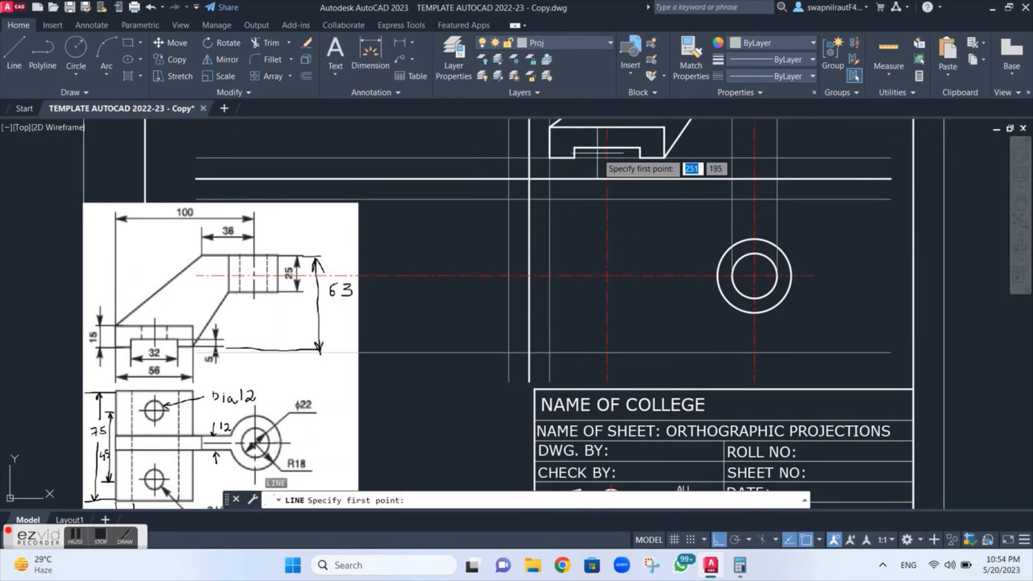
pyautogui.click(664, 157)
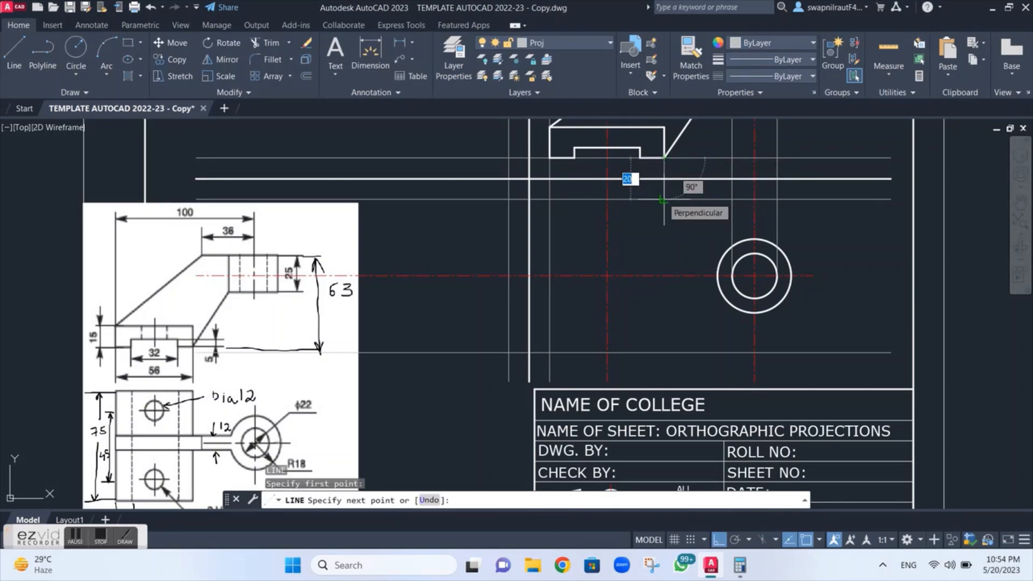
pyautogui.click(663, 199)
pyautogui.press('Escape')
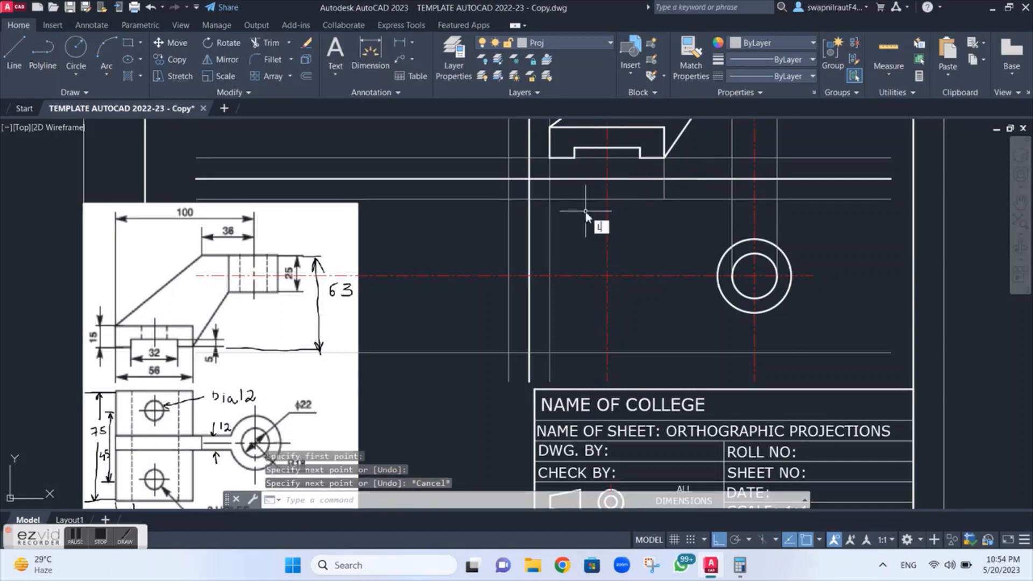
# Draw vertical projection lines from the slot's right and left lower corners down to the top view's upper construction line.
pyautogui.press('Return')
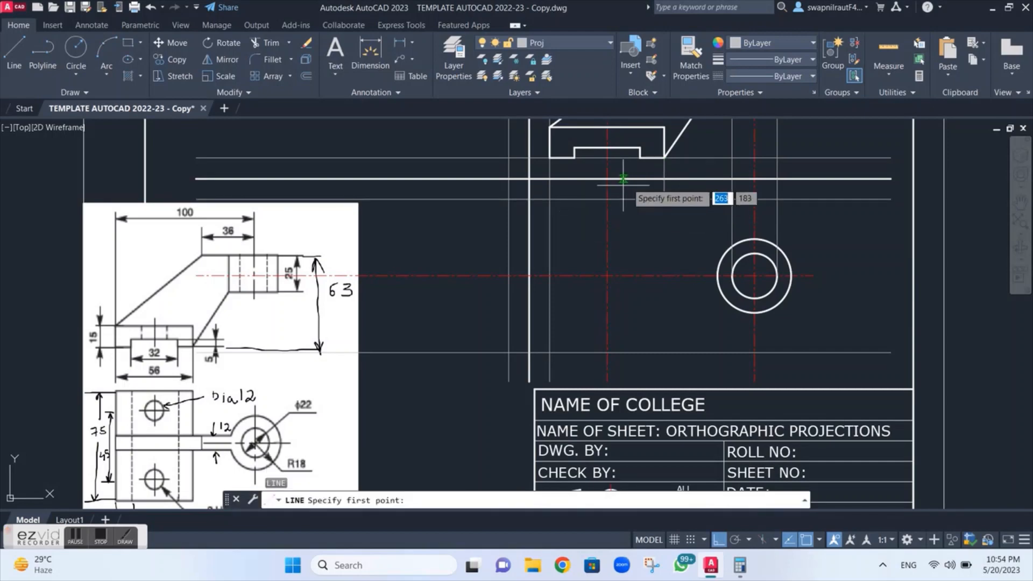
pyautogui.click(640, 157)
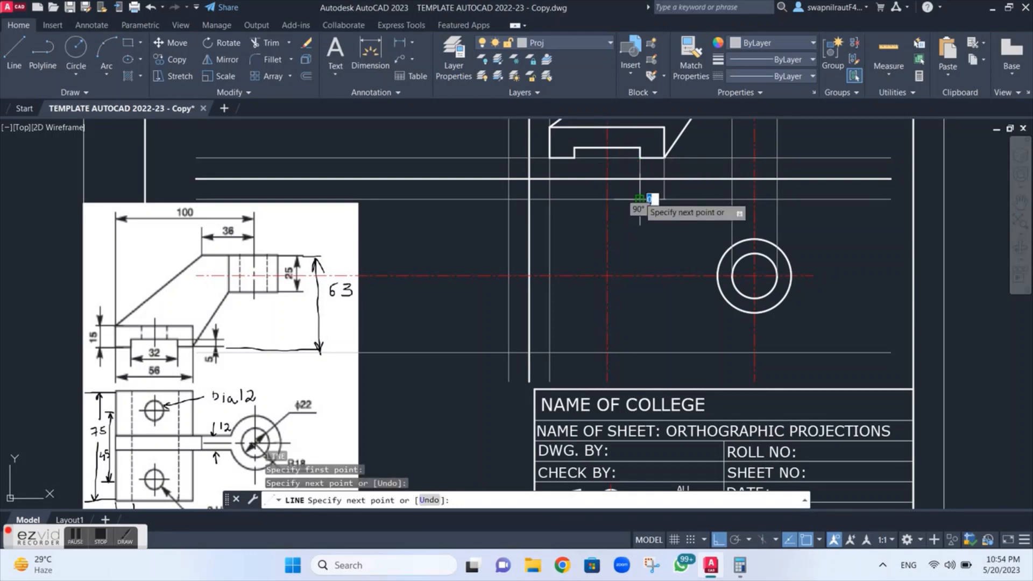
pyautogui.press('Escape')
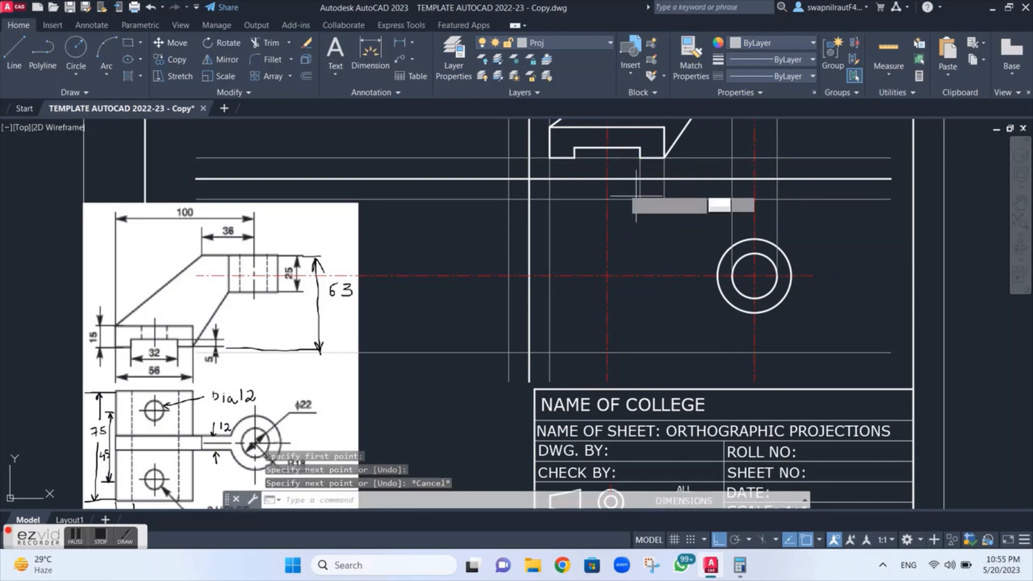
pyautogui.press('Return')
pyautogui.click(574, 157)
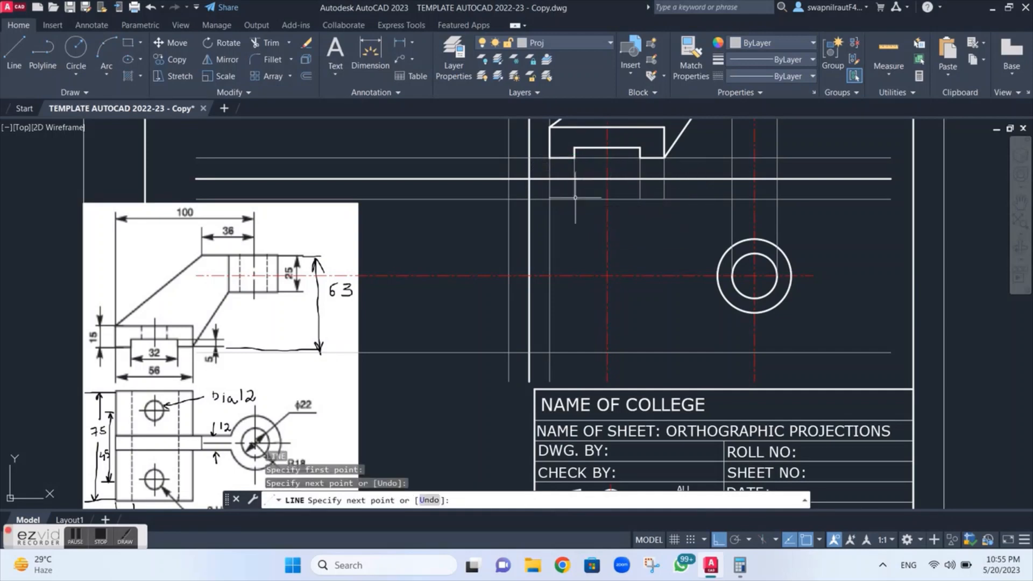
pyautogui.press('Escape')
pyautogui.scroll(-2, 691, 183)
pyautogui.moveTo(688, 184); pyautogui.dragTo(658, 245, button='middle')
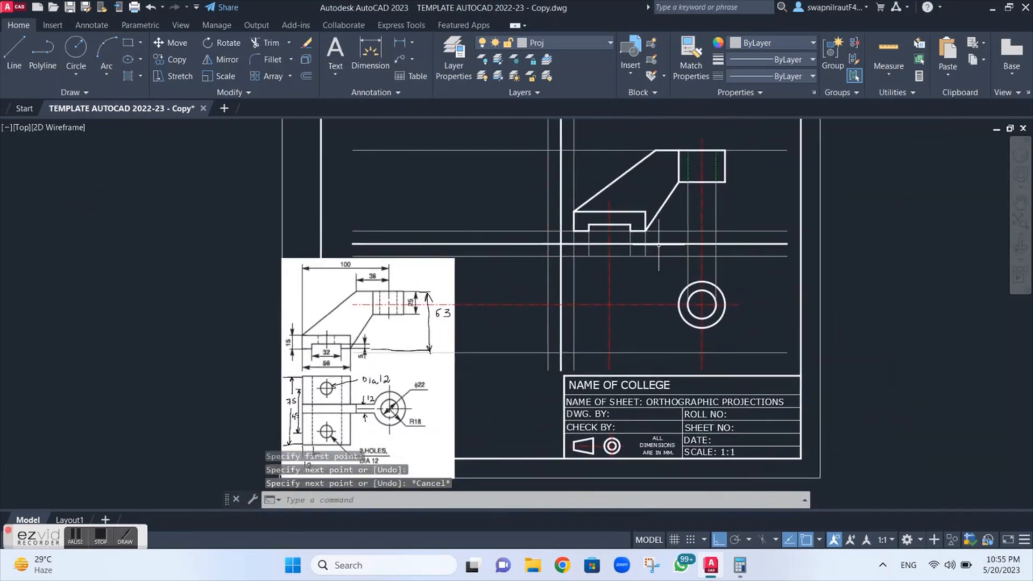
pyautogui.write('l')
pyautogui.press('Return')
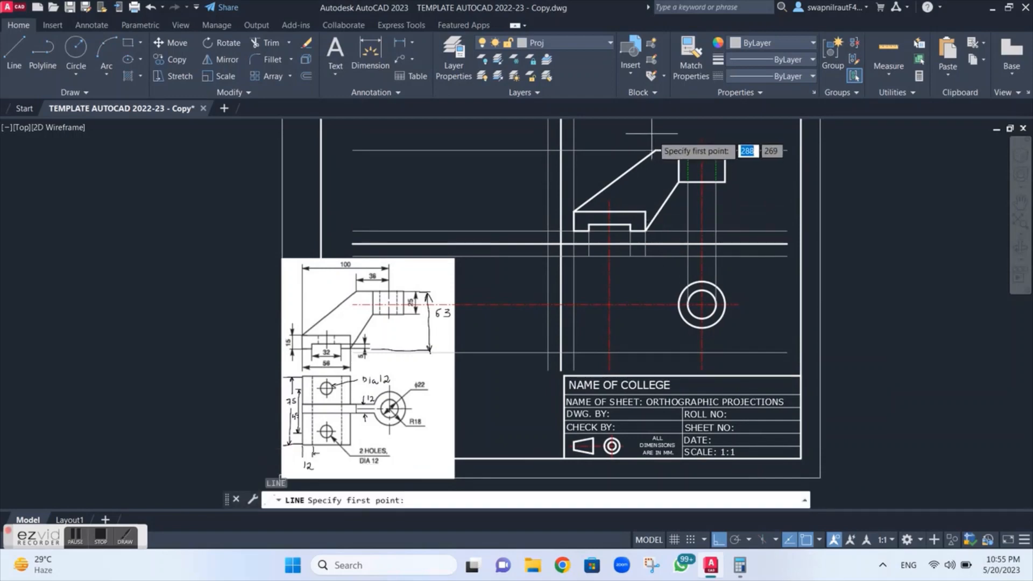
pyautogui.click(655, 150)
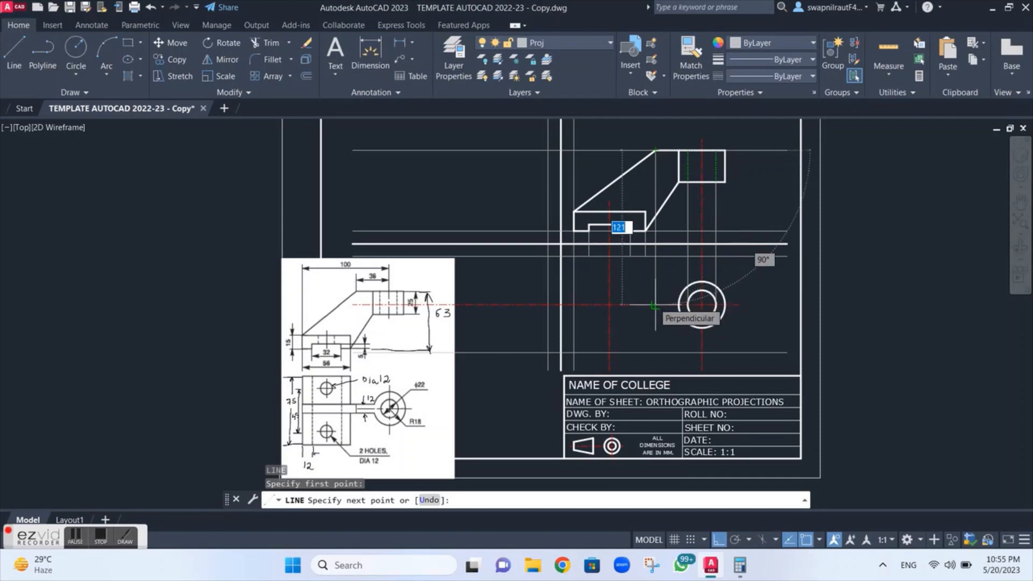
pyautogui.press('Escape')
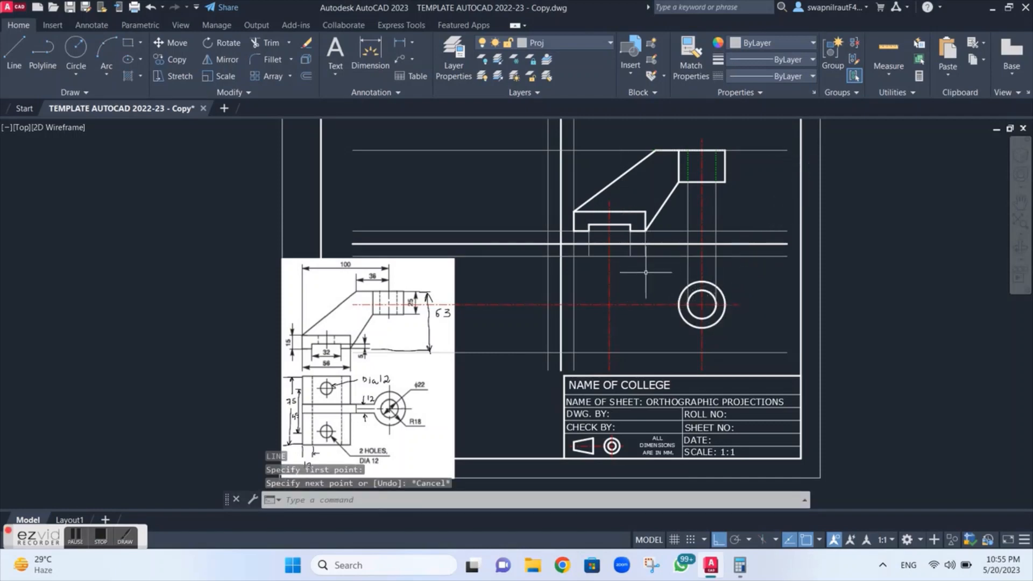
# On the Cont layer, draw the upper half of the base's top-view outline, starting and ending on the horizontal centre line.
pyautogui.scroll(2, 643, 272)
pyautogui.moveTo(643, 272); pyautogui.dragTo(687, 180, button='middle')
pyautogui.scroll(-2, 688, 179)
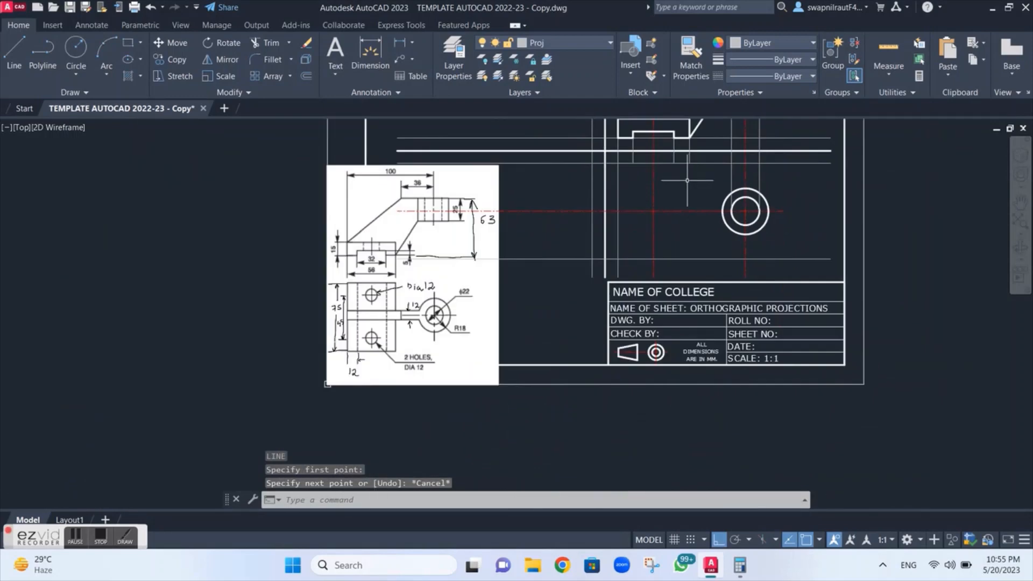
pyautogui.scroll(2, 687, 181)
pyautogui.scroll(-2, 648, 153)
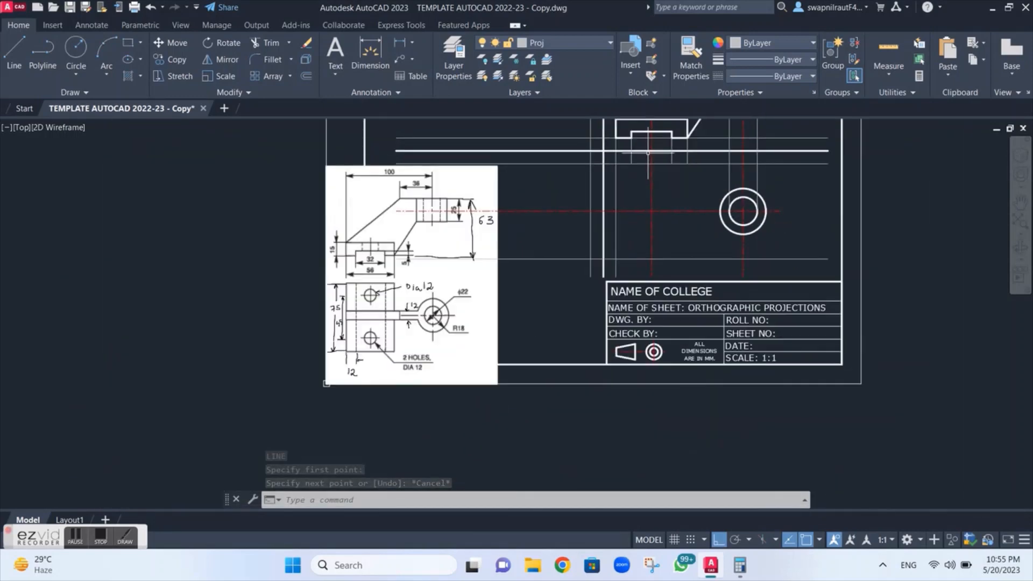
pyautogui.scroll(2, 647, 152)
pyautogui.click(579, 45)
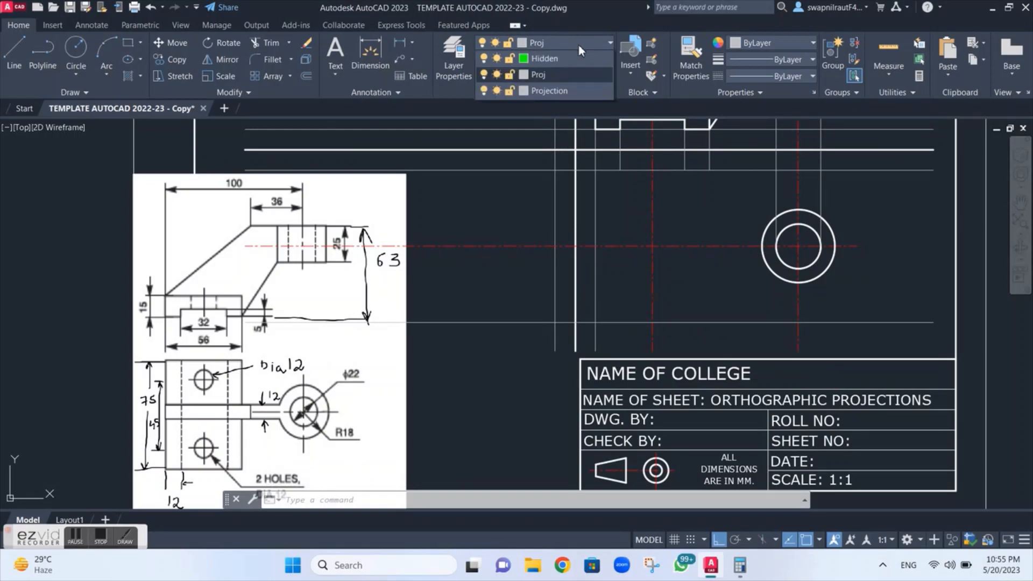
pyautogui.click(553, 90)
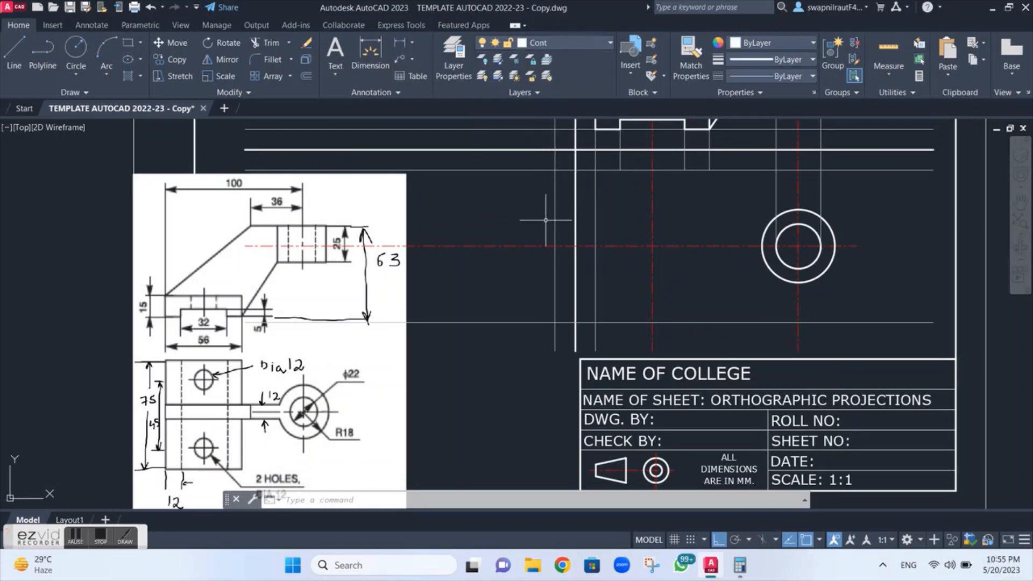
pyautogui.press('Return')
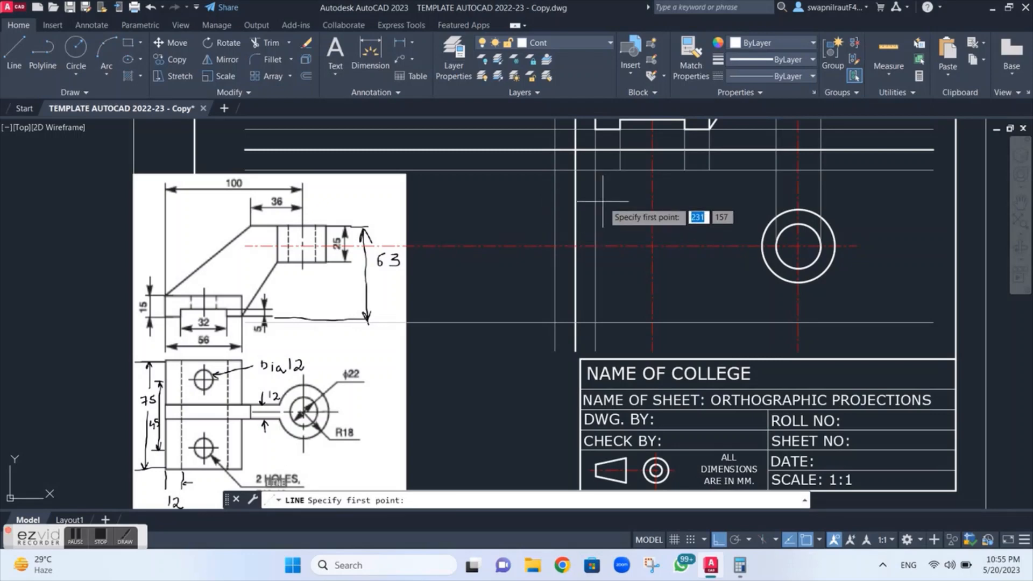
pyautogui.click(594, 246)
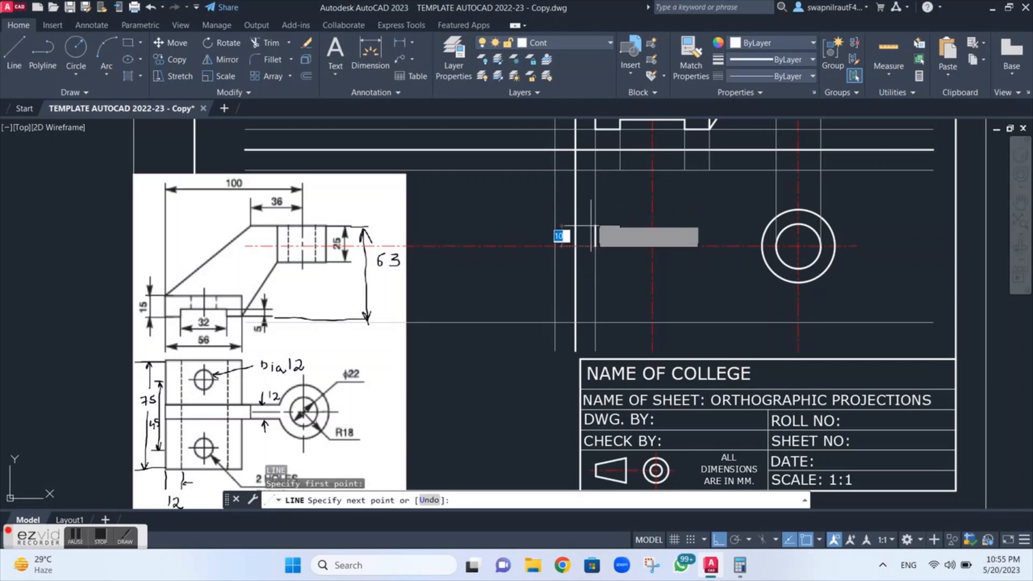
pyautogui.click(594, 171)
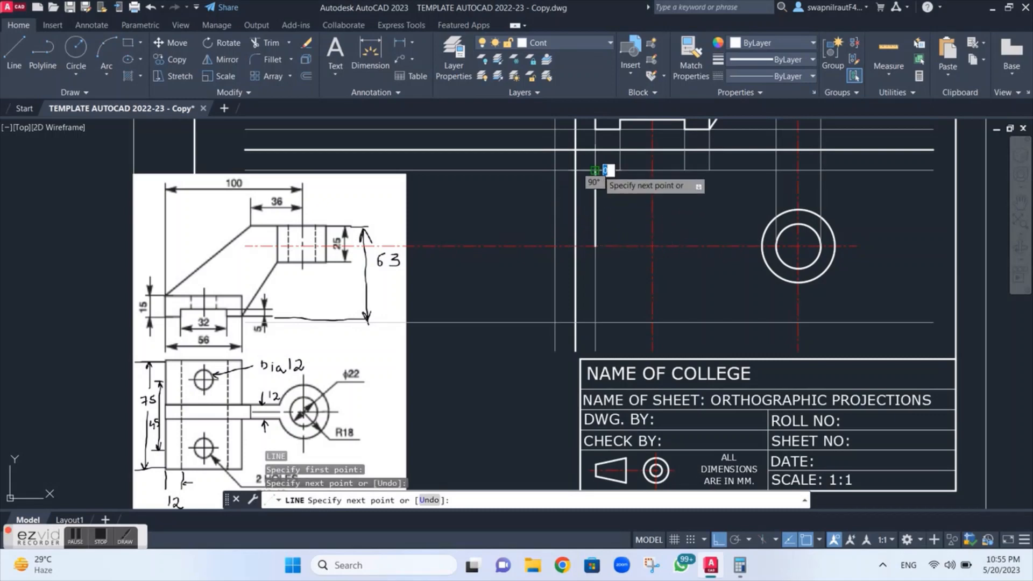
pyautogui.click(709, 170)
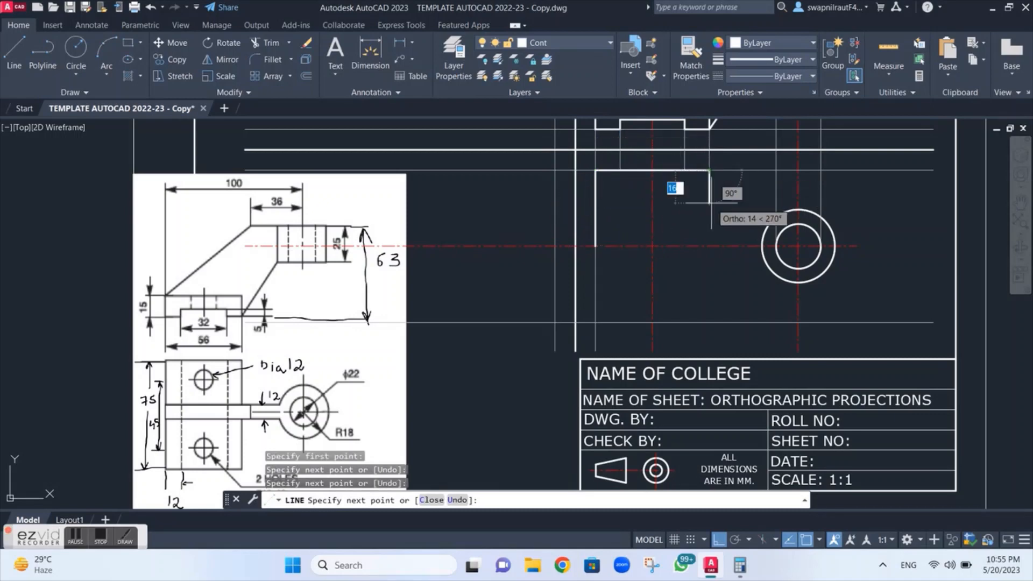
pyautogui.click(708, 246)
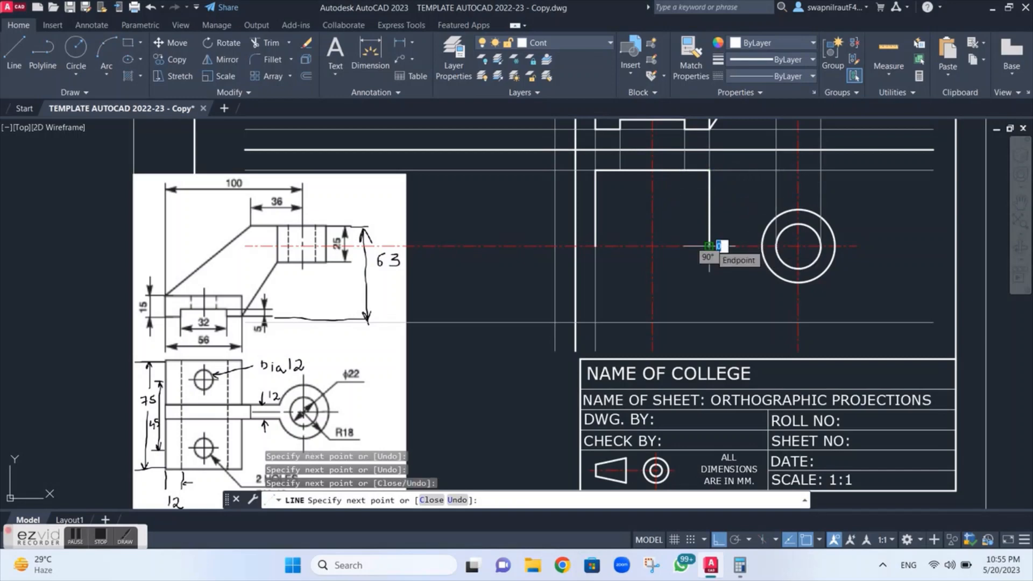
pyautogui.press('Escape')
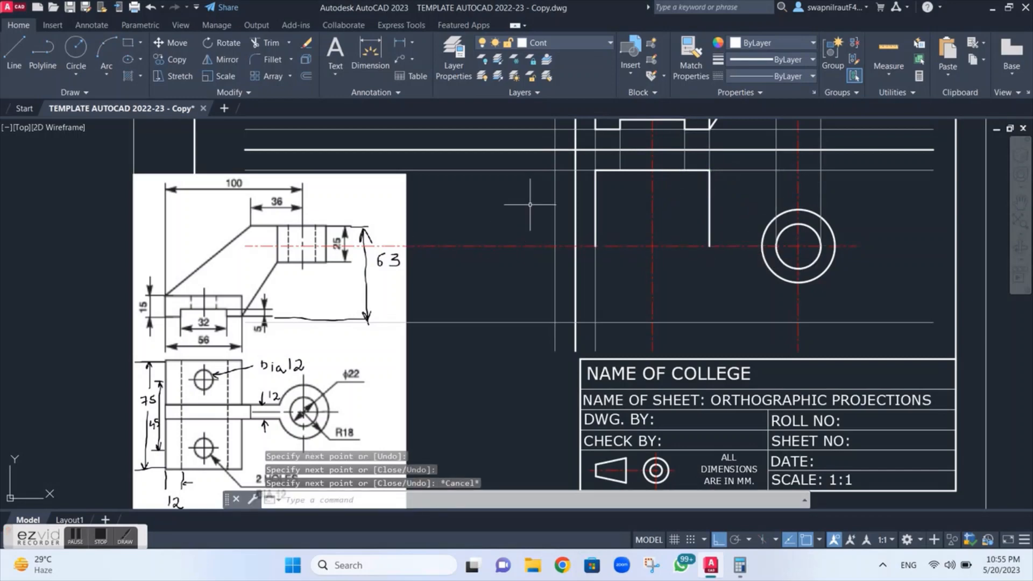
# On the hid layer, draw the slot's left hidden edge from the base's upper edge to the horizontal centre line in the top view.
pyautogui.click(597, 51)
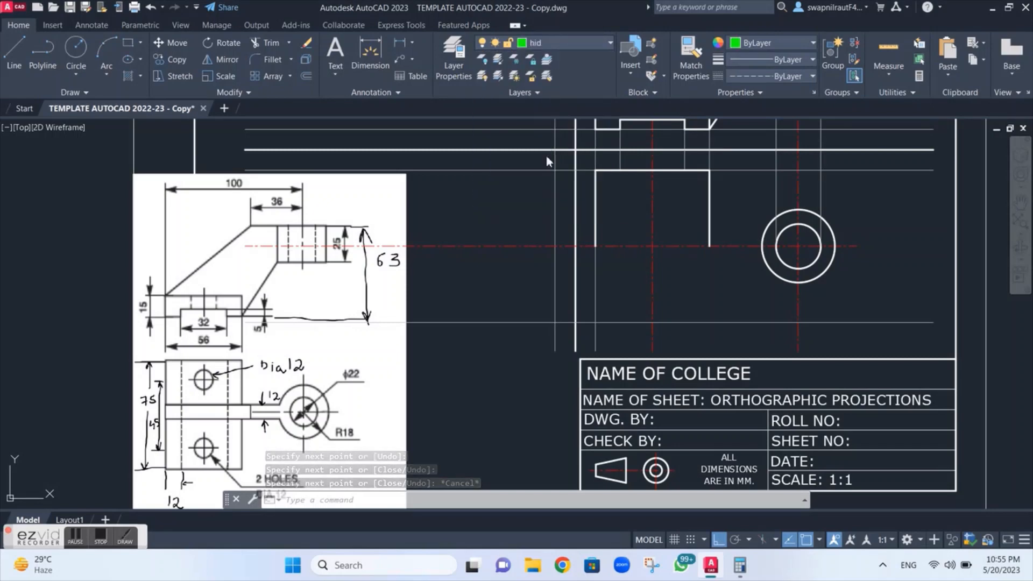
pyautogui.write('l')
pyautogui.press('Return')
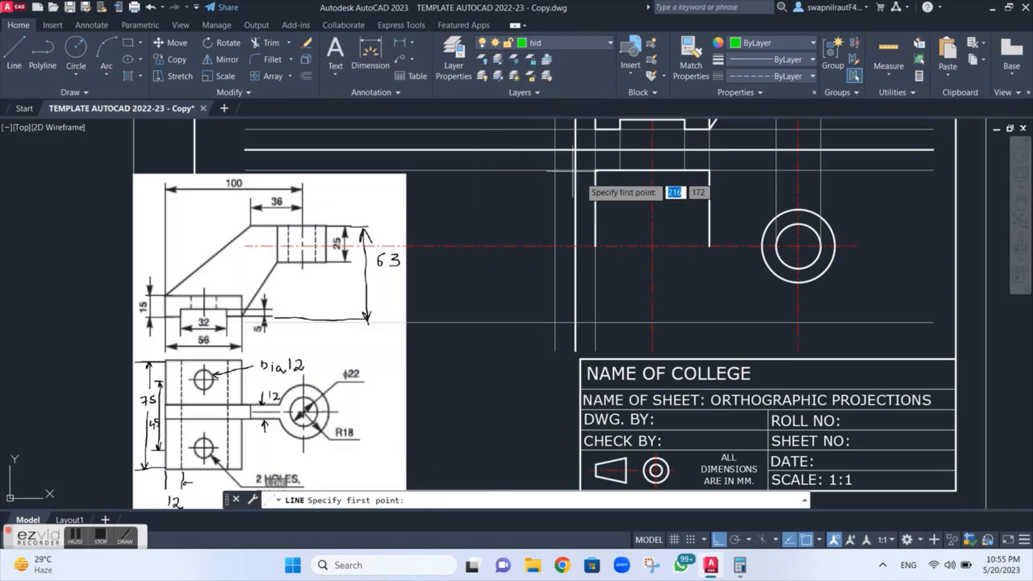
pyautogui.click(620, 173)
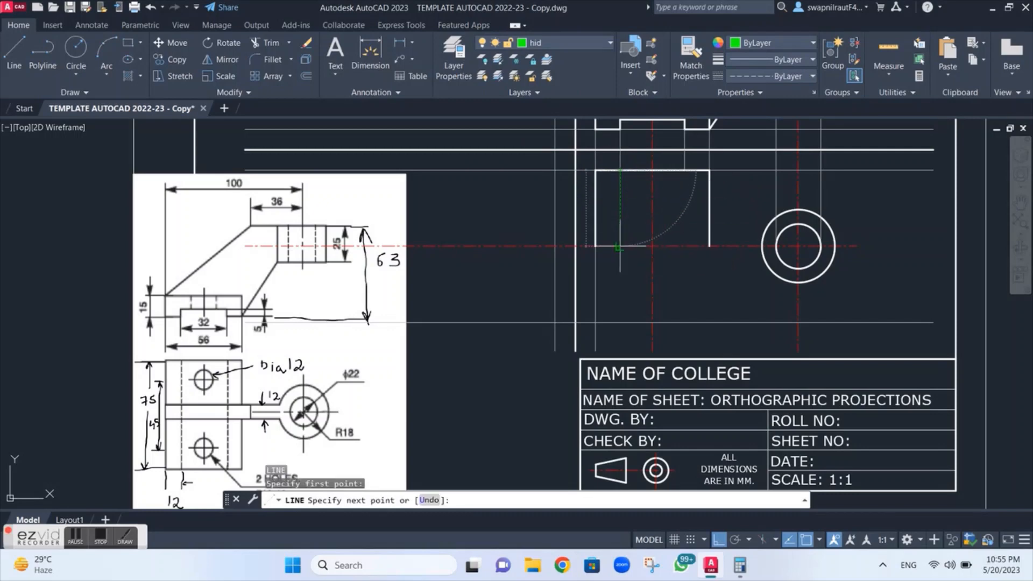
pyautogui.click(620, 245)
pyautogui.press('Escape')
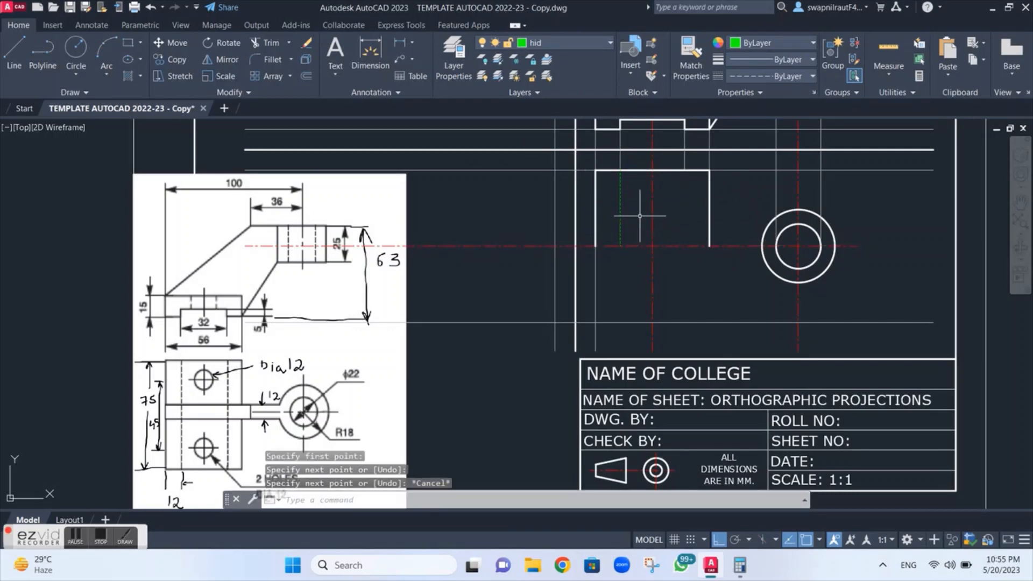
# Draw the slot's right hidden edge from the base's upper edge to the horizontal centre line in the top view.
pyautogui.write('l')
pyautogui.press('Return')
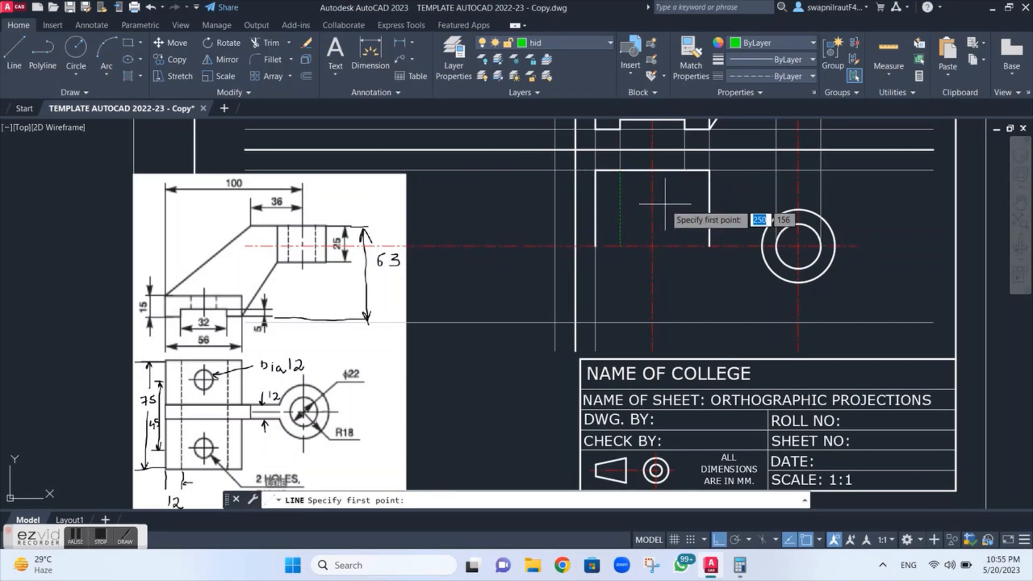
pyautogui.click(684, 172)
pyautogui.click(684, 246)
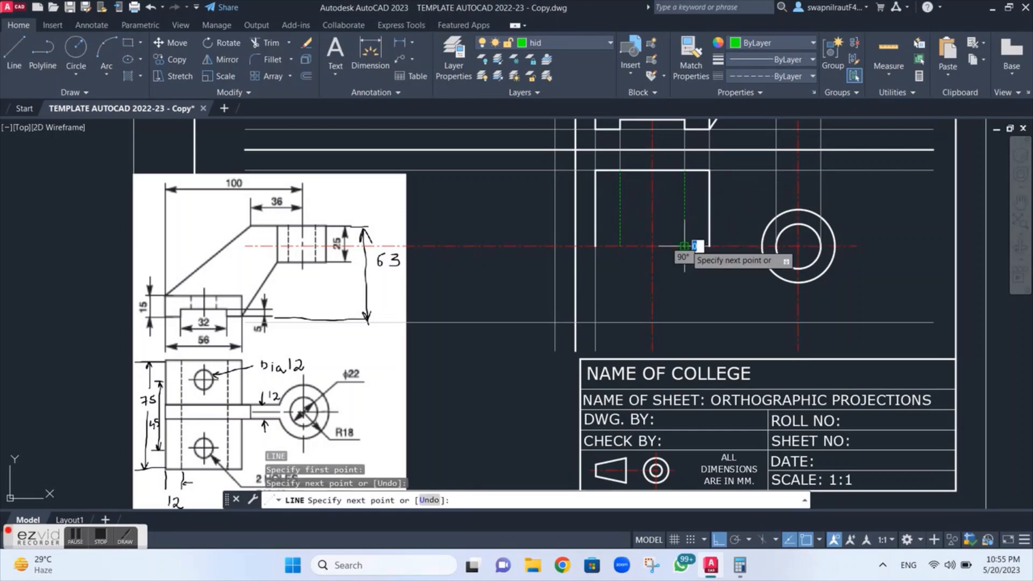
pyautogui.press('Escape')
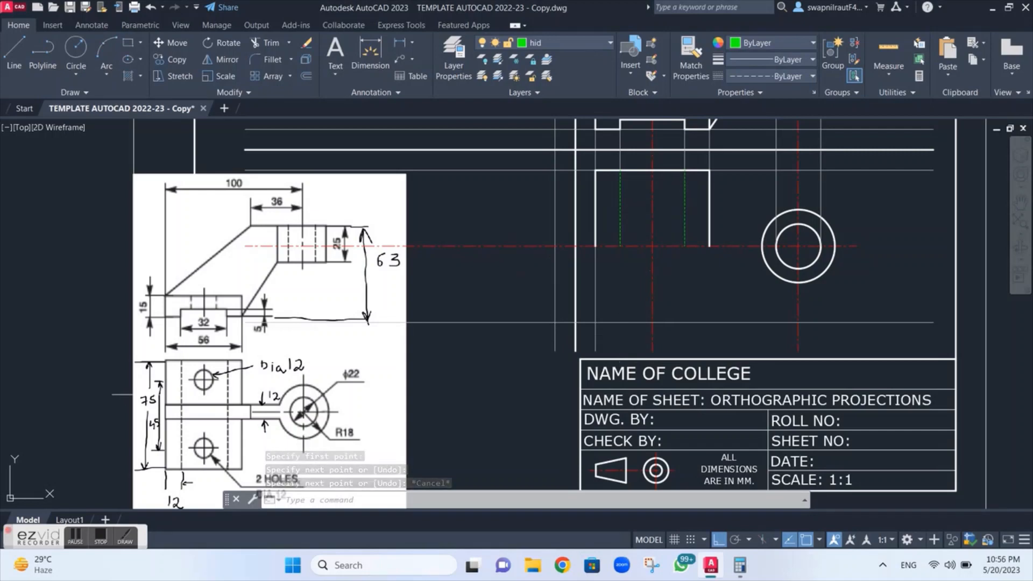
# Divide the 45 mm hole spacing by 2 in Calculator and return to the drawing.
pyautogui.click(740, 565)
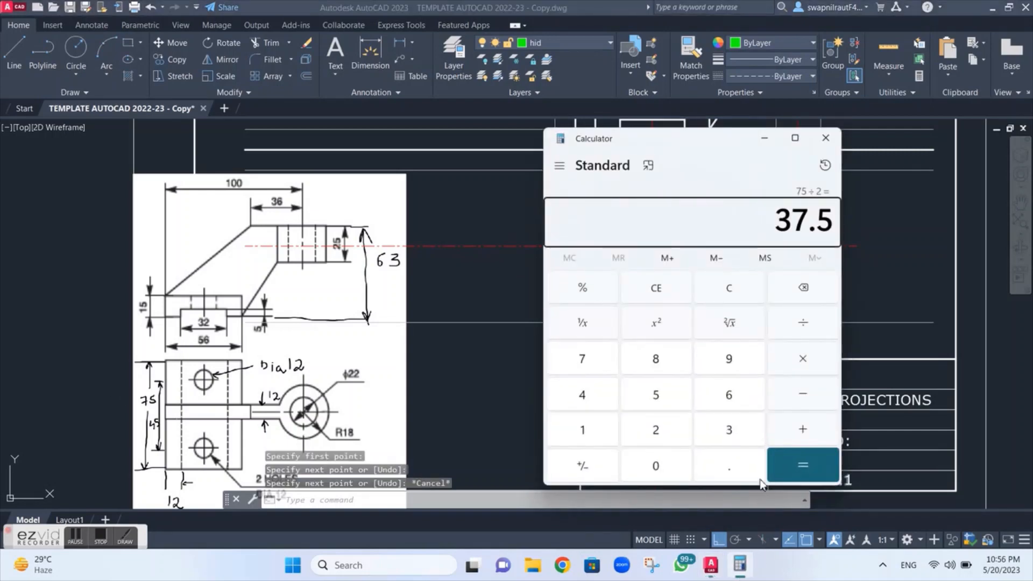
pyautogui.write('45/2')
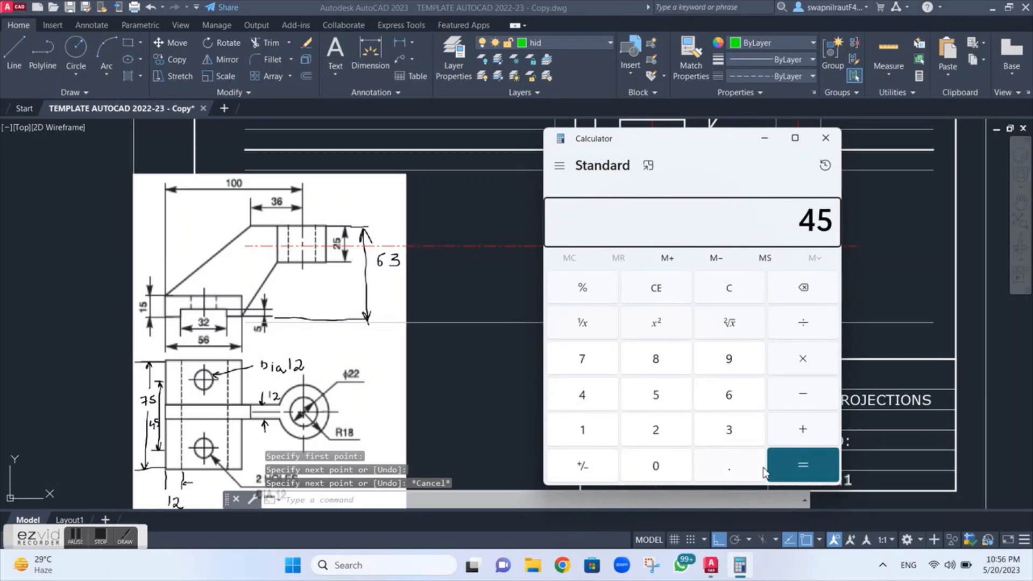
pyautogui.press('Return')
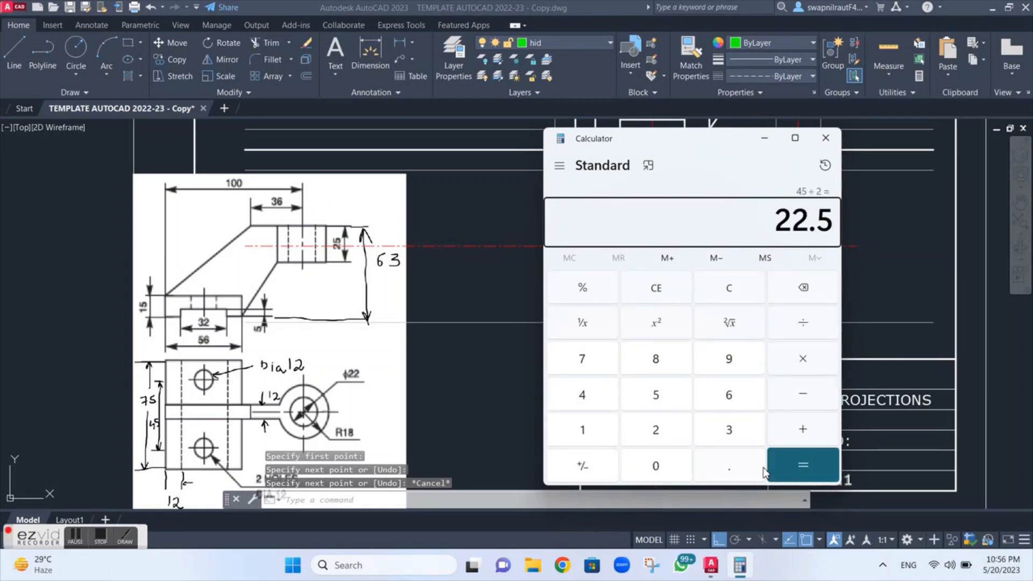
pyautogui.click(770, 141)
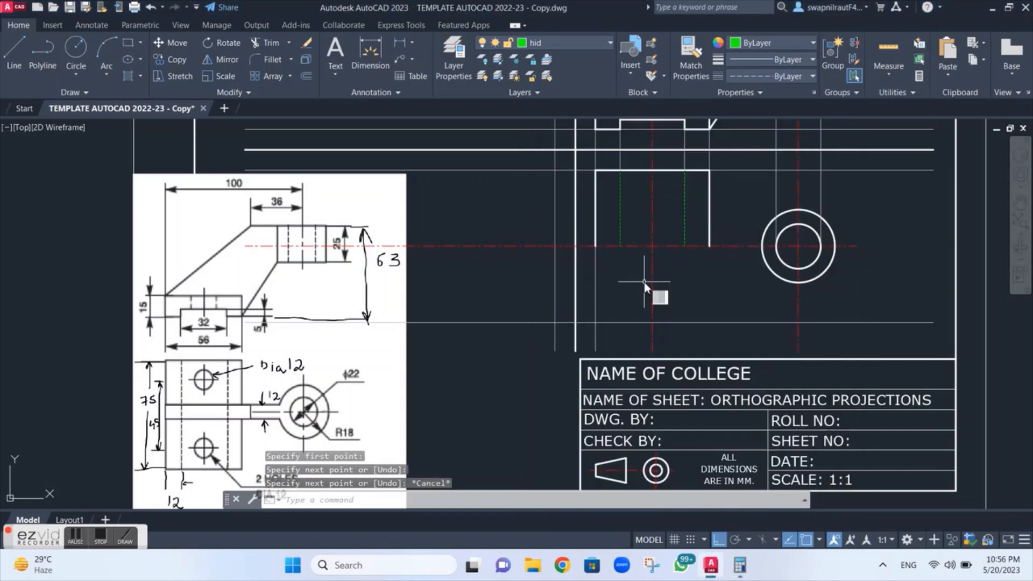
# Offset the top view's horizontal centre line by 22.5 mm both above and below to locate the base holes.
pyautogui.write('o')
pyautogui.press('Return')
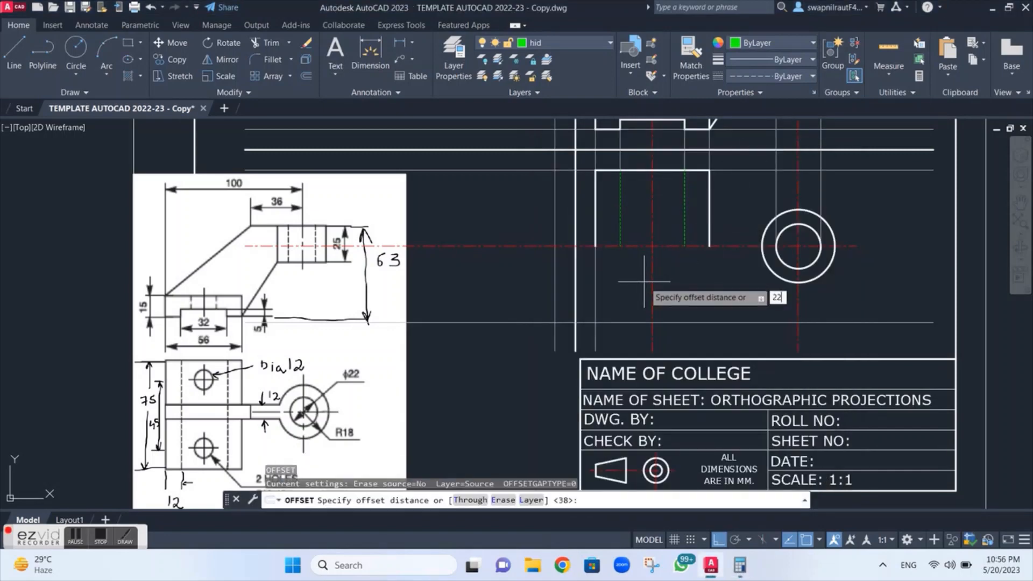
pyautogui.press('Return')
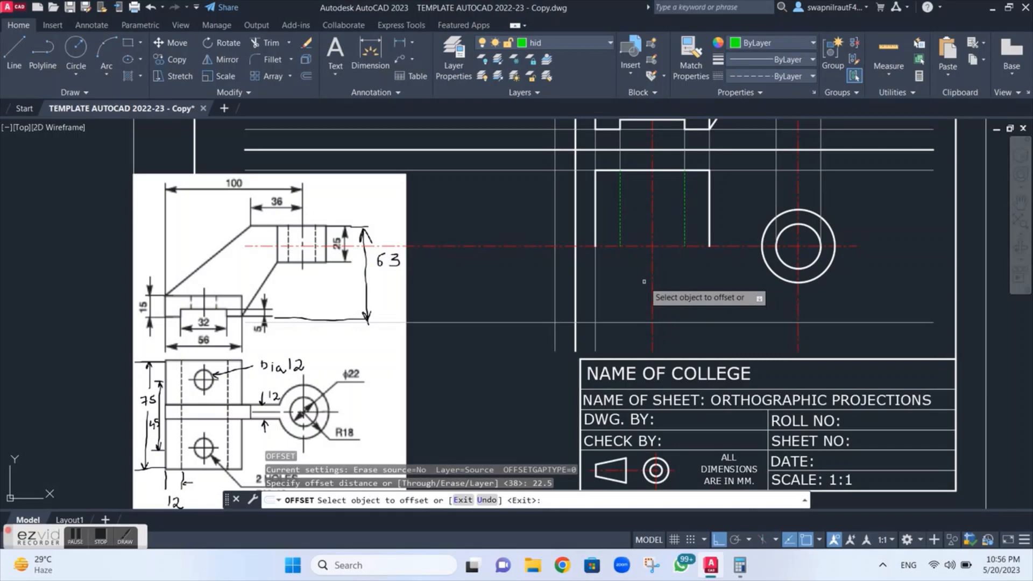
pyautogui.click(649, 246)
pyautogui.click(637, 215)
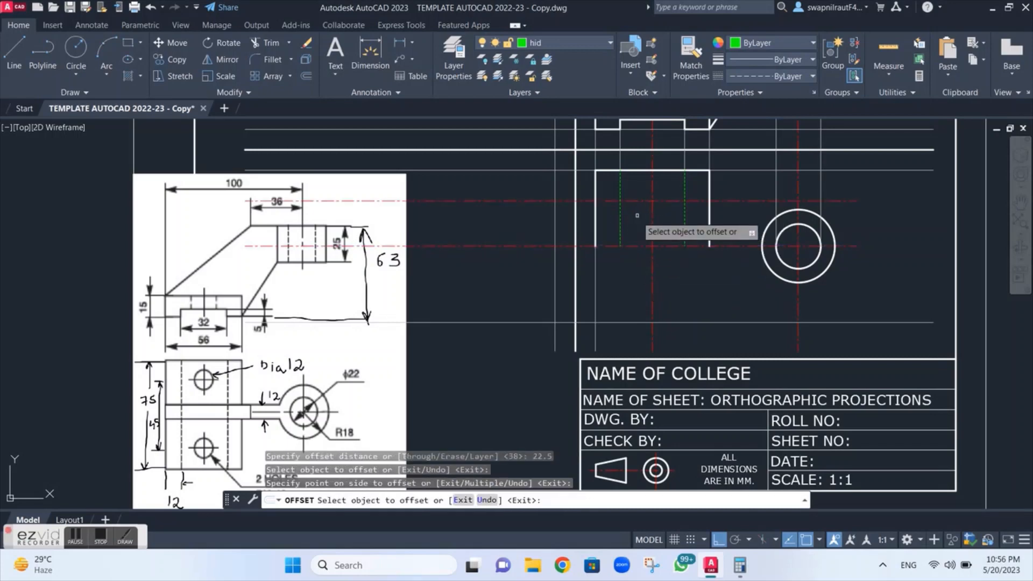
pyautogui.click(640, 246)
pyautogui.click(634, 271)
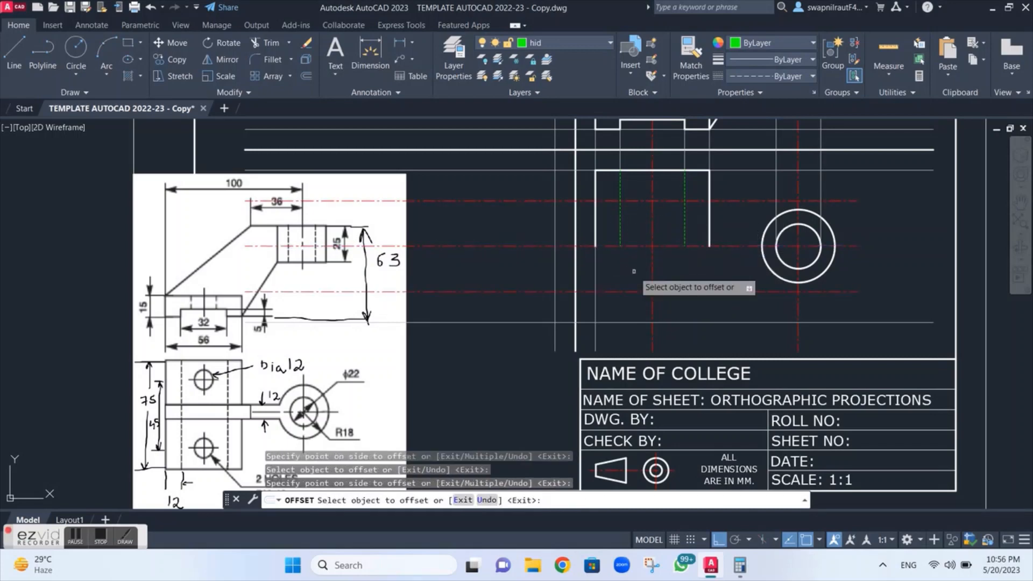
pyautogui.press('Escape')
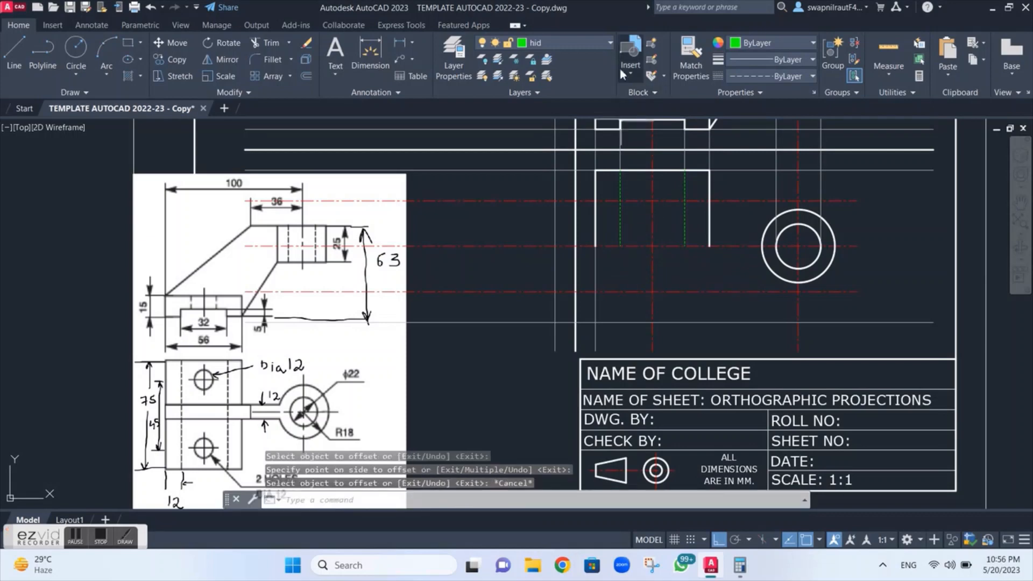
# On the Cont layer, draw a 12 mm diameter circle where the upper offset centre line crosses the base's vertical centre line.
pyautogui.click(599, 43)
pyautogui.click(547, 92)
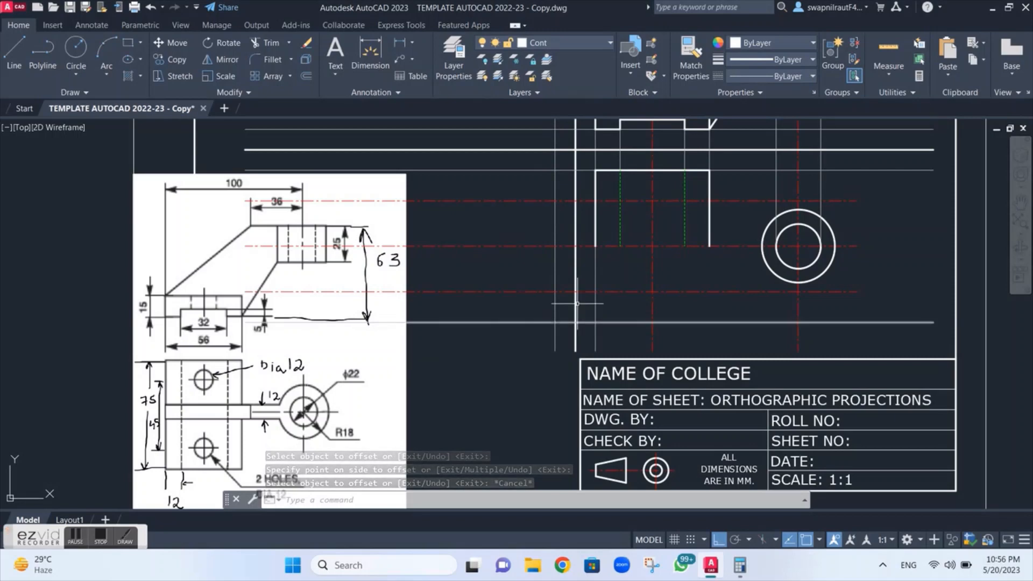
pyautogui.write('c')
pyautogui.press('Return')
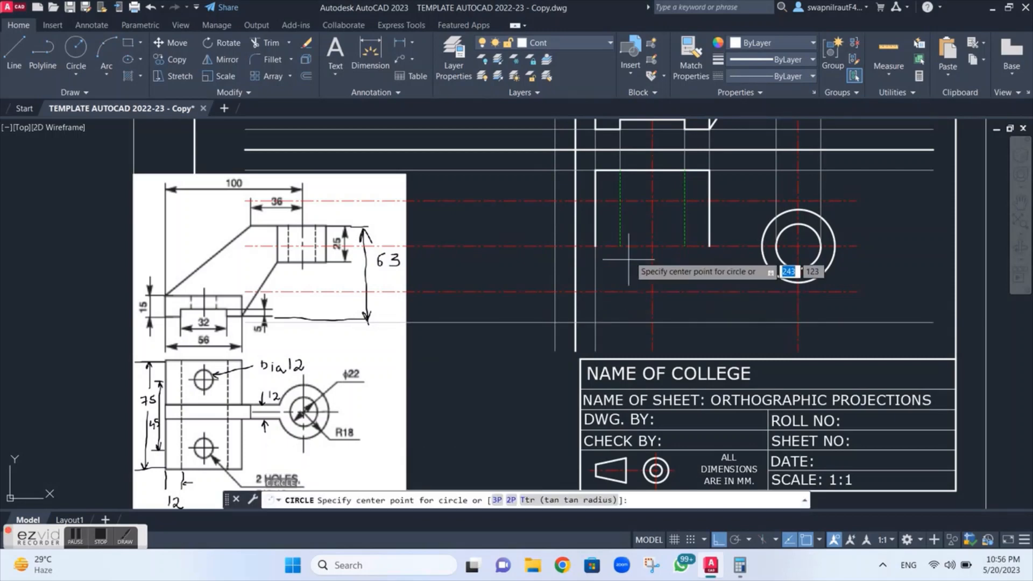
pyautogui.click(653, 201)
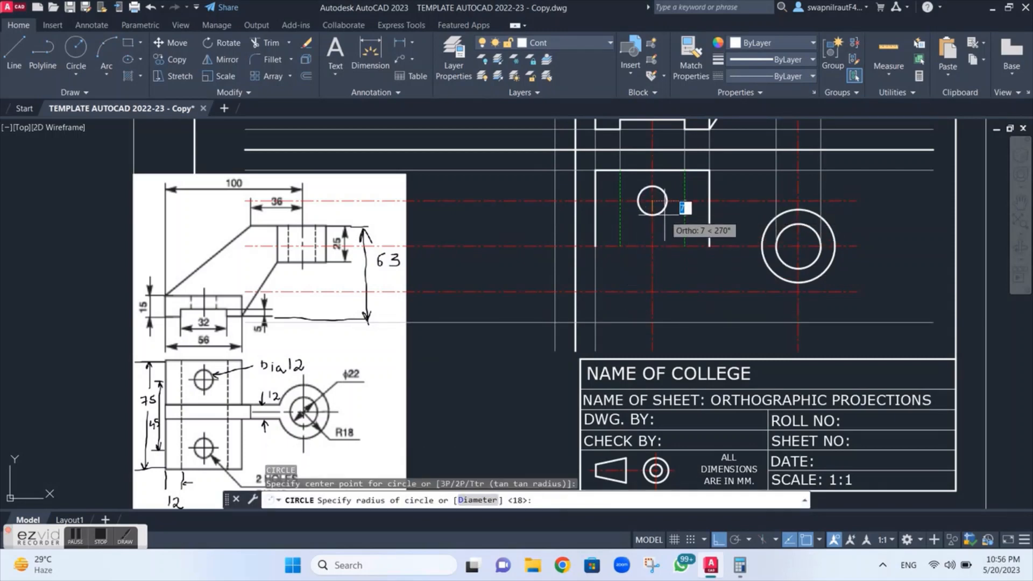
pyautogui.write('d')
pyautogui.press('Return')
pyautogui.write('12')
pyautogui.press('Return')
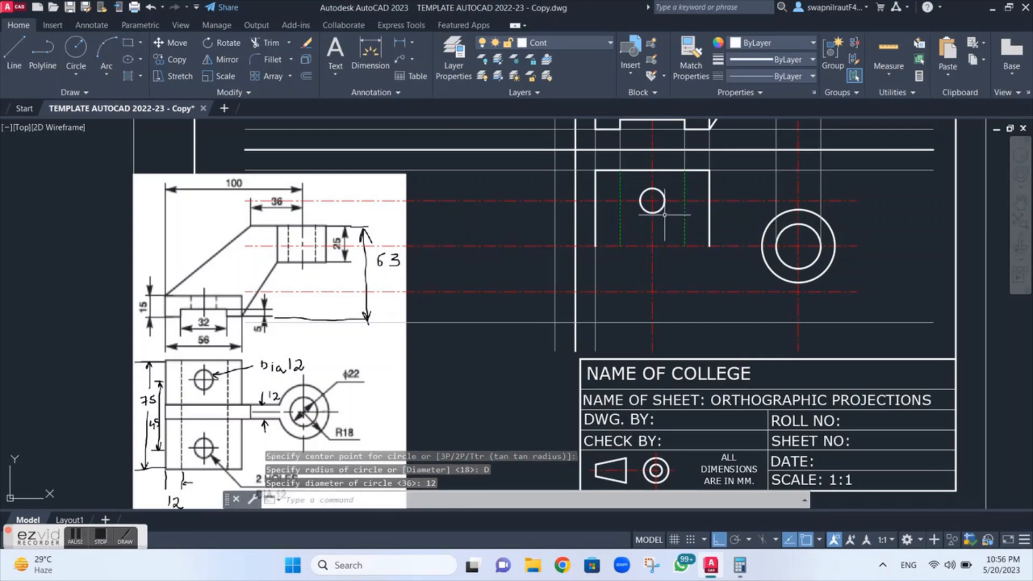
pyautogui.press('Escape')
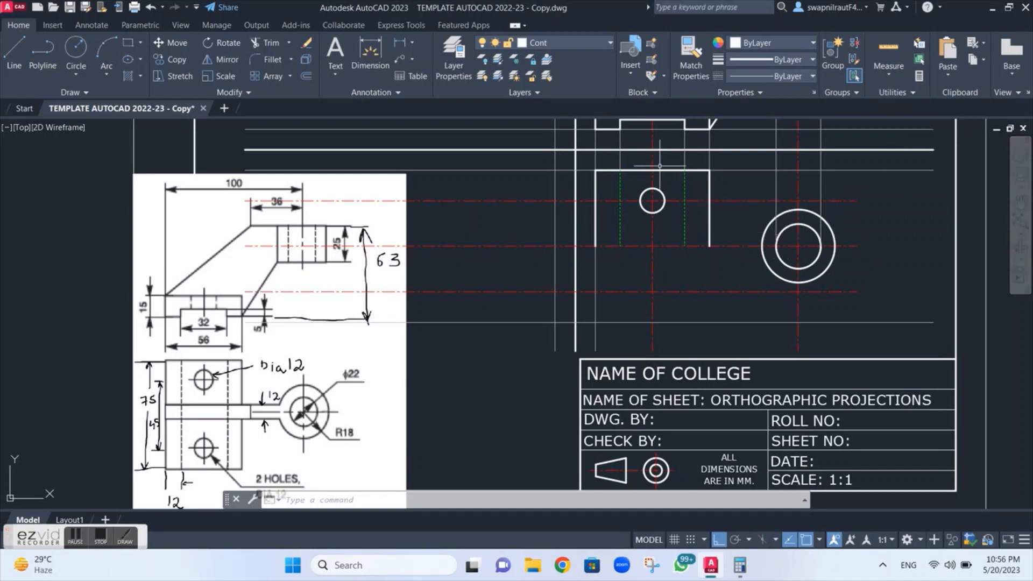
# Draw a line 6 mm up the base's left edge from the centre line, continuing horizontally to the ring's vertical centre line.
pyautogui.write('l')
pyautogui.press('Return')
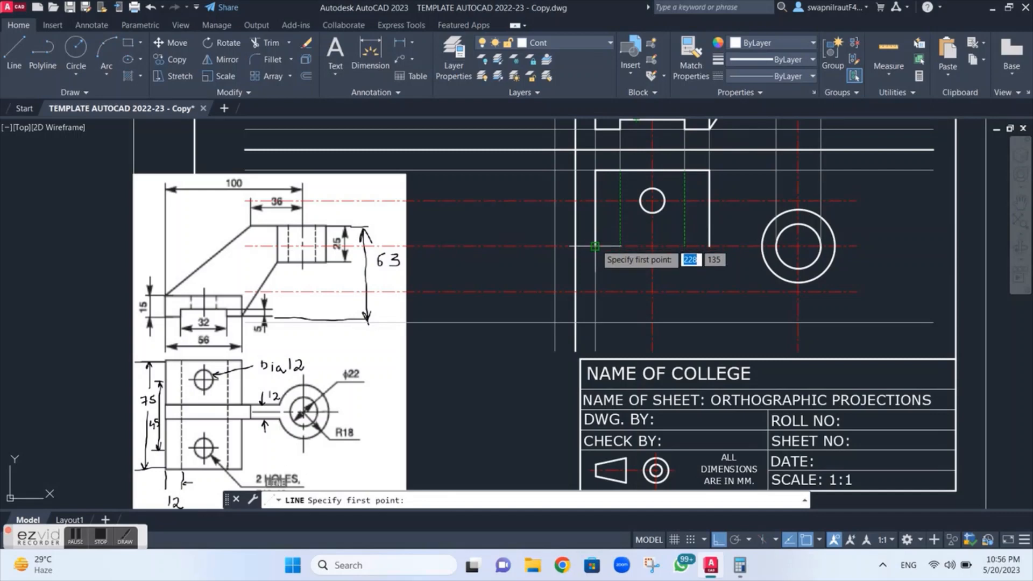
pyautogui.click(594, 247)
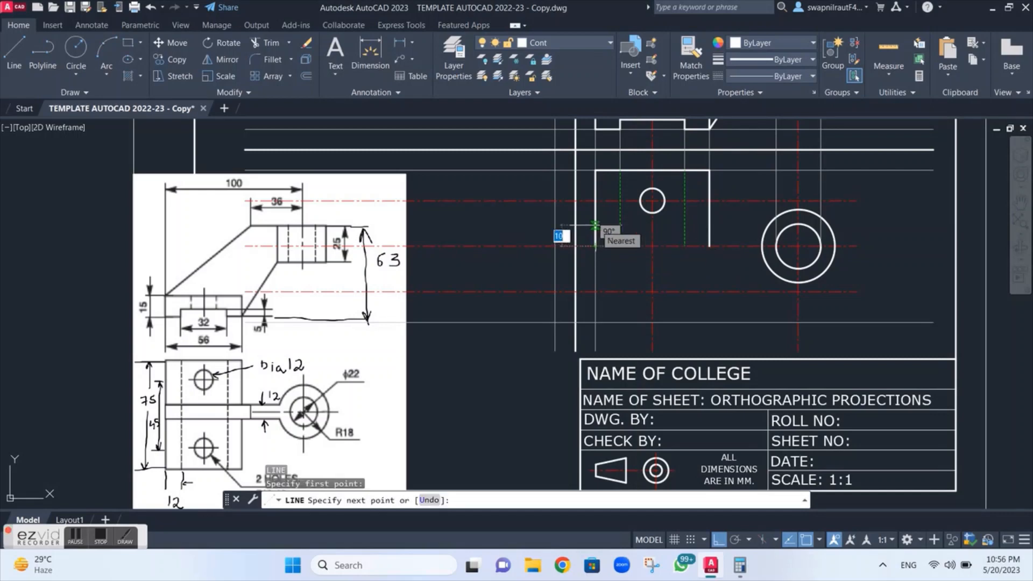
pyautogui.write('6')
pyautogui.press('Return')
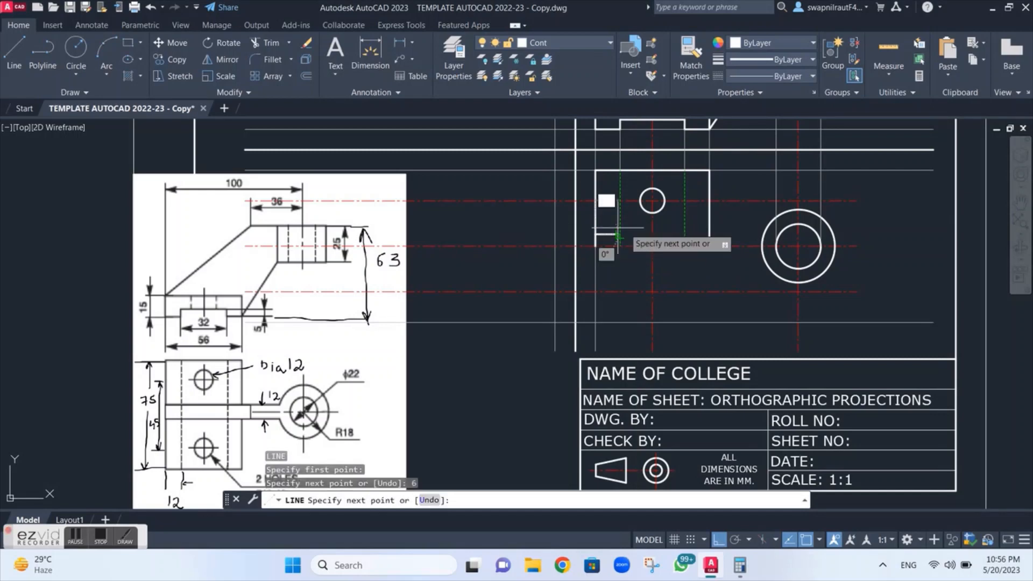
pyautogui.click(798, 246)
pyautogui.press('Escape')
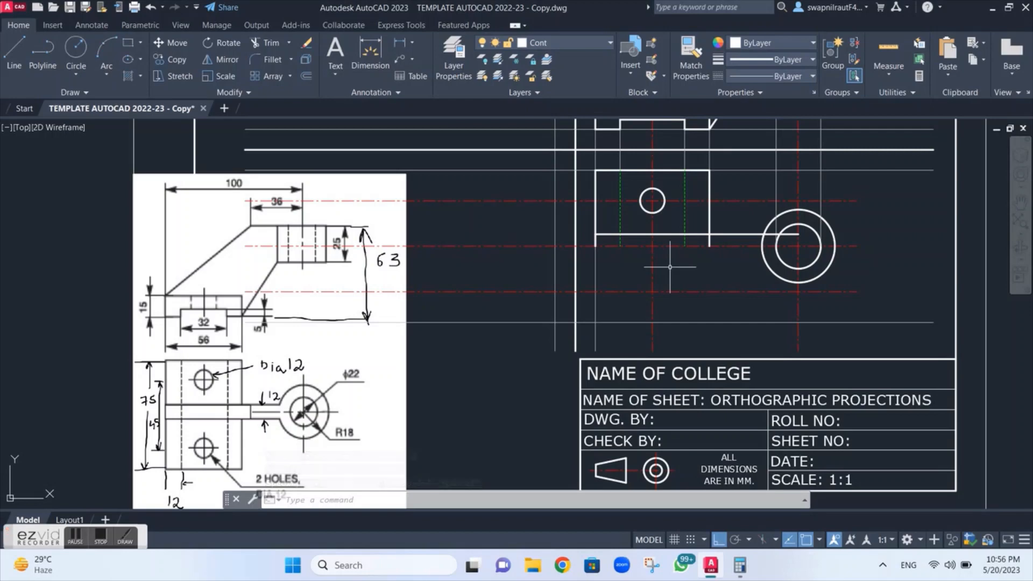
# Delete the short 6 mm line overlapping the lower end of the base's left edge in the top view.
pyautogui.scroll(2, 670, 267)
pyautogui.scroll(-2, 669, 267)
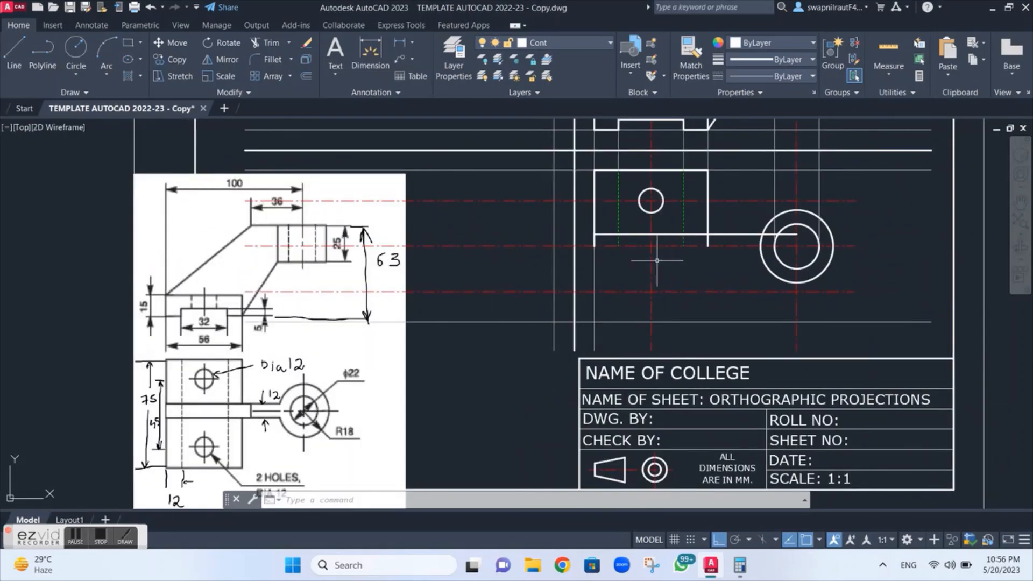
pyautogui.click(593, 240)
pyautogui.press('Delete')
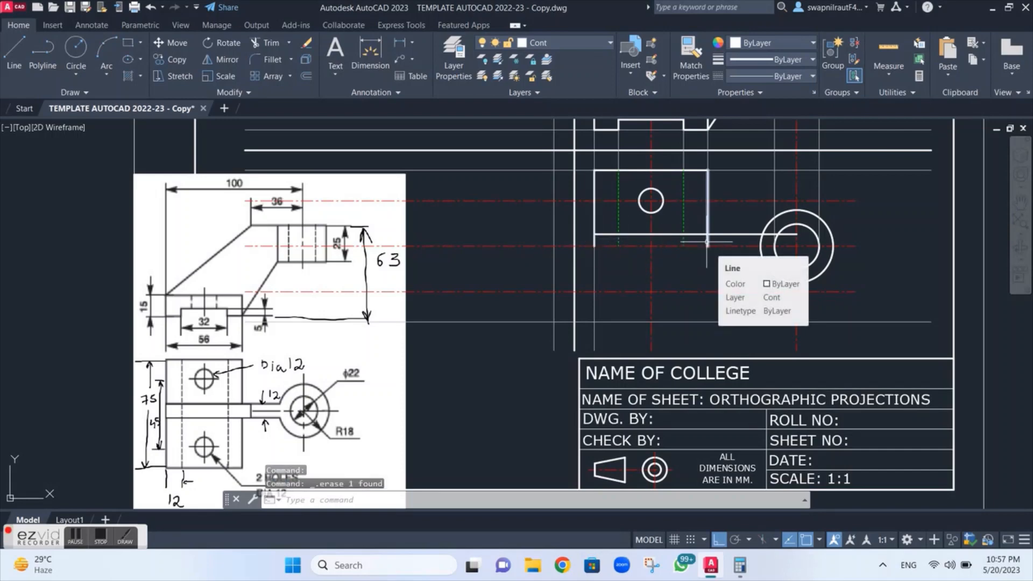
# Try to delete the base's right edge in the top view and undo the deletion.
pyautogui.click(707, 242)
pyautogui.press('Delete')
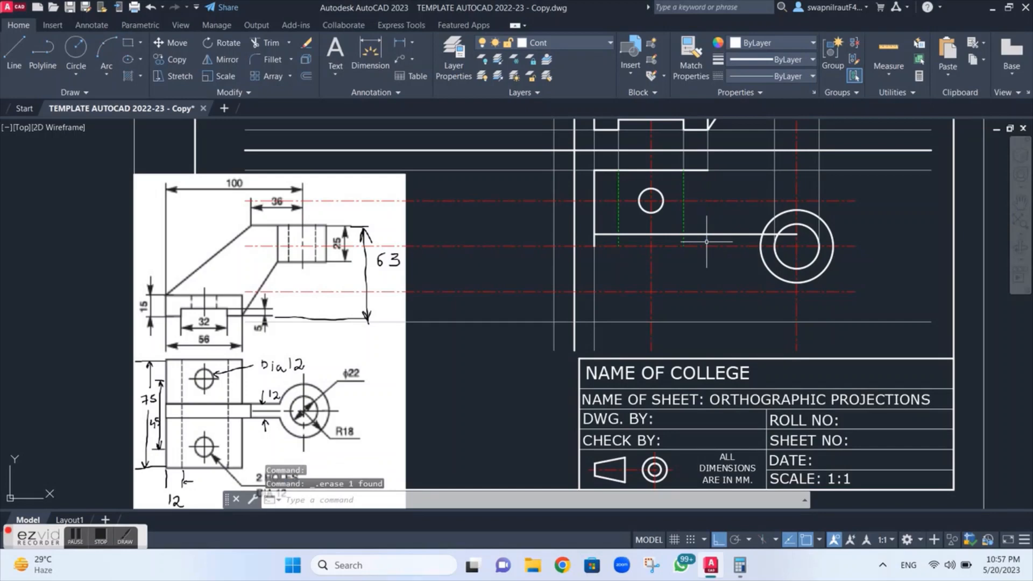
pyautogui.hotkey('ctrl', 'z')
# Trim the piece of the base's right edge that extends below the horizontal rib line in the top view.
pyautogui.scroll(2, 707, 242)
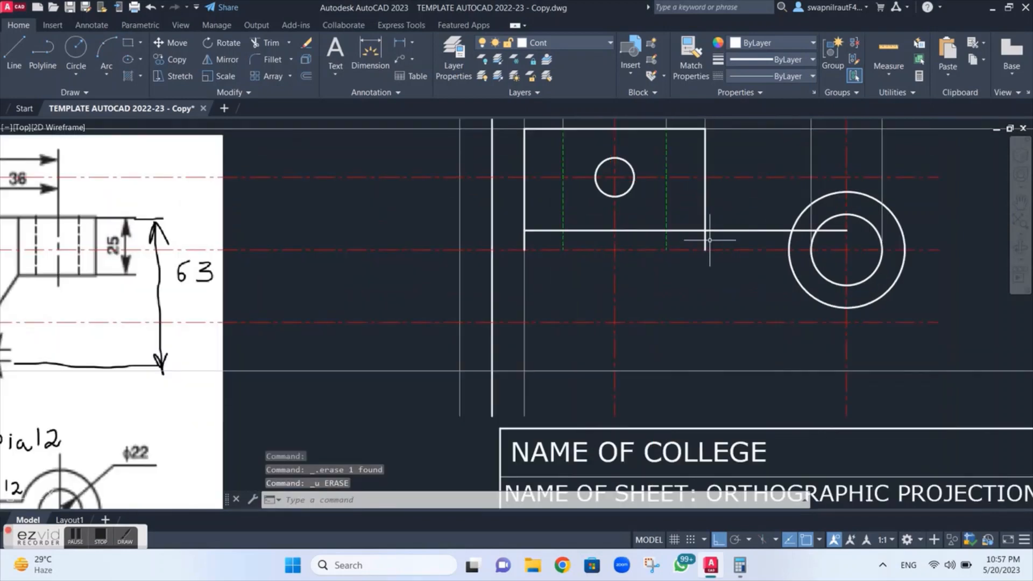
pyautogui.press('Return')
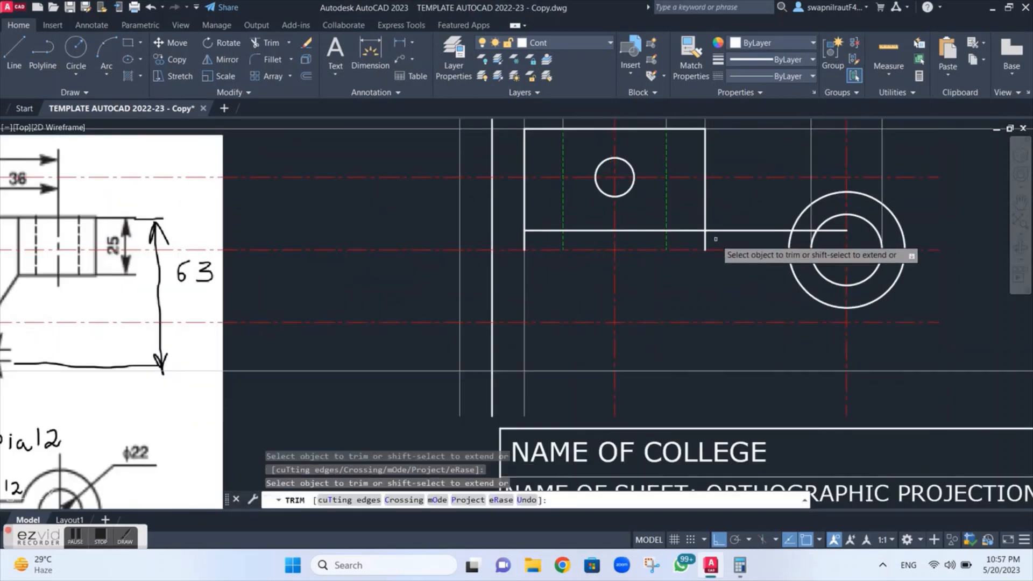
pyautogui.click(706, 239)
pyautogui.press('Return')
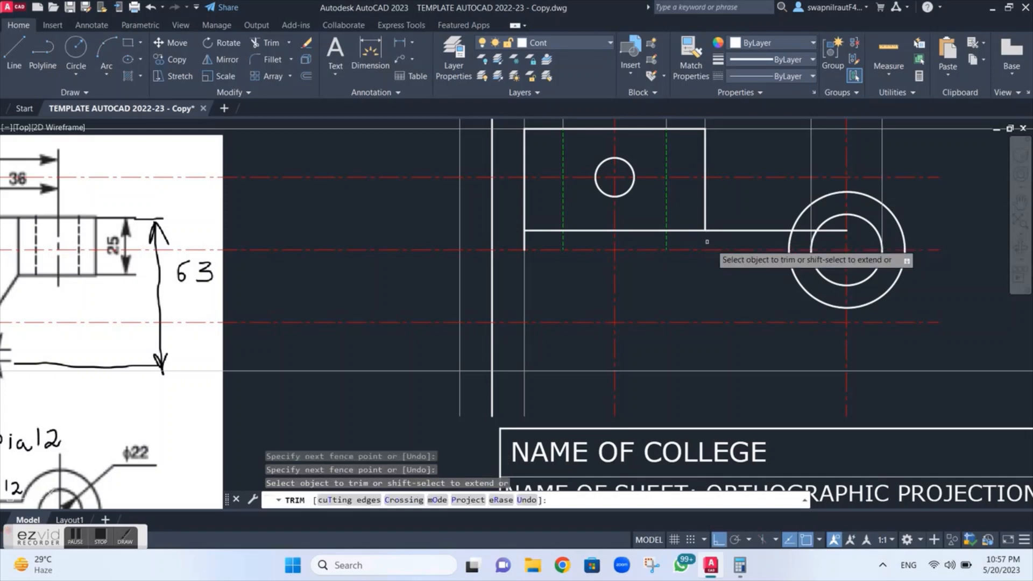
pyautogui.scroll(-2, 701, 276)
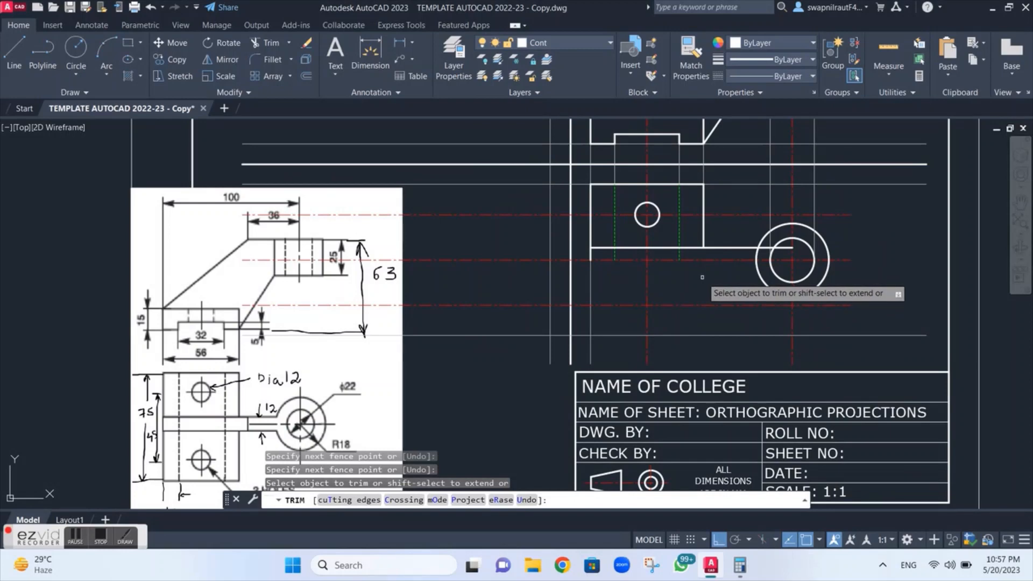
pyautogui.press('Escape')
# On the Proj layer, project the front view's upper slope corner vertically down to the rib line in the top view.
pyautogui.scroll(2, 732, 215)
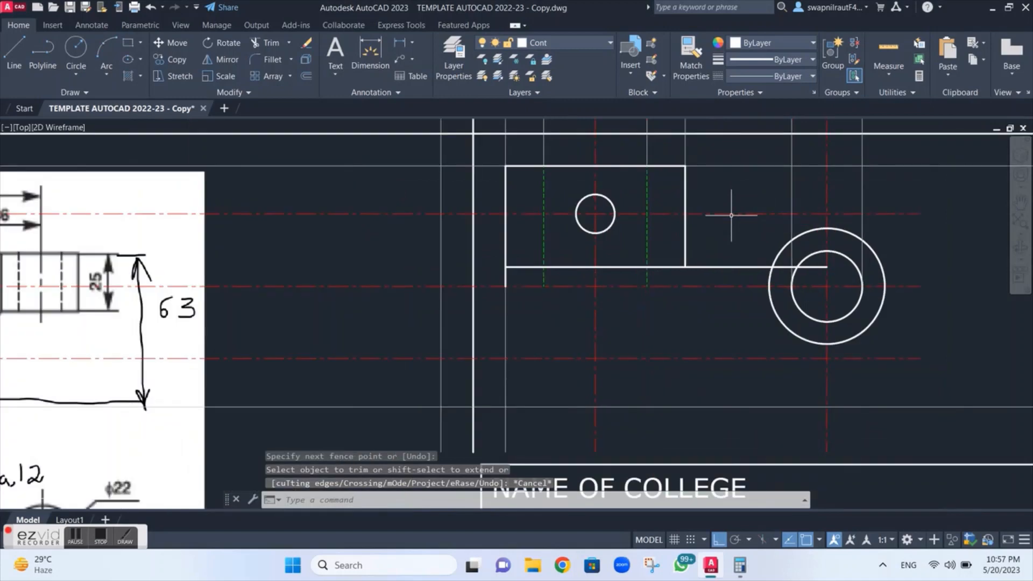
pyautogui.scroll(-4, 730, 215)
pyautogui.moveTo(730, 215)
pyautogui.mouseDown(button='middle')
pyautogui.moveTo(699, 261)
pyautogui.moveTo(680, 268)
pyautogui.mouseUp(button='middle')
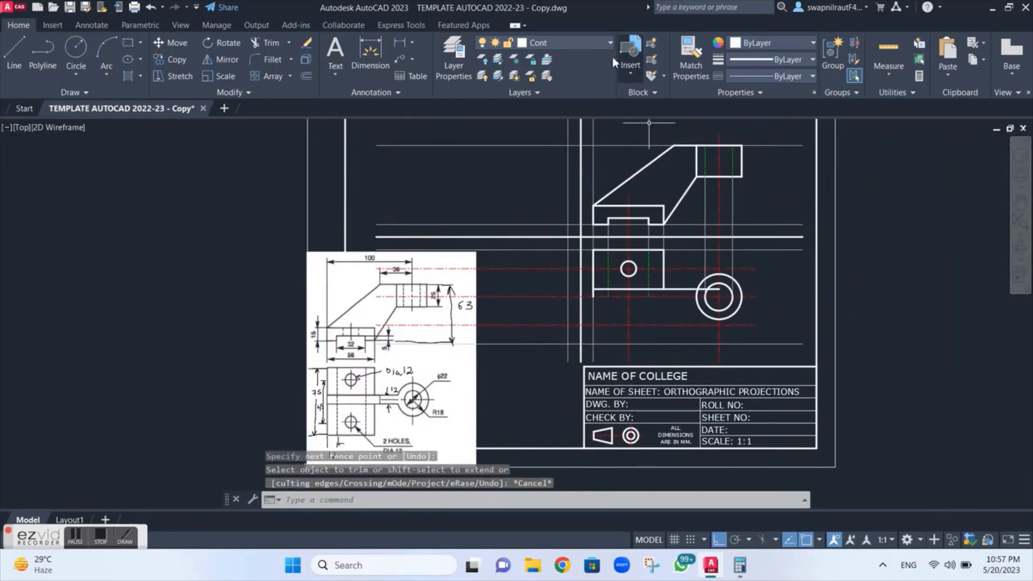
pyautogui.click(587, 49)
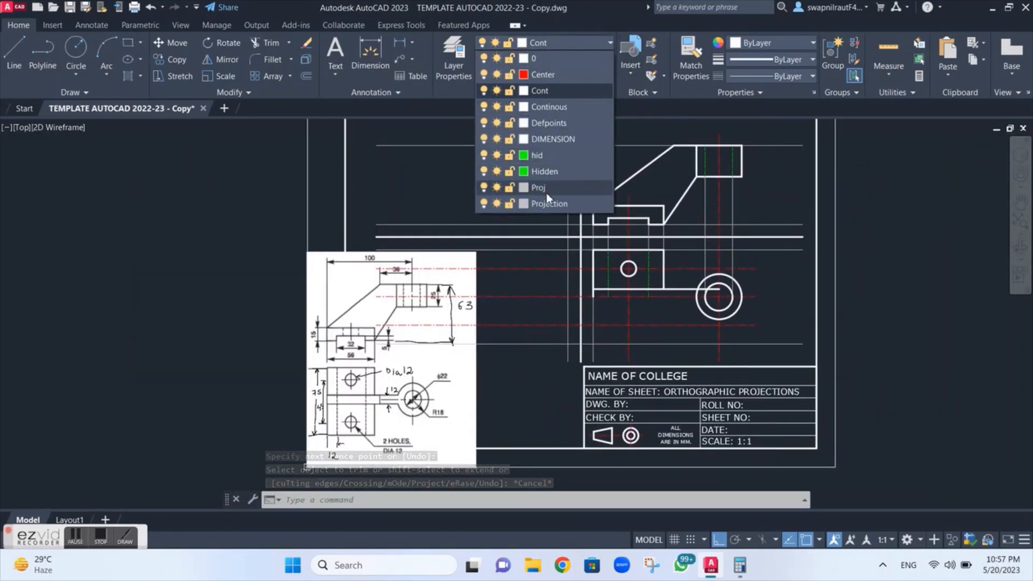
pyautogui.click(545, 189)
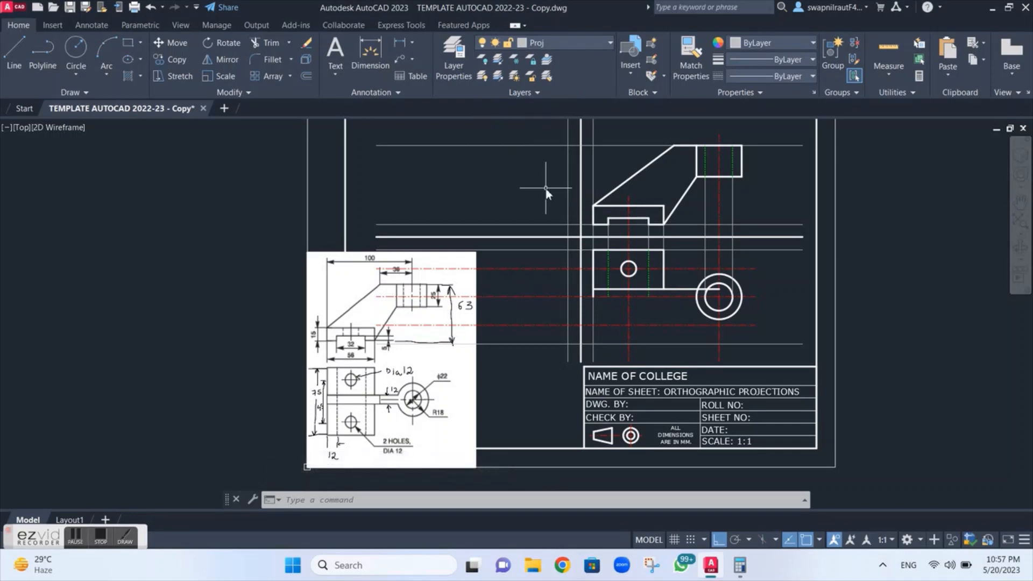
pyautogui.write('l')
pyautogui.press('Return')
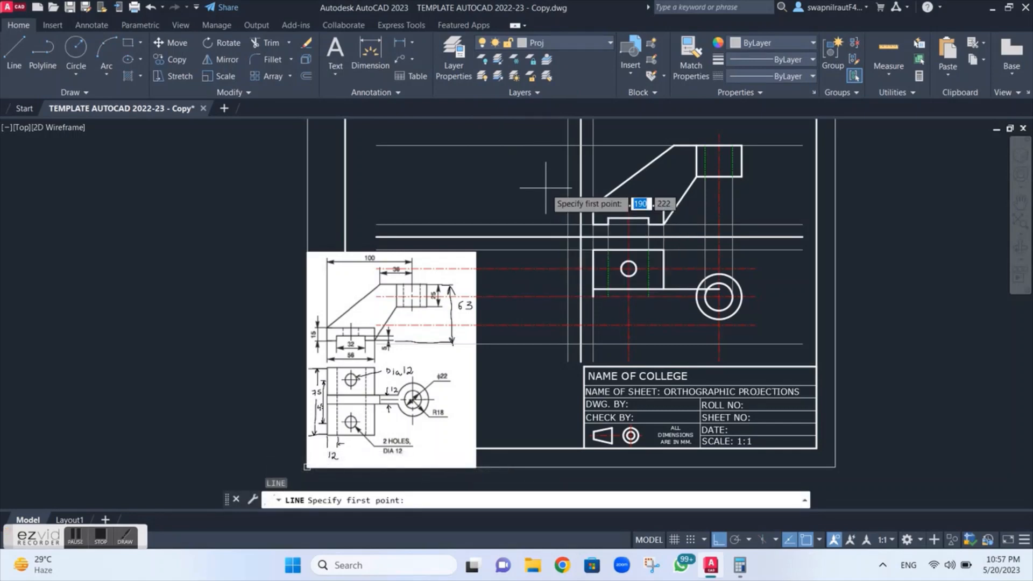
pyautogui.click(673, 145)
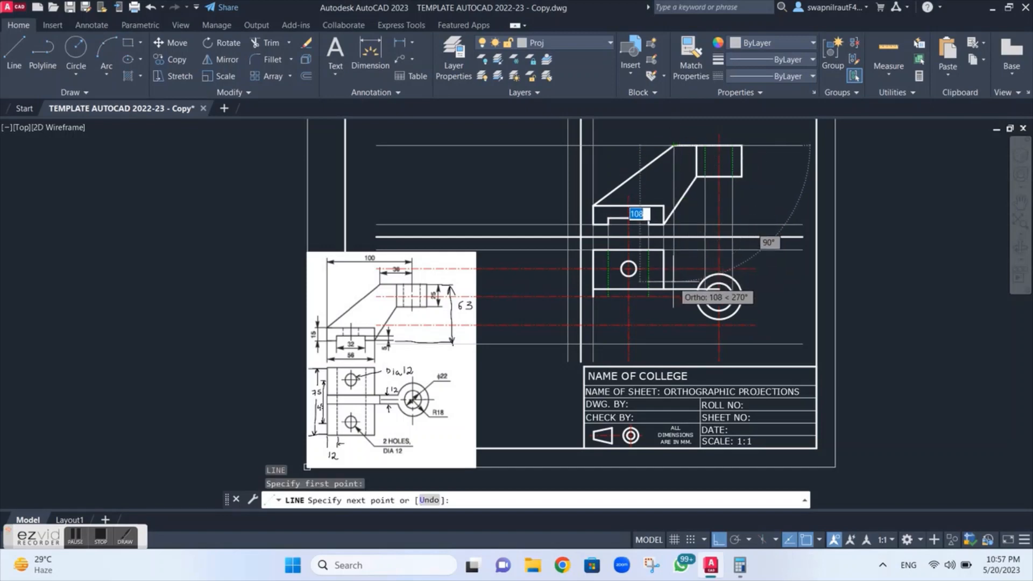
pyautogui.click(672, 291)
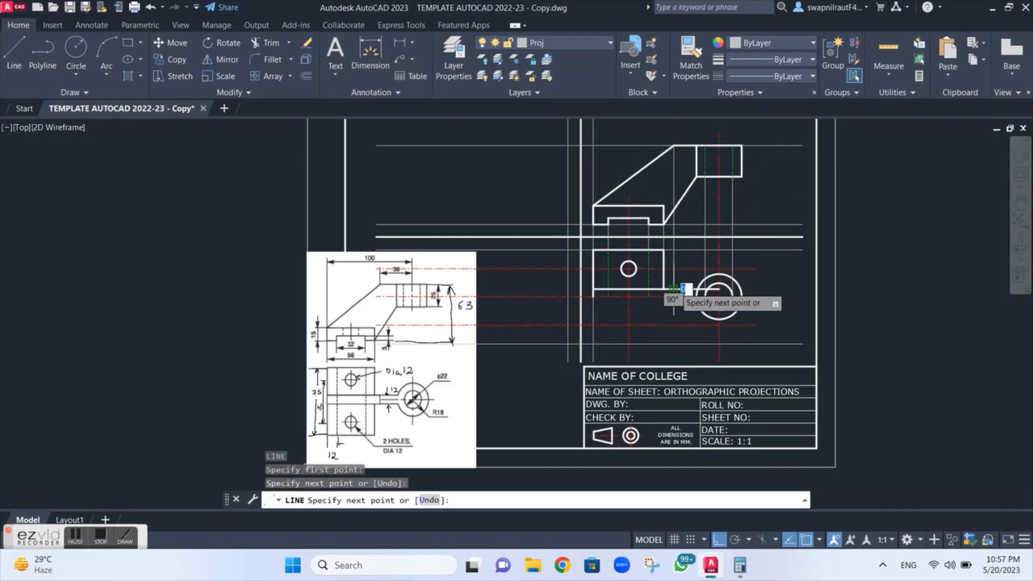
pyautogui.press('Escape')
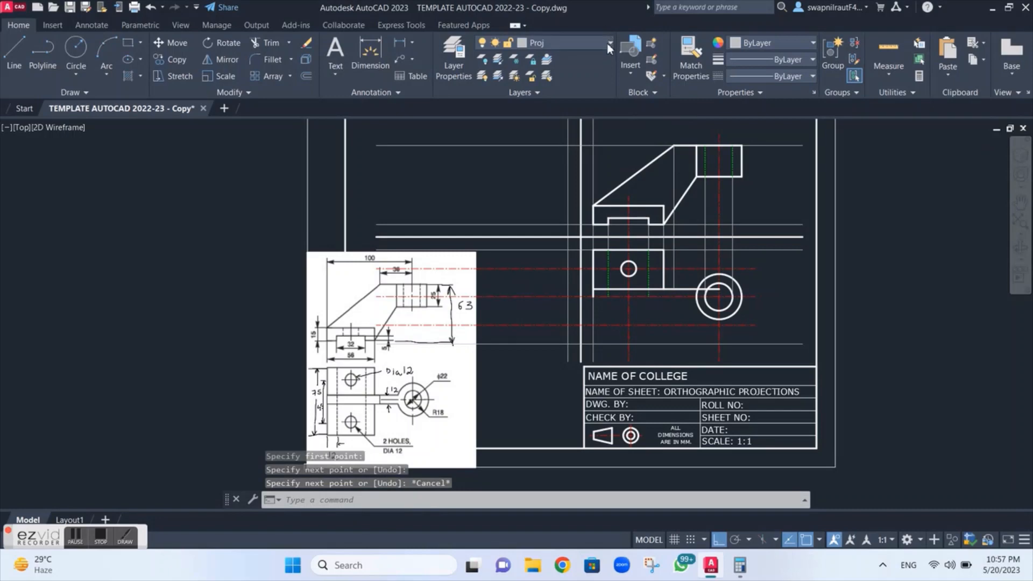
# On the Cont layer, draw a vertical edge from the projected corner point on the rib line to the horizontal centre line.
pyautogui.click(607, 43)
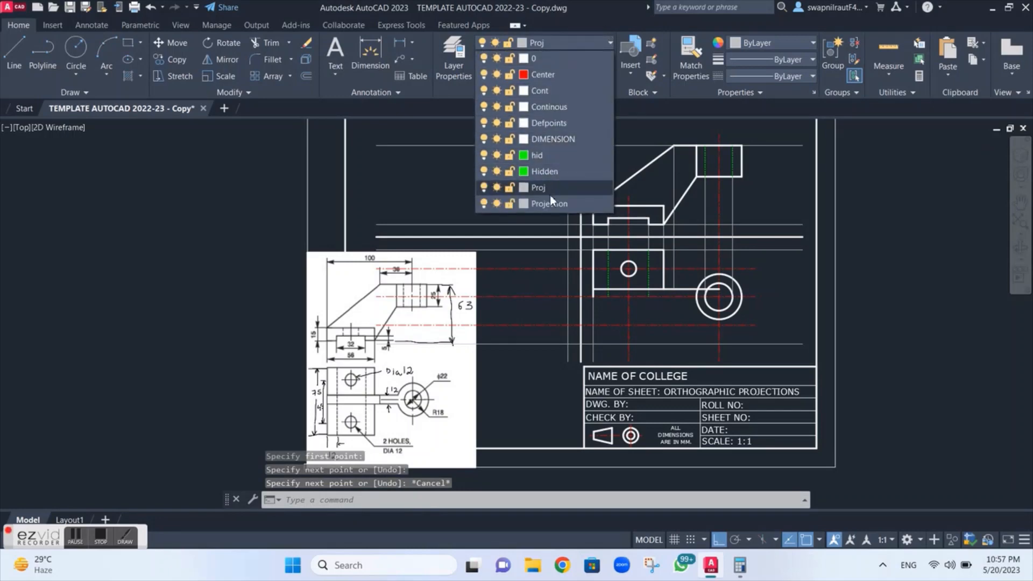
pyautogui.click(555, 92)
pyautogui.scroll(6, 689, 305)
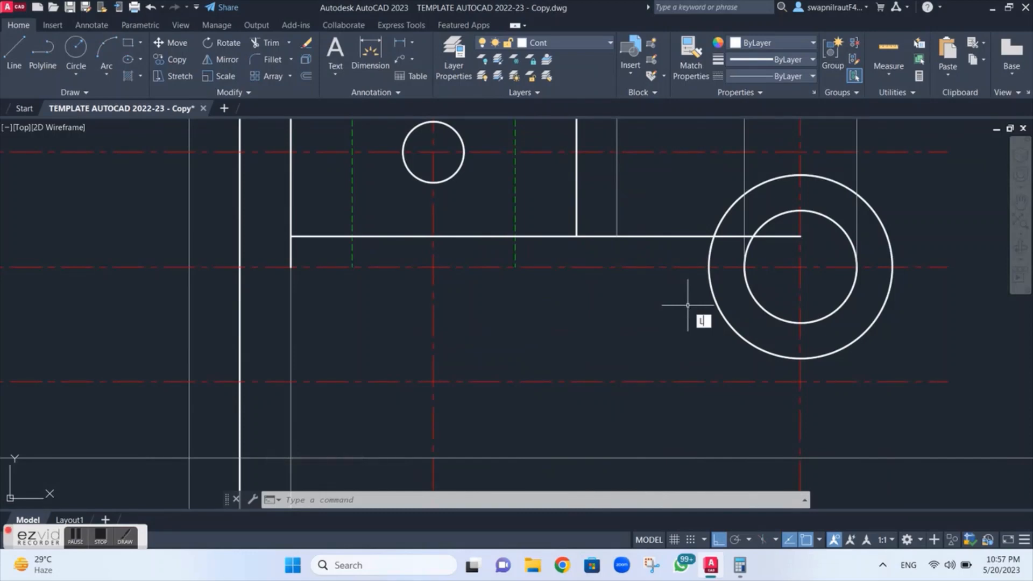
pyautogui.press('Return')
pyautogui.click(616, 236)
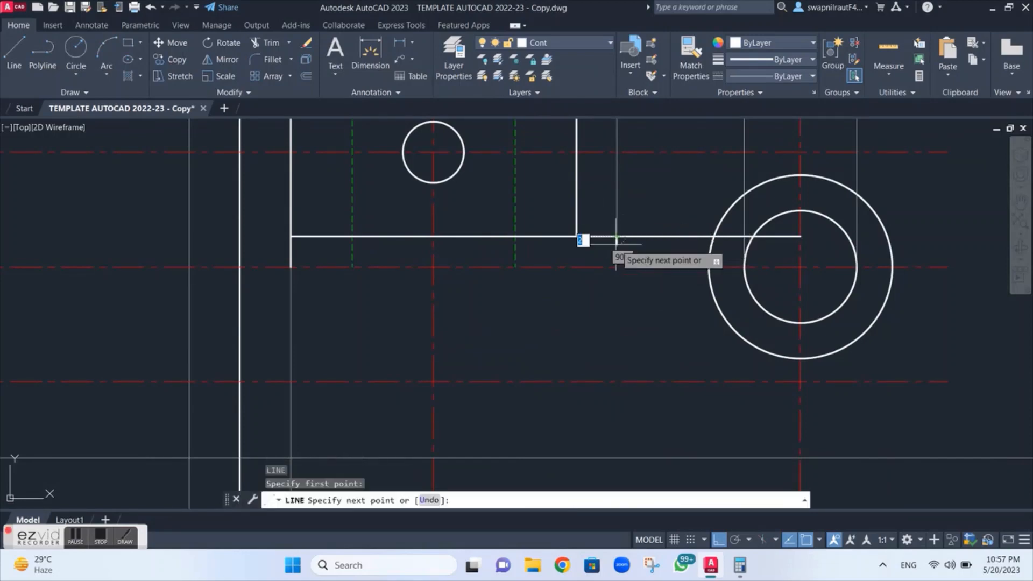
pyautogui.click(617, 266)
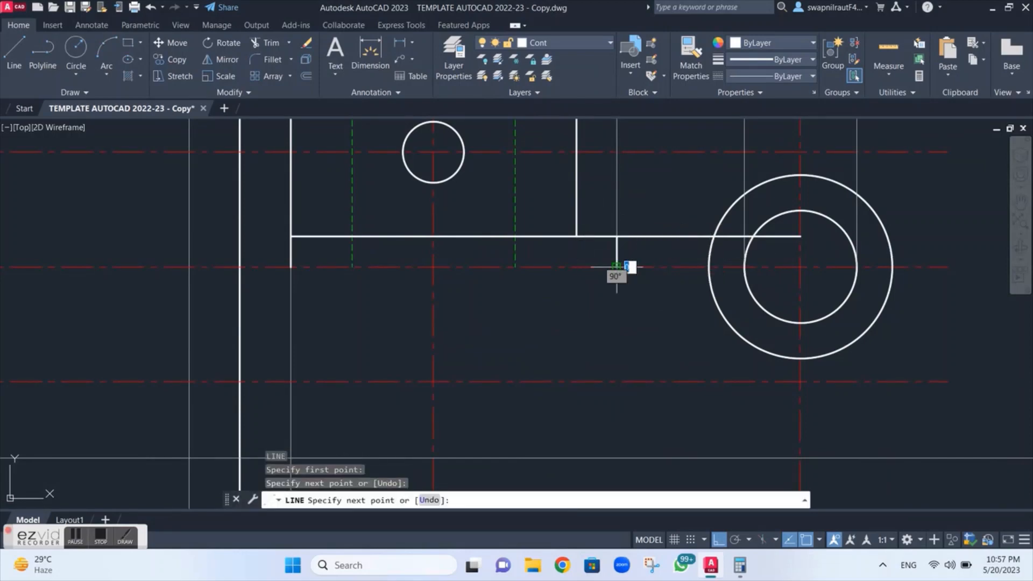
pyautogui.press('Escape')
pyautogui.scroll(-4, 631, 288)
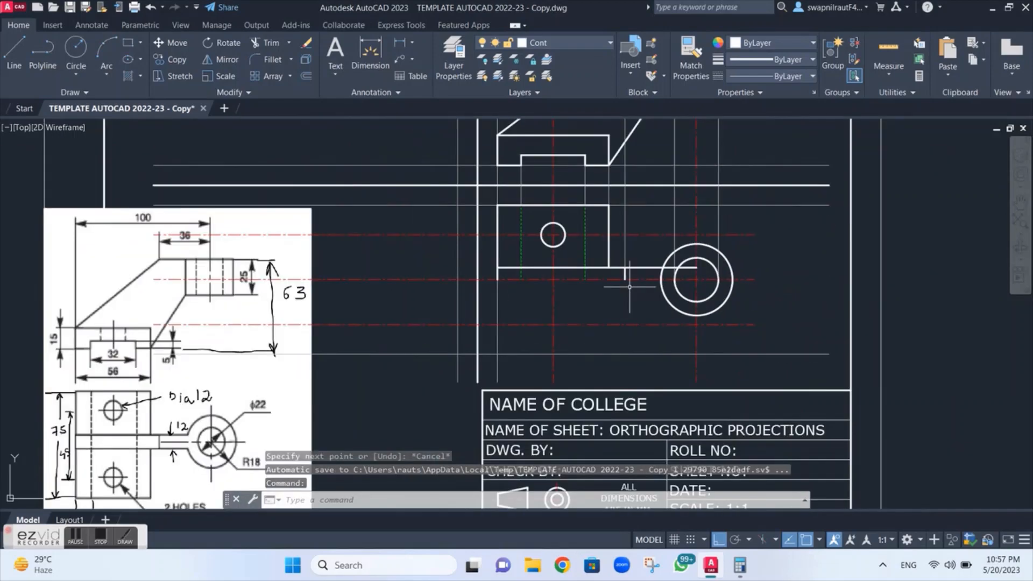
pyautogui.scroll(4, 630, 286)
pyautogui.scroll(-4, 671, 279)
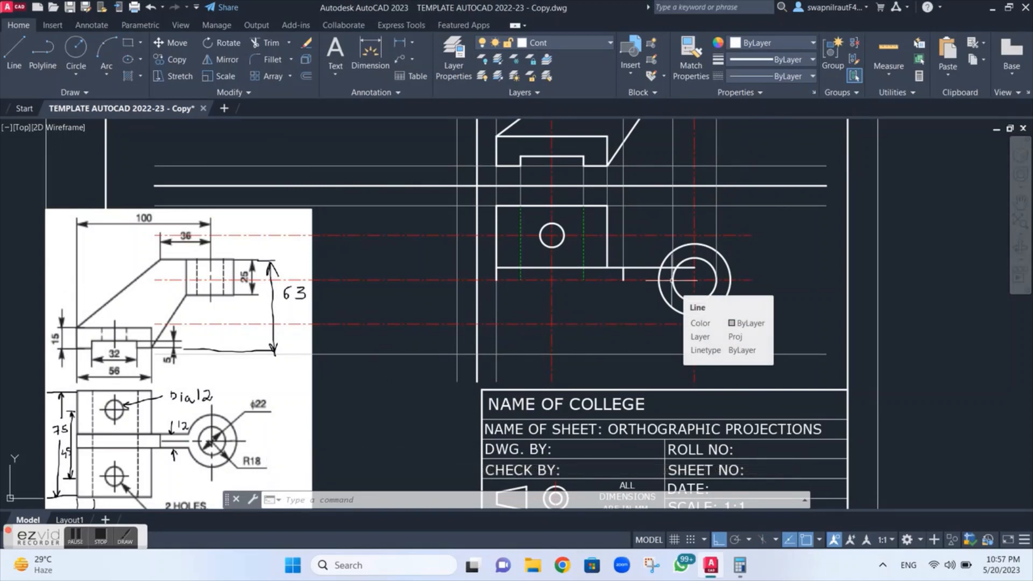
# Trim away the parts of the horizontal rib line that run inside the boss's outer and inner circles in the top view.
pyautogui.scroll(6, 694, 272)
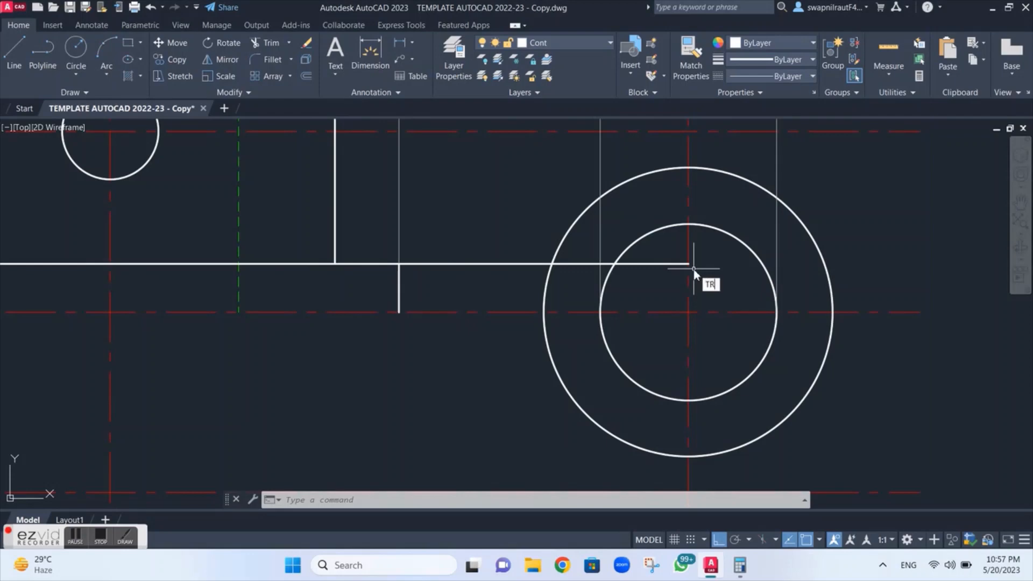
pyautogui.press('Return')
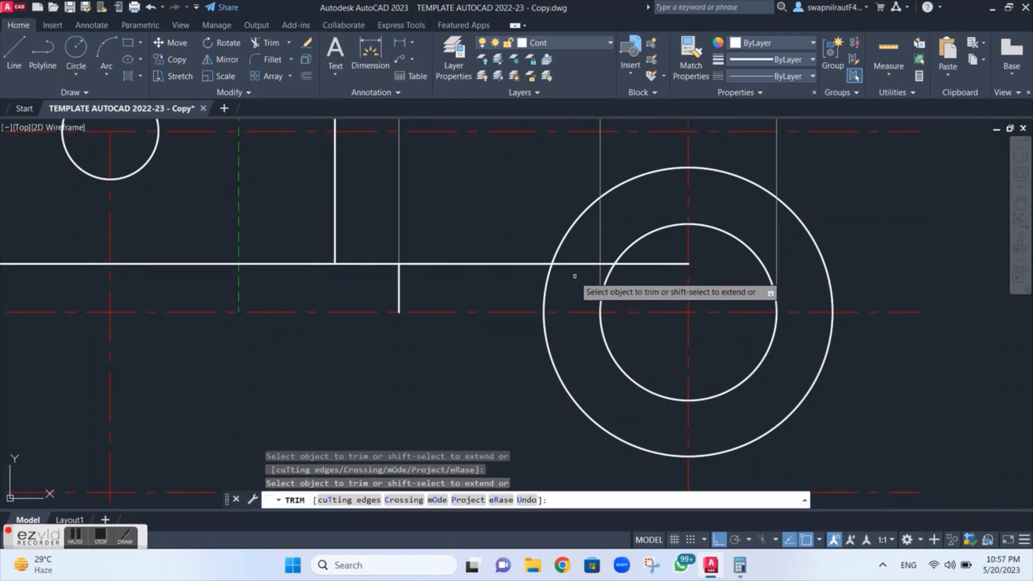
pyautogui.click(575, 276)
pyautogui.click(583, 252)
pyautogui.scroll(4, 610, 259)
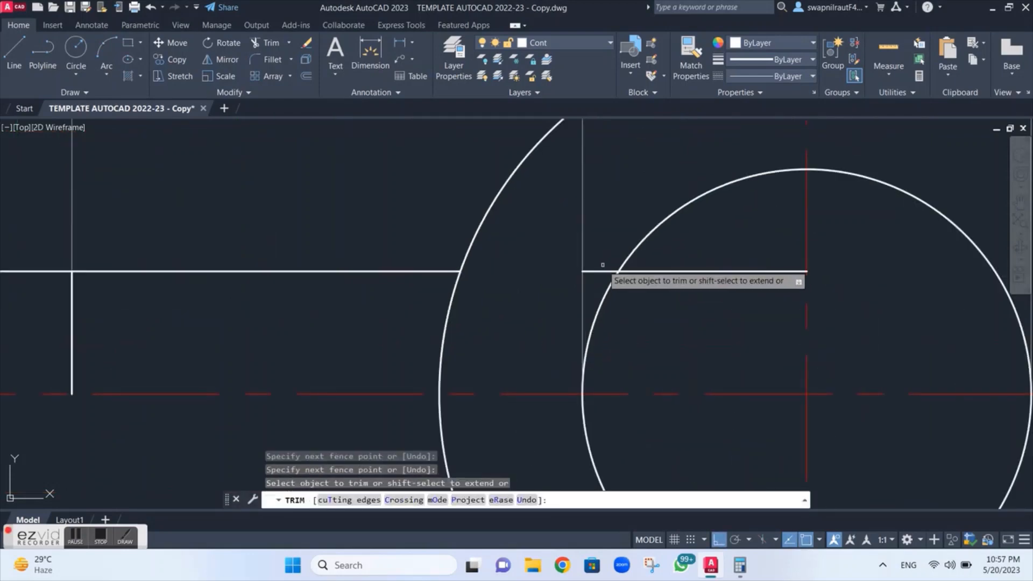
pyautogui.click(601, 263)
pyautogui.click(598, 273)
pyautogui.press('Return')
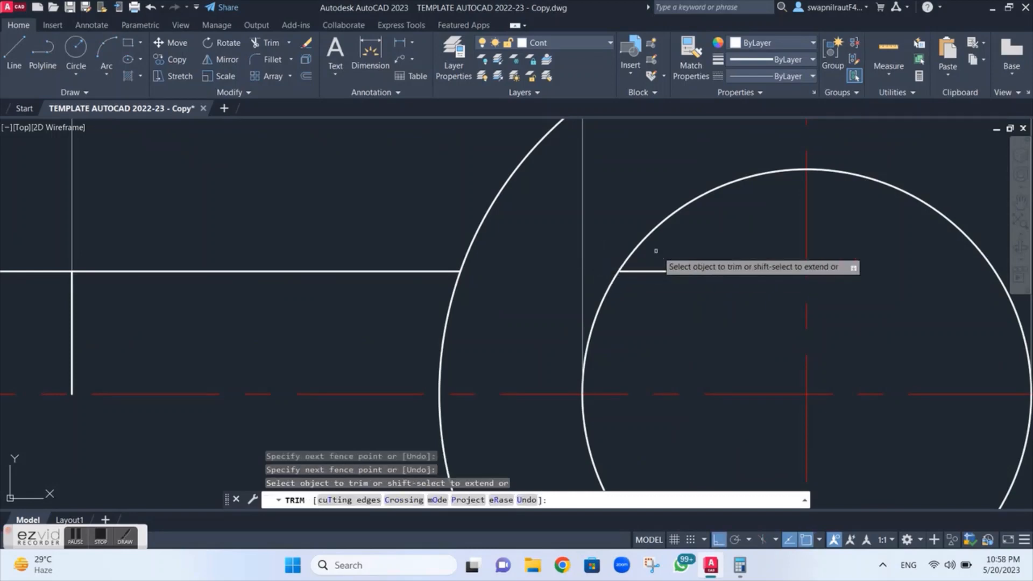
pyautogui.click(691, 253)
pyautogui.click(687, 280)
pyautogui.press('Return')
pyautogui.scroll(-4, 687, 279)
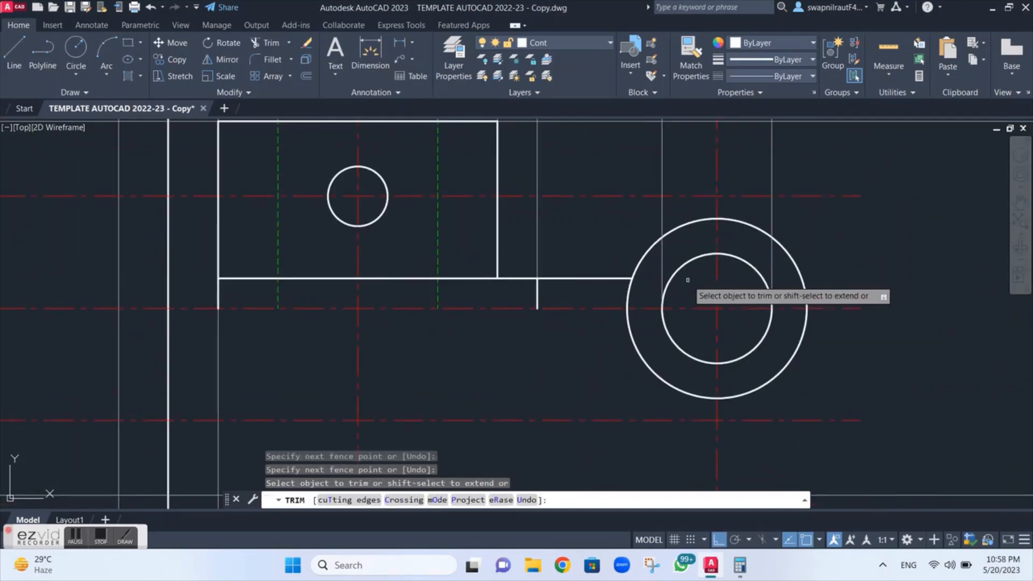
# Trim the short arc of the boss's outer circle between the rib line and the horizontal centre line.
pyautogui.scroll(-5, 688, 279)
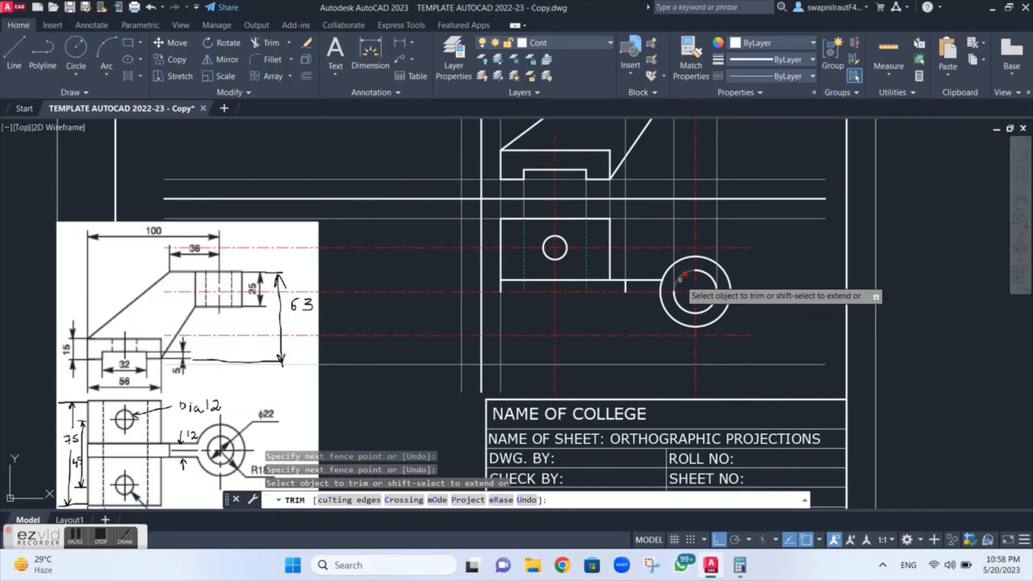
pyautogui.scroll(5, 651, 288)
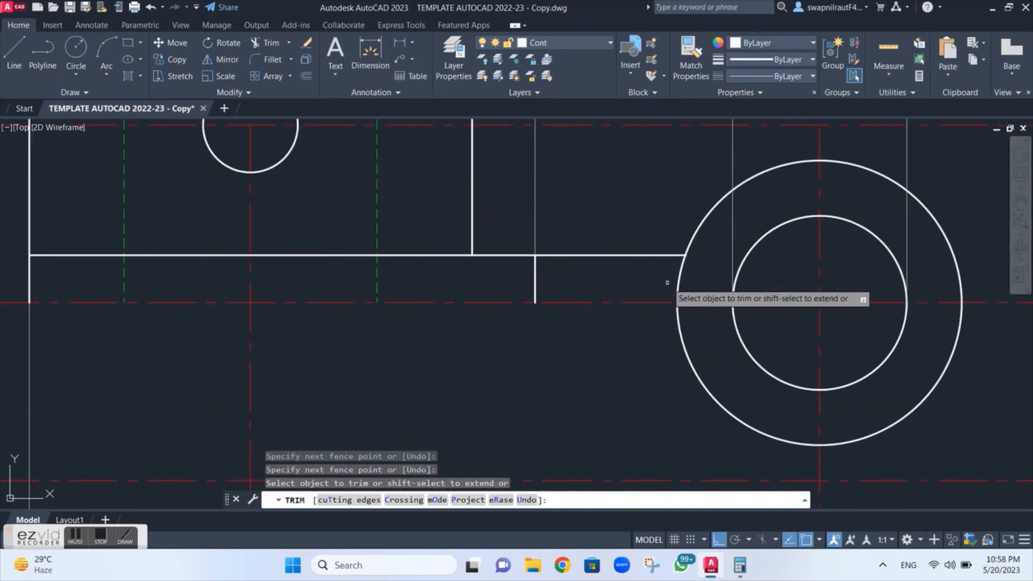
pyautogui.moveTo(651, 287); pyautogui.dragTo(688, 279)
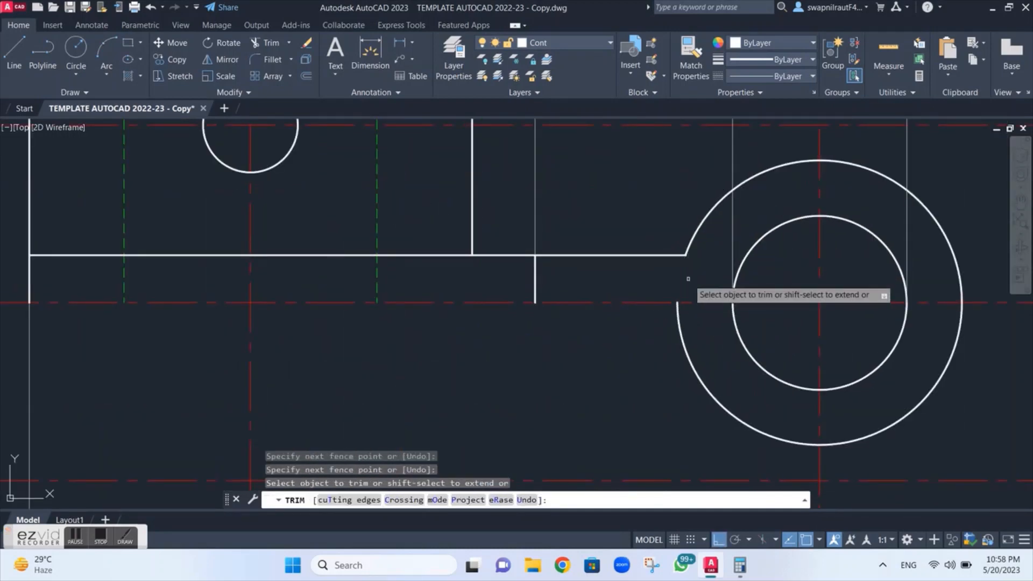
pyautogui.press('Escape')
# Mirror the top view's upper-half base edges, hidden lines, hole, rib line and short vertical edge about the horizontal centre line, keeping the source objects.
pyautogui.scroll(-4, 682, 281)
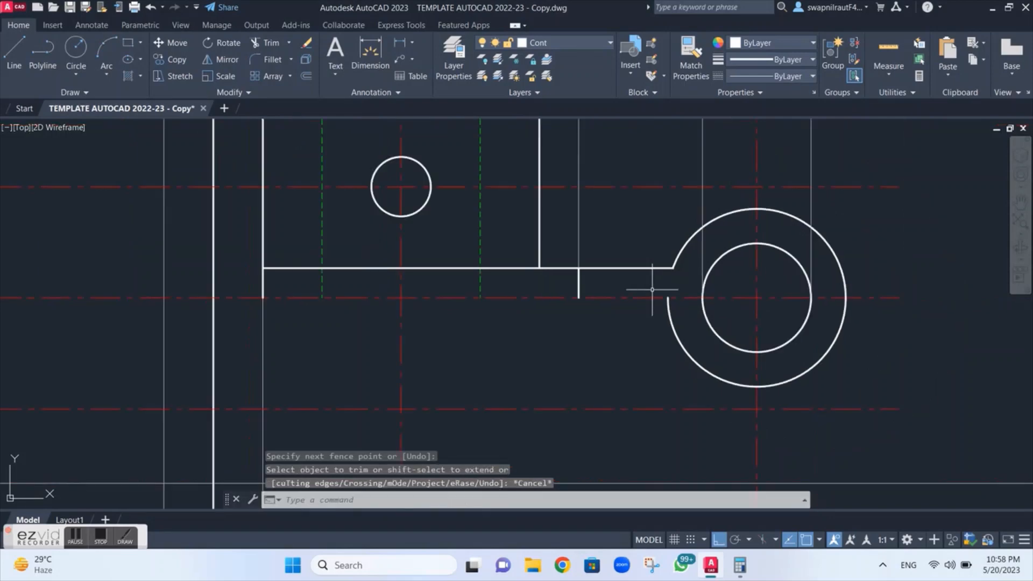
pyautogui.scroll(-5, 614, 317)
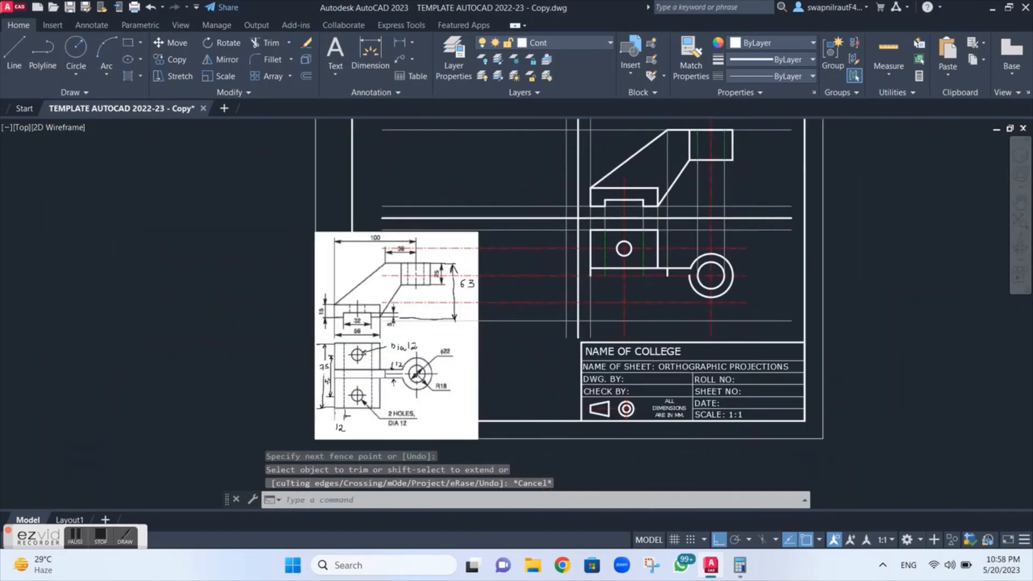
pyautogui.scroll(2, 680, 277)
pyautogui.scroll(2, 681, 277)
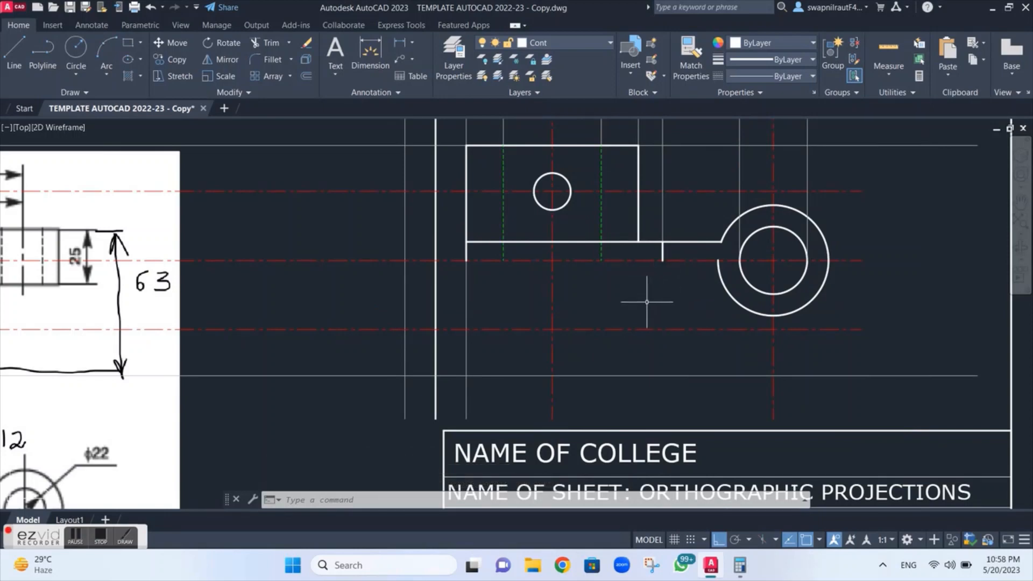
pyautogui.write('i')
pyautogui.press('Return')
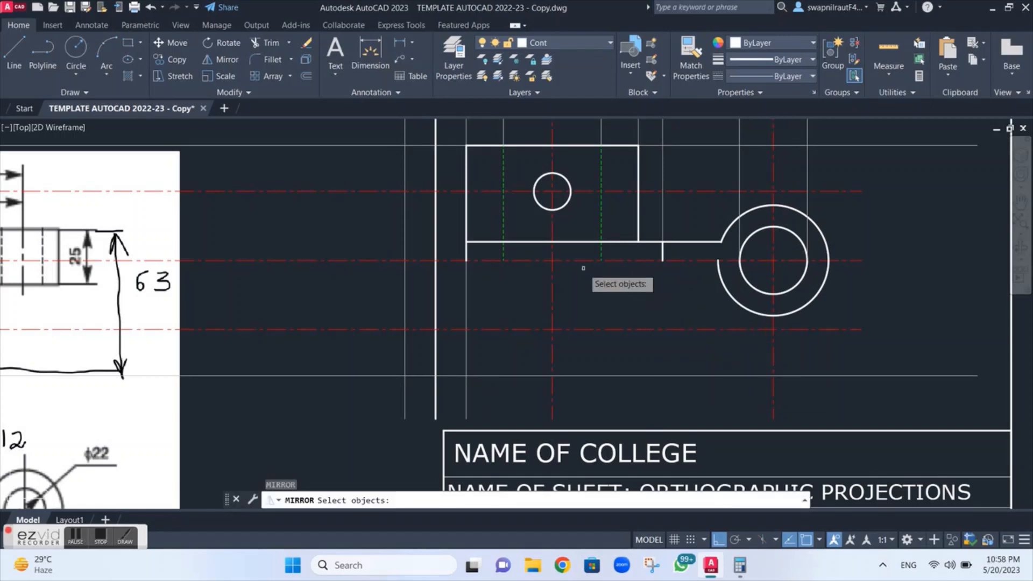
pyautogui.click(466, 184)
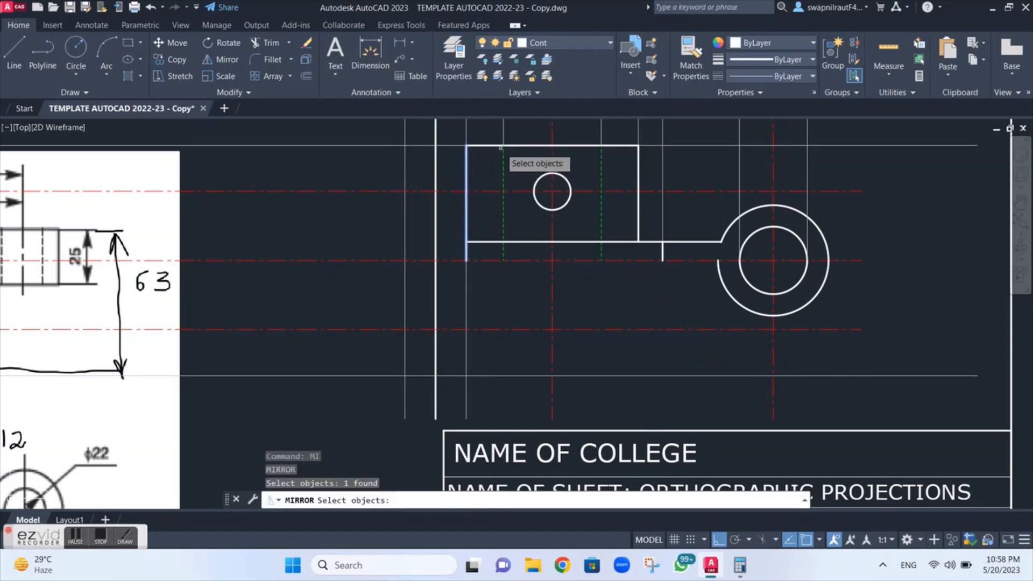
pyautogui.click(490, 145)
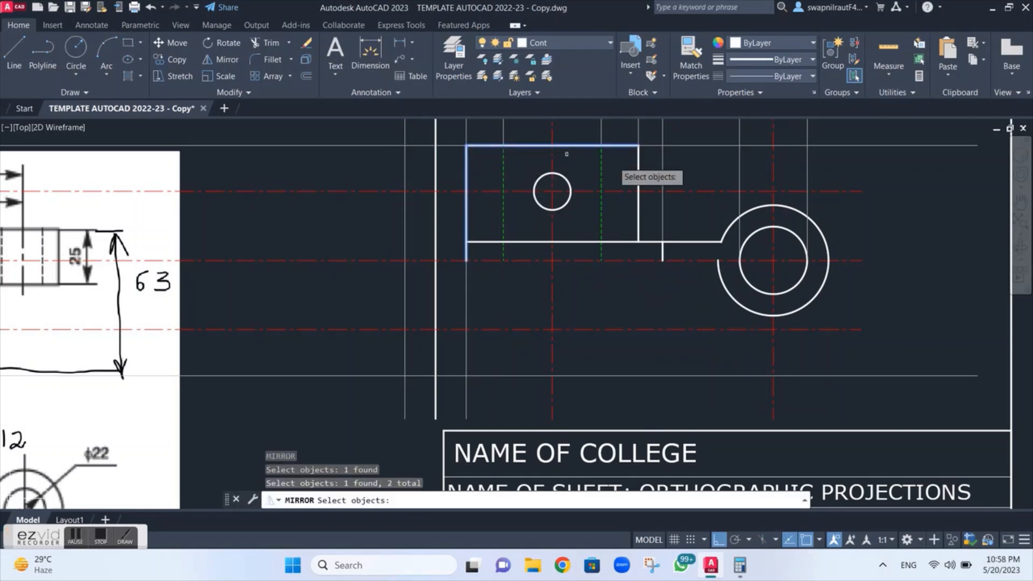
pyautogui.click(638, 171)
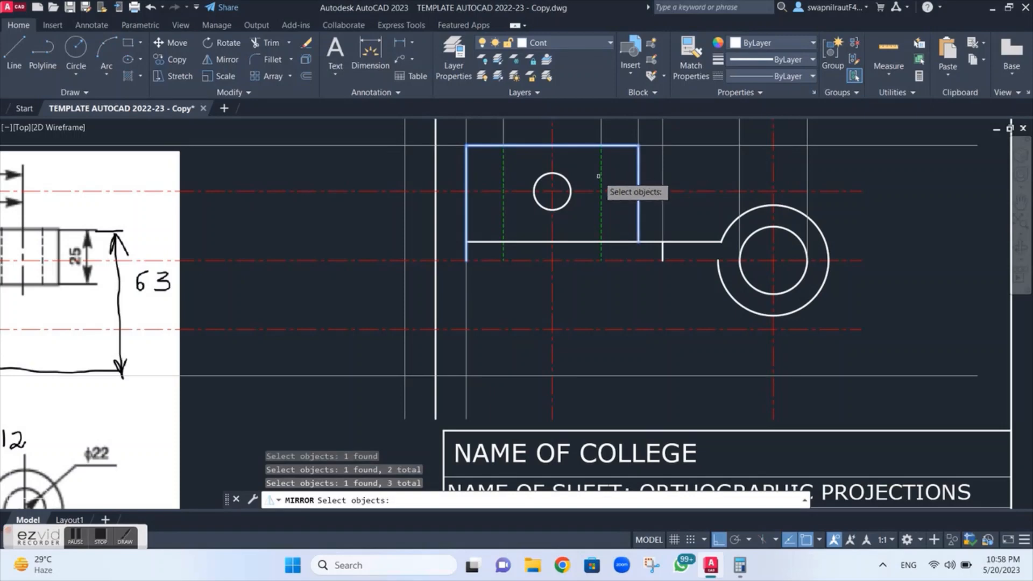
pyautogui.click(601, 175)
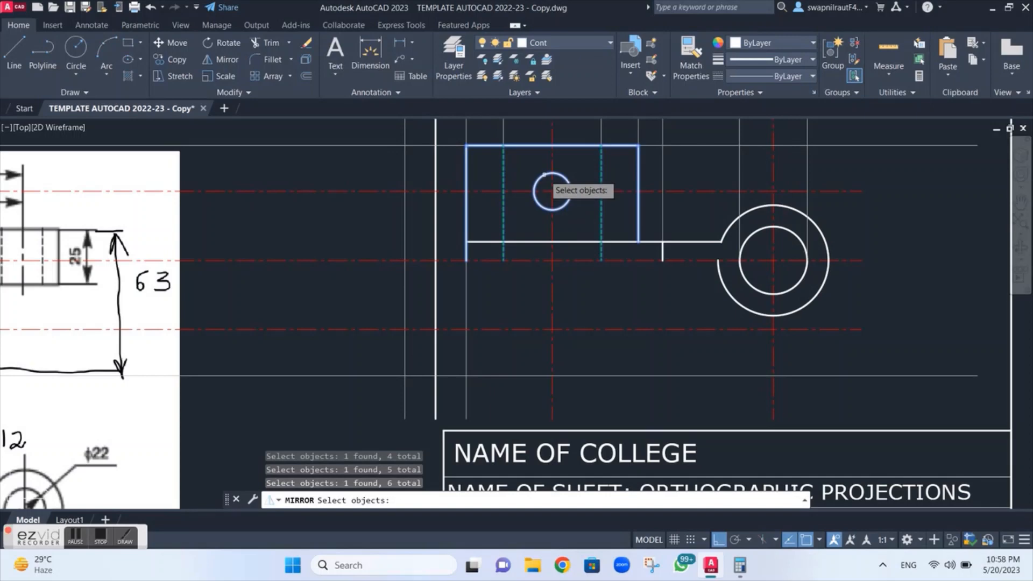
pyautogui.click(524, 241)
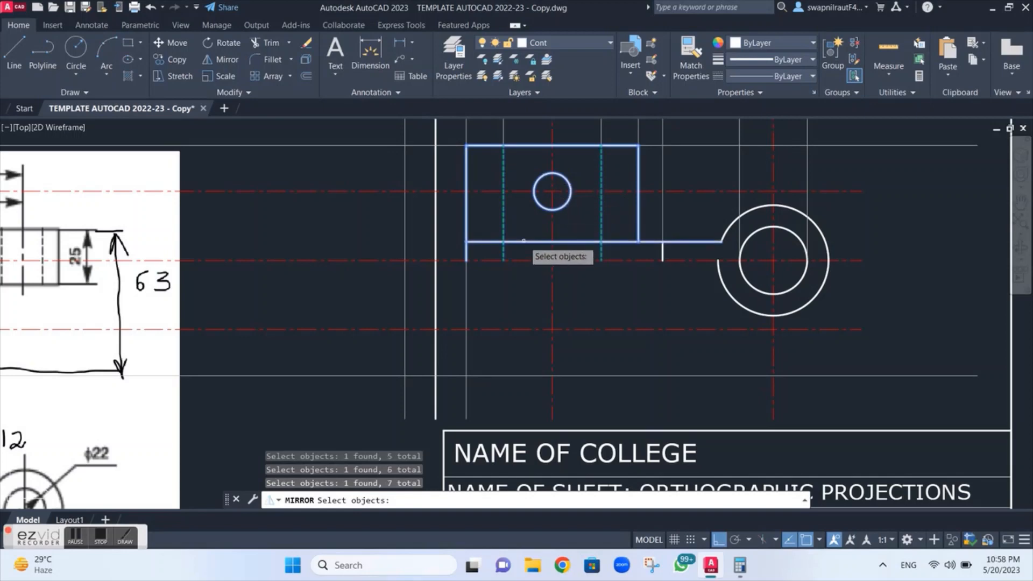
pyautogui.click(662, 252)
pyautogui.press('Return')
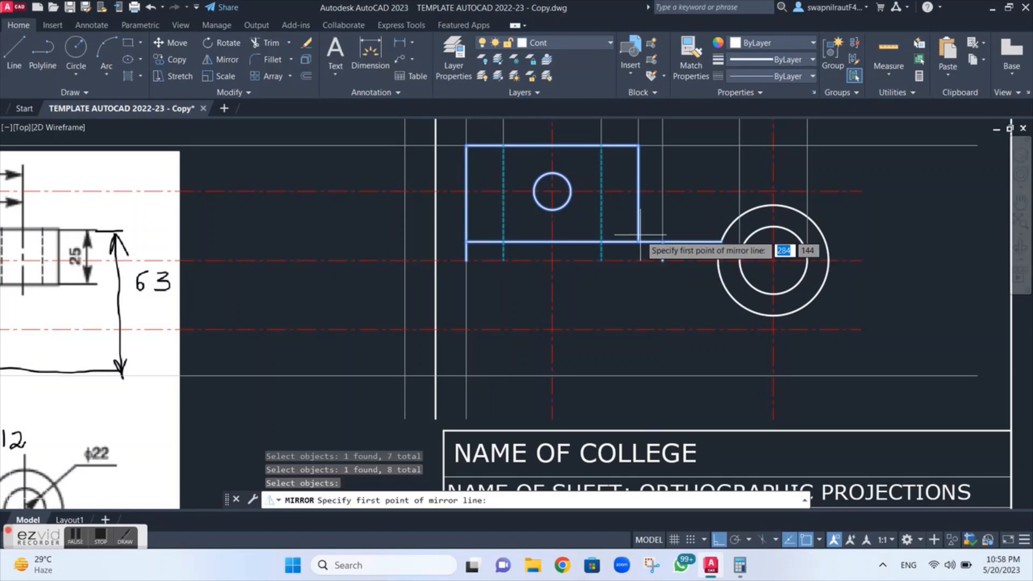
pyautogui.click(466, 261)
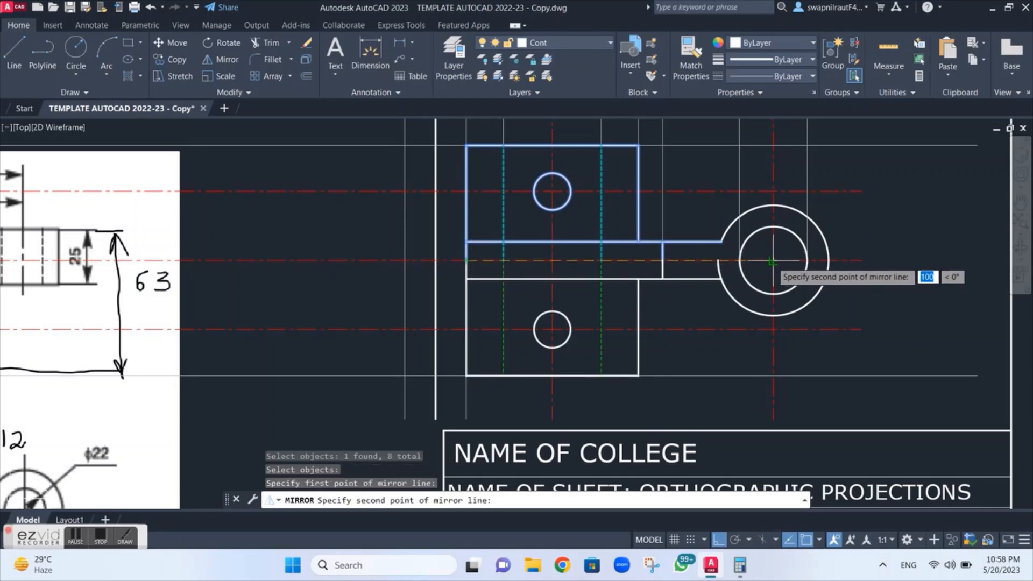
pyautogui.click(771, 262)
pyautogui.click(800, 309)
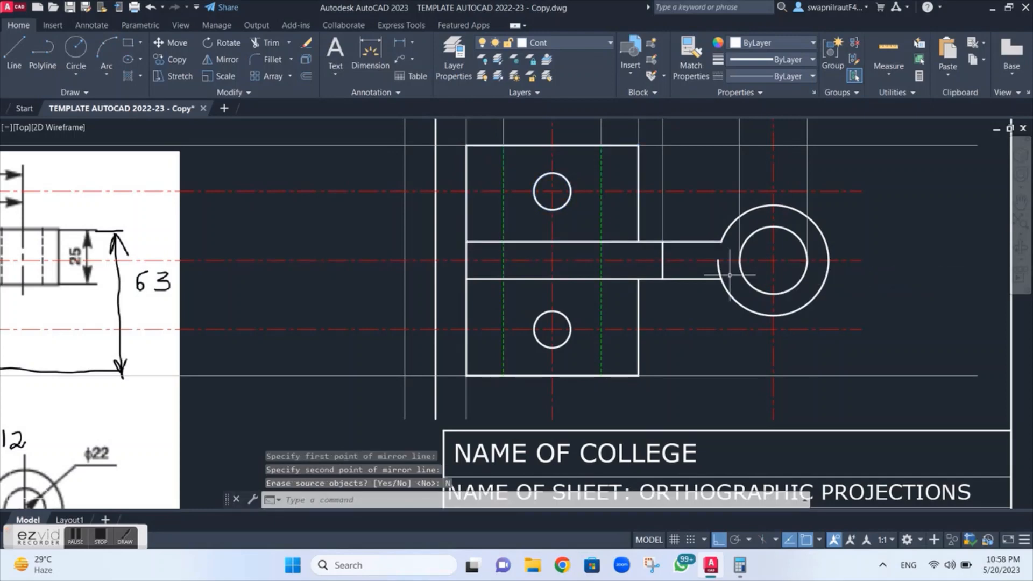
# Trim the leftover arc of the boss's outer circle between the horizontal centre line and the lower rib line.
pyautogui.press('Return')
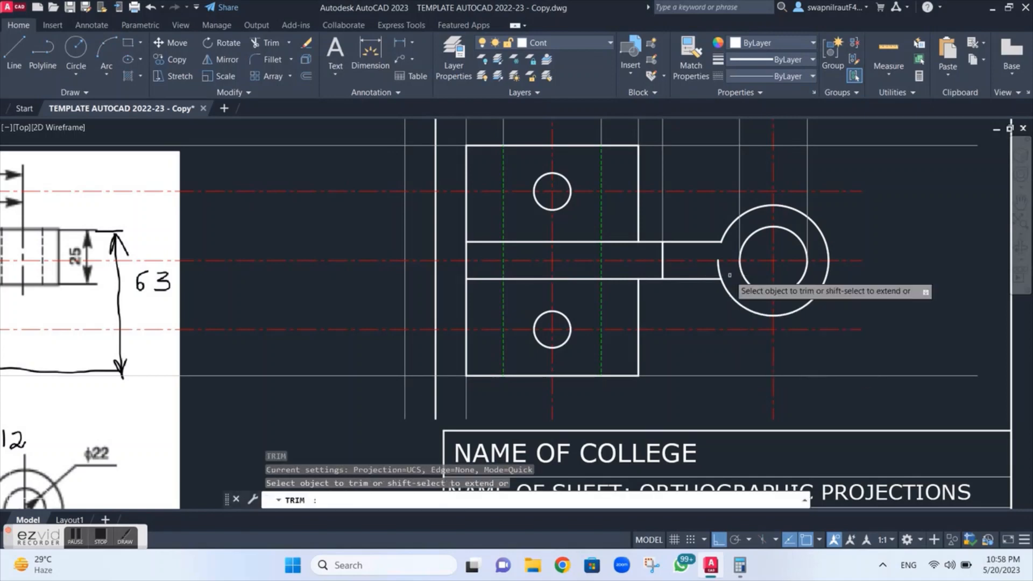
pyautogui.click(719, 267)
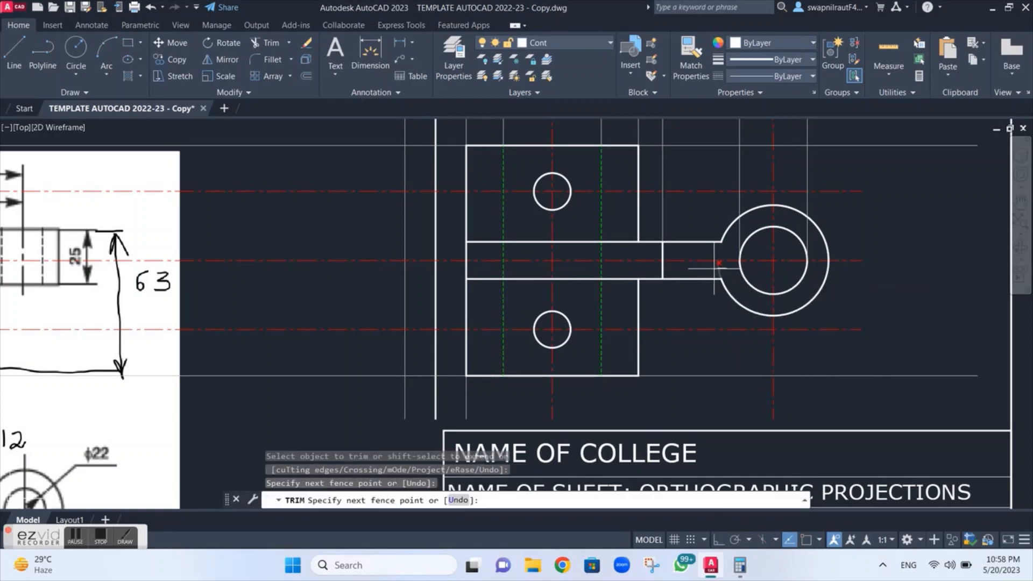
pyautogui.press('Return')
pyautogui.scroll(-2, 729, 260)
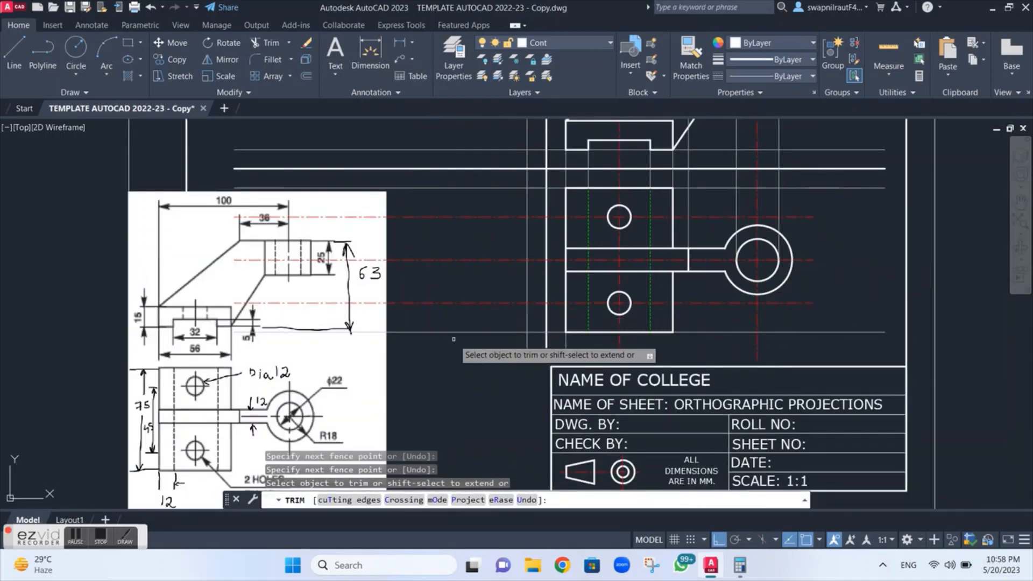
pyautogui.press('Escape')
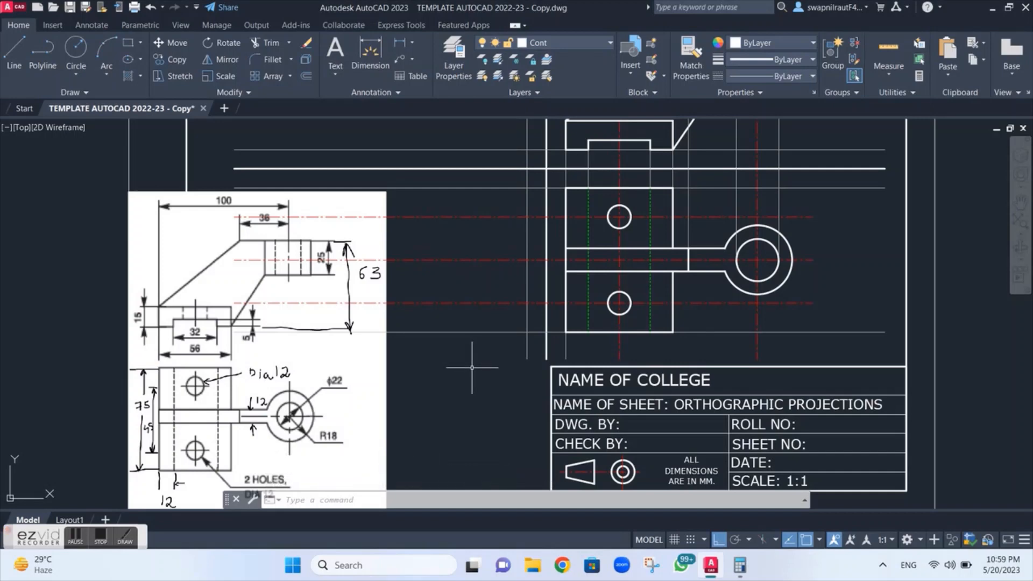
pyautogui.scroll(-2, 472, 367)
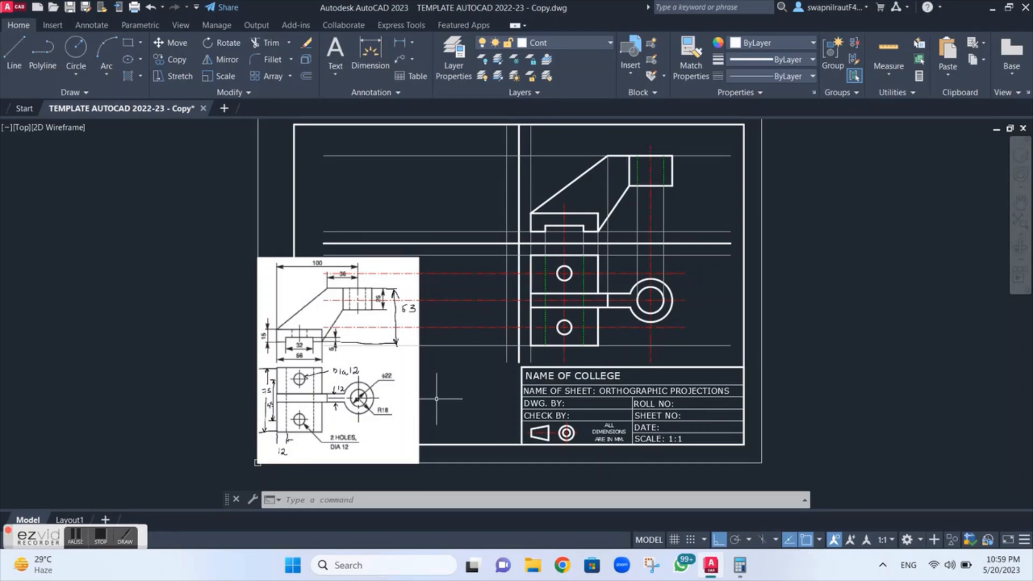
pyautogui.click(100, 545)
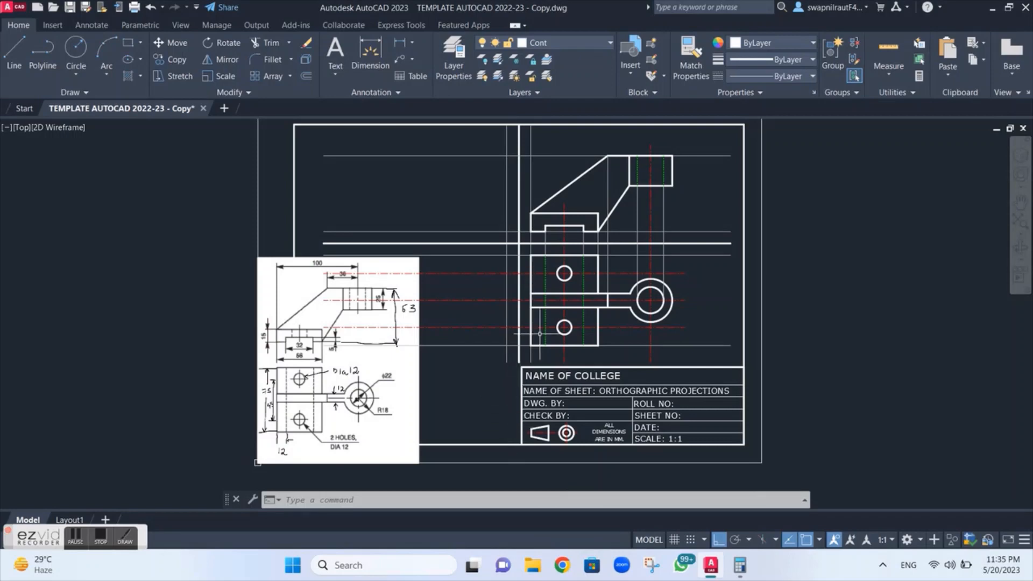
# On the Proj layer, project both sides of the top view's upper hole vertically up to the slot's top edge in the front view.
pyautogui.scroll(4, 540, 334)
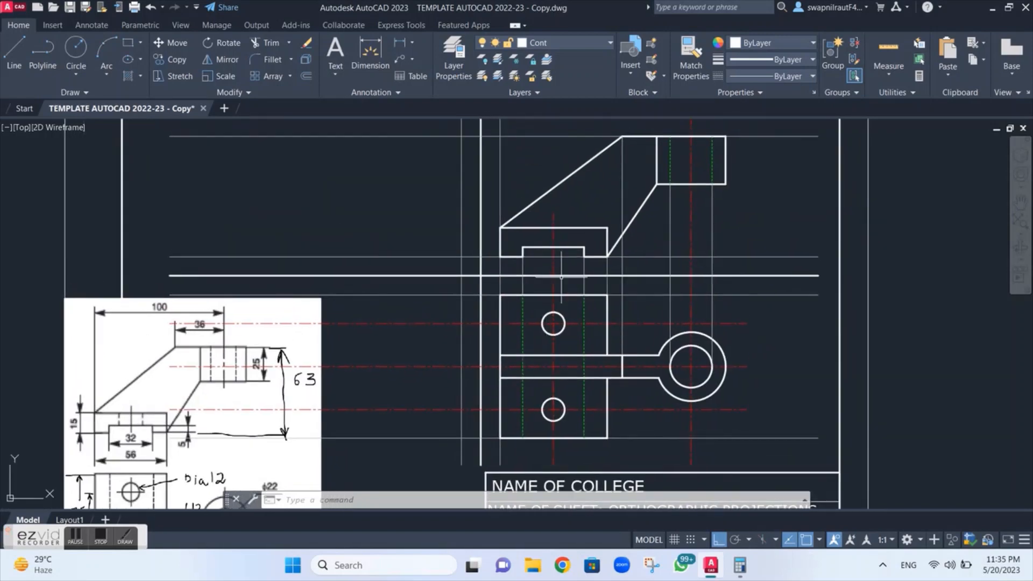
pyautogui.scroll(2, 561, 277)
pyautogui.click(579, 44)
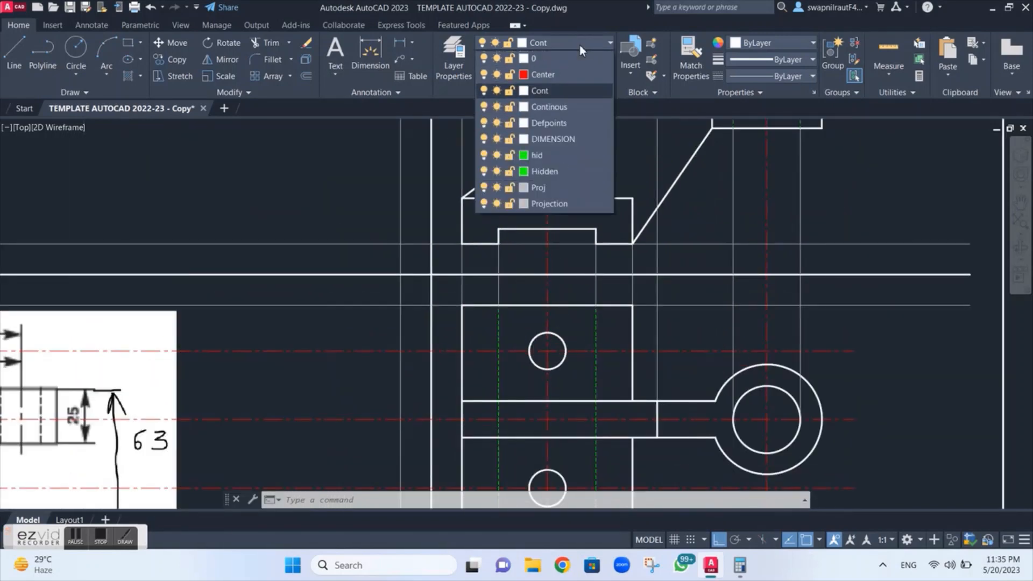
pyautogui.click(548, 186)
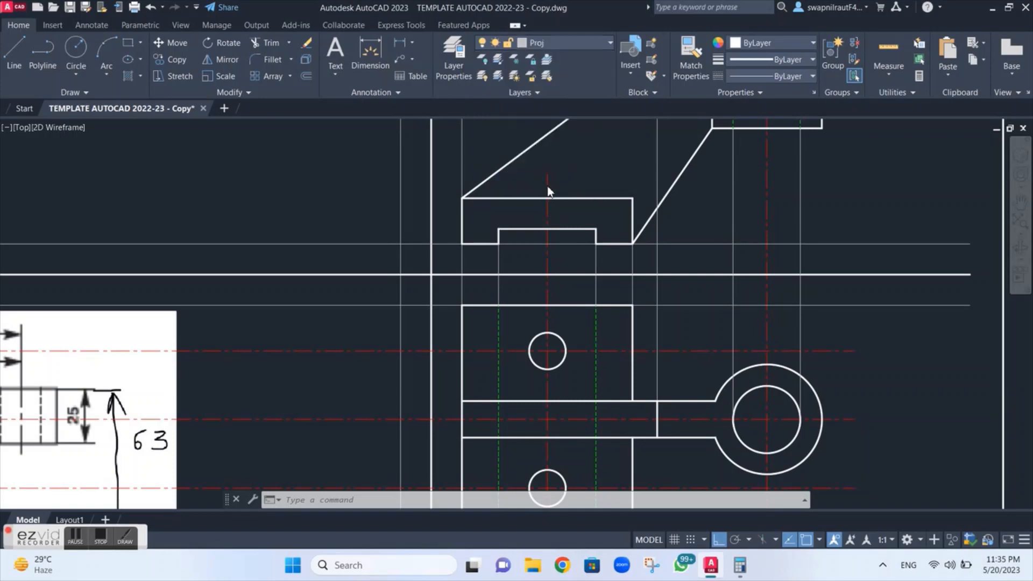
pyautogui.write('l')
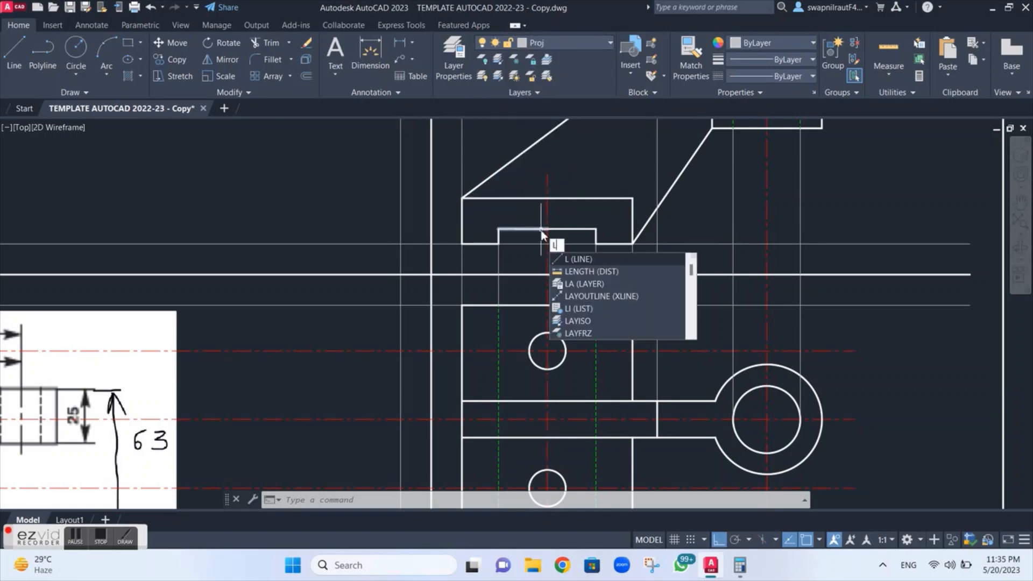
pyautogui.press('Return')
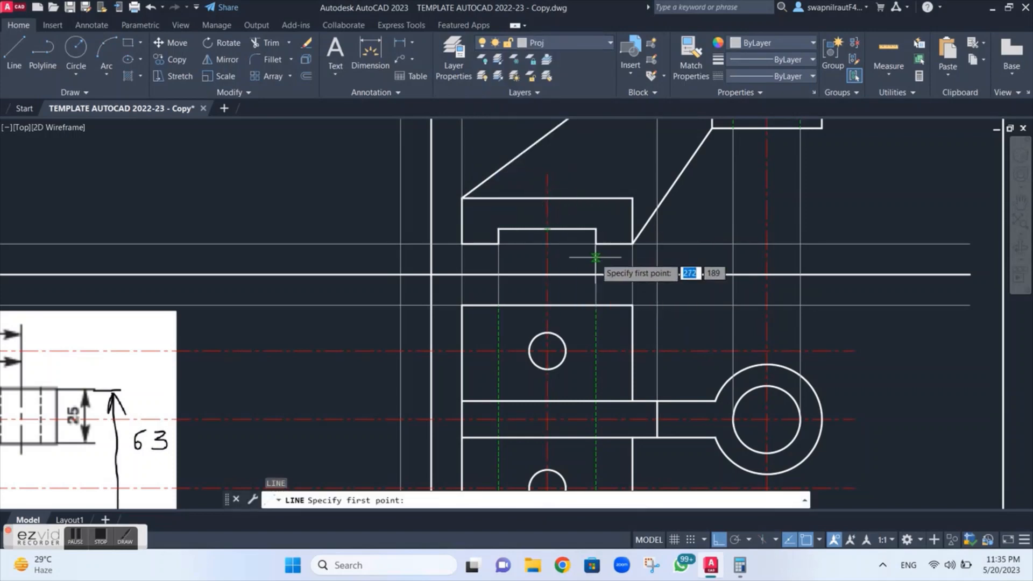
pyautogui.click(564, 350)
pyautogui.click(564, 230)
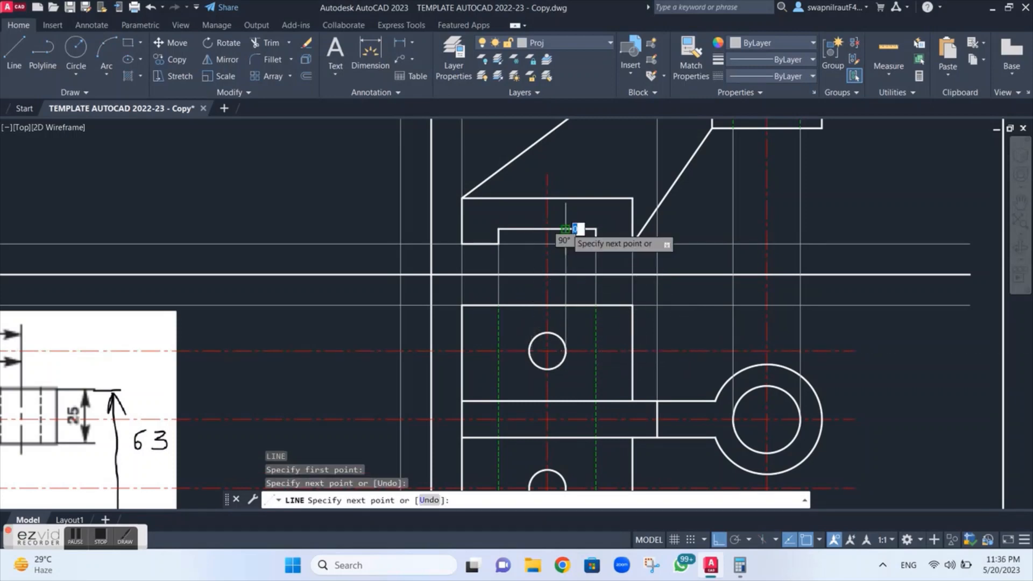
pyautogui.press('Escape')
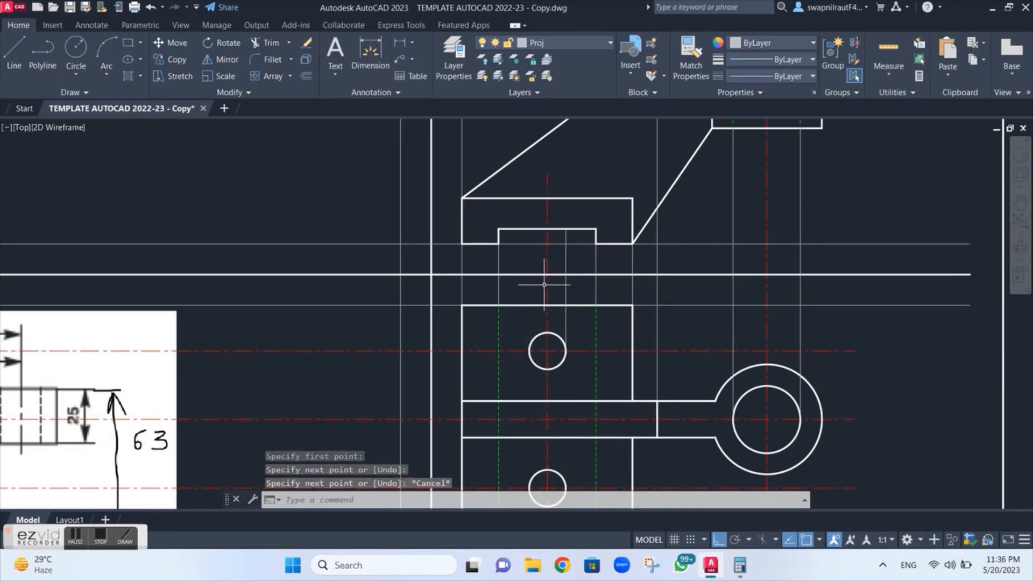
pyautogui.press('space')
pyautogui.click(529, 350)
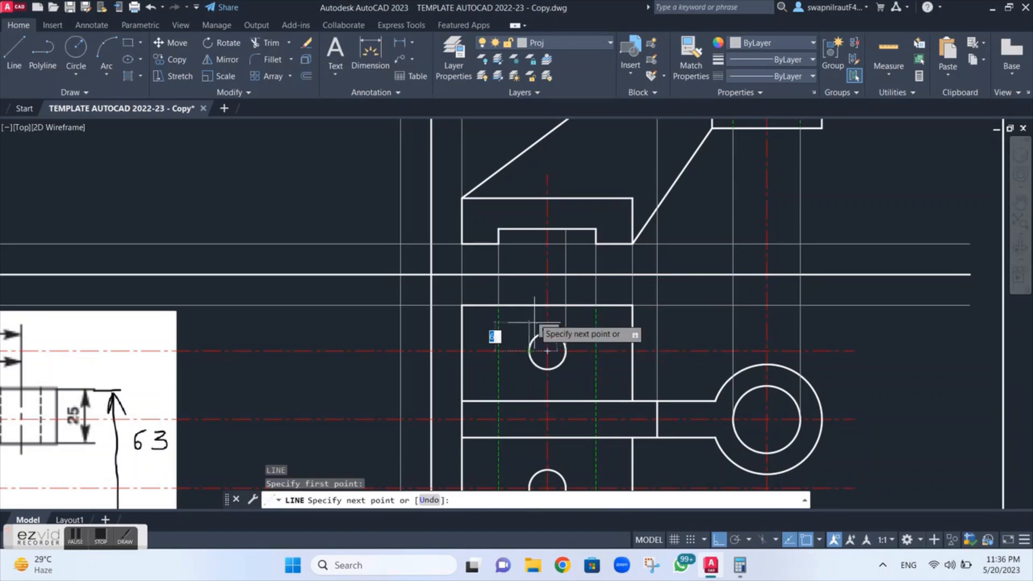
pyautogui.click(528, 231)
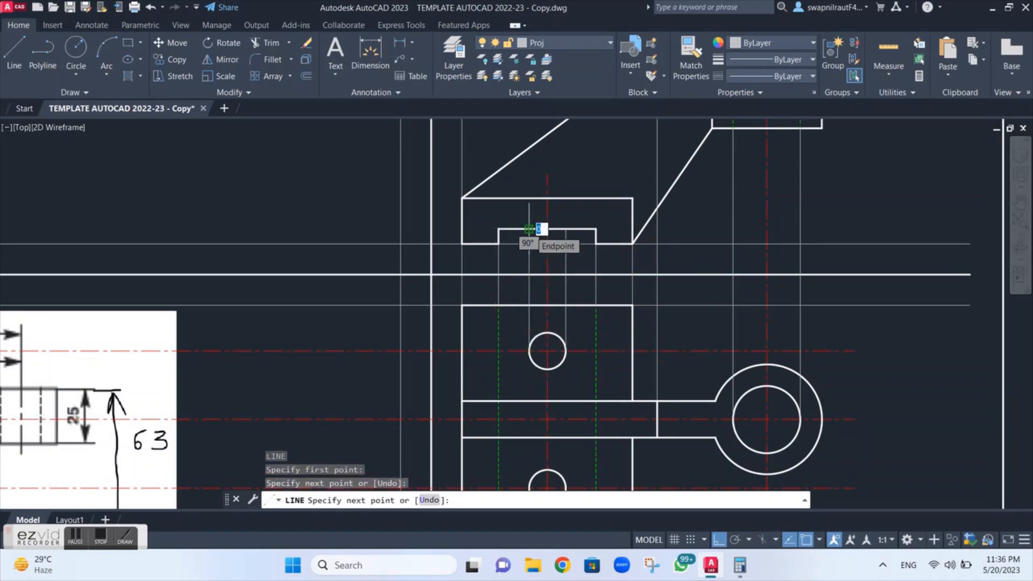
# On the hid layer, draw the base hole's two vertical hidden lines from the slot's top edge to the base's top edge in the front view.
pyautogui.press('Escape')
pyautogui.click(589, 42)
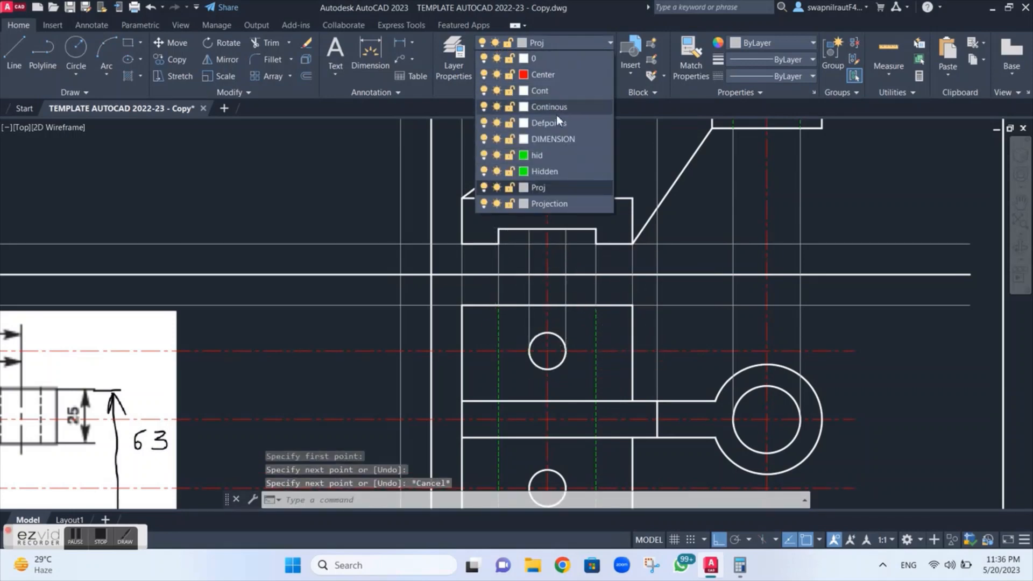
pyautogui.click(547, 158)
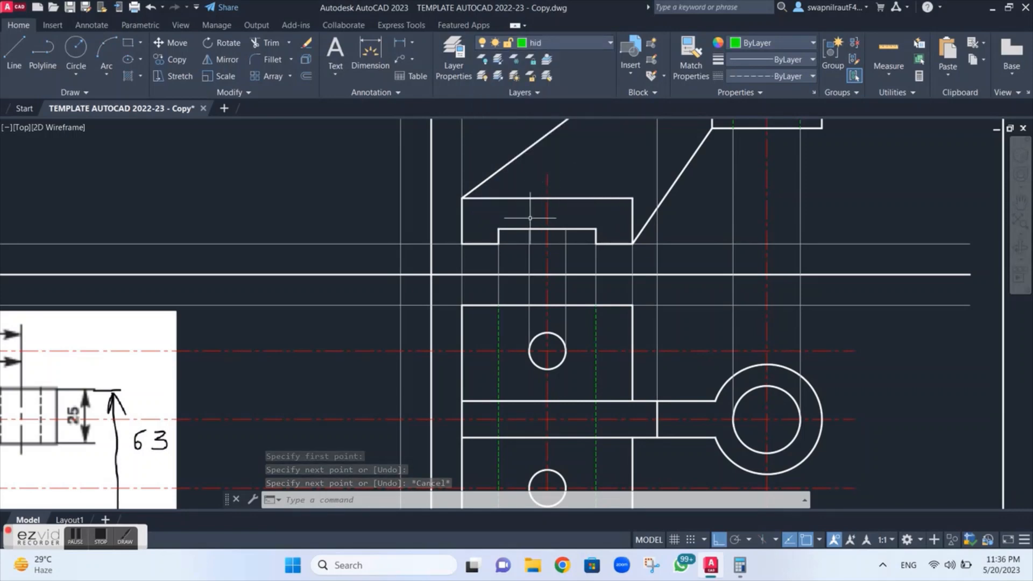
pyautogui.write('l')
pyautogui.press('Return')
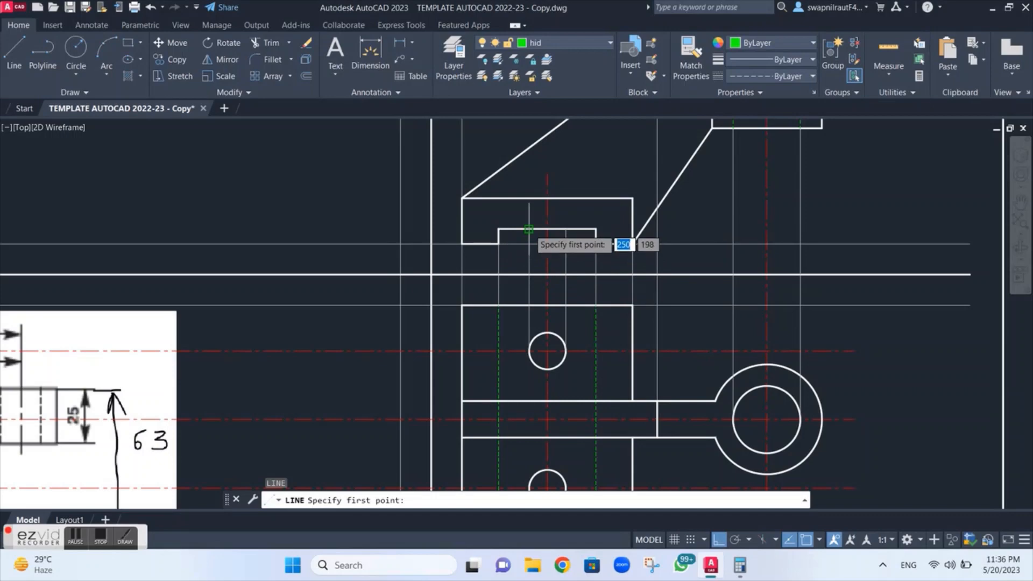
pyautogui.click(529, 229)
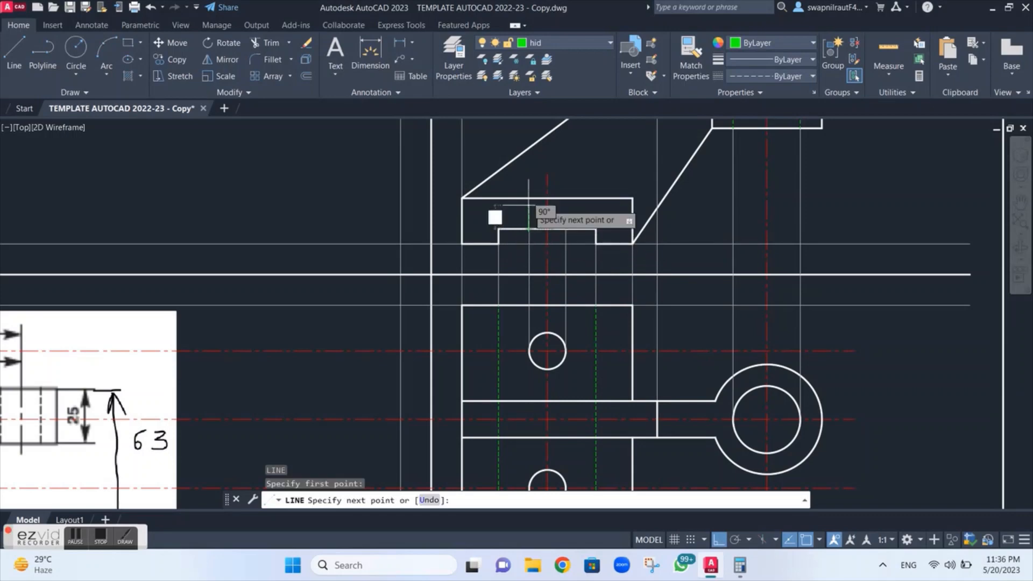
pyautogui.click(529, 204)
pyautogui.press('Escape')
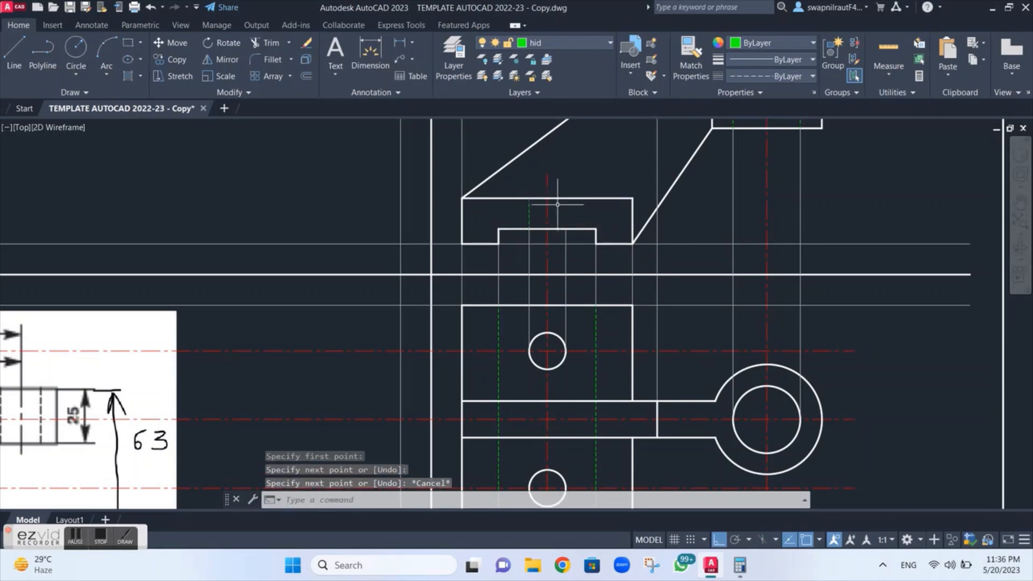
pyautogui.write('l')
pyautogui.press('Return')
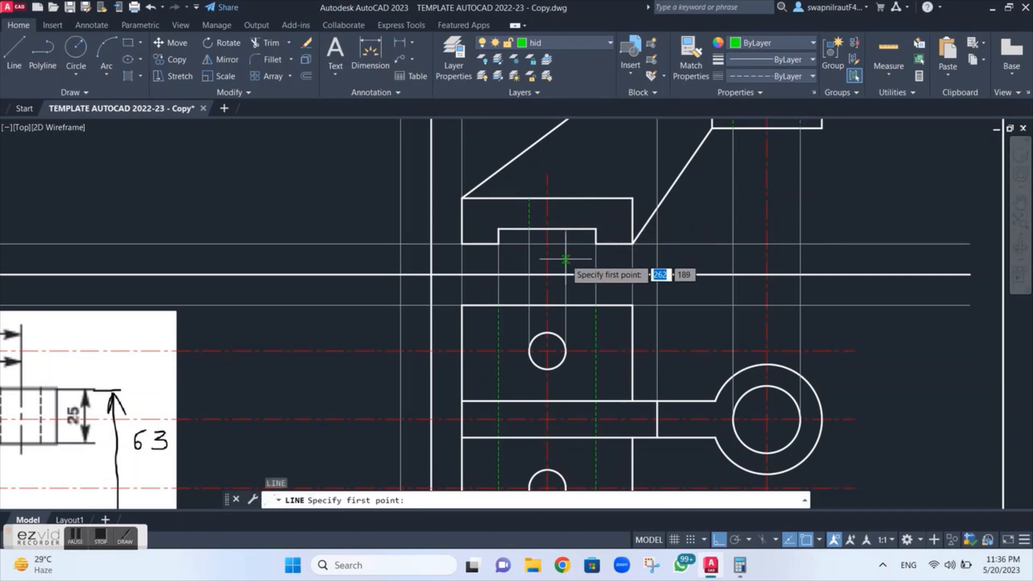
pyautogui.click(565, 229)
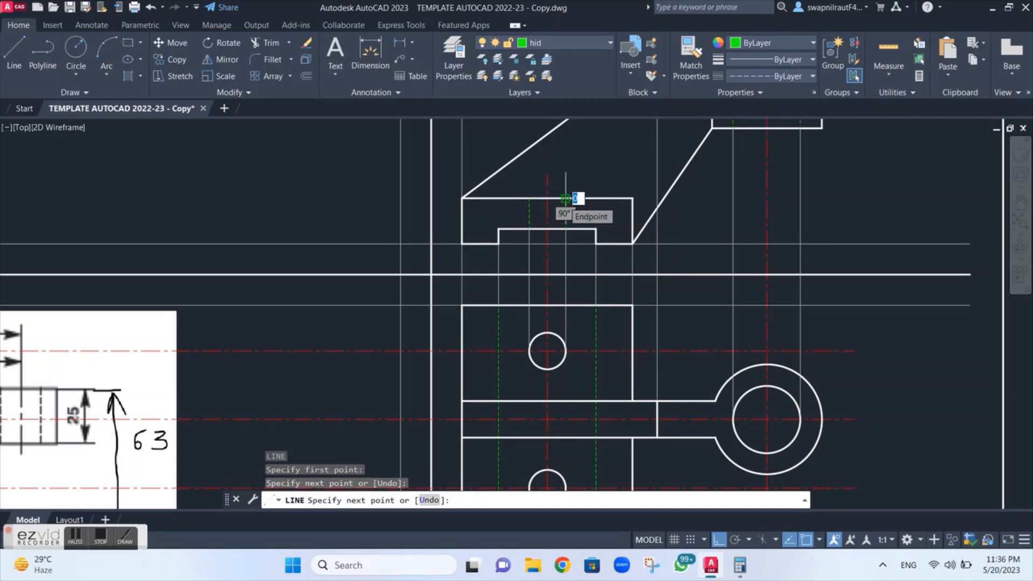
pyautogui.press('Escape')
# Erase the reference image of the bracket from the sheet.
pyautogui.scroll(-4, 612, 258)
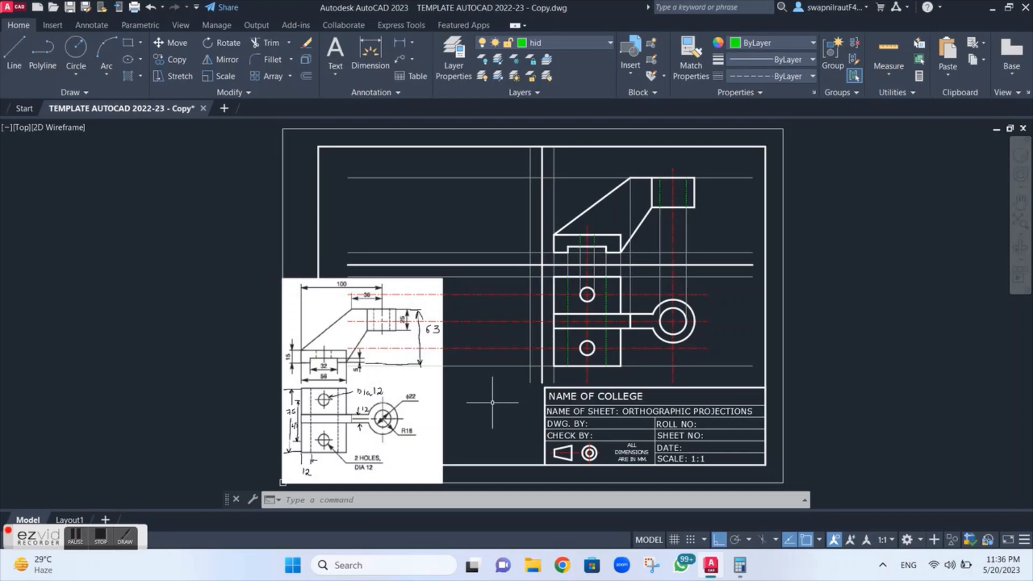
pyautogui.moveTo(492, 402); pyautogui.dragTo(436, 398)
pyautogui.rightClick(416, 405)
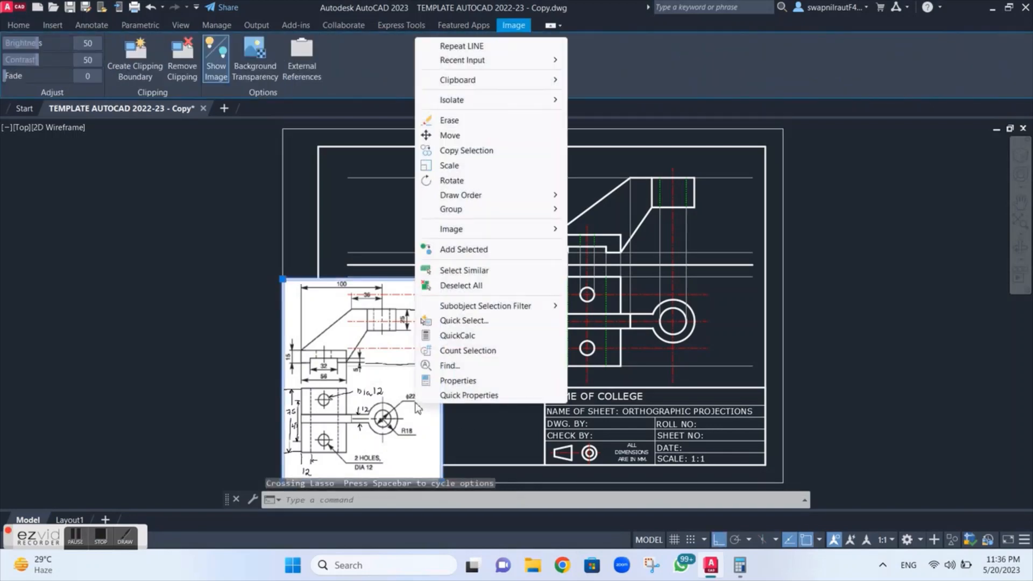
pyautogui.click(450, 122)
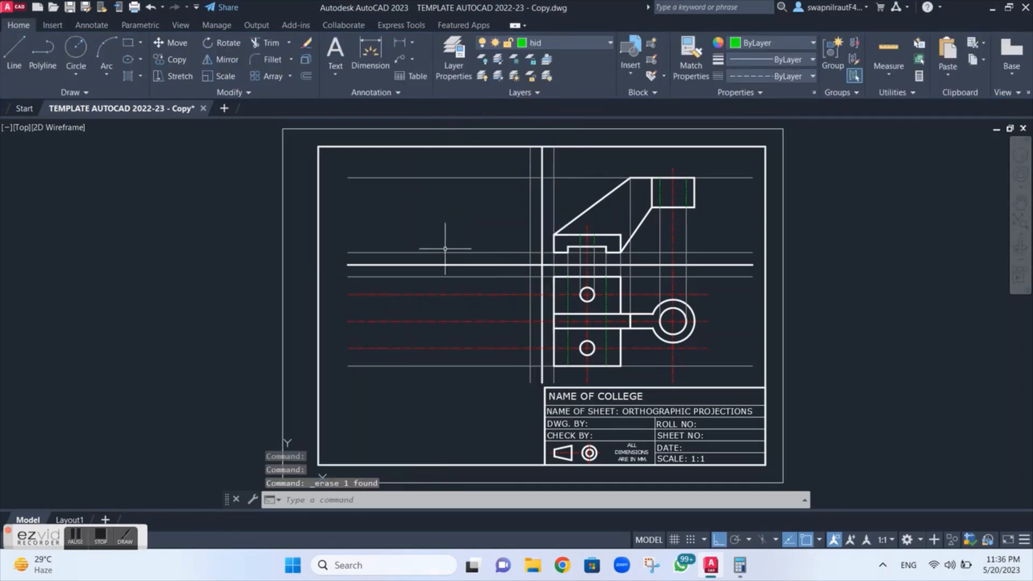
# Shorten the top view's three horizontal centre lines by stretching their left ends to roughly midway between the sheet's left border and the vertical reference line.
pyautogui.scroll(2, 445, 249)
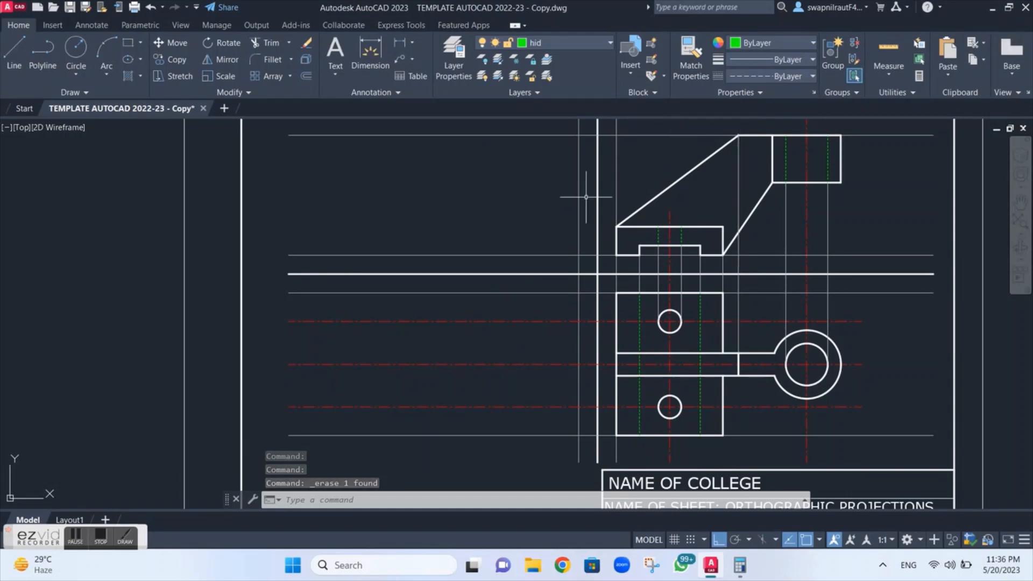
pyautogui.click(448, 321)
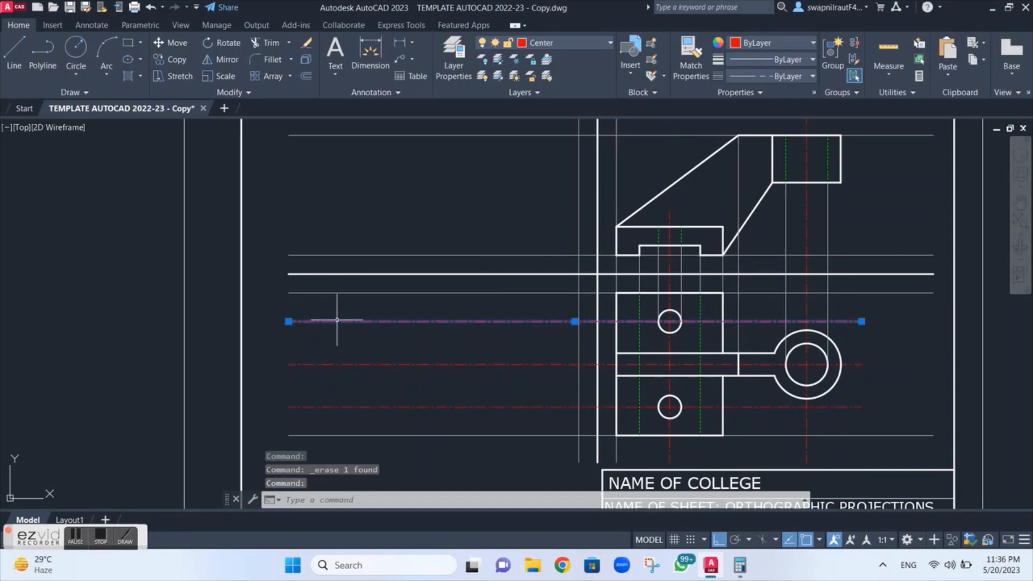
pyautogui.click(288, 321)
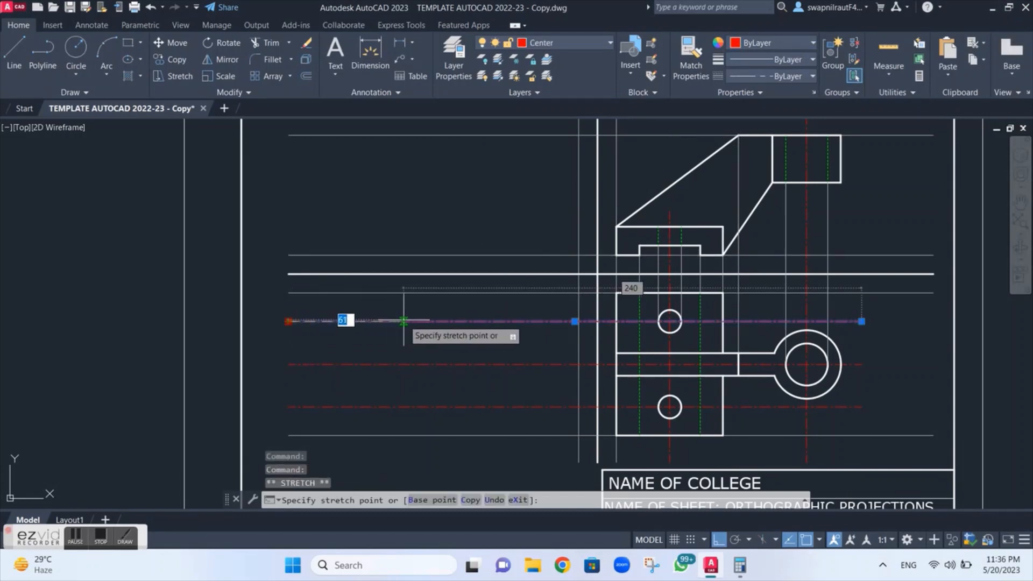
pyautogui.click(419, 321)
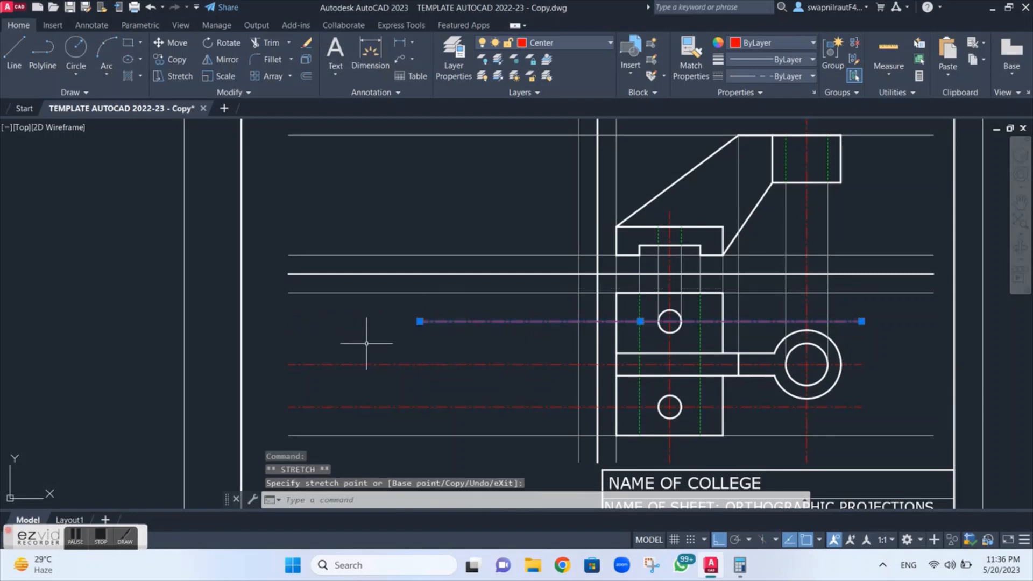
pyautogui.click(292, 364)
pyautogui.click(288, 364)
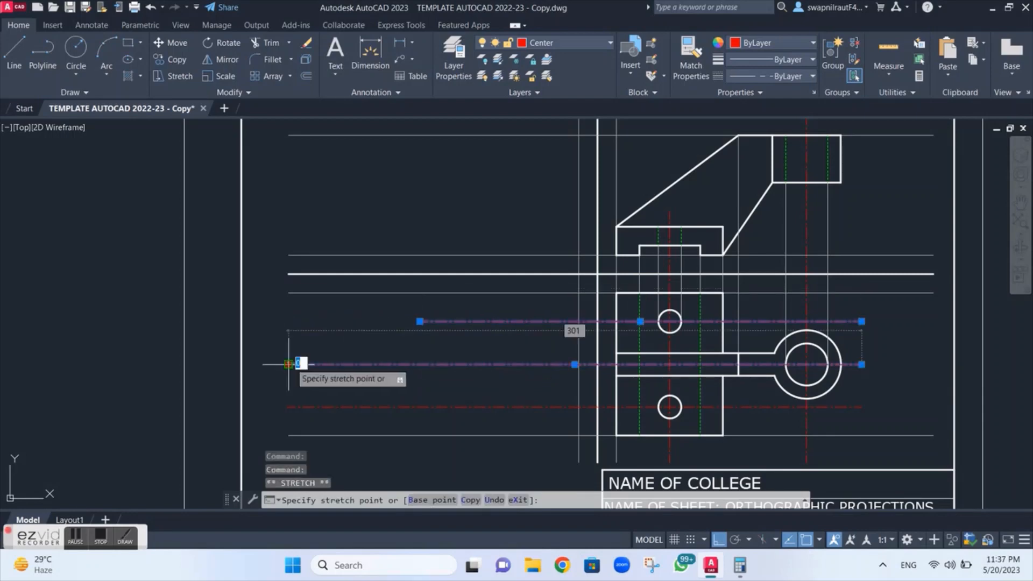
pyautogui.click(416, 359)
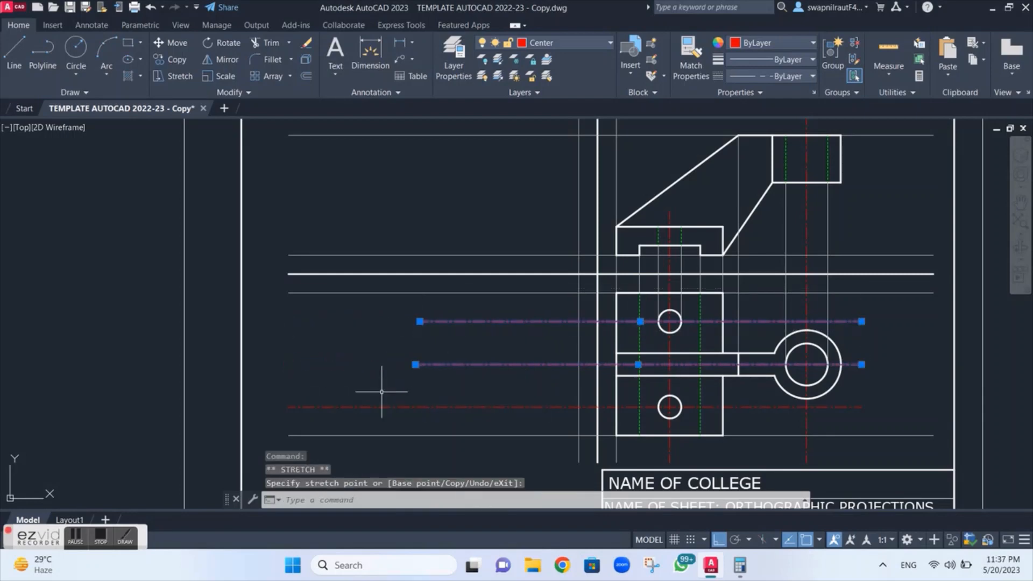
pyautogui.click(297, 407)
pyautogui.click(288, 407)
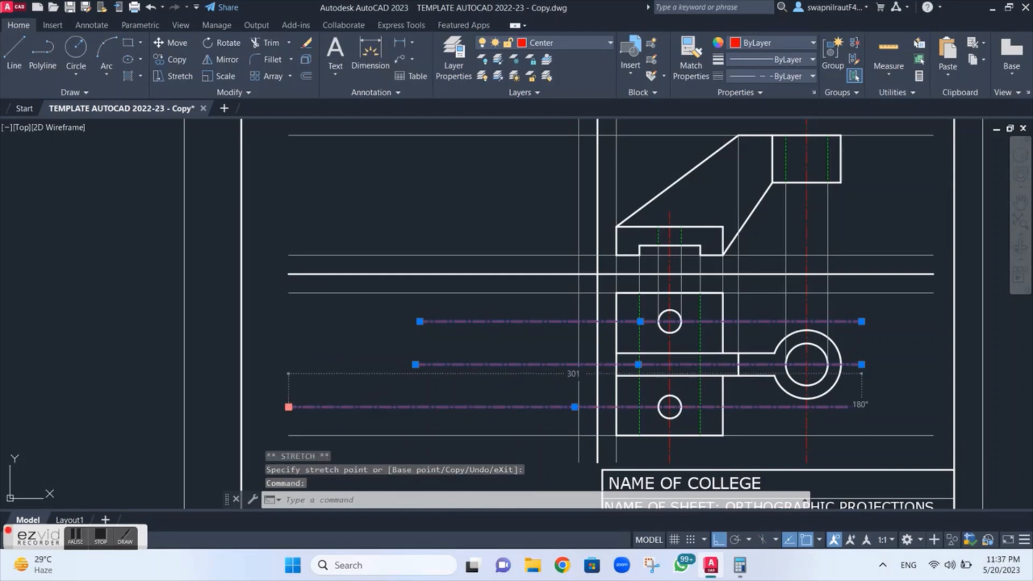
pyautogui.click(415, 407)
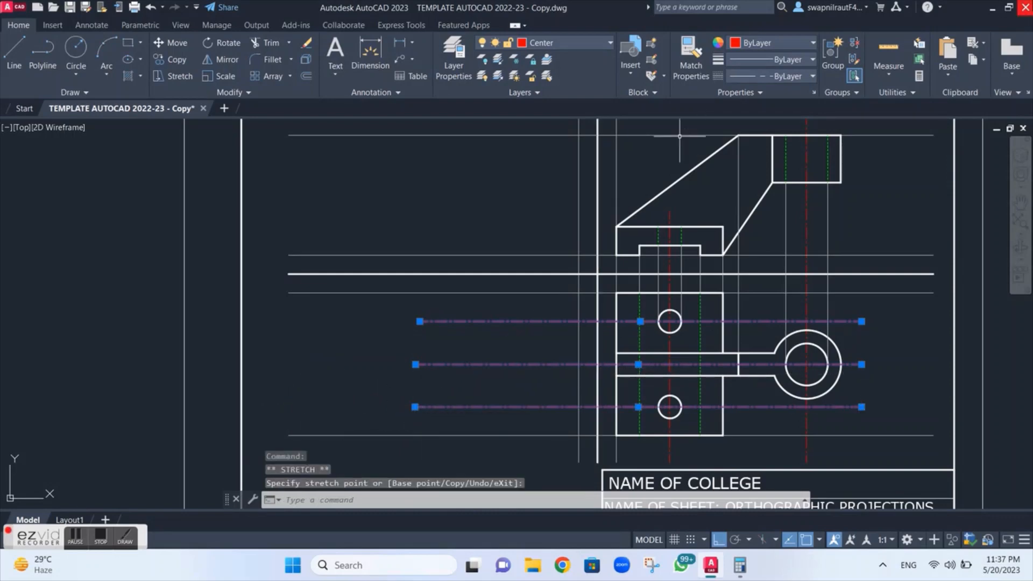
pyautogui.press('Escape')
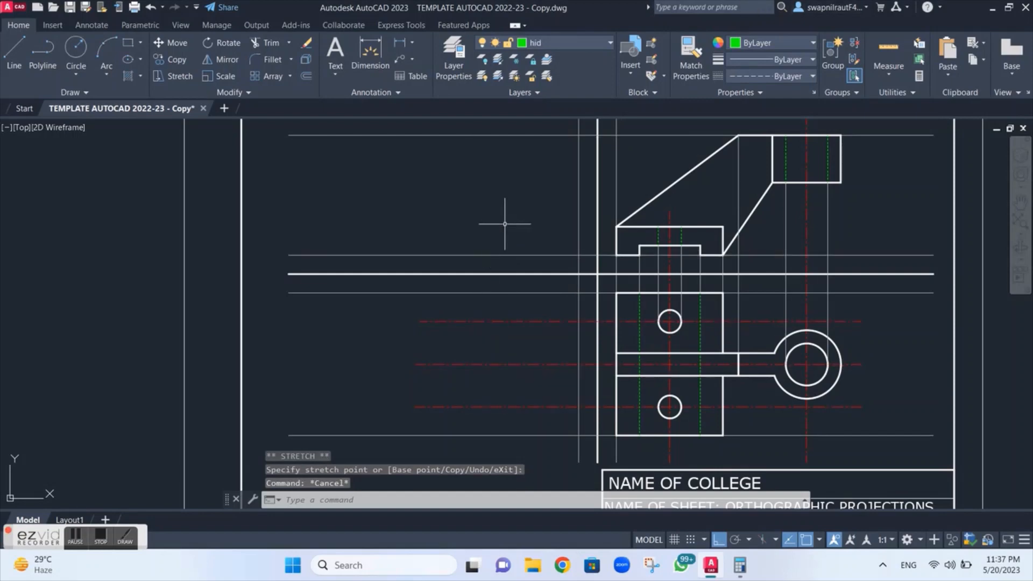
# On the Proj layer with Ortho off, draw a mitre line about 108 mm long from the reference lines' intersection down-left at a 135° angle.
pyautogui.click(599, 41)
pyautogui.click(541, 189)
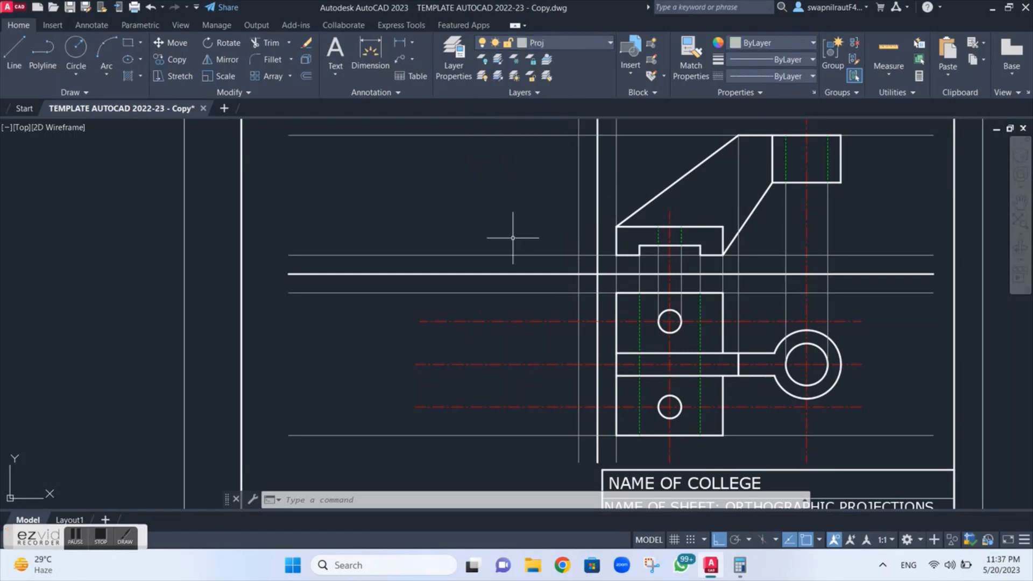
pyautogui.write('l')
pyautogui.press('Return')
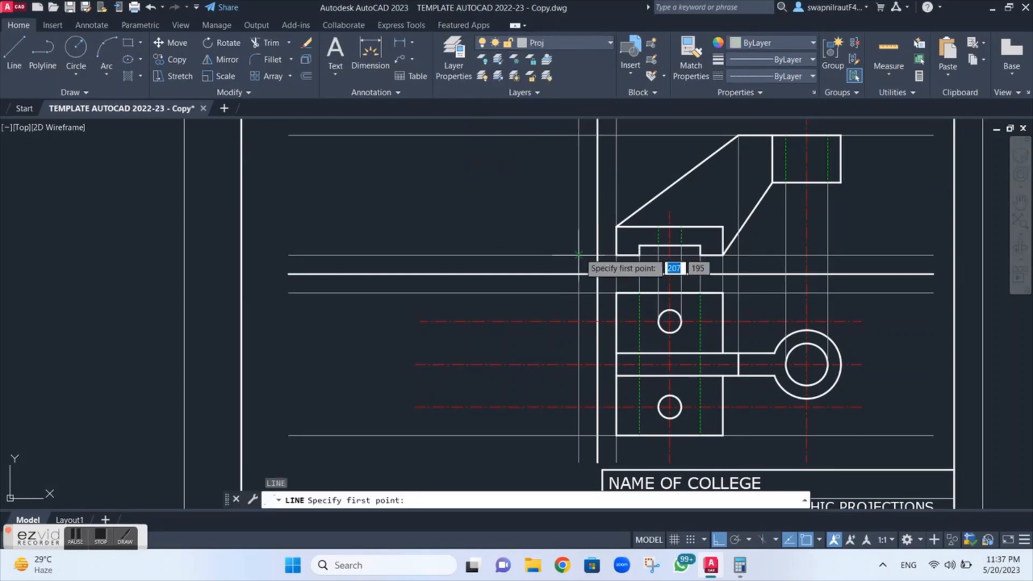
pyautogui.click(595, 276)
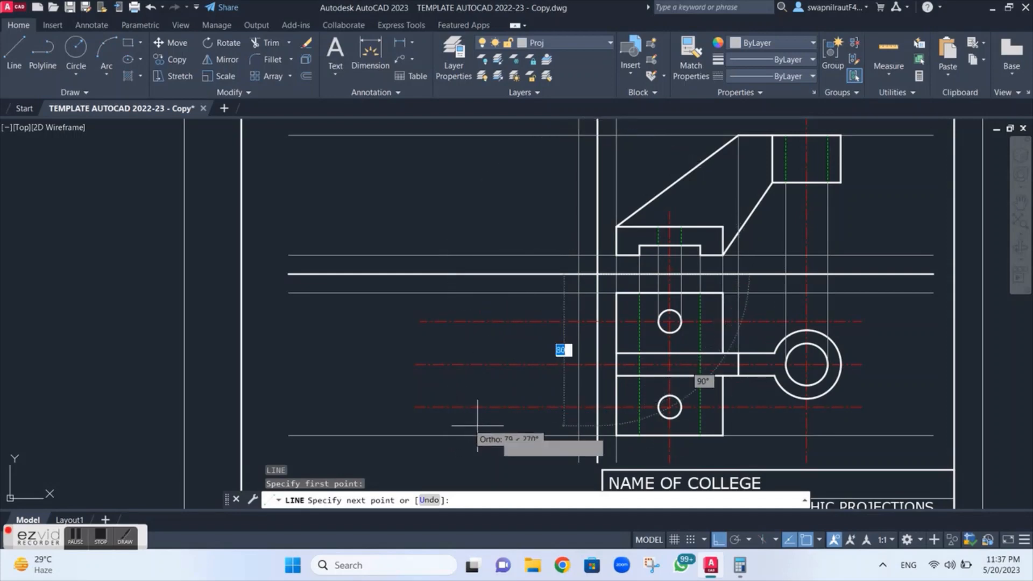
pyautogui.click(719, 541)
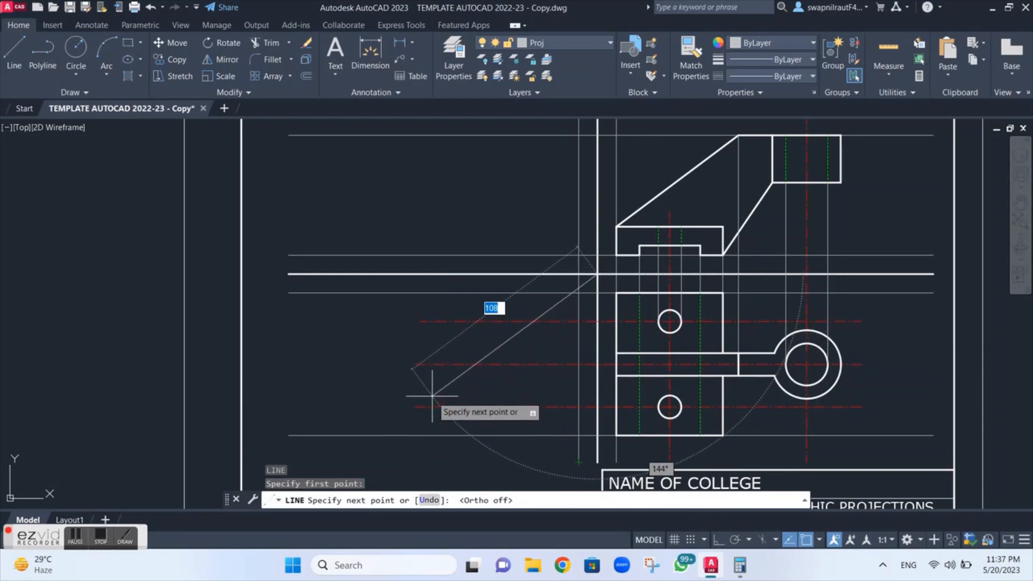
pyautogui.press('Tab')
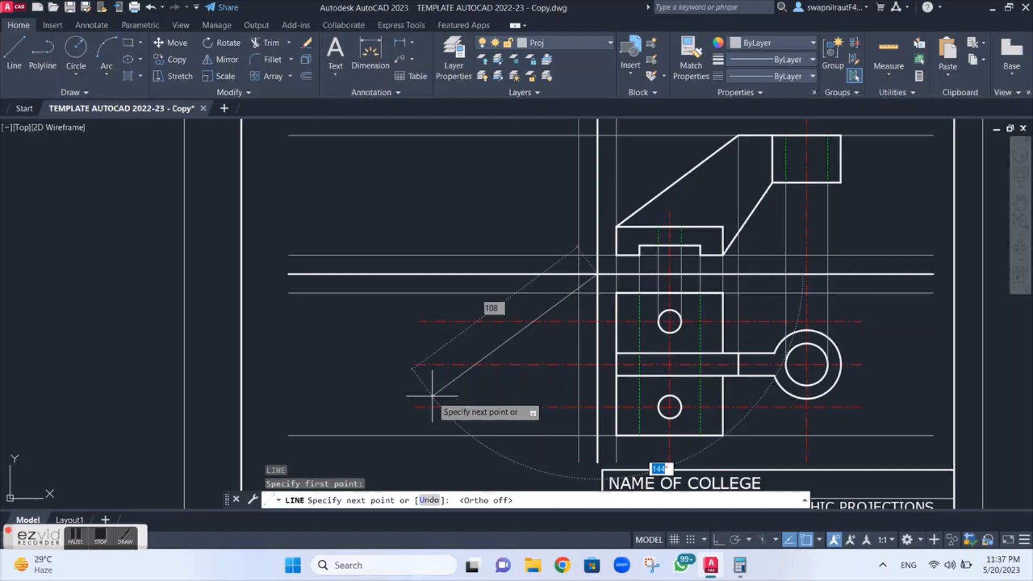
pyautogui.write('135')
pyautogui.press('Return')
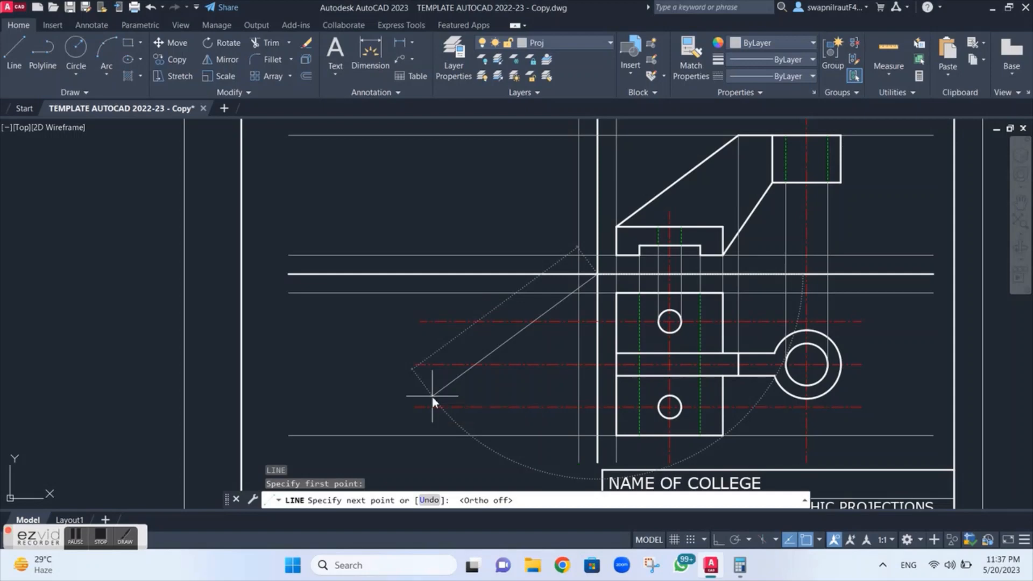
pyautogui.press('Escape')
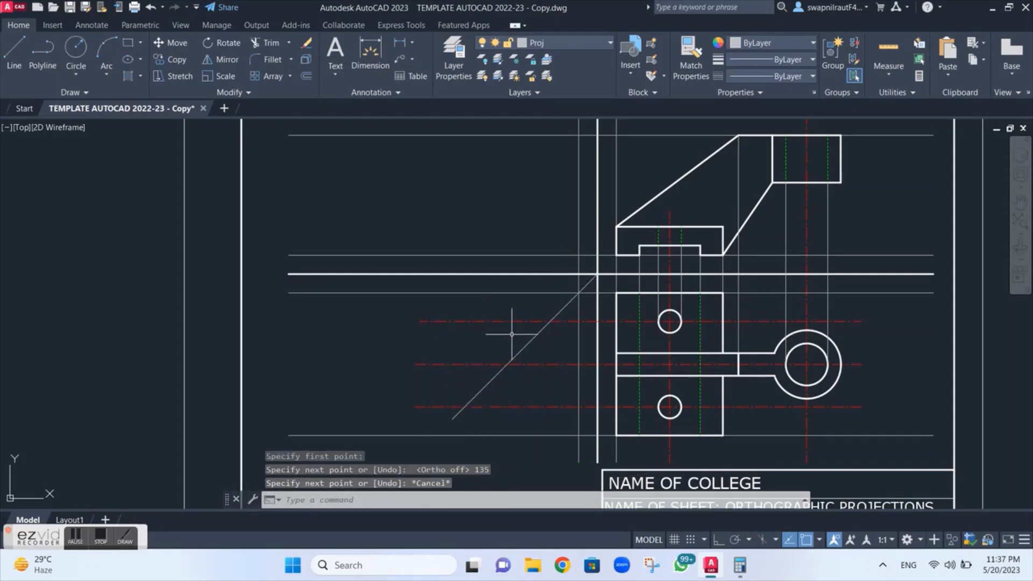
# Stretch the mitre line's lower end past the lowest horizontal projection line, to a length of about 139 mm.
pyautogui.scroll(4, 535, 350)
pyautogui.scroll(-4, 531, 350)
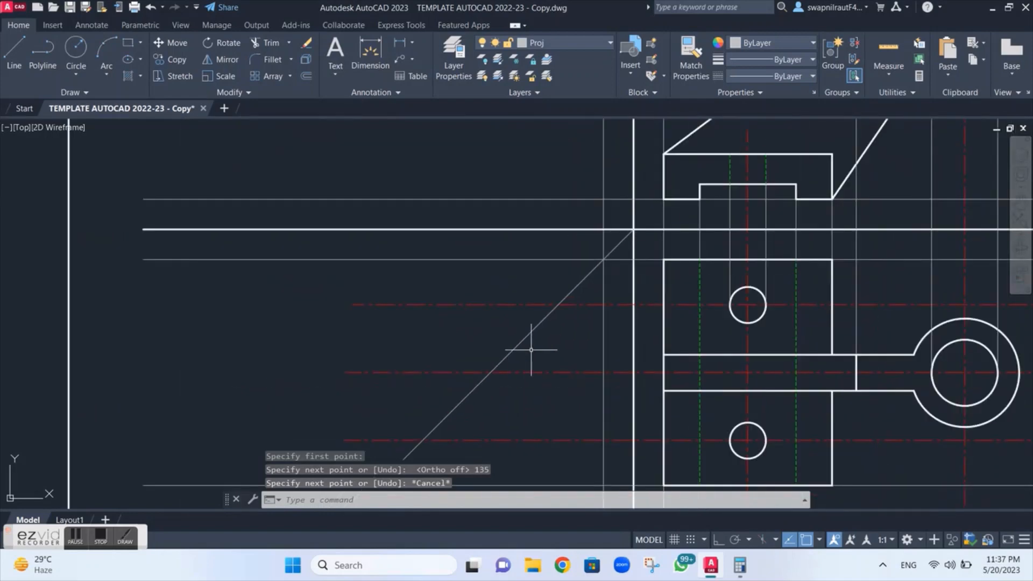
pyautogui.scroll(-2, 530, 349)
pyautogui.scroll(-2, 530, 349)
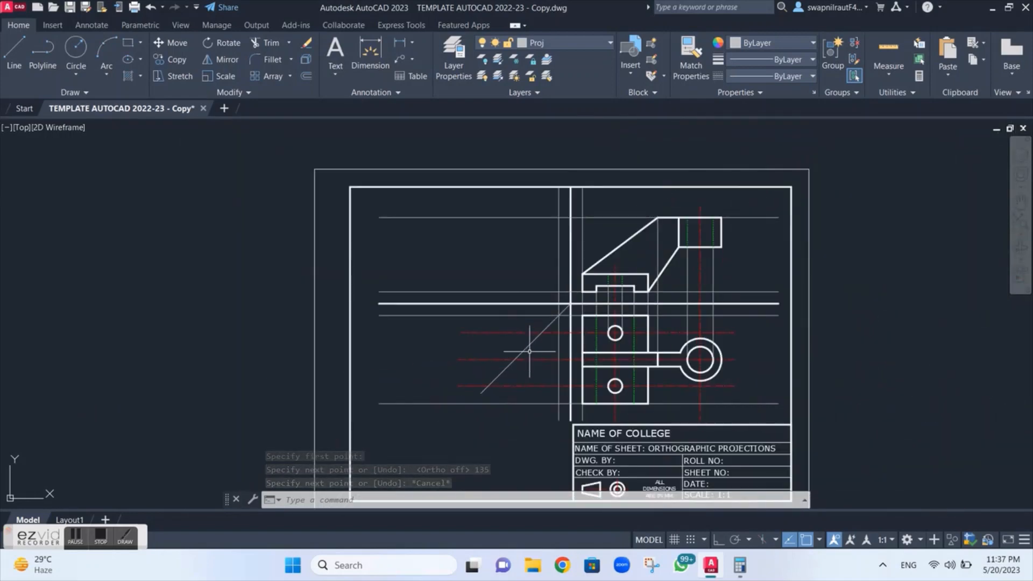
pyautogui.moveTo(531, 349); pyautogui.dragTo(571, 264, button='middle')
pyautogui.scroll(4, 552, 295)
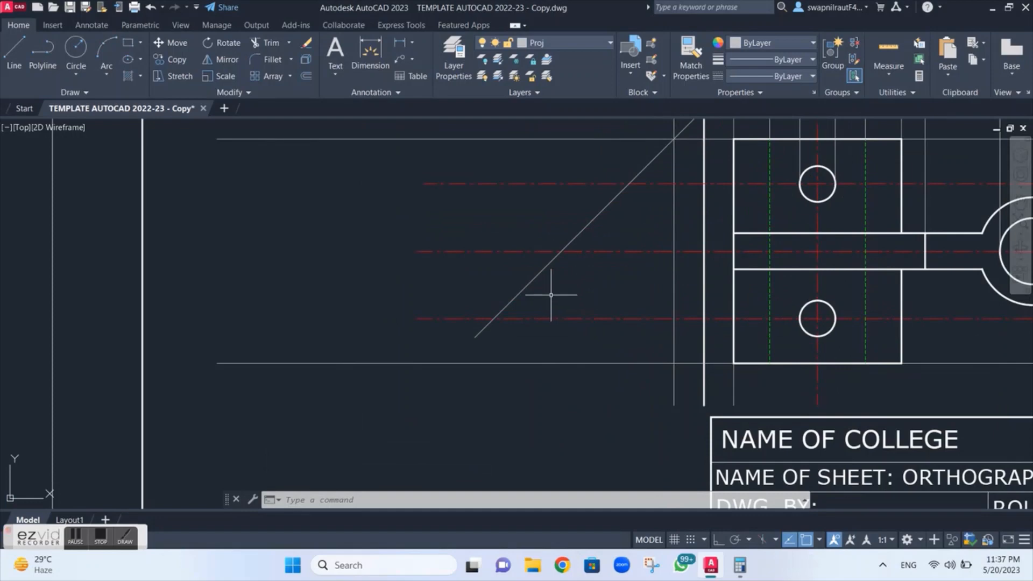
pyautogui.click(475, 332)
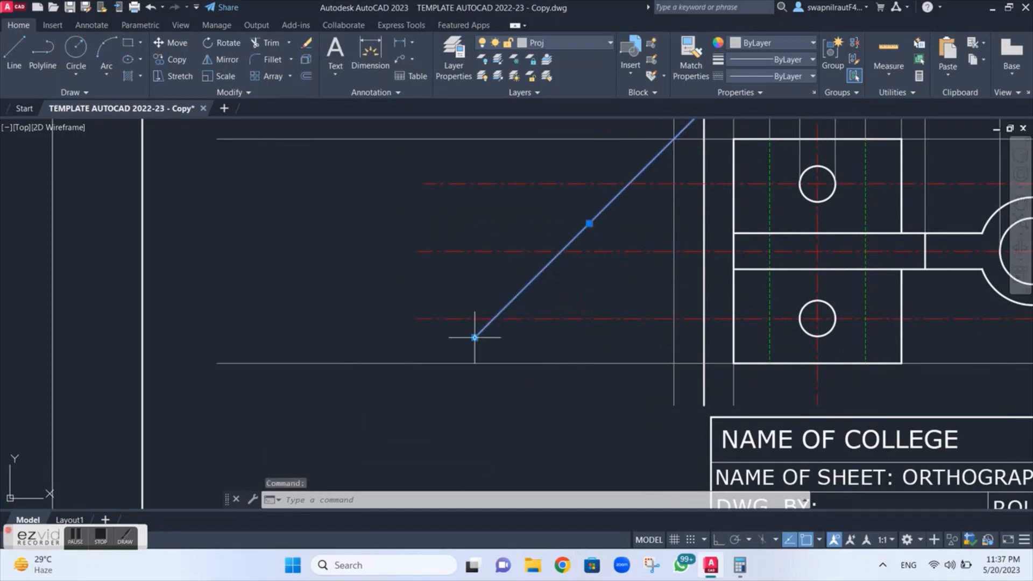
pyautogui.click(475, 337)
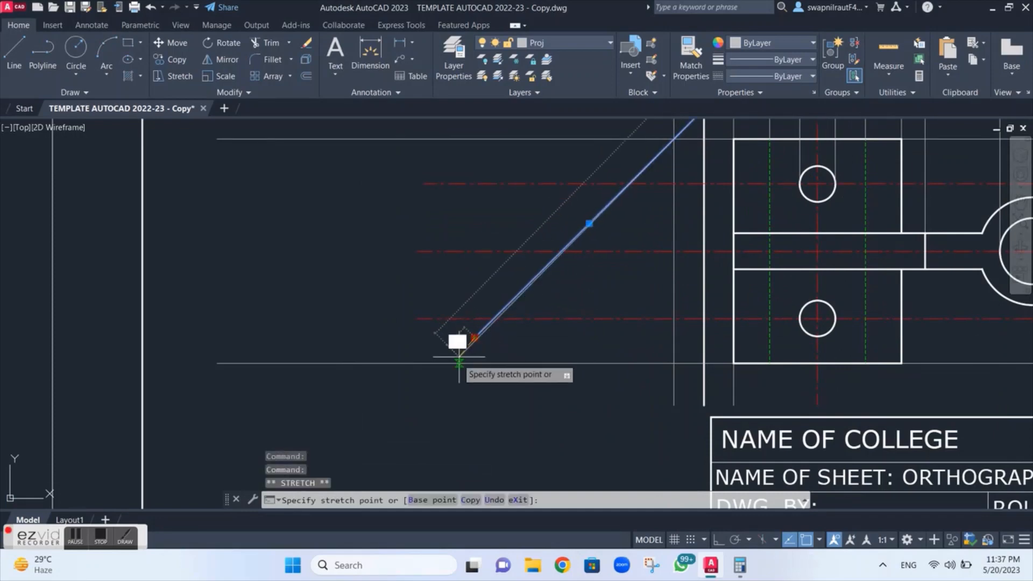
pyautogui.click(407, 401)
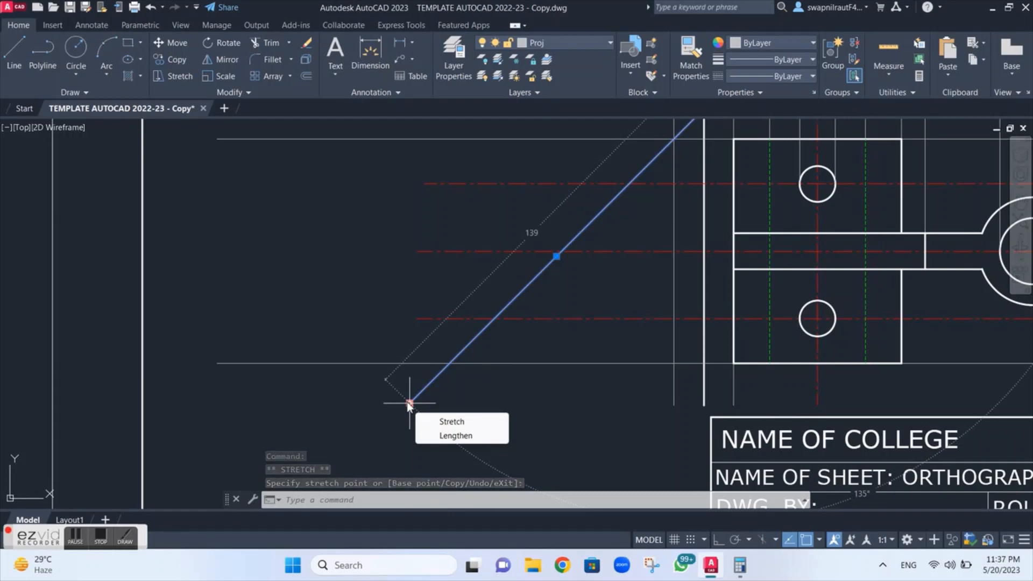
pyautogui.press('Escape')
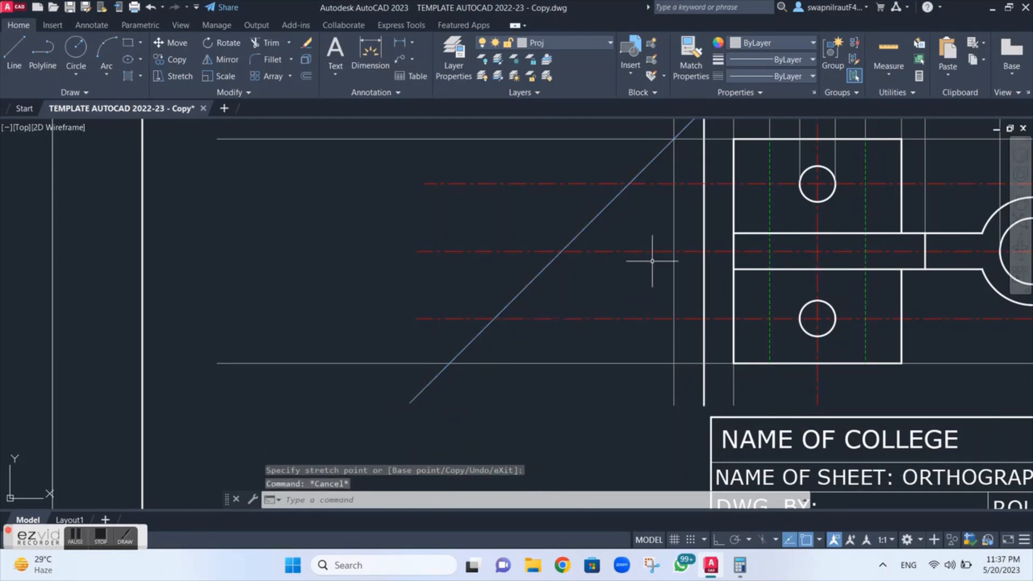
pyautogui.scroll(4, 658, 259)
pyautogui.moveTo(669, 208); pyautogui.dragTo(565, 473, button='middle')
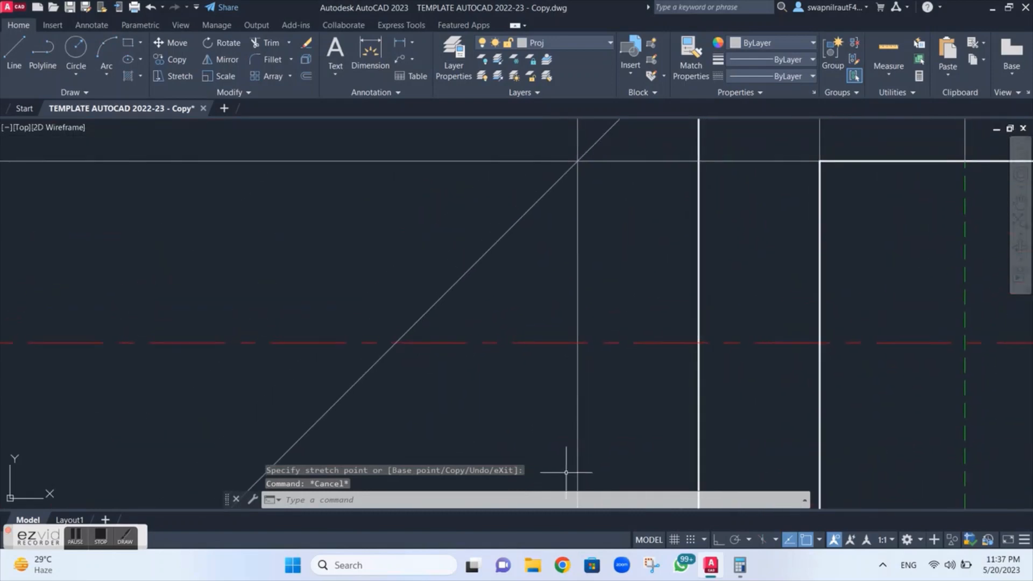
pyautogui.scroll(-5, 565, 341)
pyautogui.scroll(5, 559, 355)
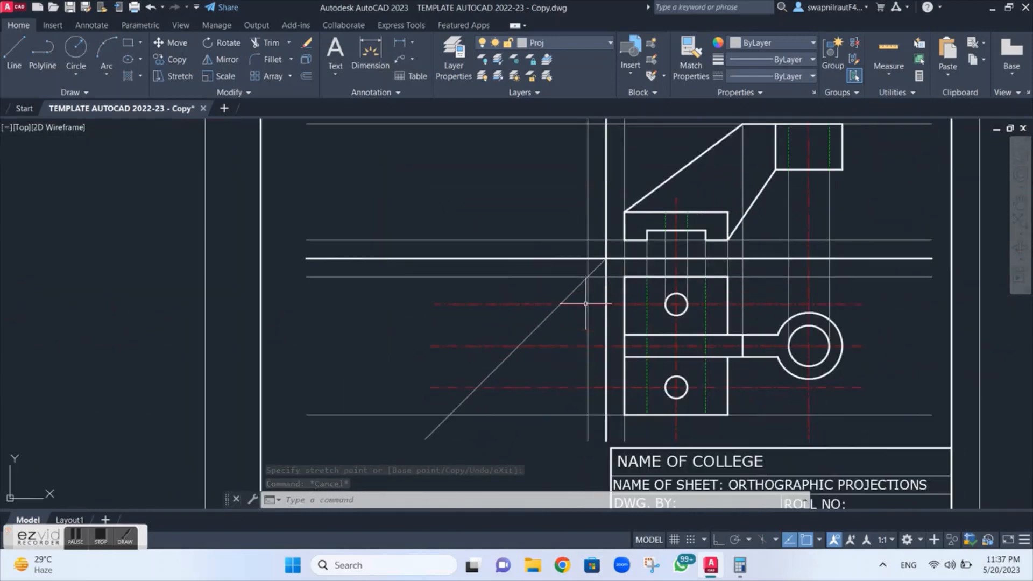
# With Ortho on, draw a vertical projection line from where the mitre line meets the plan's lowest projector up to the top projector.
pyautogui.scroll(-4, 476, 304)
pyautogui.scroll(3, 559, 275)
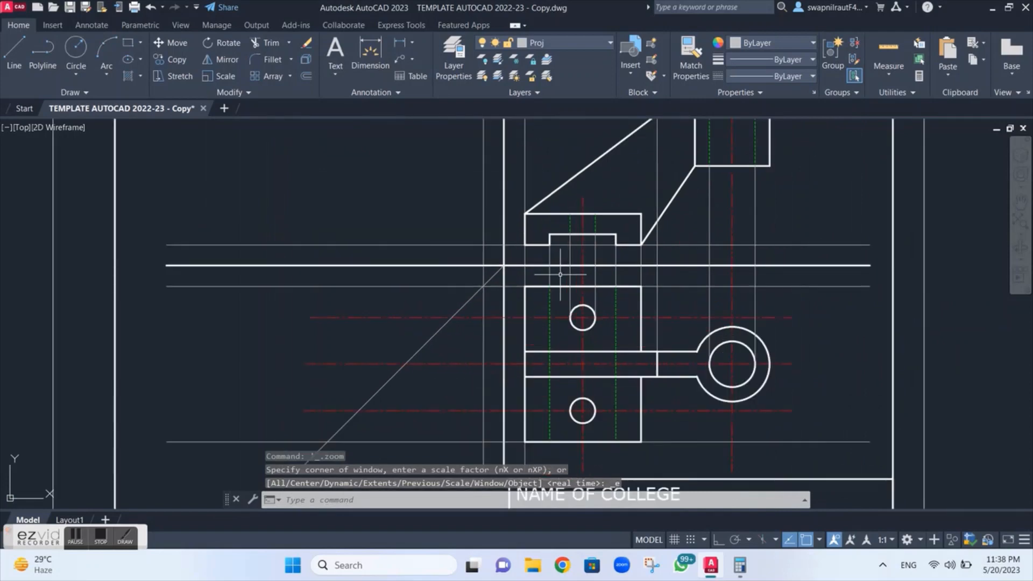
pyautogui.scroll(-4, 560, 274)
pyautogui.scroll(2, 559, 274)
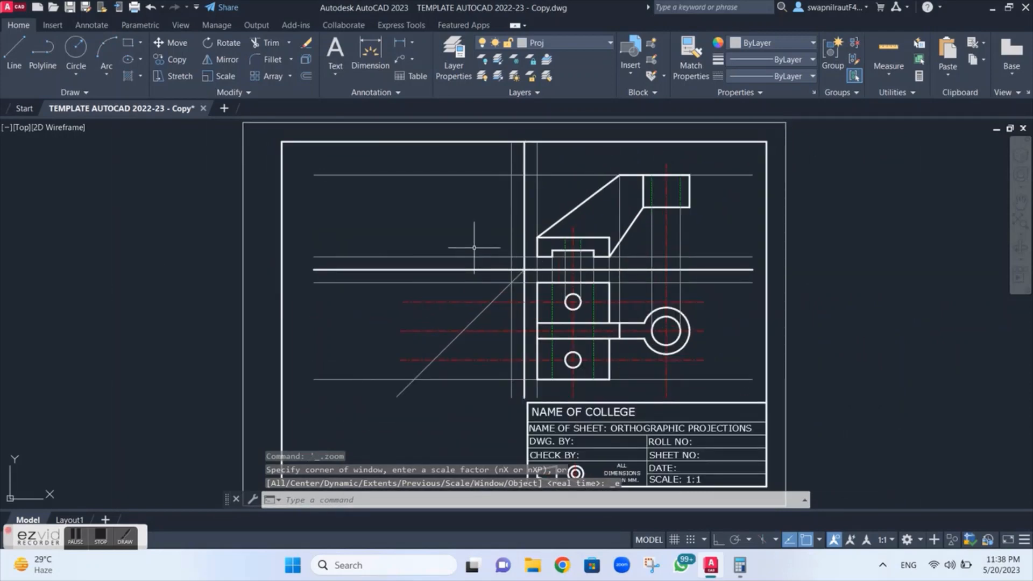
pyautogui.write('l')
pyautogui.press('Return')
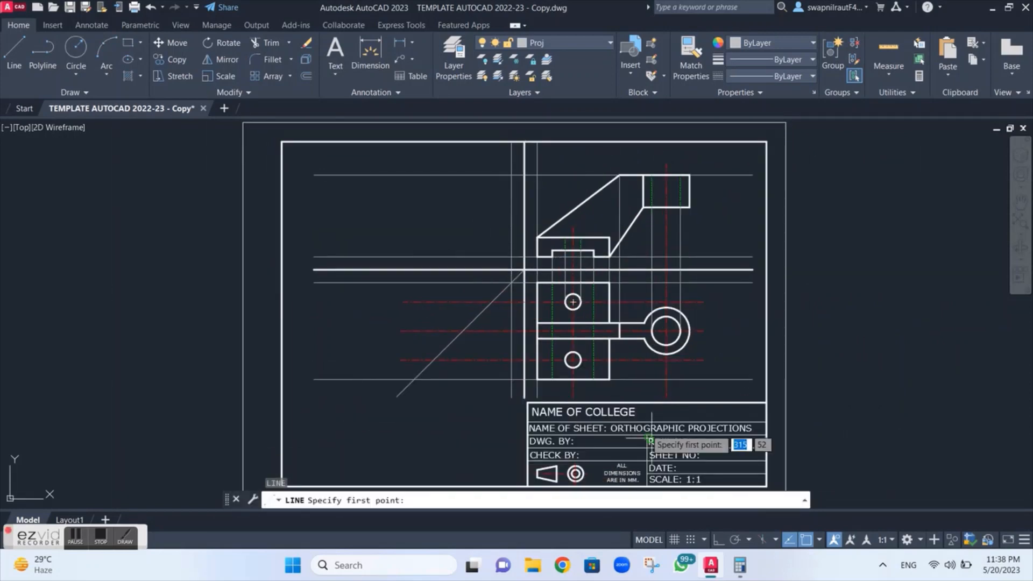
pyautogui.press('F8')
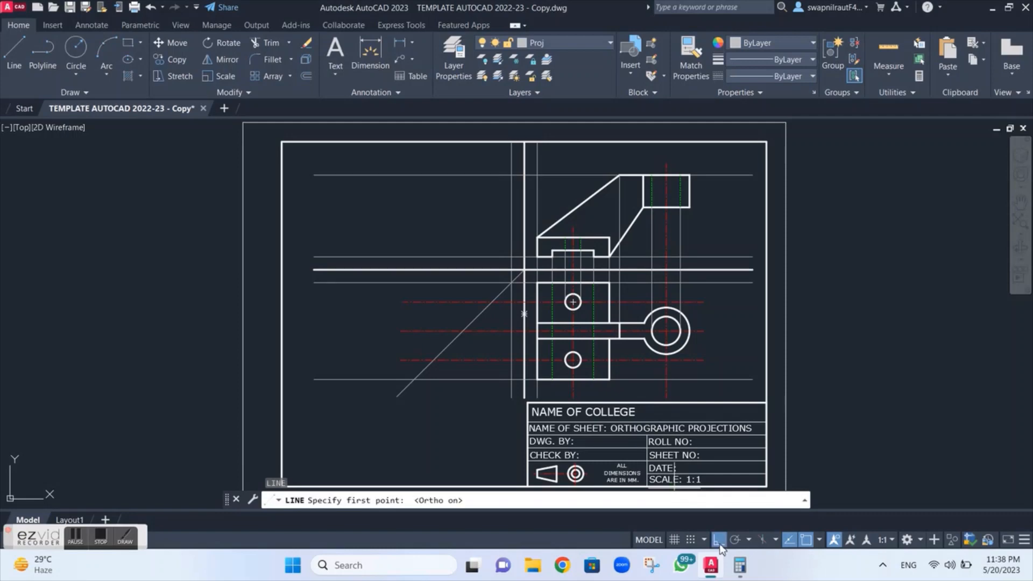
pyautogui.click(413, 379)
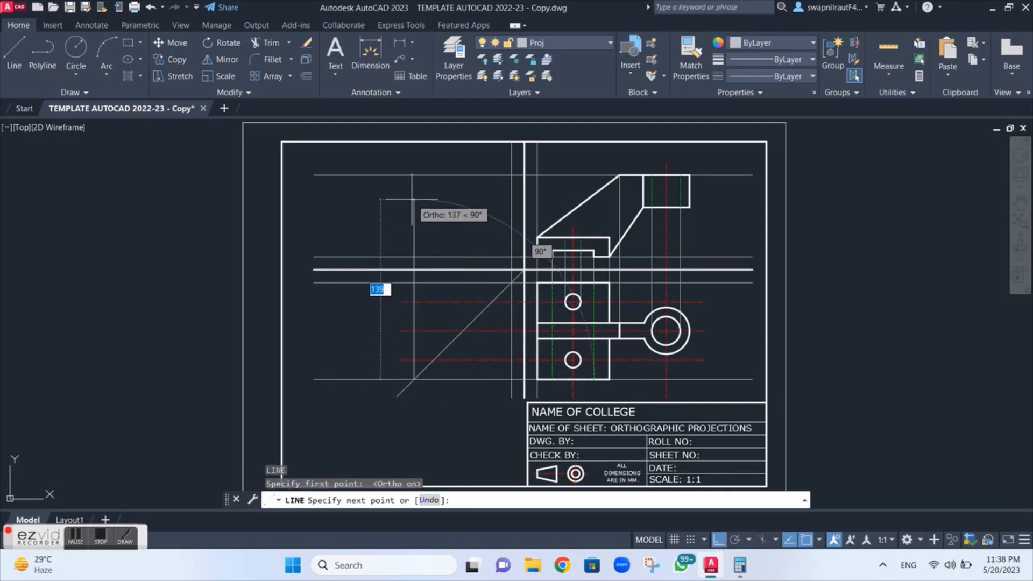
pyautogui.click(413, 174)
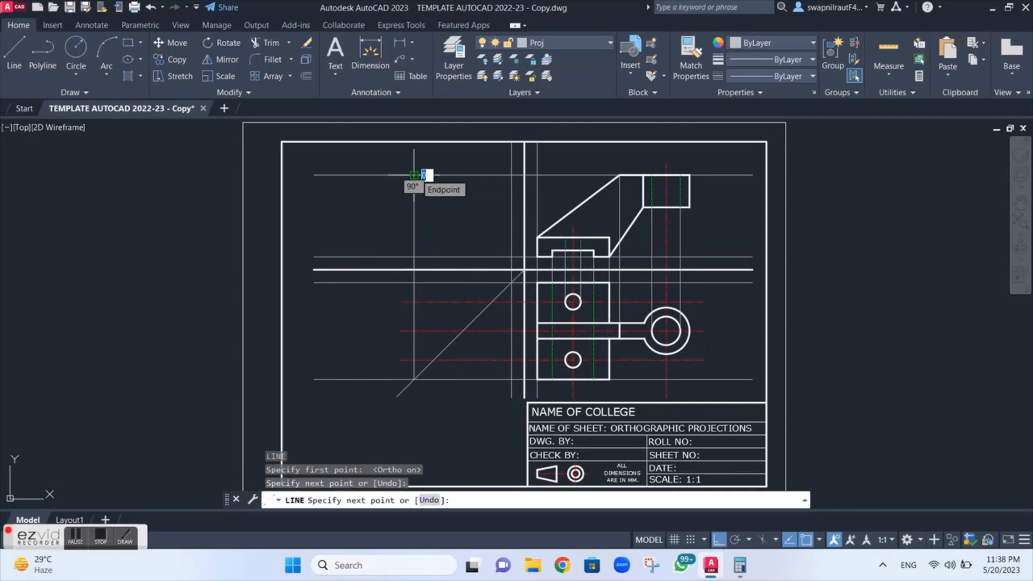
pyautogui.press('Escape')
# On the Center layer, draw a vertical centre line from the mitre line's crossing with the plan's middle centre line to the top projector.
pyautogui.scroll(2, 502, 201)
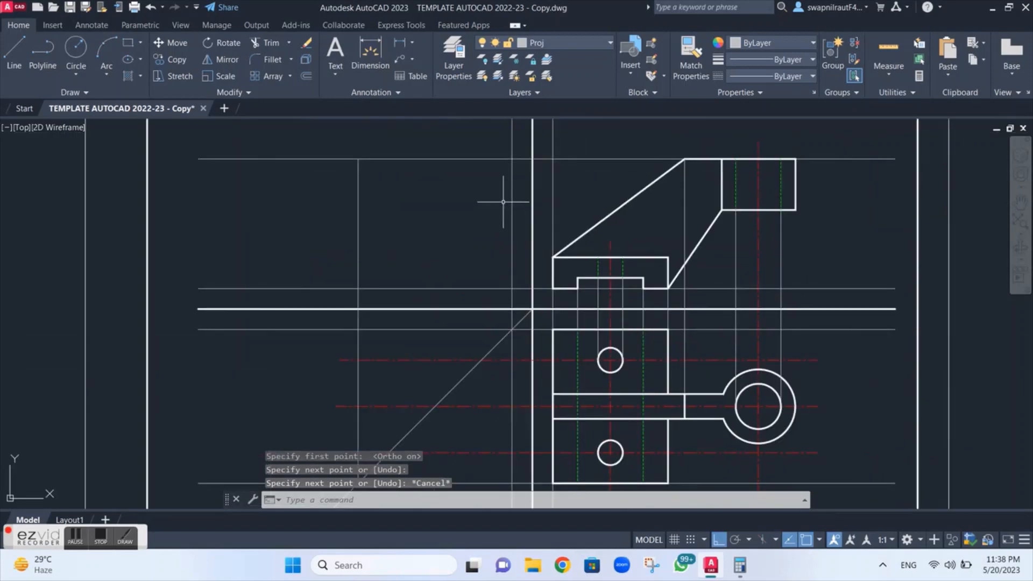
pyautogui.click(571, 44)
pyautogui.click(546, 74)
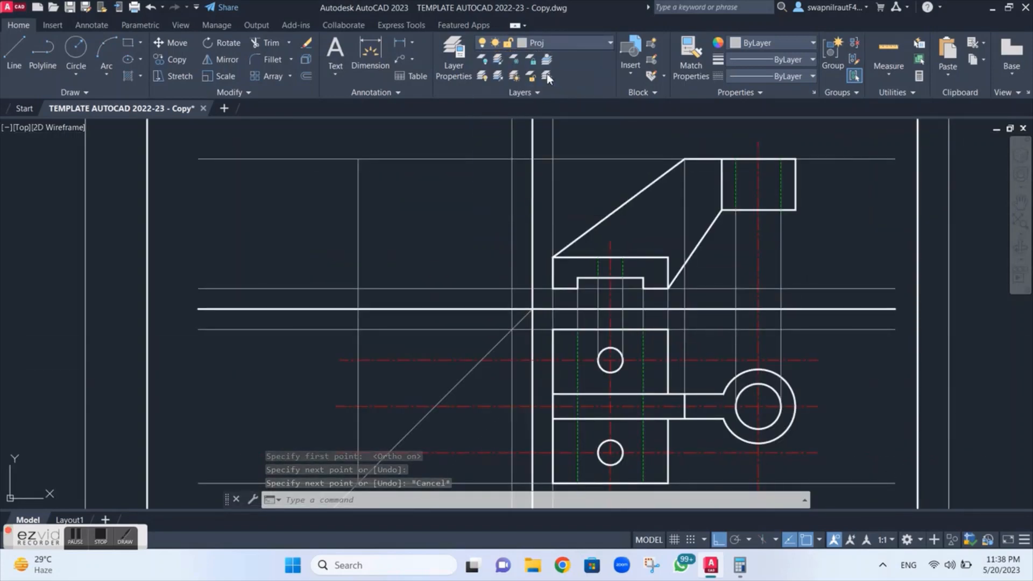
pyautogui.write('l')
pyautogui.press('Return')
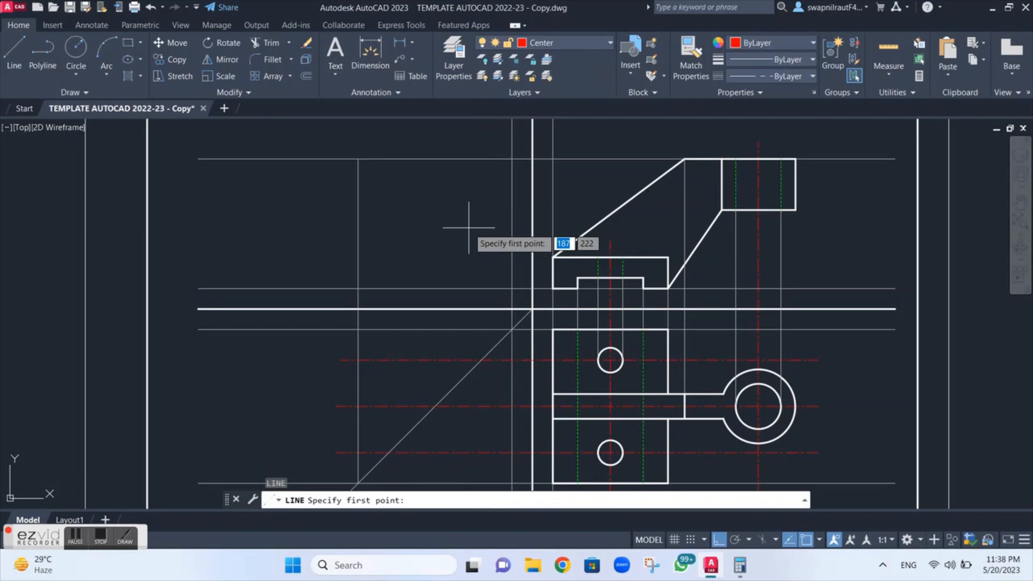
pyautogui.click(434, 407)
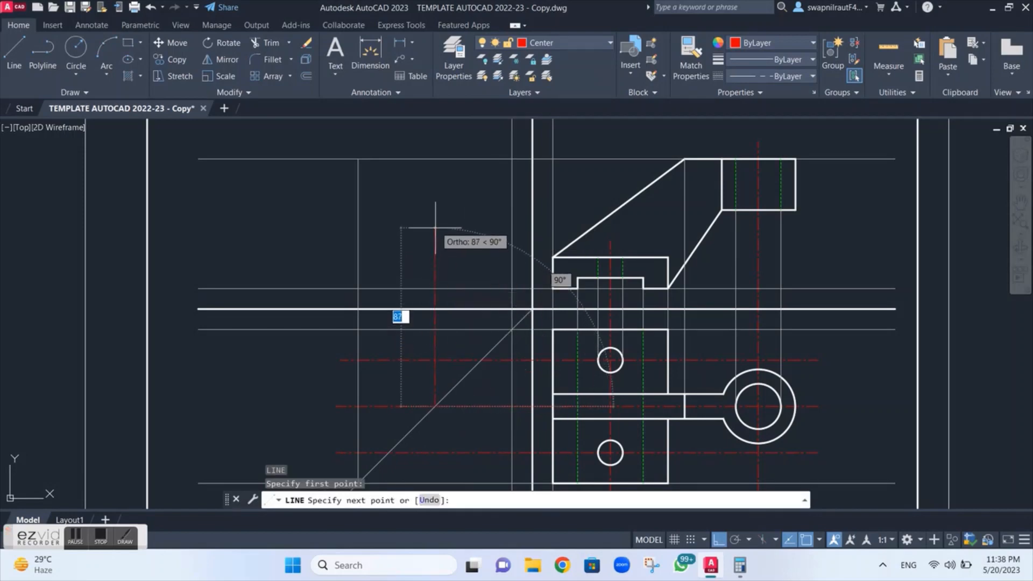
pyautogui.click(434, 159)
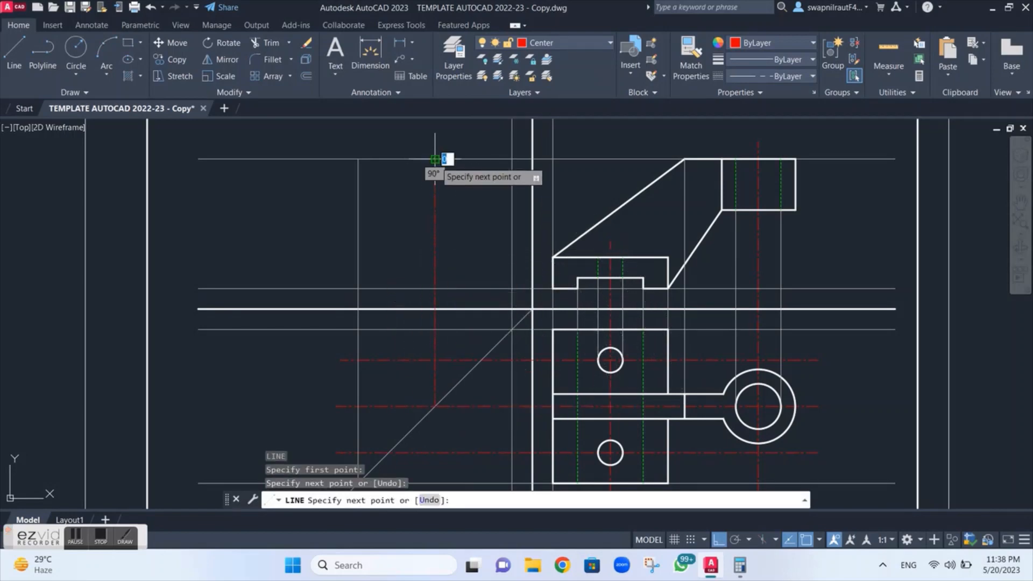
pyautogui.press('Escape')
# Draw a vertical centre line from the mitre line's crossing with the upper hole's centre line to above the base in the side view.
pyautogui.scroll(2, 484, 269)
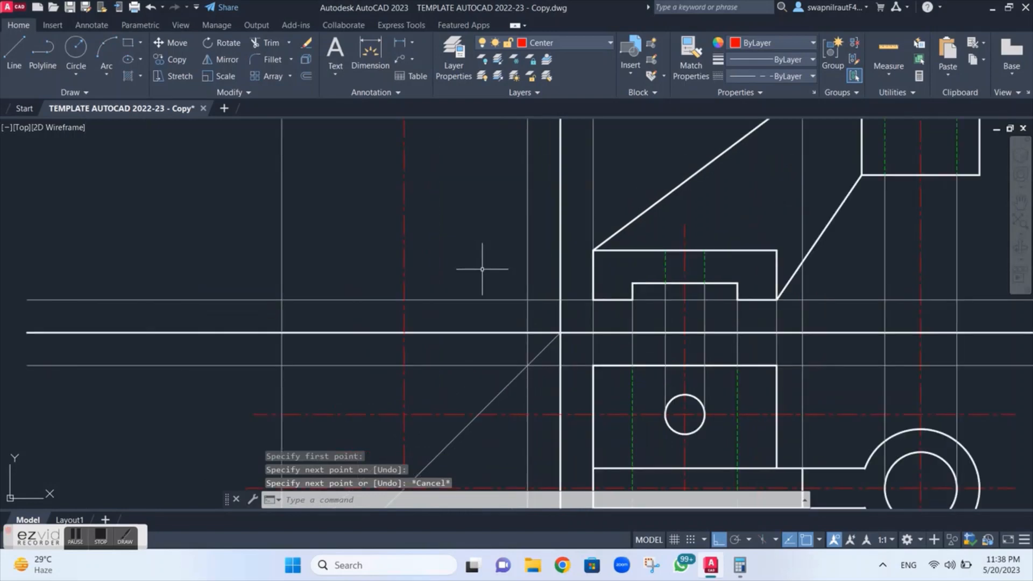
pyautogui.press('Return')
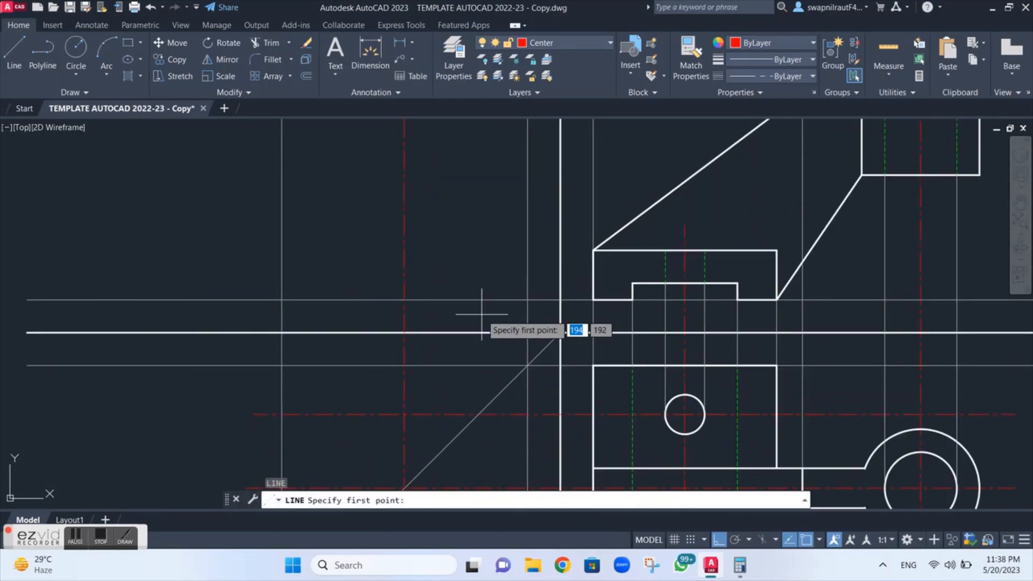
pyautogui.click(478, 414)
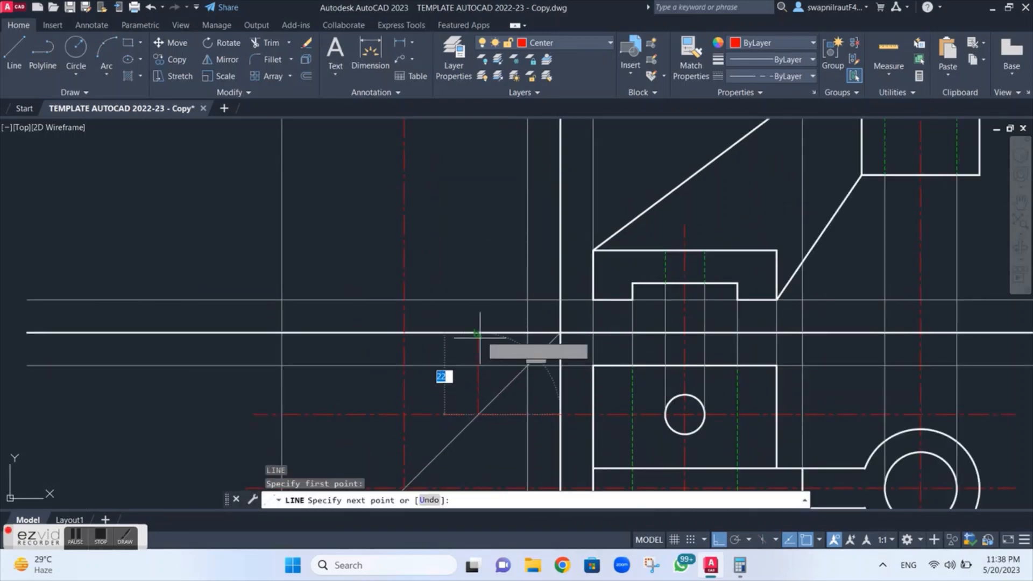
pyautogui.click(478, 211)
pyautogui.press('Escape')
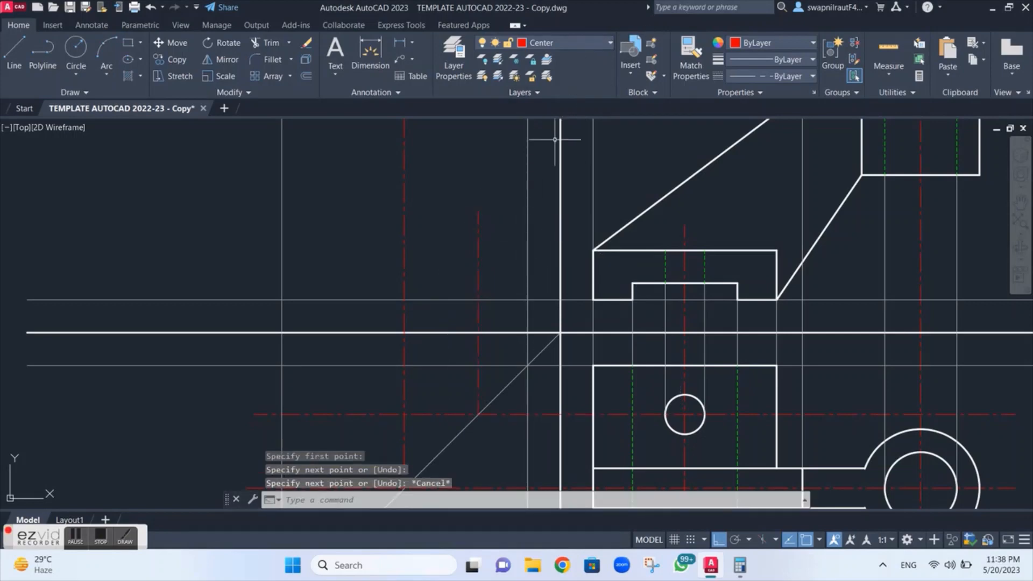
# On the Proj layer, project the base's top edge horizontally from the front view to the side view's nearest vertical projector.
pyautogui.scroll(-2, 554, 139)
pyautogui.moveTo(545, 158); pyautogui.dragTo(563, 215, button='middle')
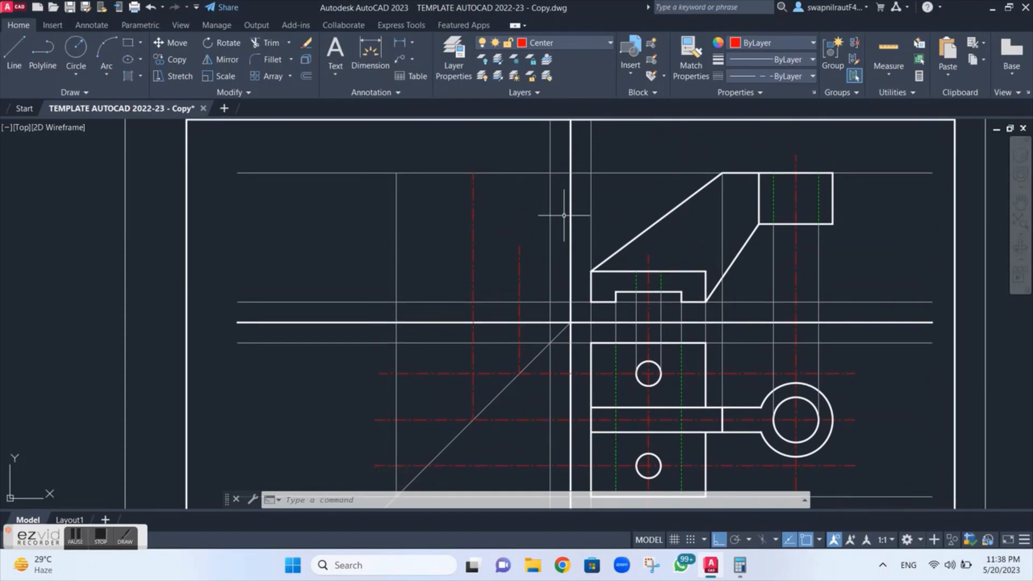
pyautogui.click(582, 43)
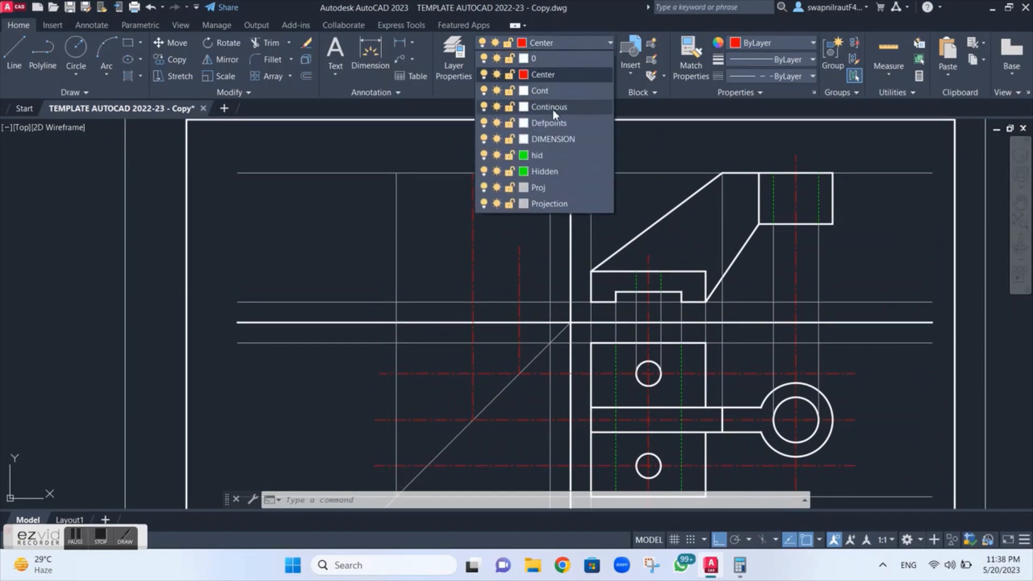
pyautogui.click(545, 188)
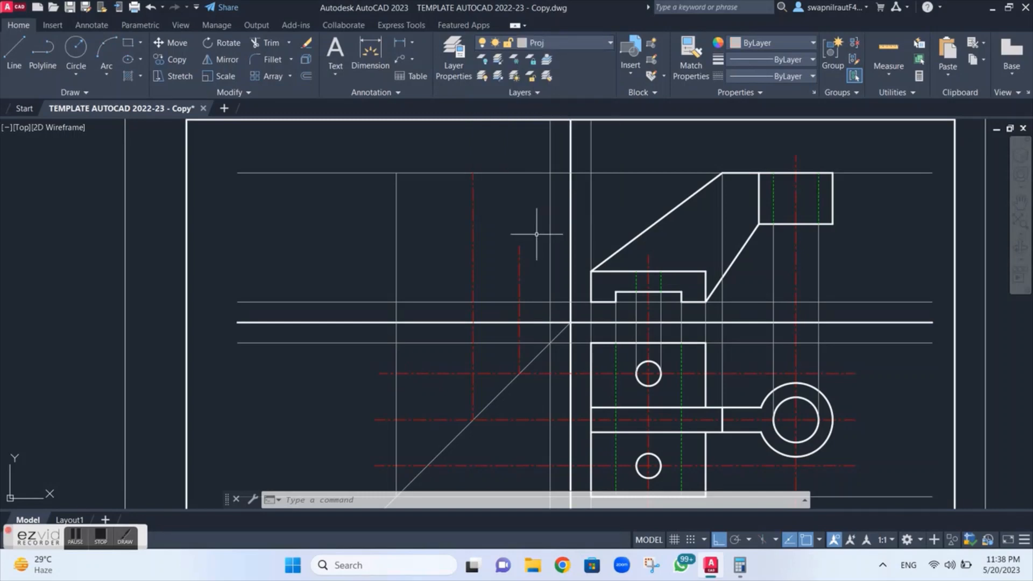
pyautogui.write('l')
pyautogui.press('Return')
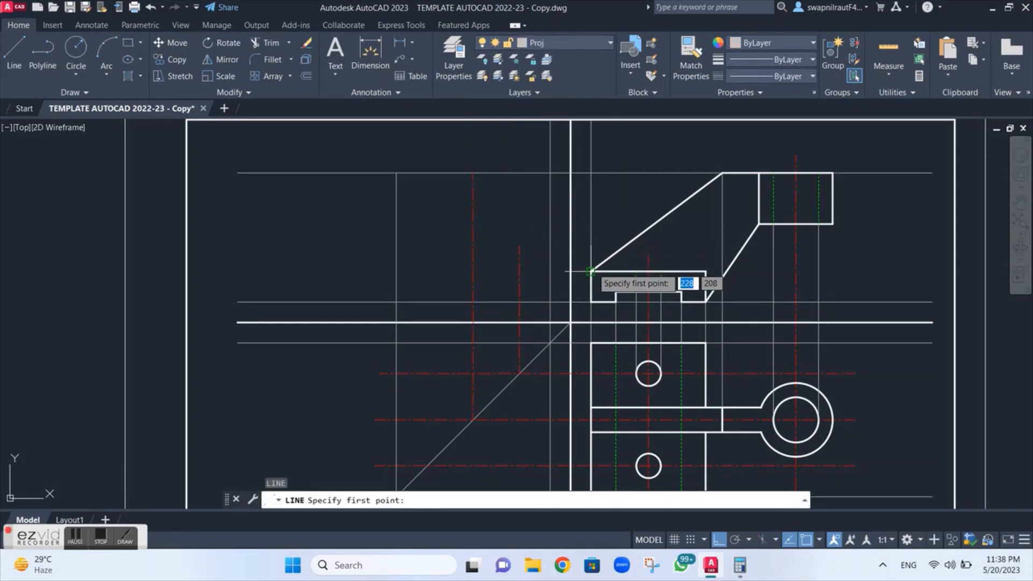
pyautogui.click(590, 271)
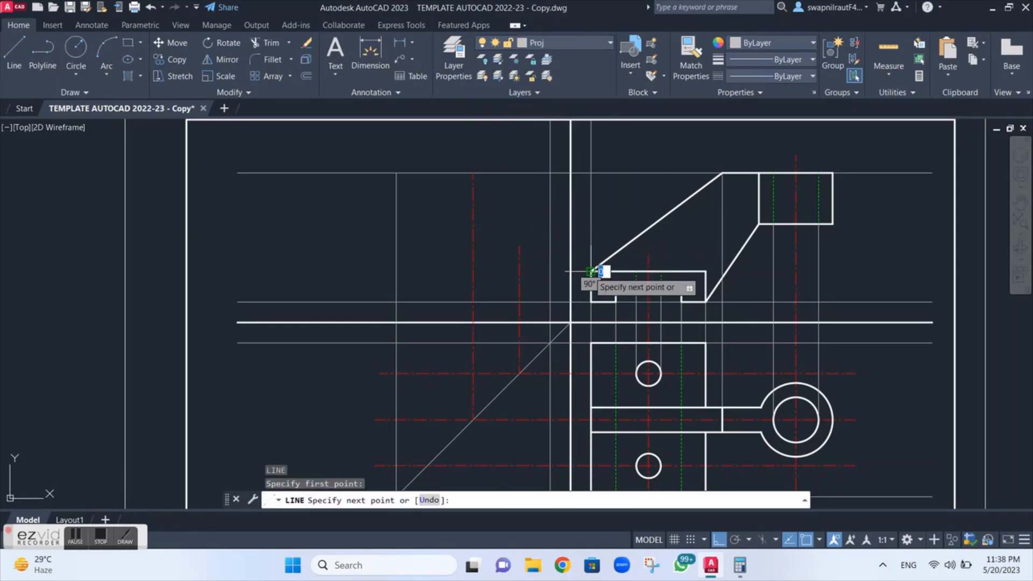
pyautogui.click(548, 272)
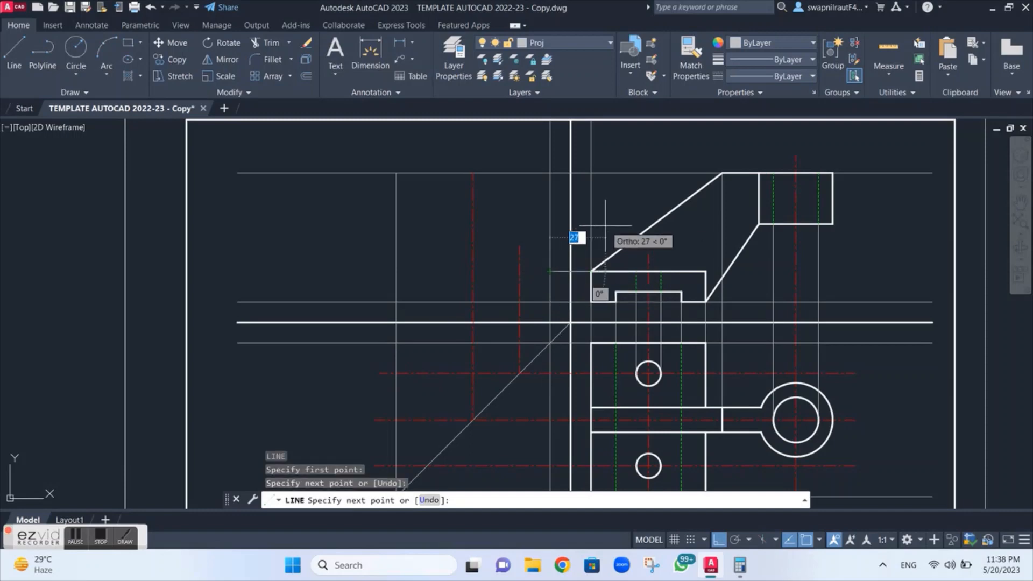
pyautogui.press('Escape')
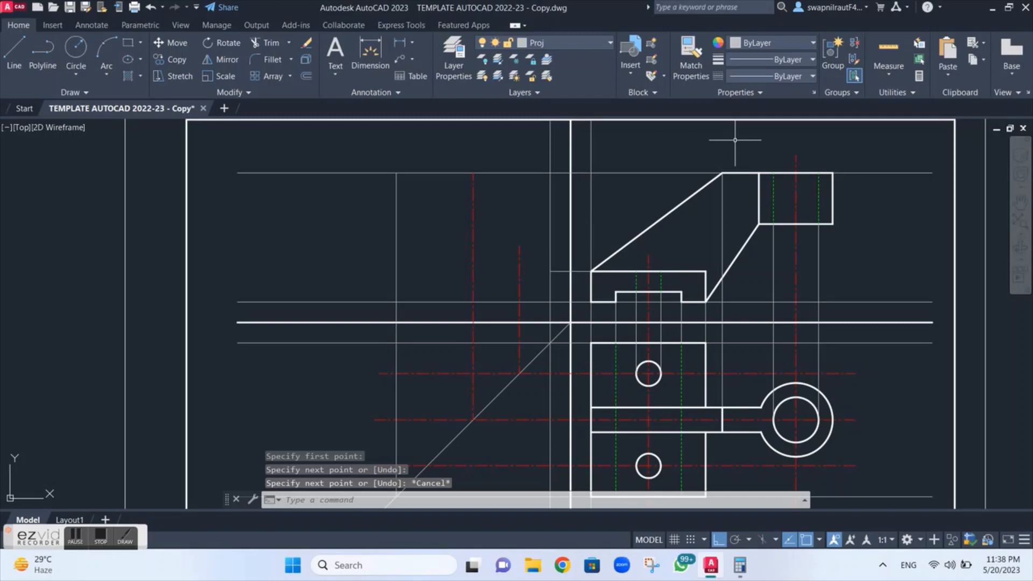
# Project the boss's lower edge horizontally from the front view to the side view's main vertical centre line.
pyautogui.press('Return')
pyautogui.click(758, 223)
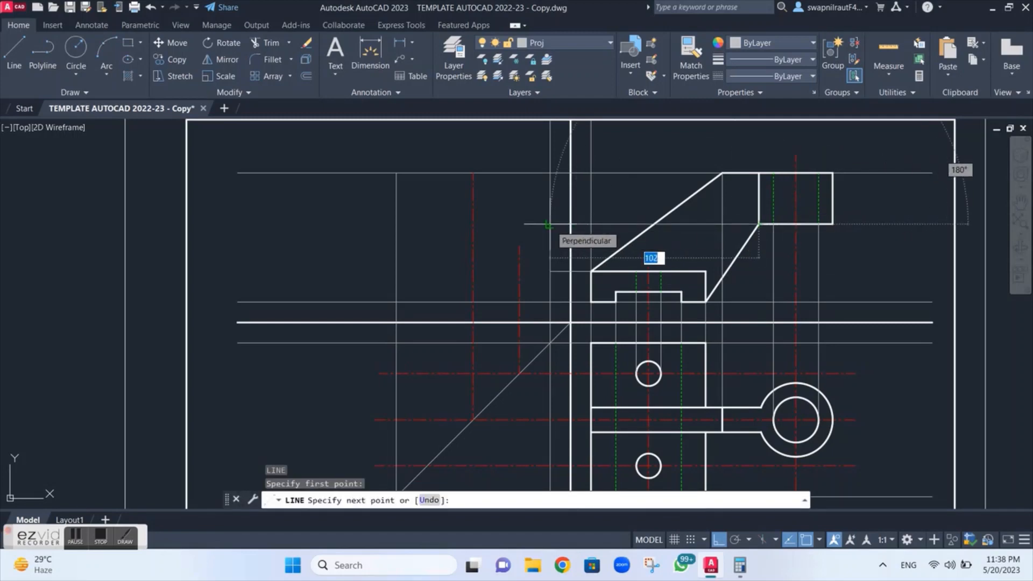
pyautogui.click(473, 224)
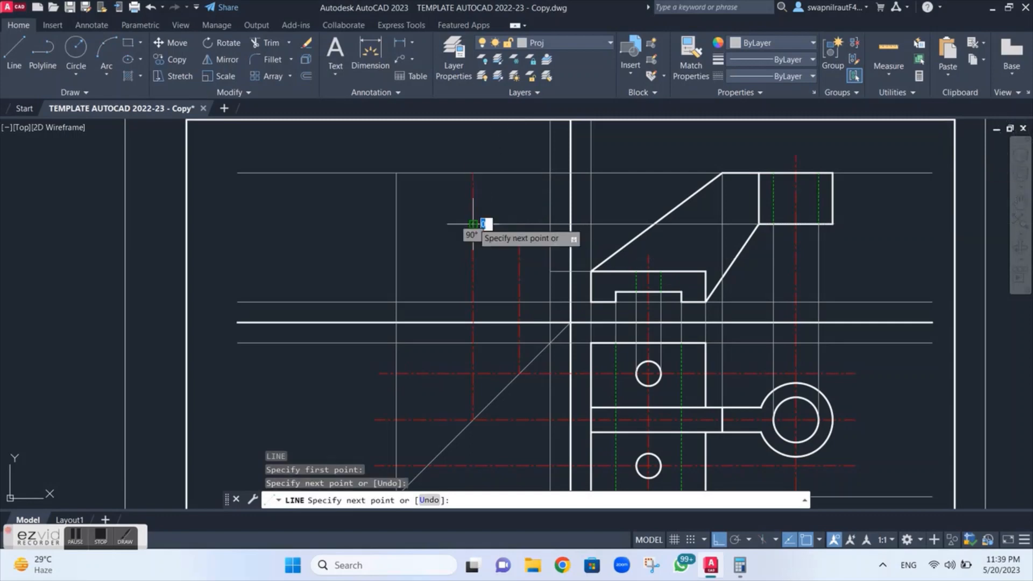
pyautogui.press('Escape')
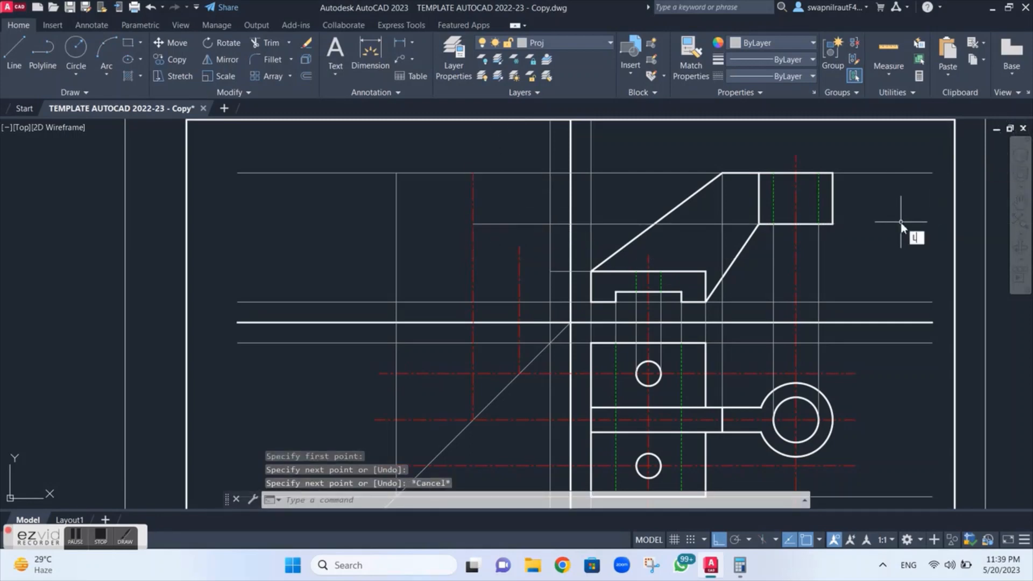
# Project the top edge of the base's bottom slot horizontally to the side view's nearest vertical projector.
pyautogui.write('l')
pyautogui.press('Return')
pyautogui.click(615, 293)
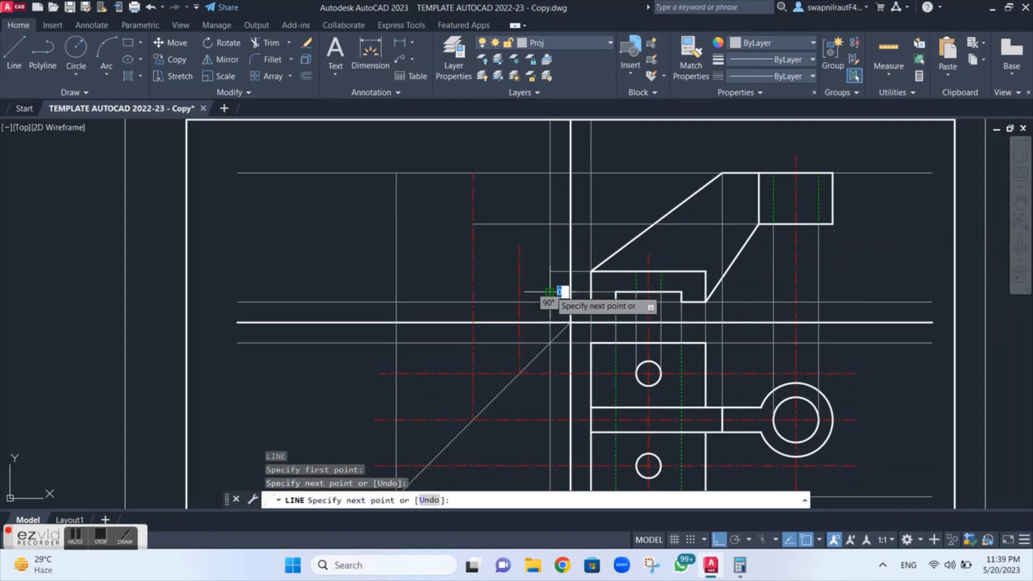
pyautogui.press('Escape')
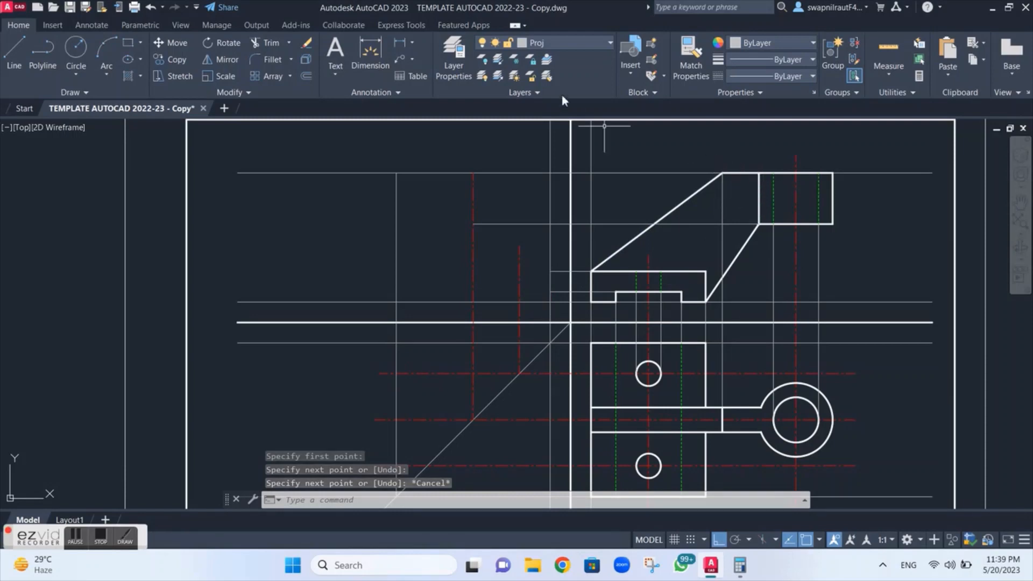
# On the Cont layer, outline half the boss in the side view: 18 mm from the centre line, down to its lower projector, and back.
pyautogui.click(571, 42)
pyautogui.click(538, 89)
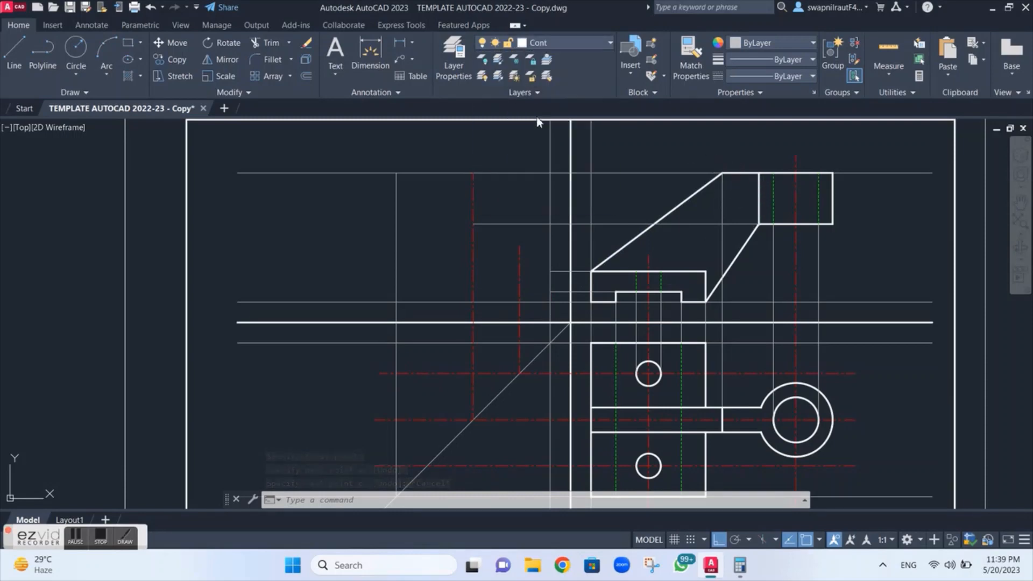
pyautogui.write('l')
pyautogui.press('Return')
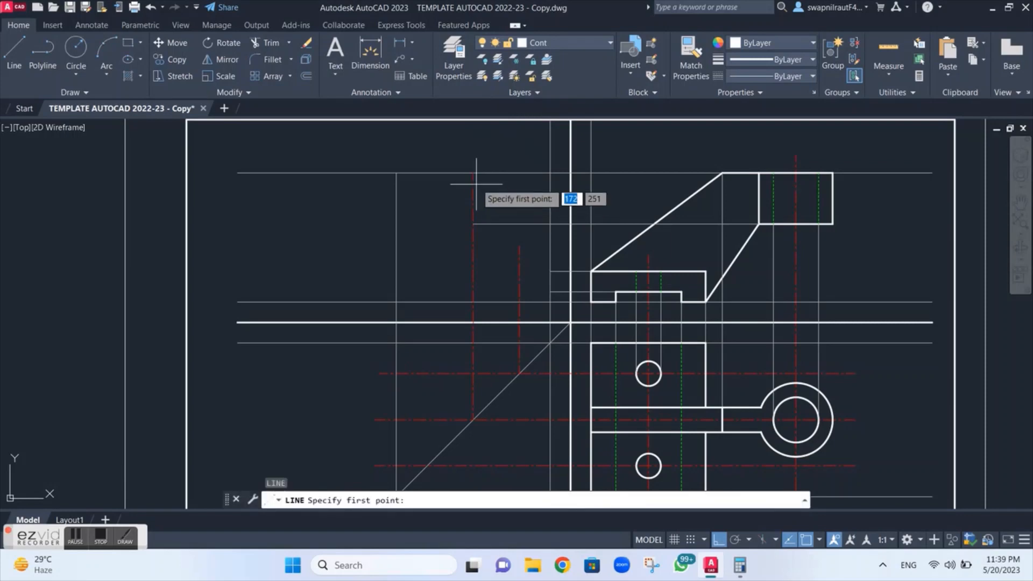
pyautogui.click(473, 173)
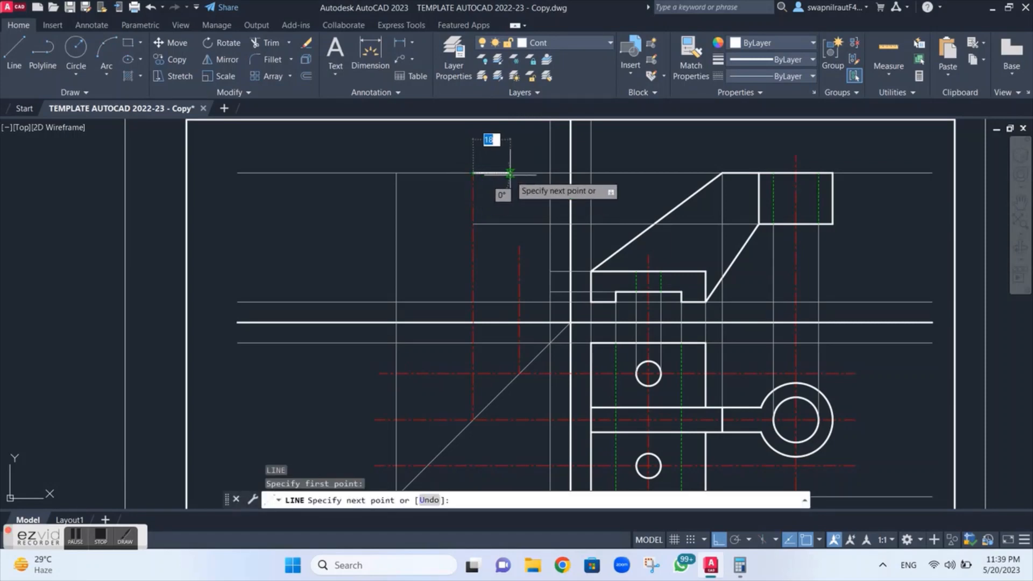
pyautogui.write('1')
pyautogui.press('Return')
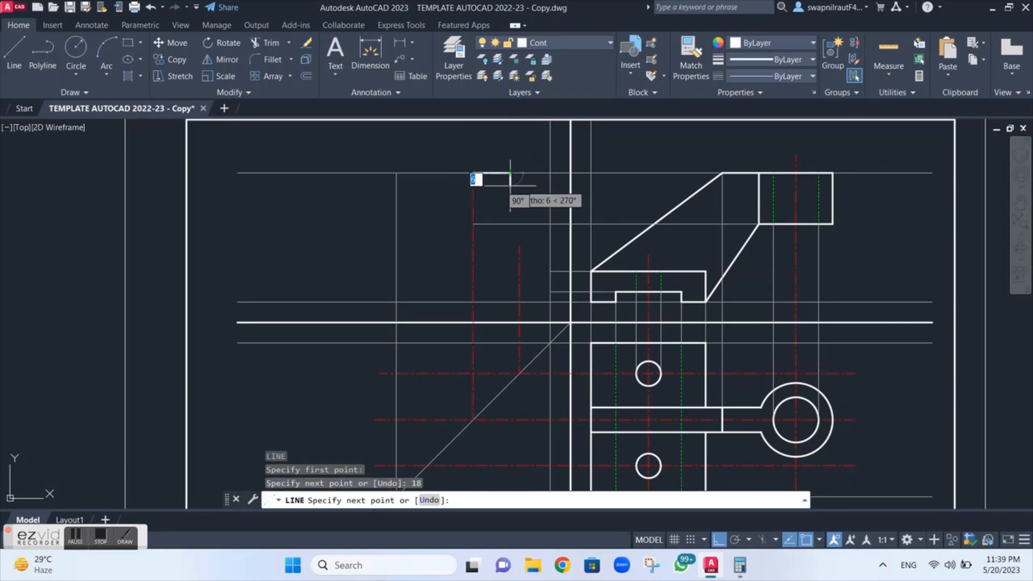
pyautogui.click(508, 224)
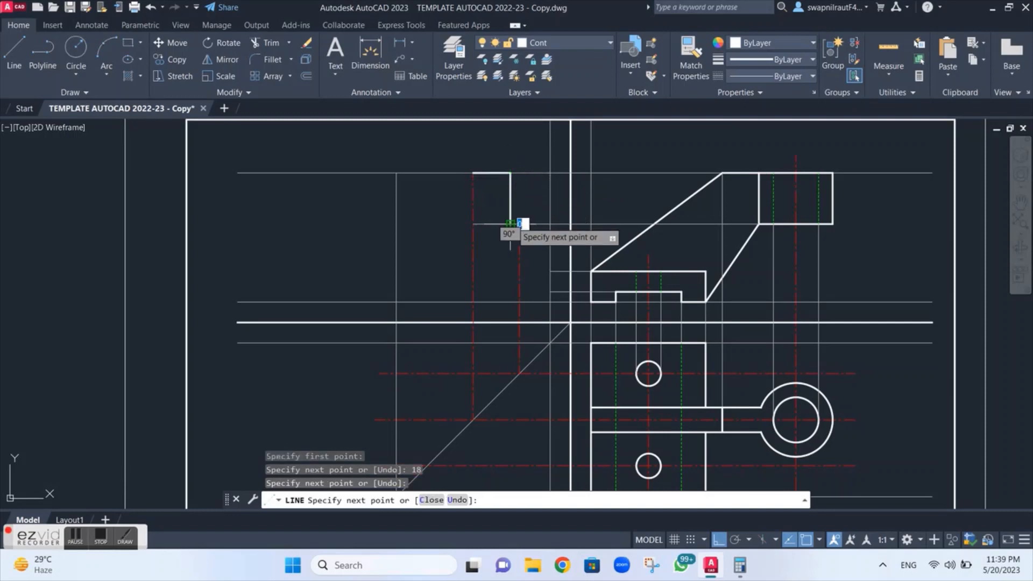
pyautogui.click(472, 224)
pyautogui.press('Escape')
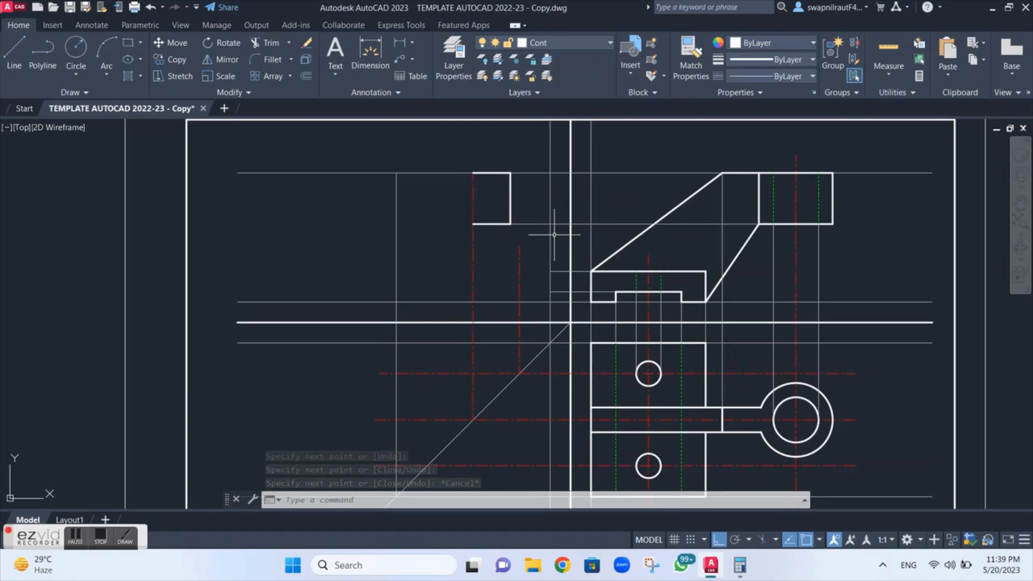
# Outline half the base in the side view: the 15 mm vertical edge, plus top and bottom edges running to the main centre line.
pyautogui.press('space')
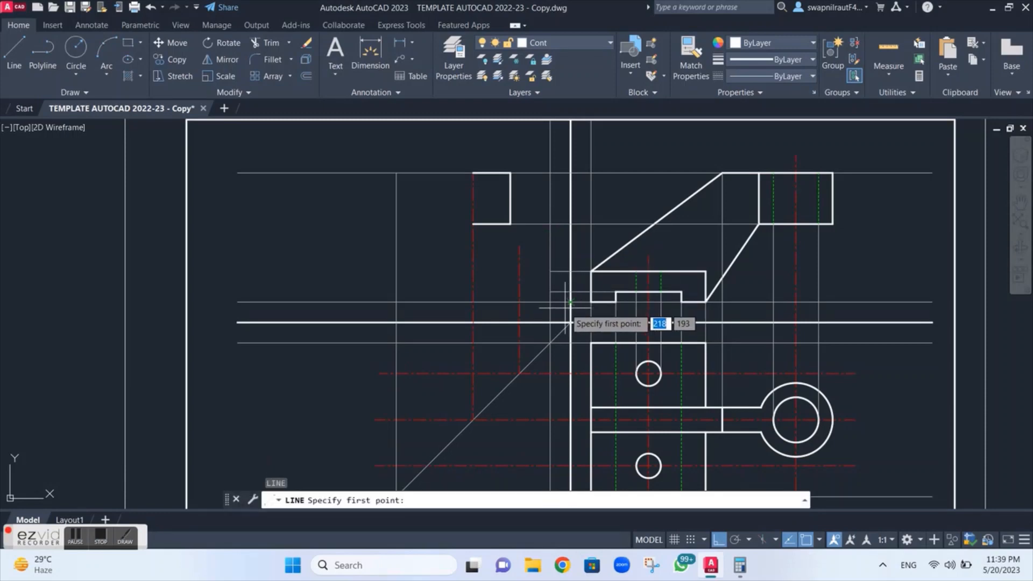
pyautogui.click(550, 273)
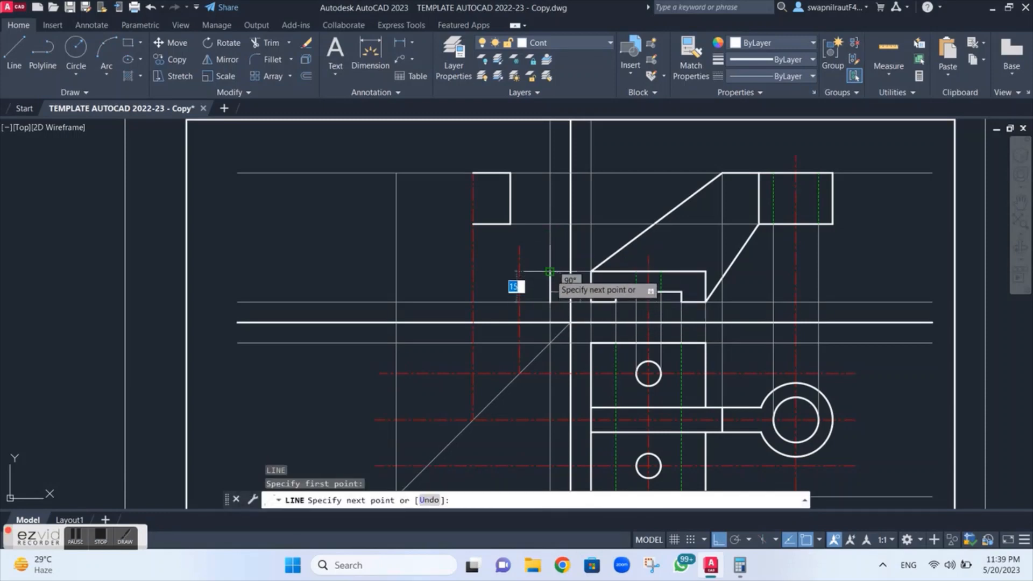
pyautogui.click(469, 273)
pyautogui.click(471, 272)
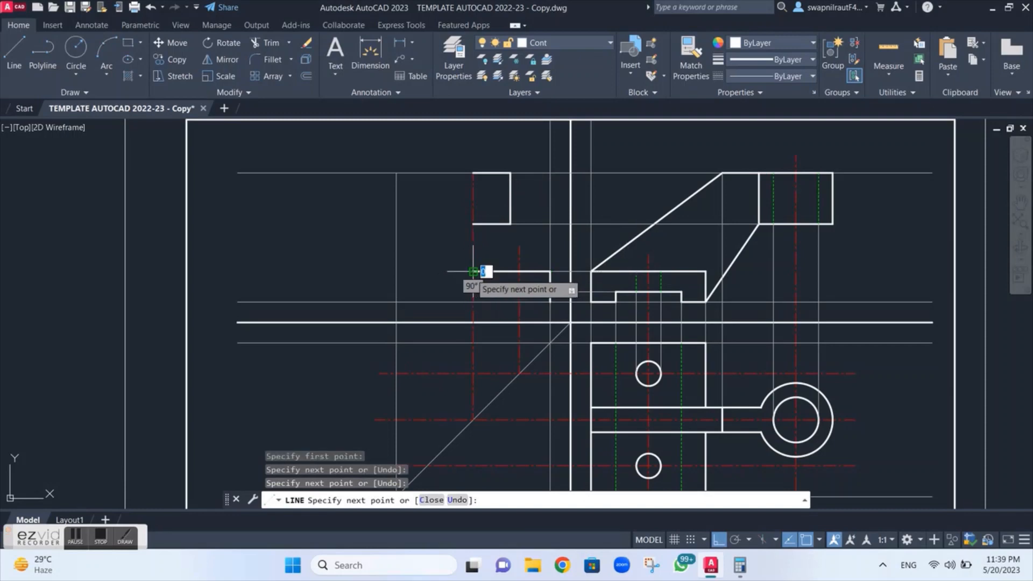
pyautogui.press('Escape')
pyautogui.press('space')
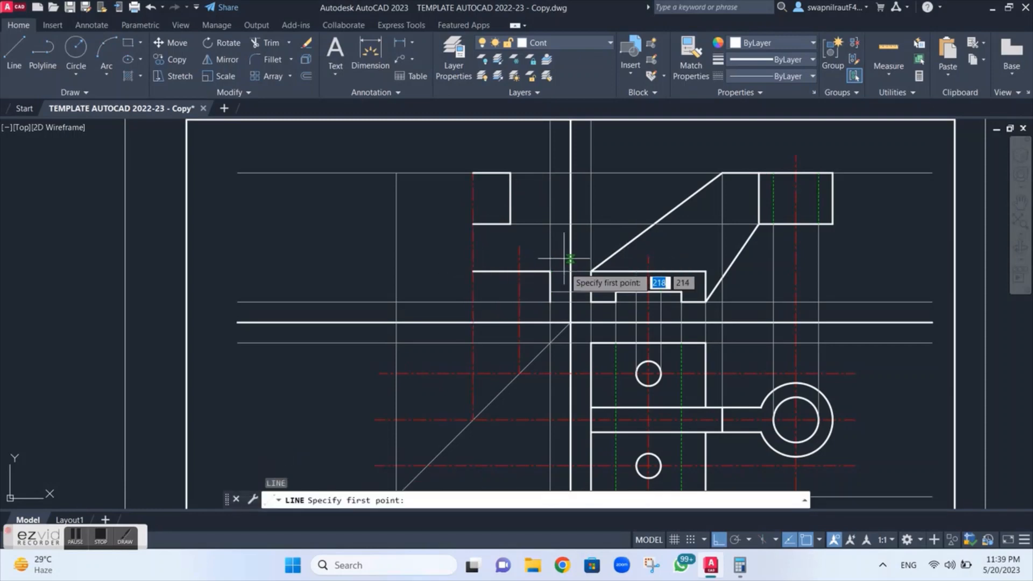
pyautogui.click(549, 301)
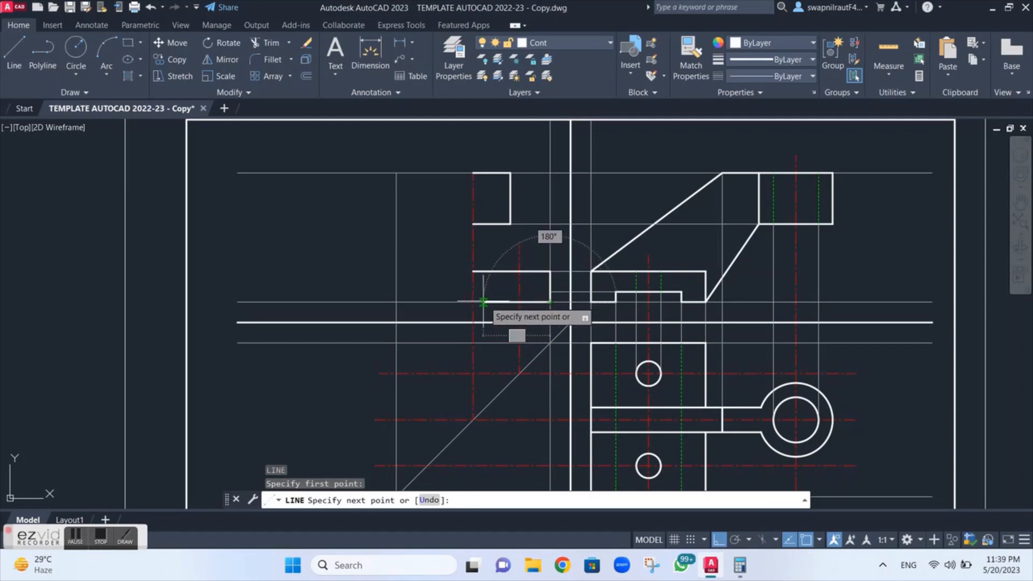
pyautogui.click(473, 301)
pyautogui.press('Escape')
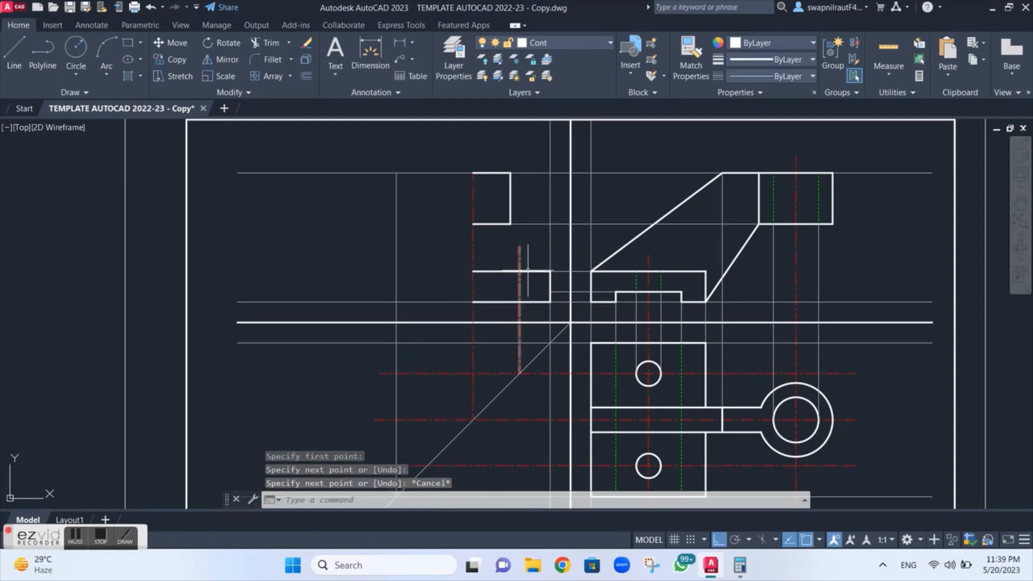
# On the Proj layer, project the upper quadrant of the top view's upper hole via the 45° line to the side view base's bottom edge.
pyautogui.click(557, 43)
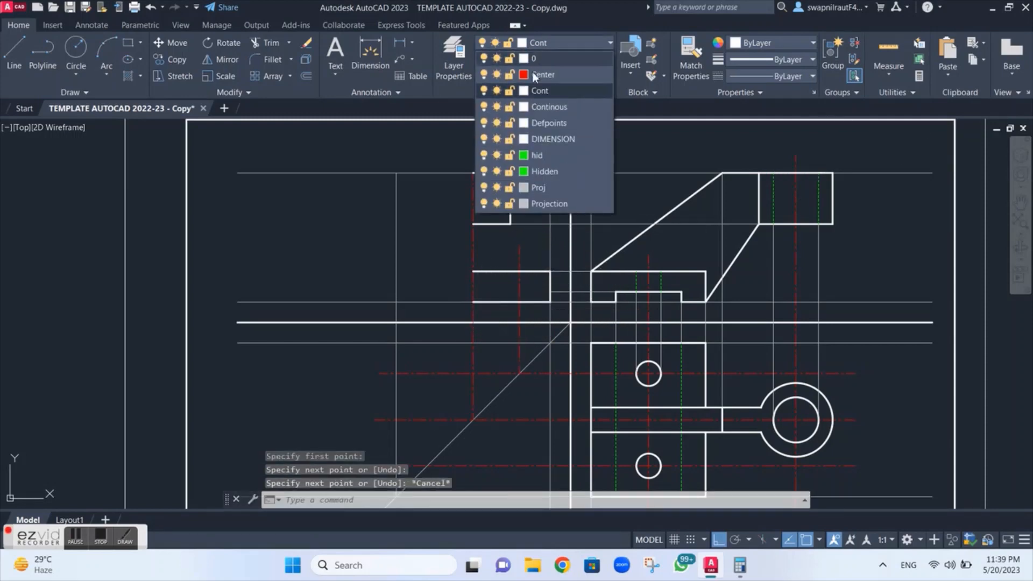
pyautogui.click(542, 187)
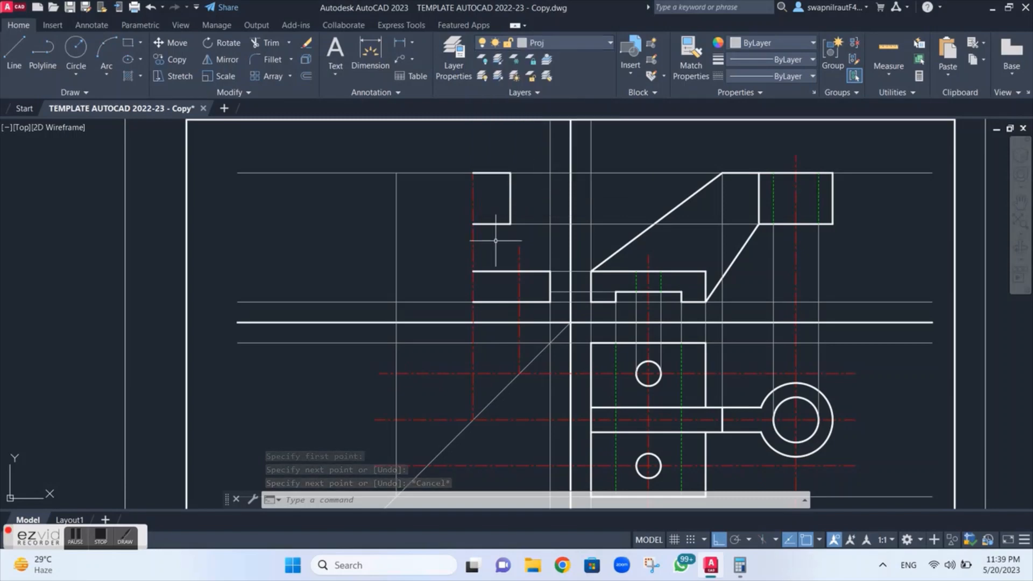
pyautogui.press('Return')
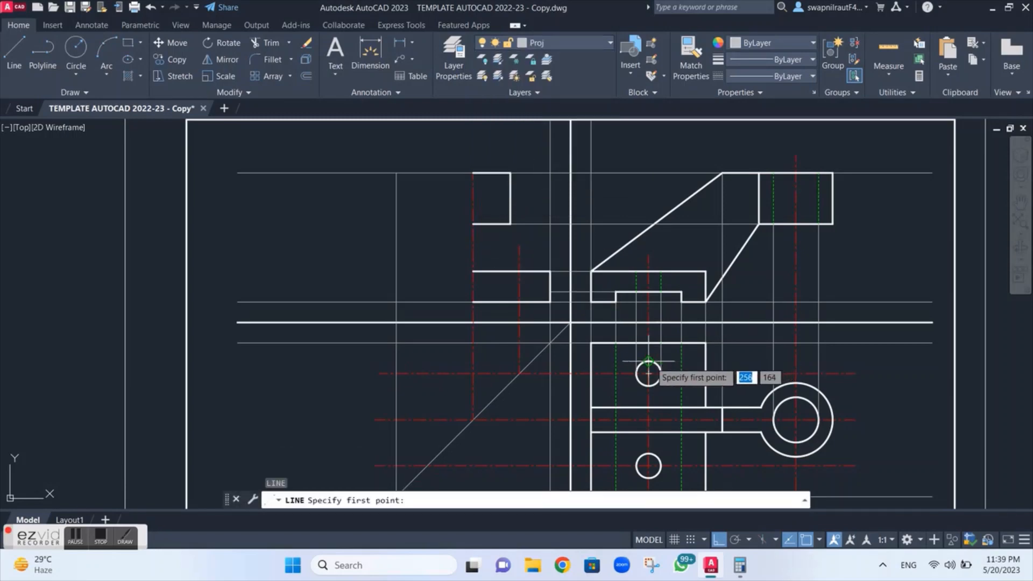
pyautogui.click(648, 362)
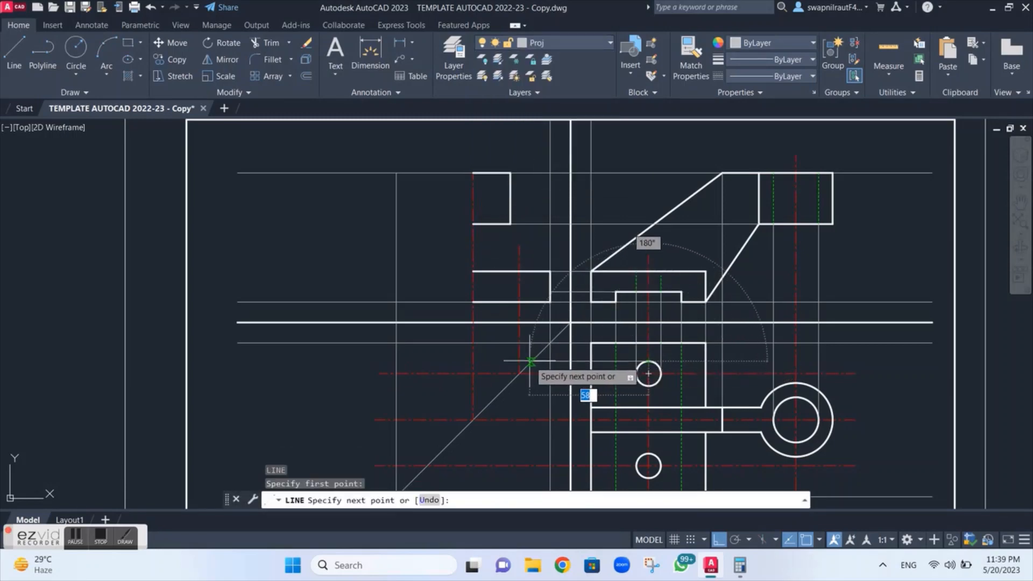
pyautogui.click(532, 361)
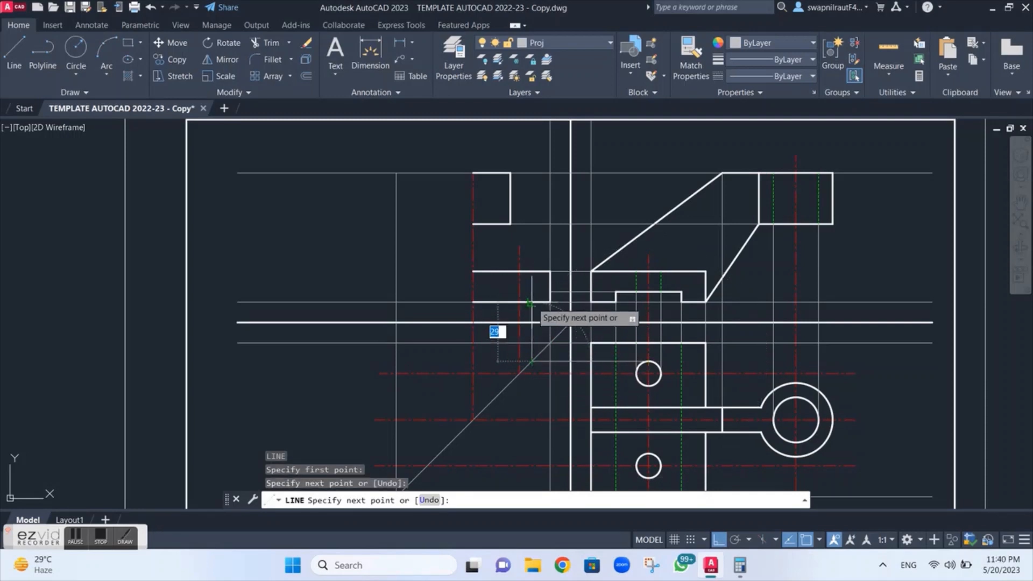
pyautogui.click(532, 302)
pyautogui.press('Escape')
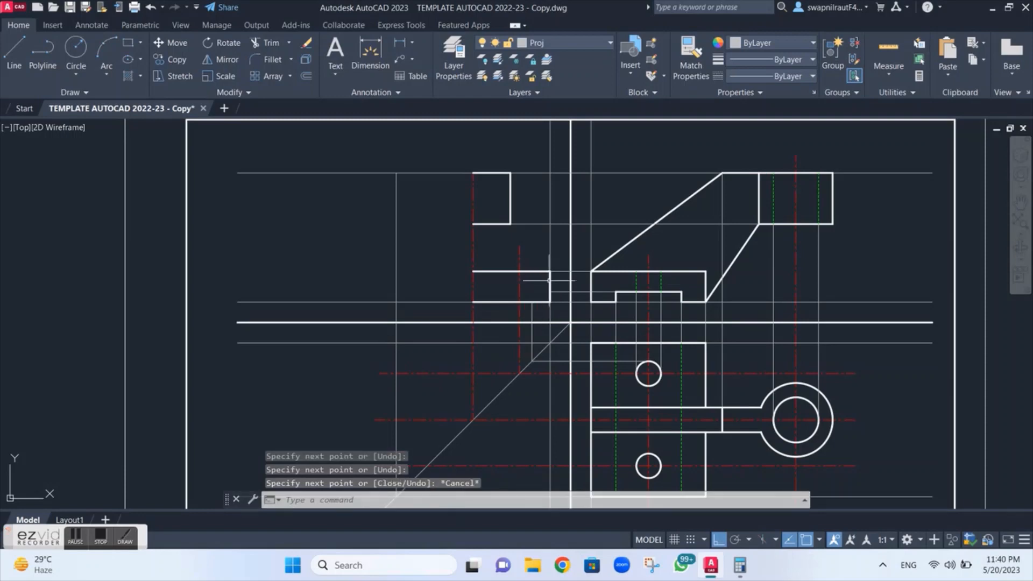
# Project the lower quadrant of the same hole via the 45° line up to the side view base's bottom edge.
pyautogui.write('l')
pyautogui.press('Return')
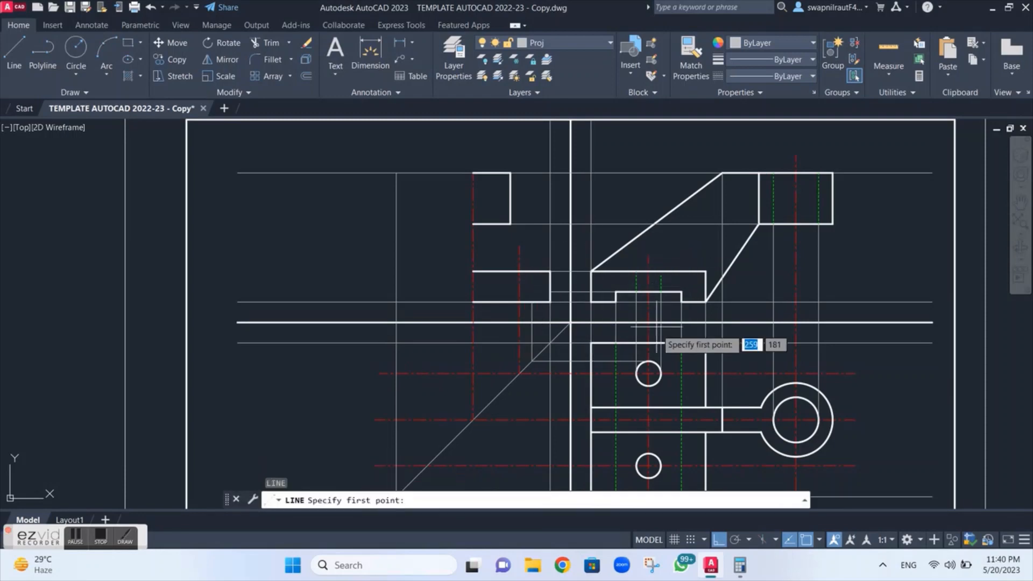
pyautogui.click(648, 386)
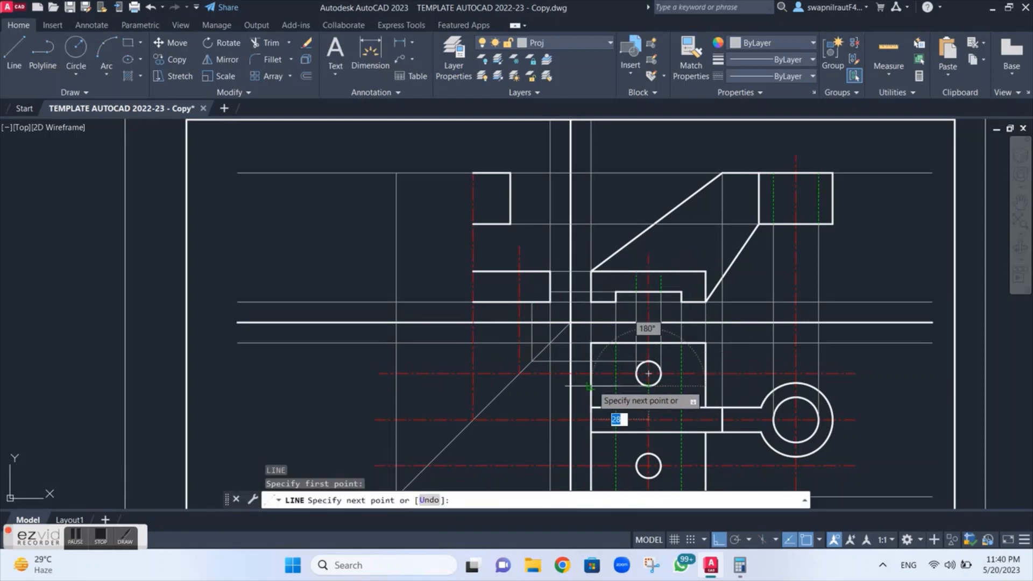
pyautogui.click(504, 387)
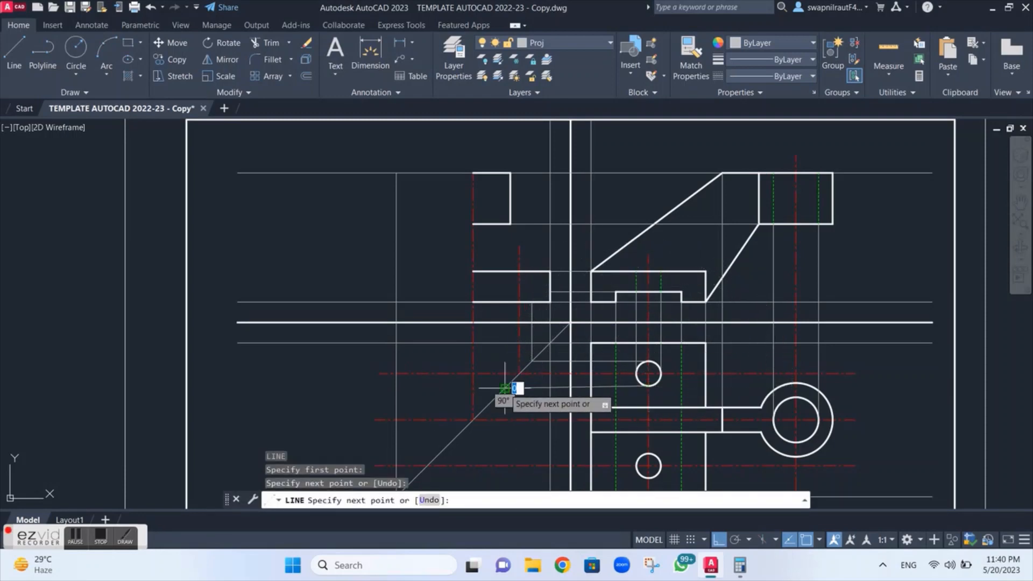
pyautogui.click(505, 302)
pyautogui.press('Escape')
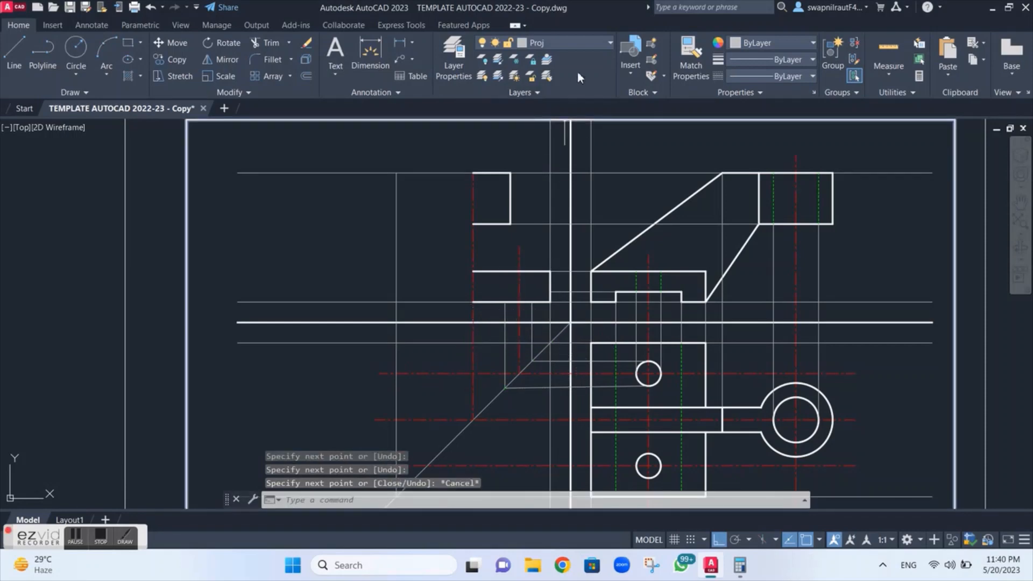
# On the hid layer, draw the slot's top edge across the side view base, from its vertical edge to the main centre line.
pyautogui.click(579, 38)
pyautogui.click(542, 155)
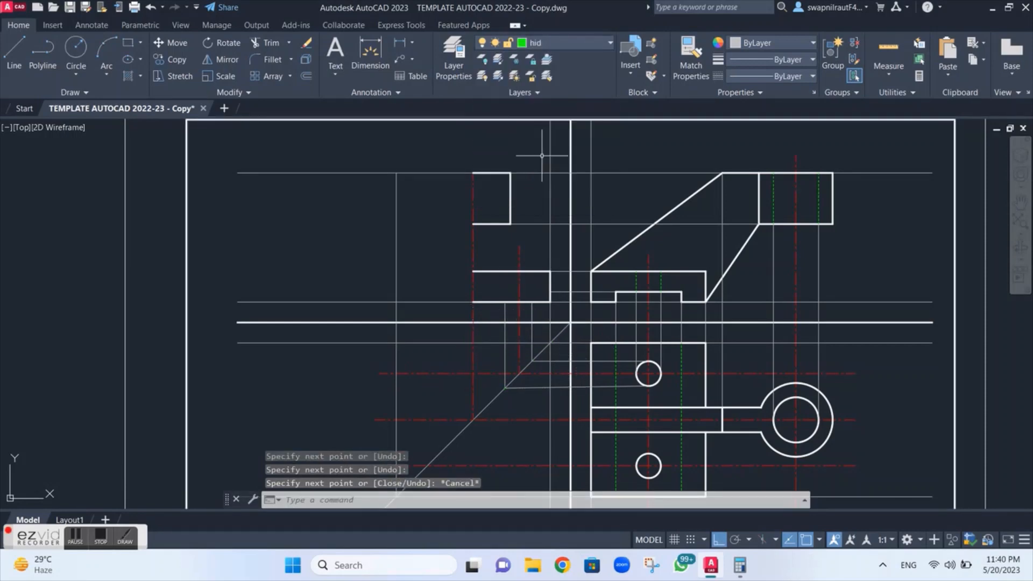
pyautogui.press('Escape')
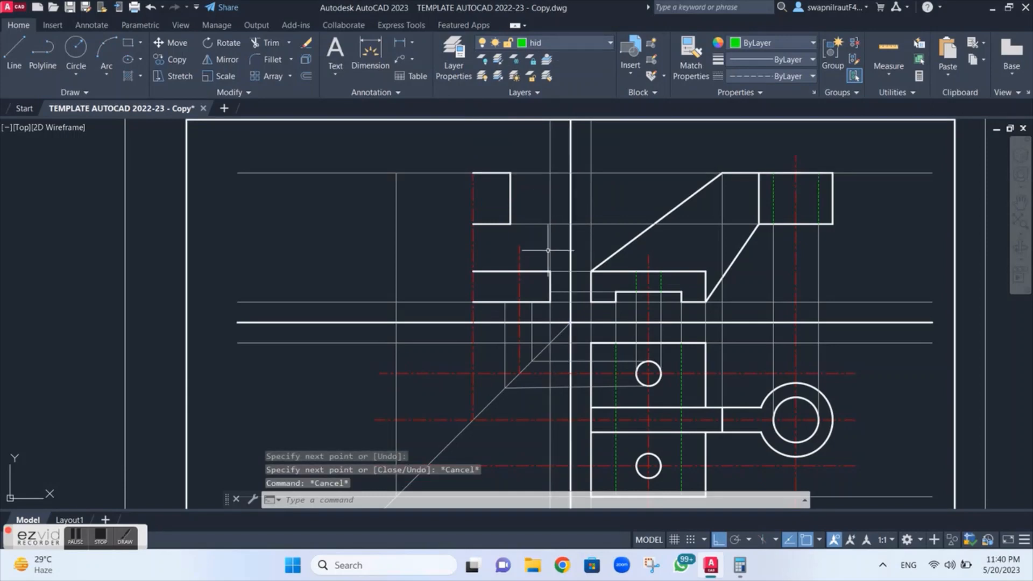
pyautogui.press('Return')
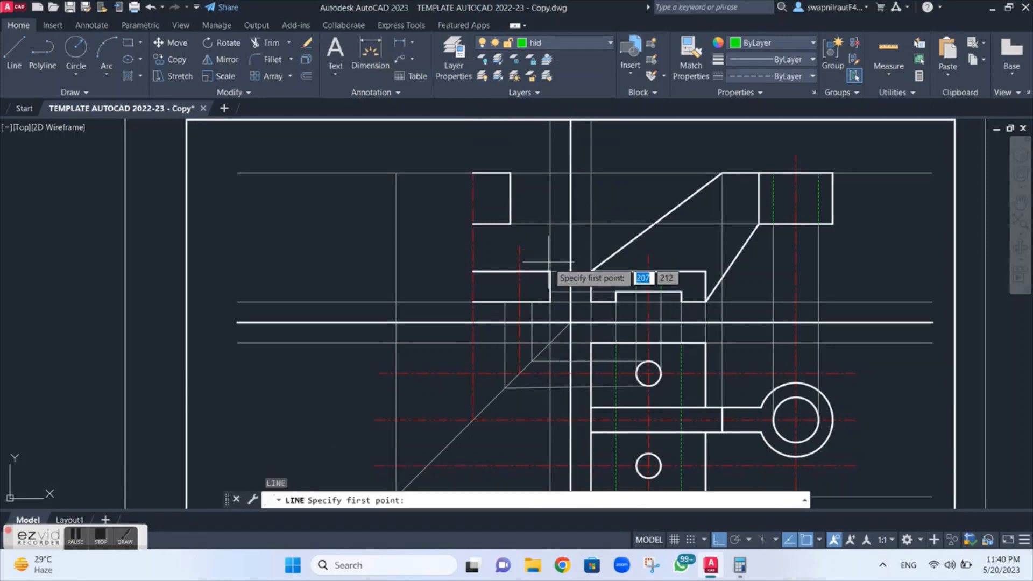
pyautogui.click(548, 292)
pyautogui.click(473, 292)
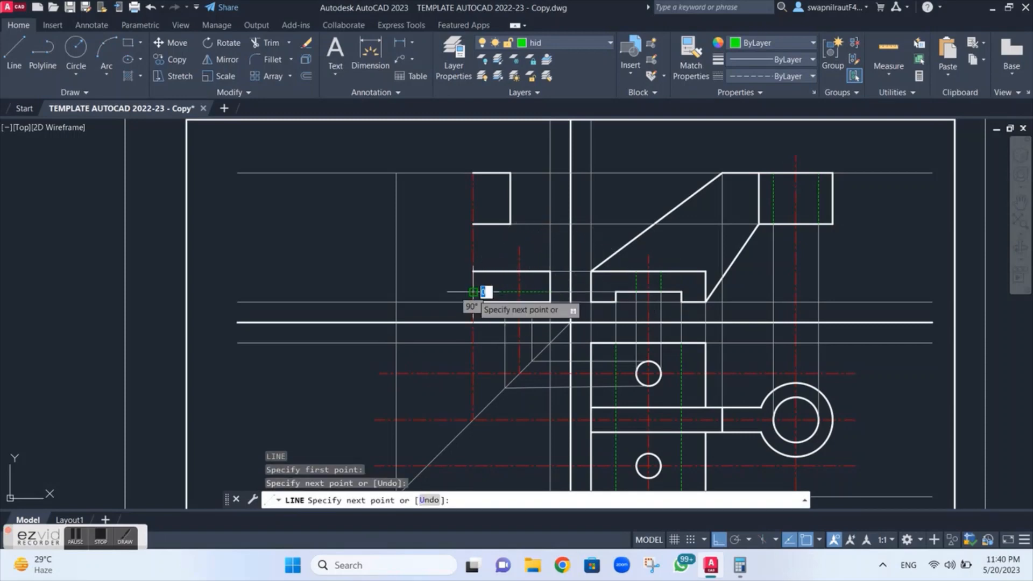
pyautogui.press('Escape')
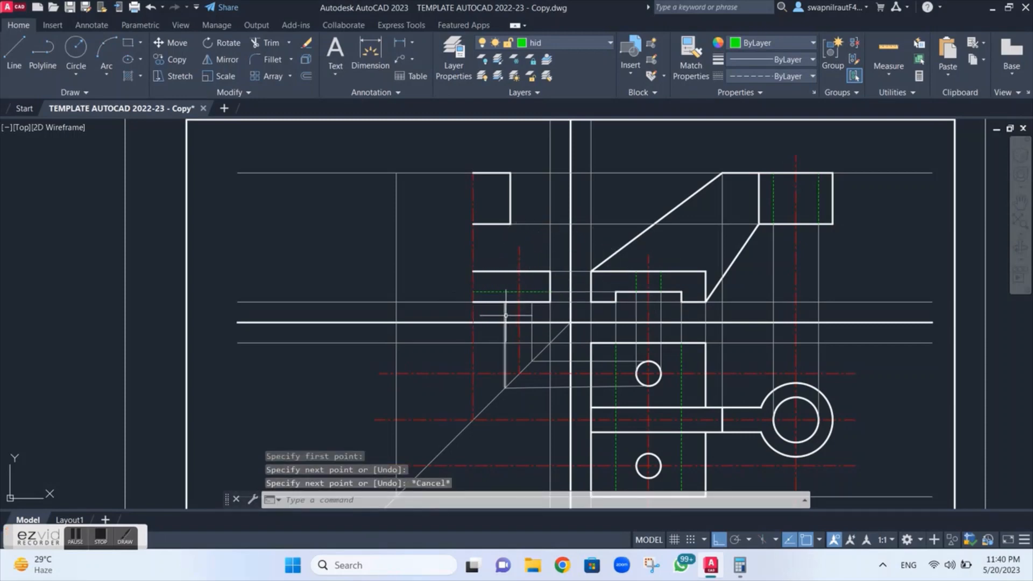
# Stretch the upper ends of both vertical hole projectors to the hidden slot line in the side view.
pyautogui.scroll(2, 505, 315)
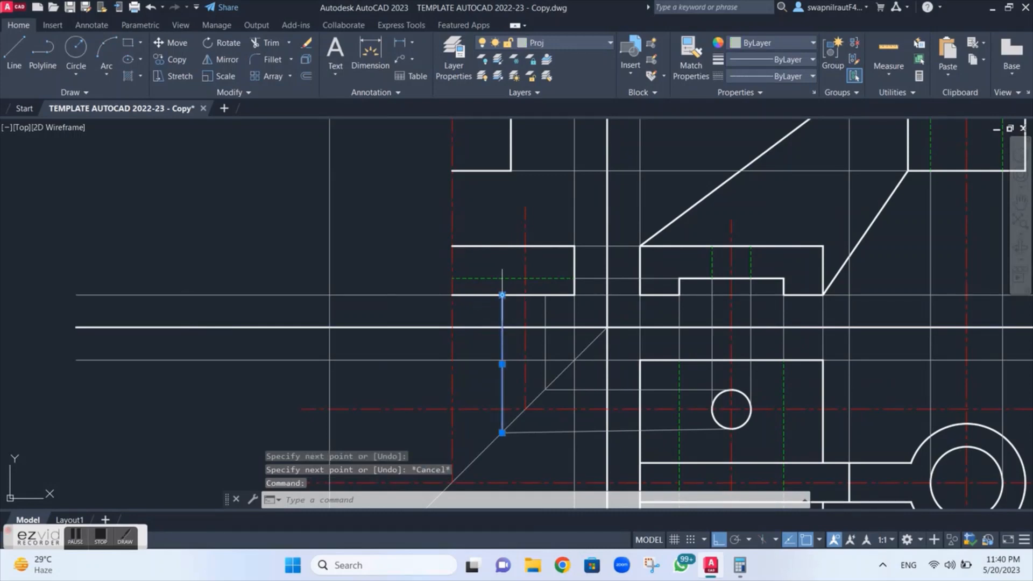
pyautogui.click(502, 294)
pyautogui.click(502, 278)
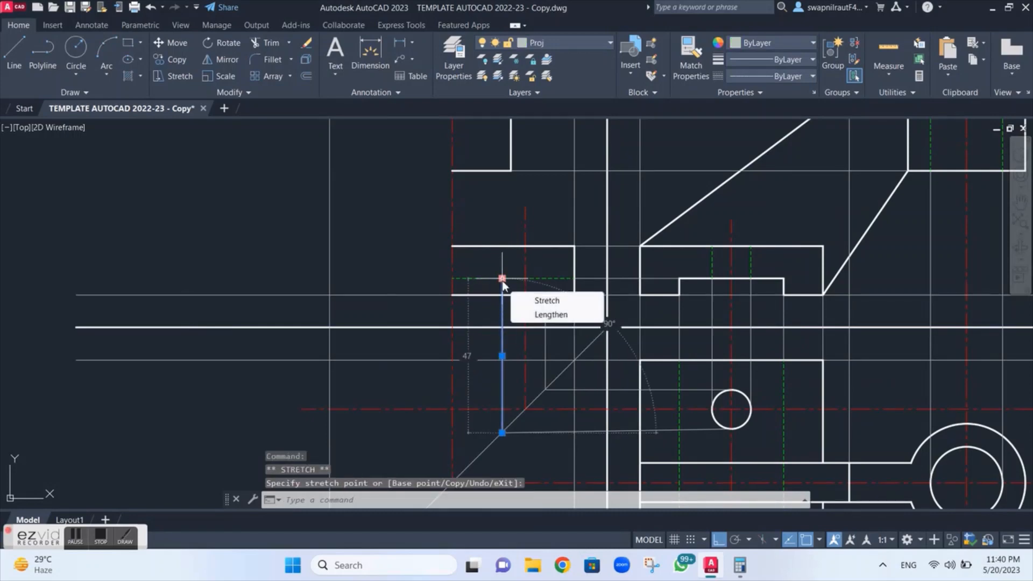
pyautogui.click(545, 324)
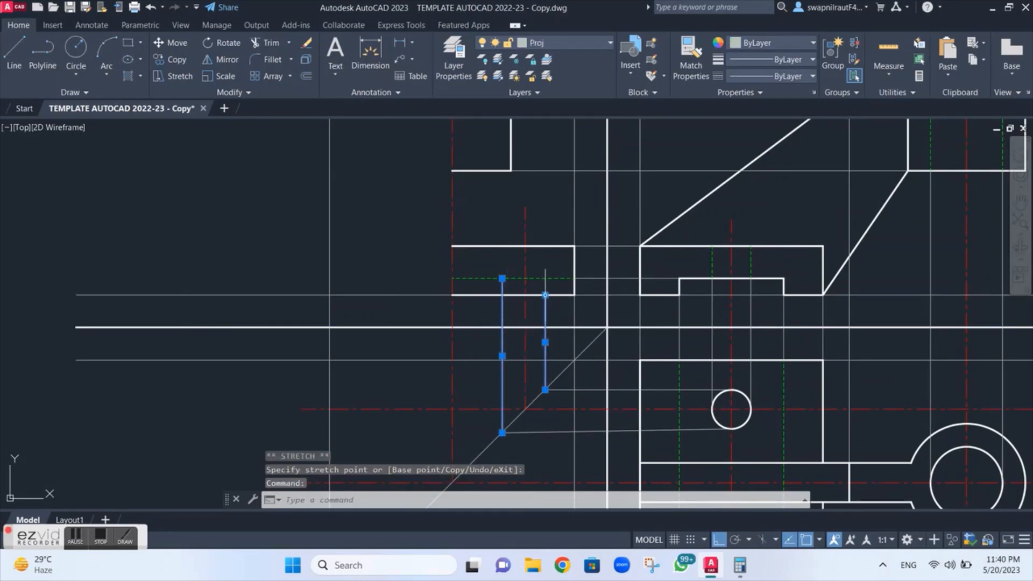
pyautogui.click(544, 294)
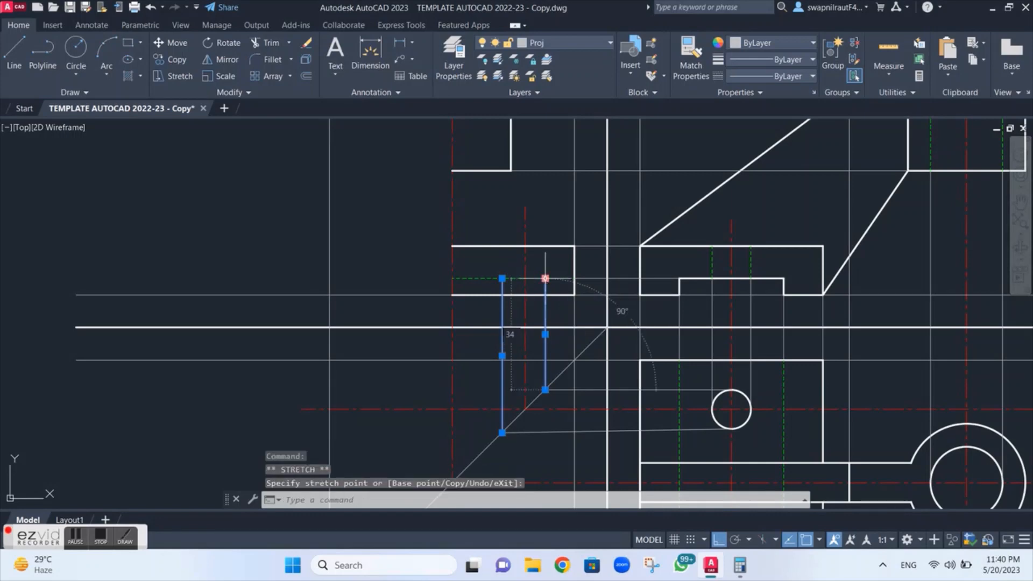
pyautogui.press('Escape')
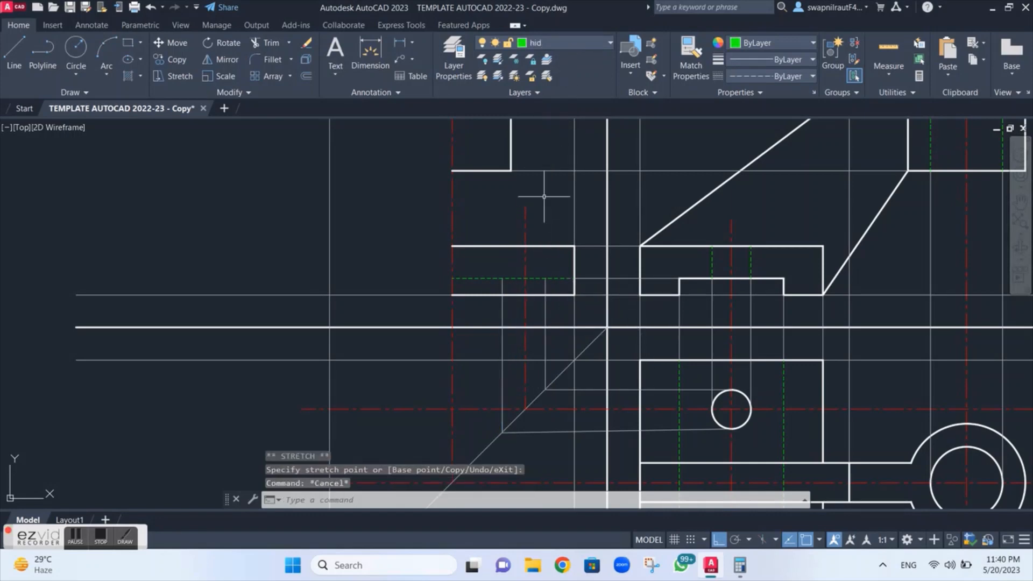
# Draw the hole's two hidden edges in the side view, from the slot line up to the base's top edge.
pyautogui.press('Return')
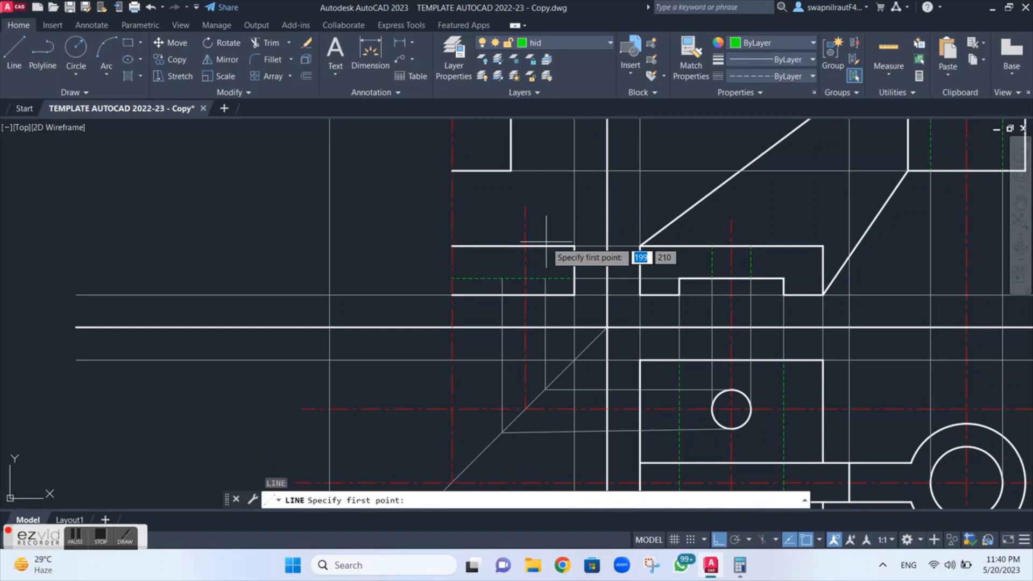
pyautogui.click(545, 279)
pyautogui.click(544, 246)
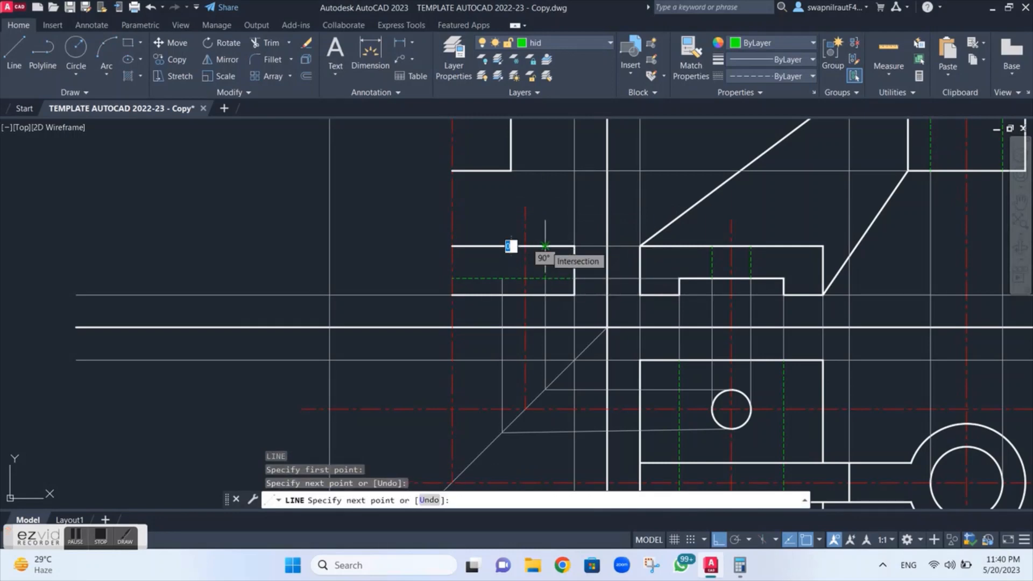
pyautogui.press('Escape')
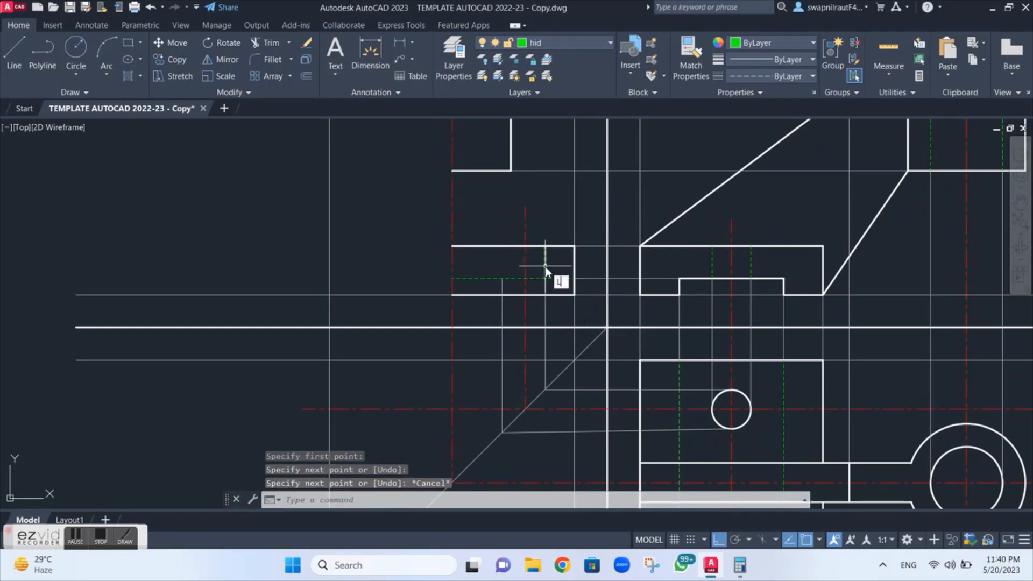
pyautogui.press('Return')
pyautogui.click(502, 278)
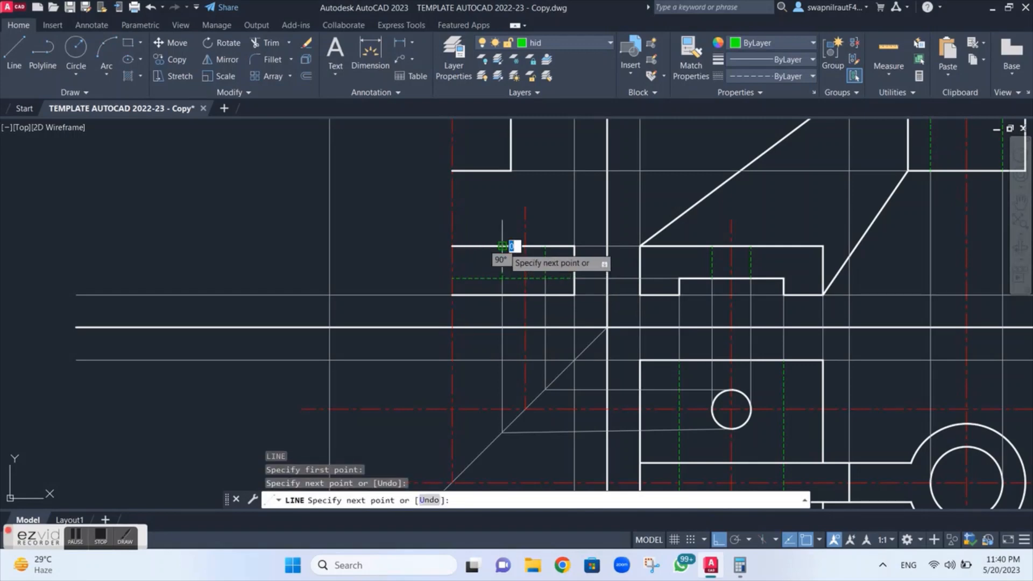
pyautogui.press('Escape')
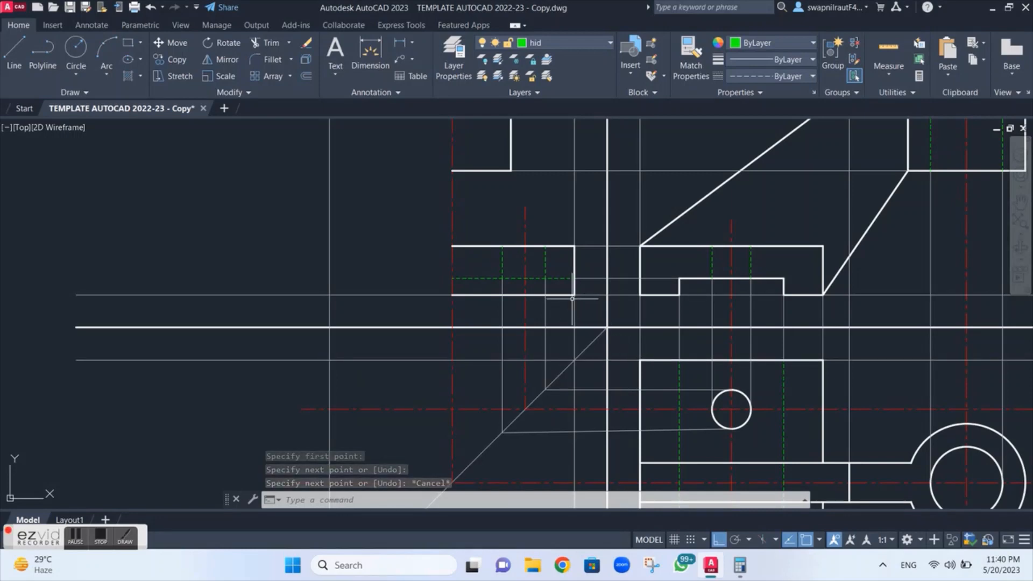
# On the Proj layer, project the rib's upper edge from the top view via the 45° line up to the side view base's bottom edge.
pyautogui.scroll(-2, 573, 298)
pyautogui.scroll(2, 572, 299)
pyautogui.moveTo(572, 299)
pyautogui.mouseDown(button='middle')
pyautogui.moveTo(623, 161)
pyautogui.moveTo(606, 176)
pyautogui.mouseUp(button='middle')
pyautogui.click(576, 43)
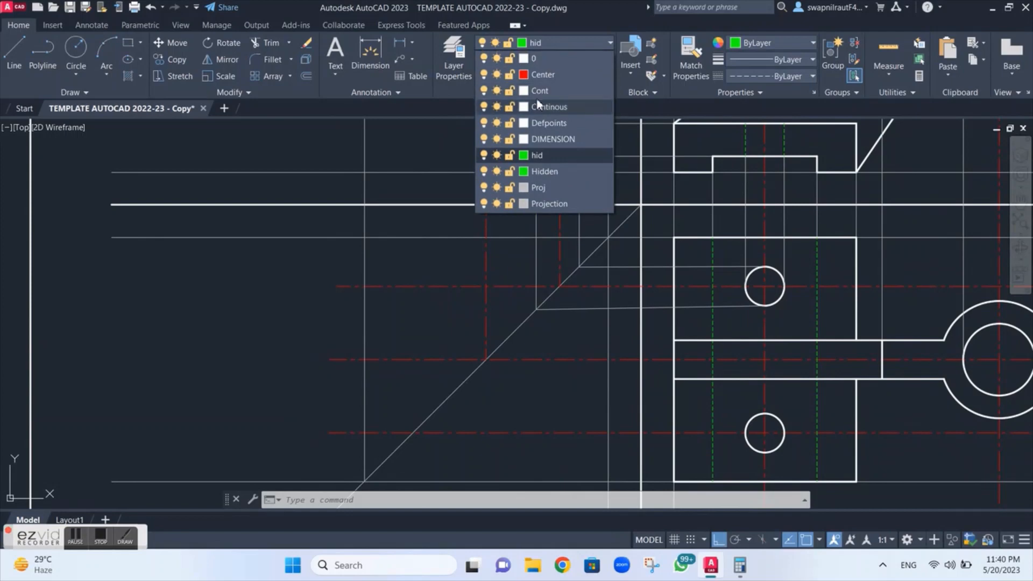
pyautogui.click(538, 188)
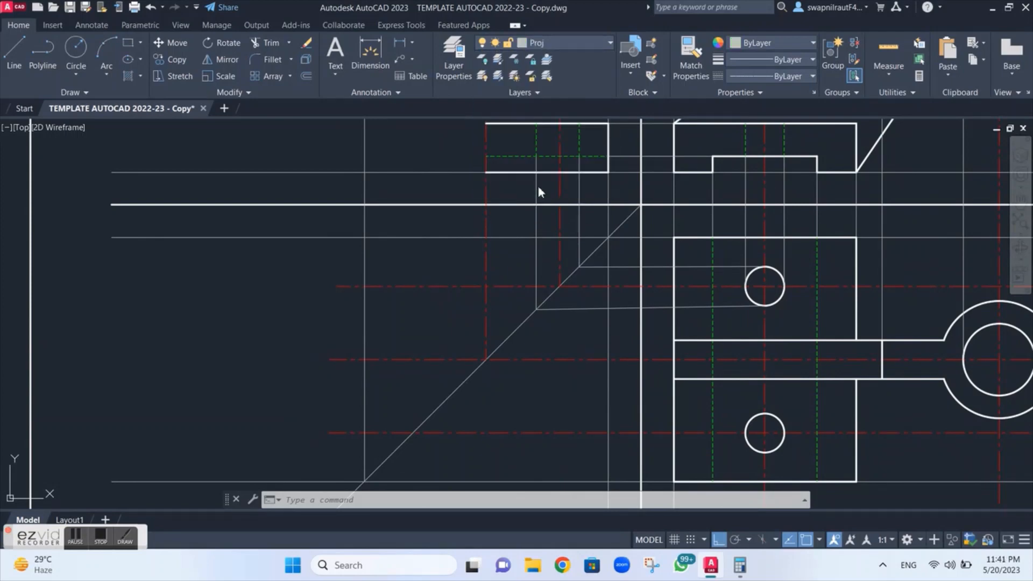
pyautogui.write('l')
pyautogui.press('Return')
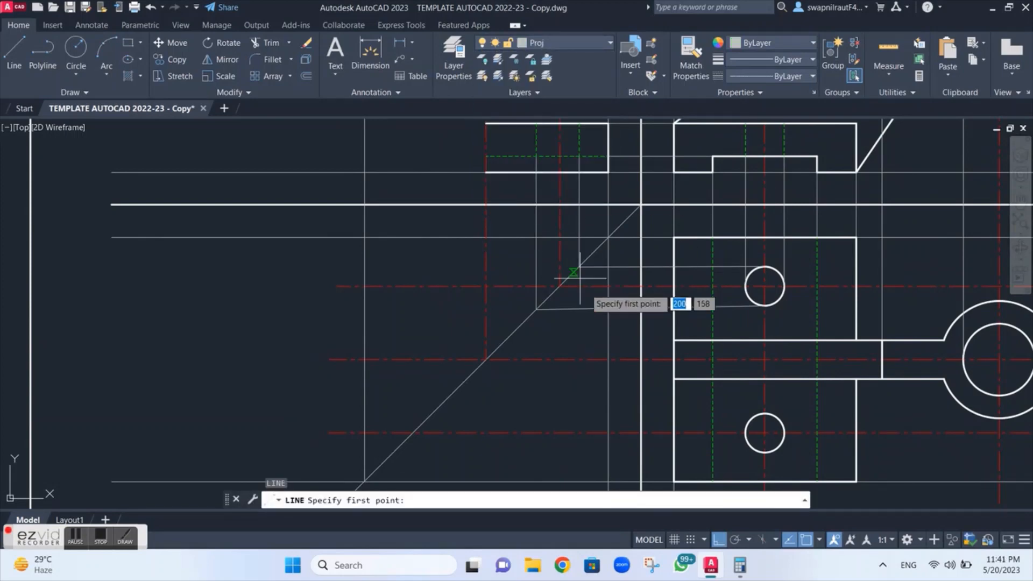
pyautogui.click(673, 340)
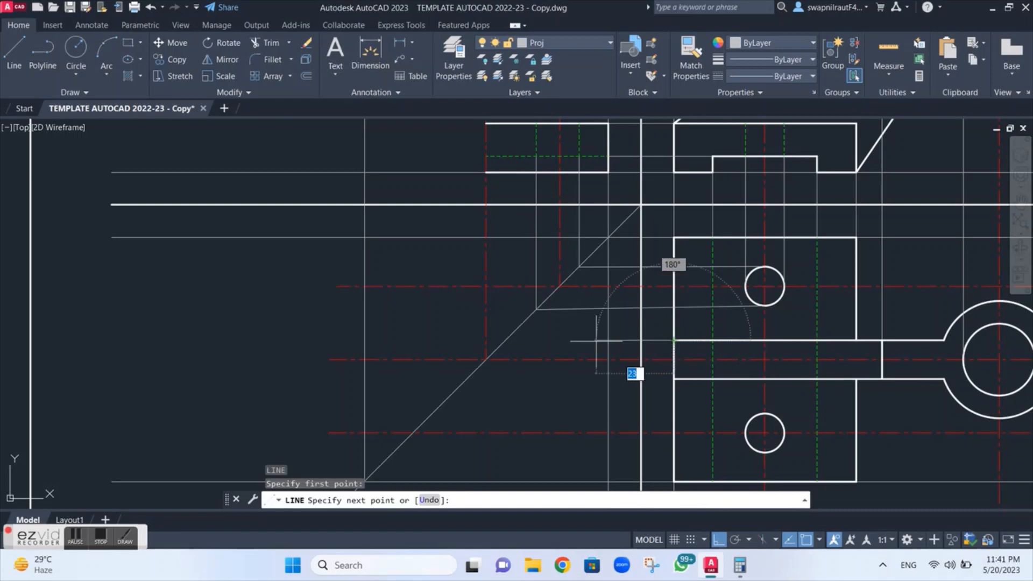
pyautogui.click(505, 339)
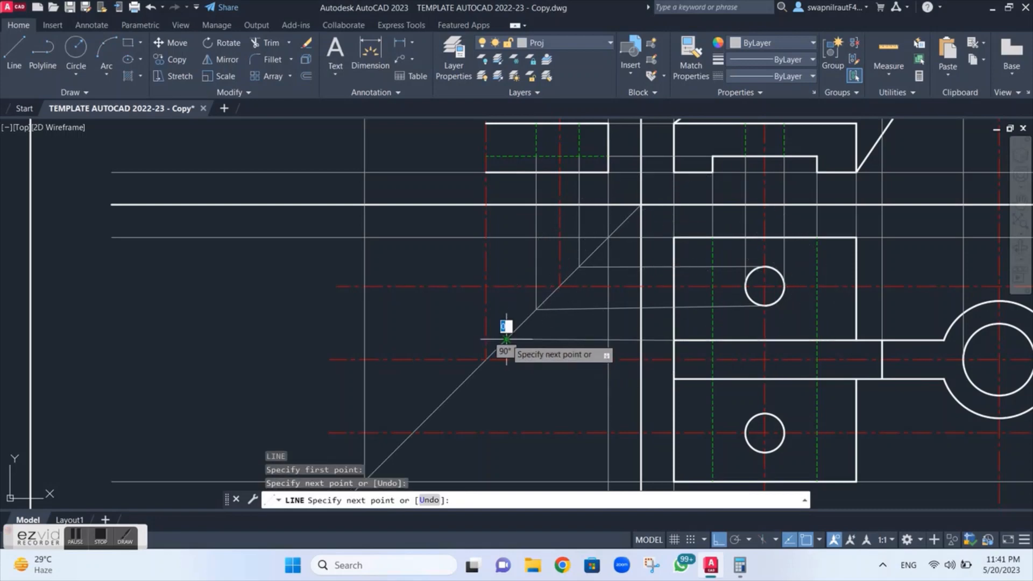
pyautogui.click(506, 172)
pyautogui.press('Escape')
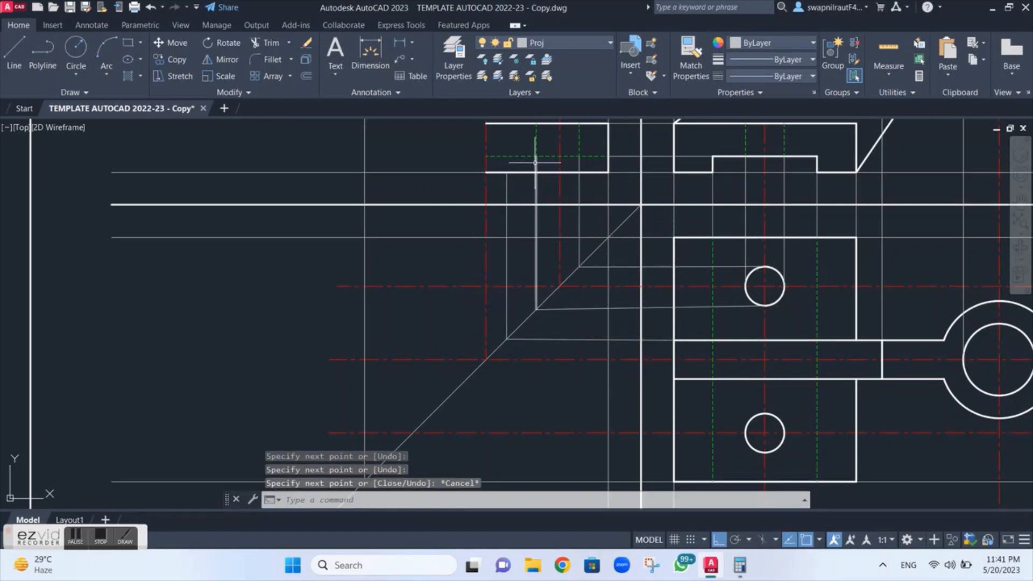
pyautogui.scroll(-2, 540, 168)
pyautogui.moveTo(540, 169)
pyautogui.mouseDown(button='middle')
pyautogui.moveTo(542, 219)
pyautogui.moveTo(509, 288)
pyautogui.mouseUp(button='middle')
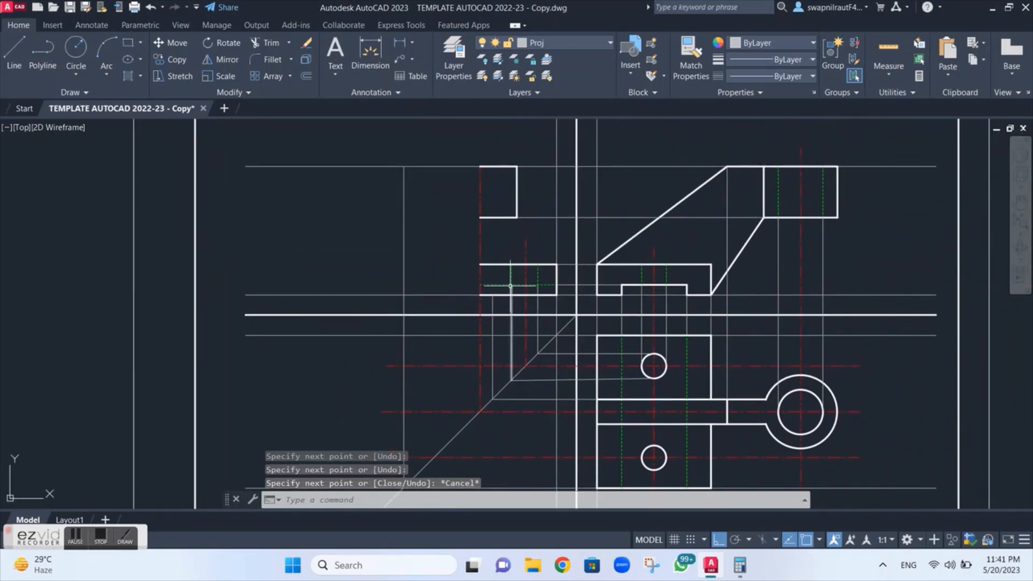
pyautogui.click(745, 245)
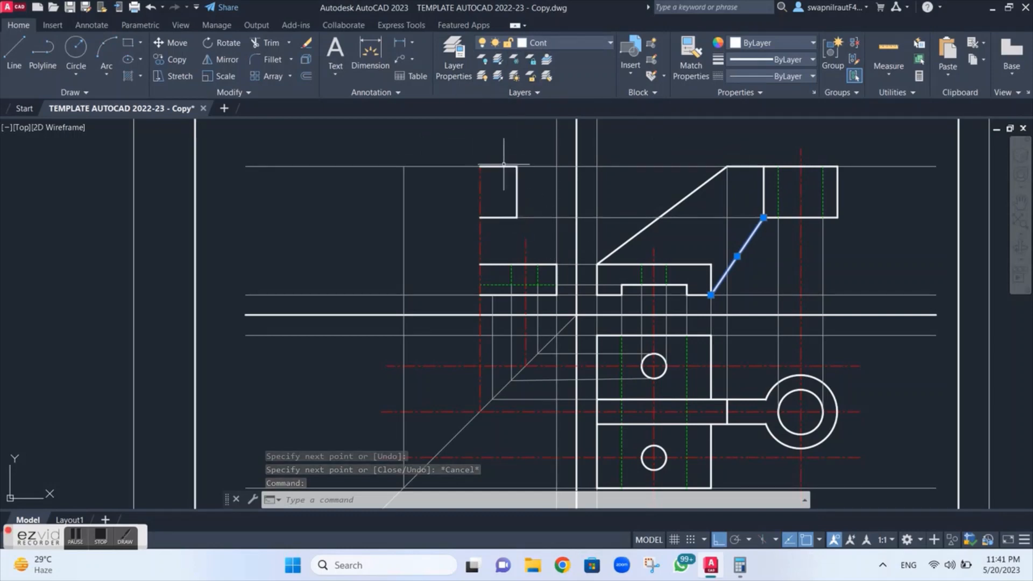
pyautogui.press('l')
pyautogui.press('Return')
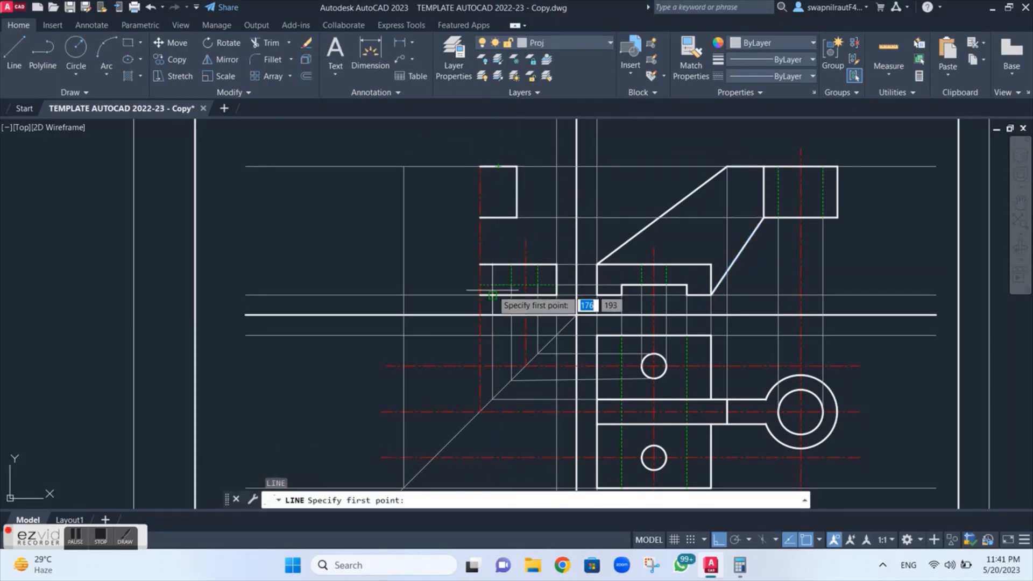
pyautogui.click(492, 295)
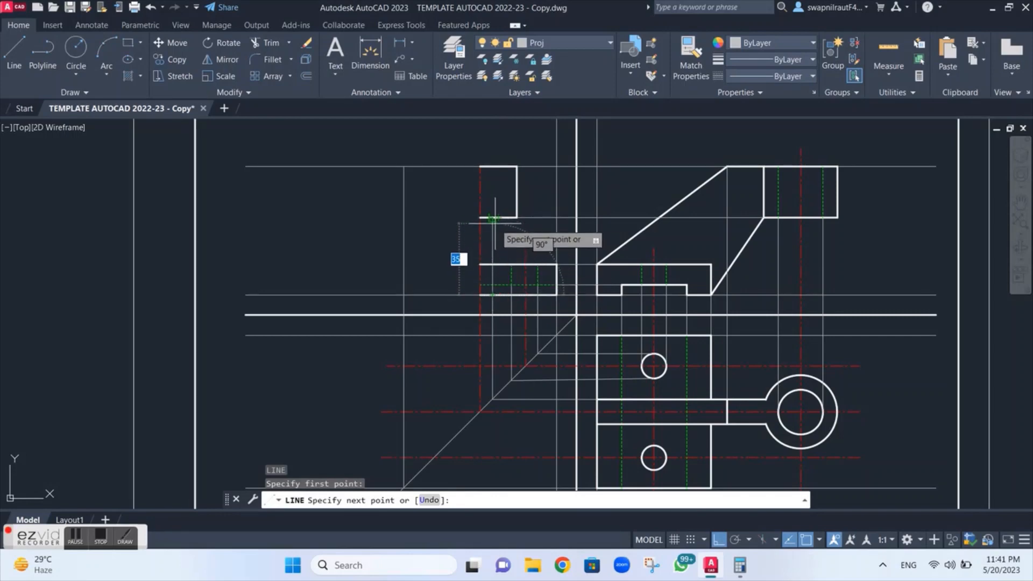
pyautogui.press('Escape')
# On the Cont layer, draw the rib's vertical edge in the side view from the base's bottom edge to the upper boss's bottom edge.
pyautogui.click(580, 41)
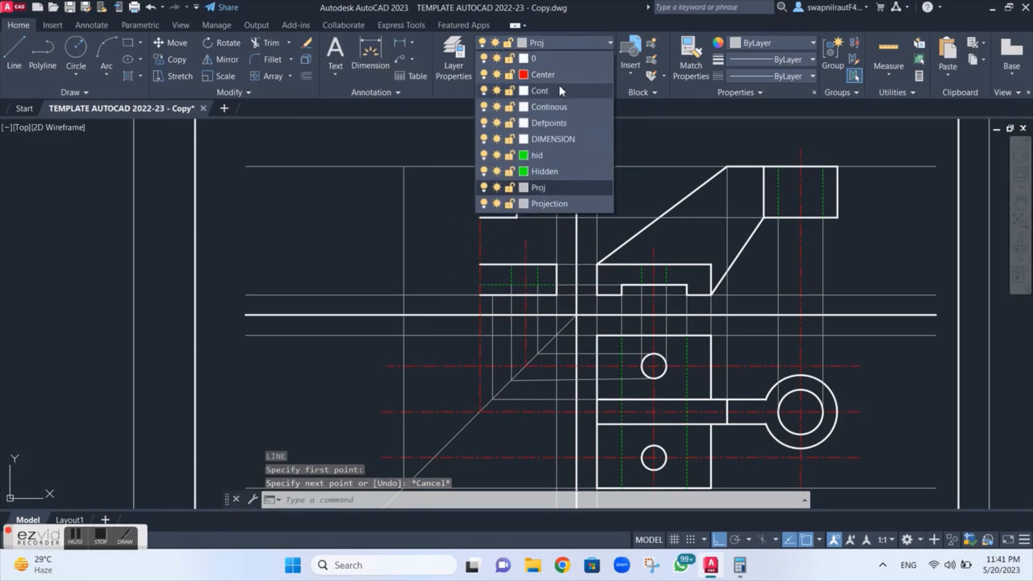
pyautogui.click(557, 90)
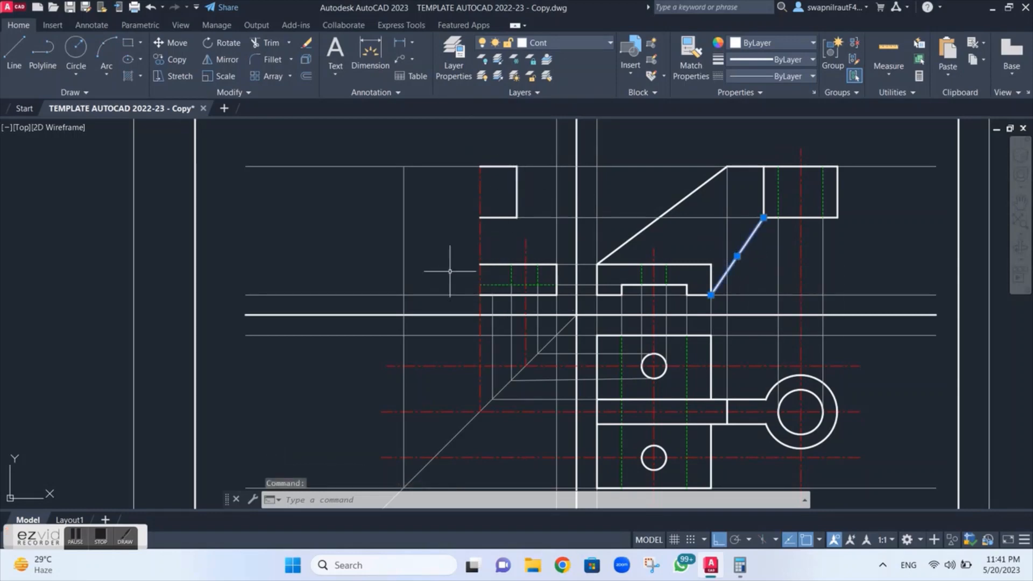
pyautogui.press('Return')
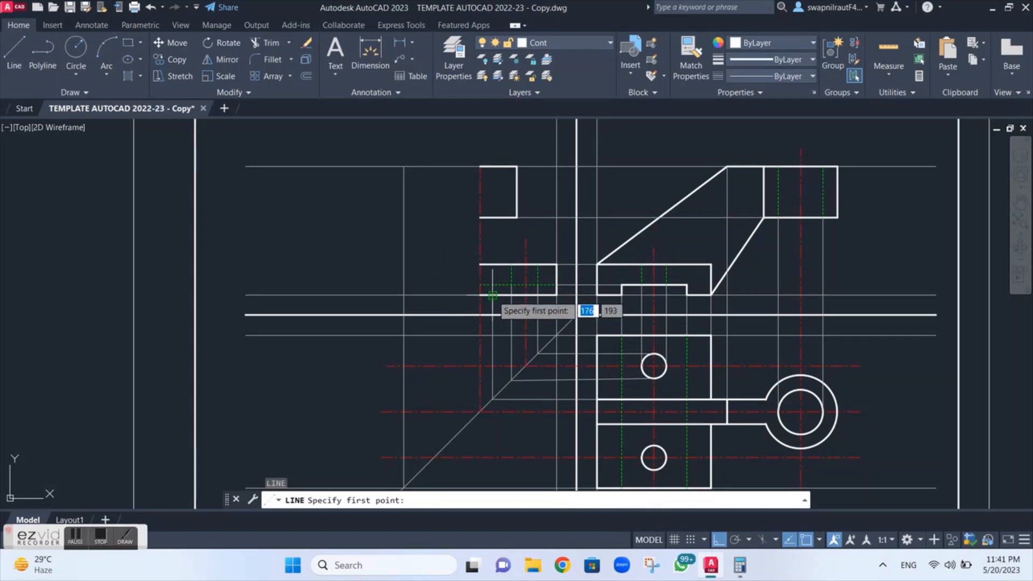
pyautogui.click(492, 295)
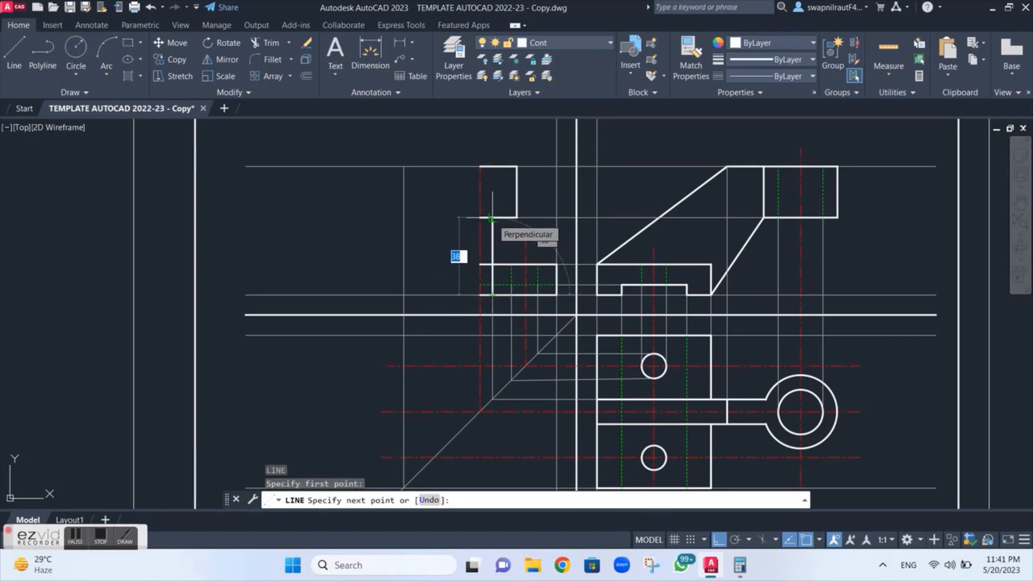
pyautogui.click(491, 218)
pyautogui.press('Escape')
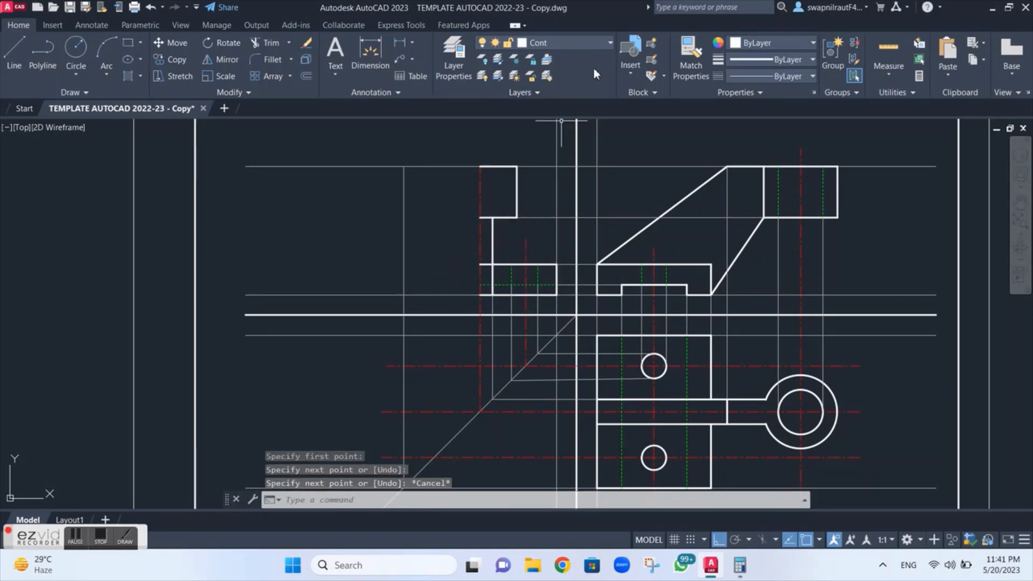
# On the hid layer, continue the rib's edge as a hidden line through the side view's upper boss to its top edge.
pyautogui.click(576, 43)
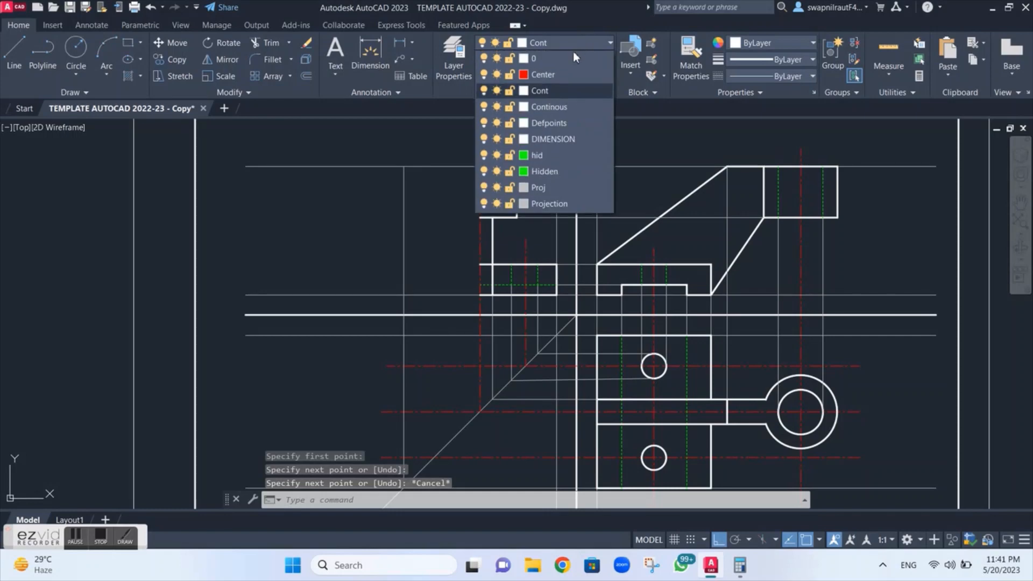
pyautogui.click(543, 156)
pyautogui.press('space')
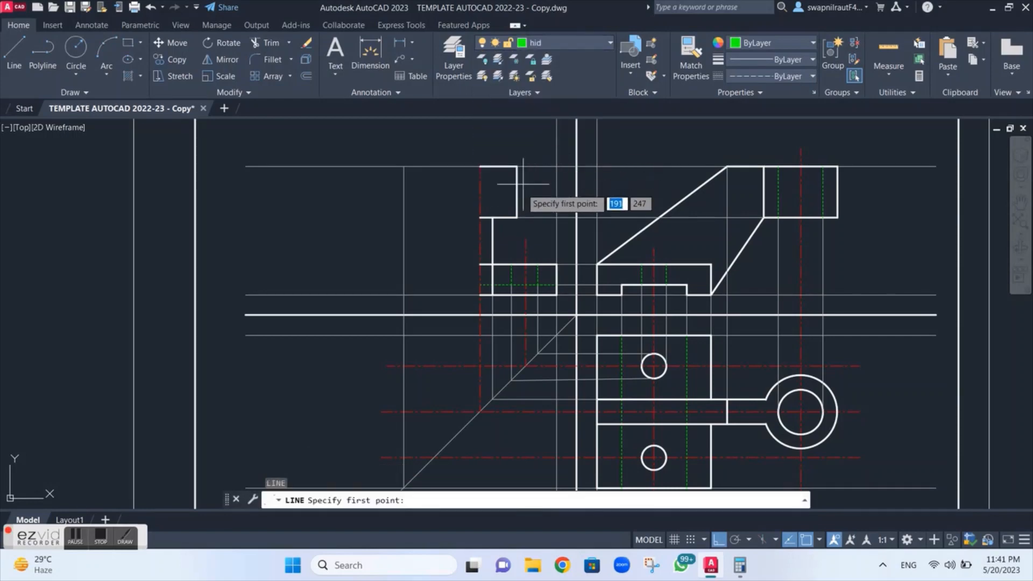
pyautogui.click(493, 218)
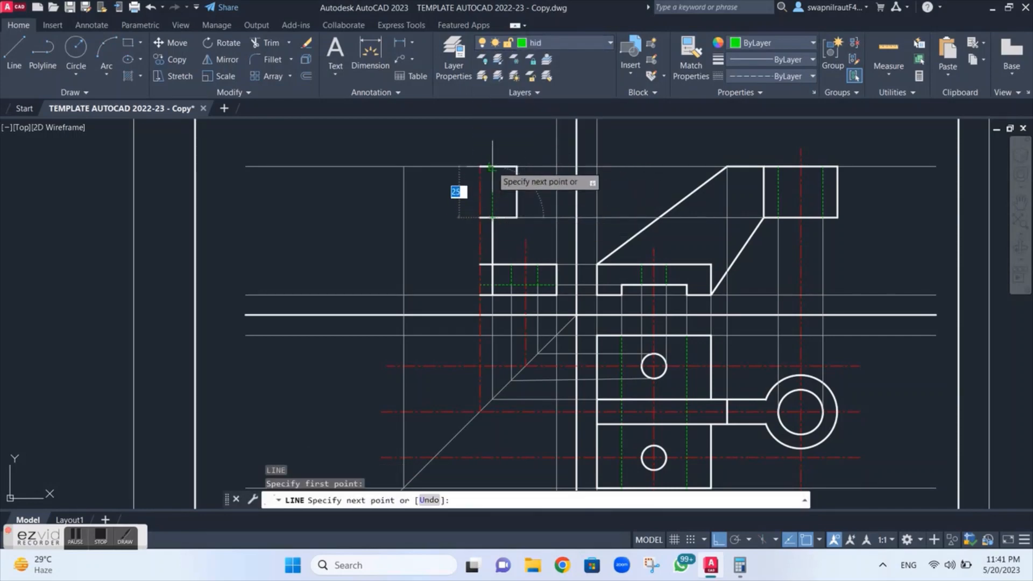
pyautogui.click(493, 167)
pyautogui.press('Escape')
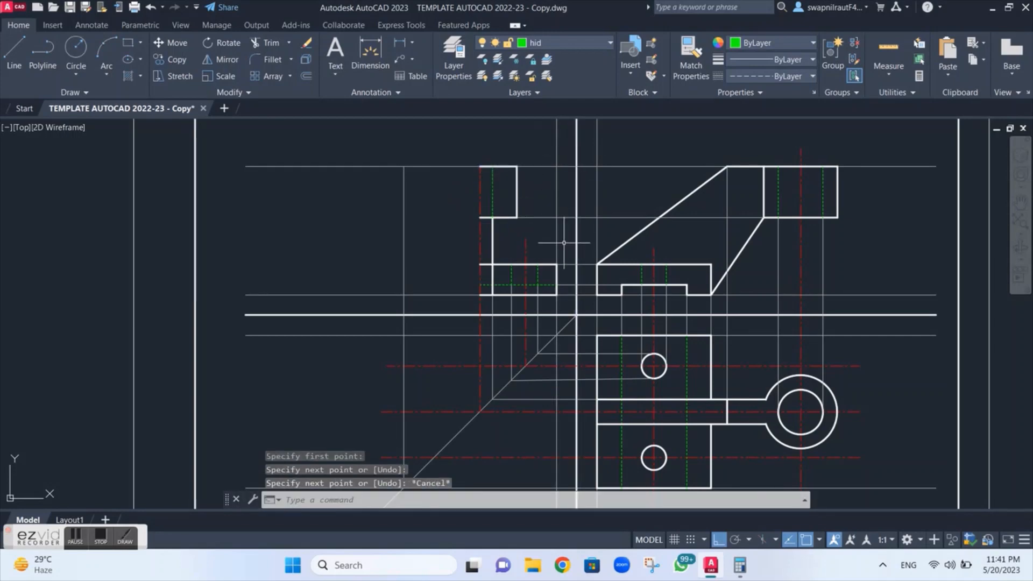
# On the Proj layer, project the boss hole's upper quadrant from the top view via the 45° line to the side view boss's bottom edge.
pyautogui.scroll(2, 602, 361)
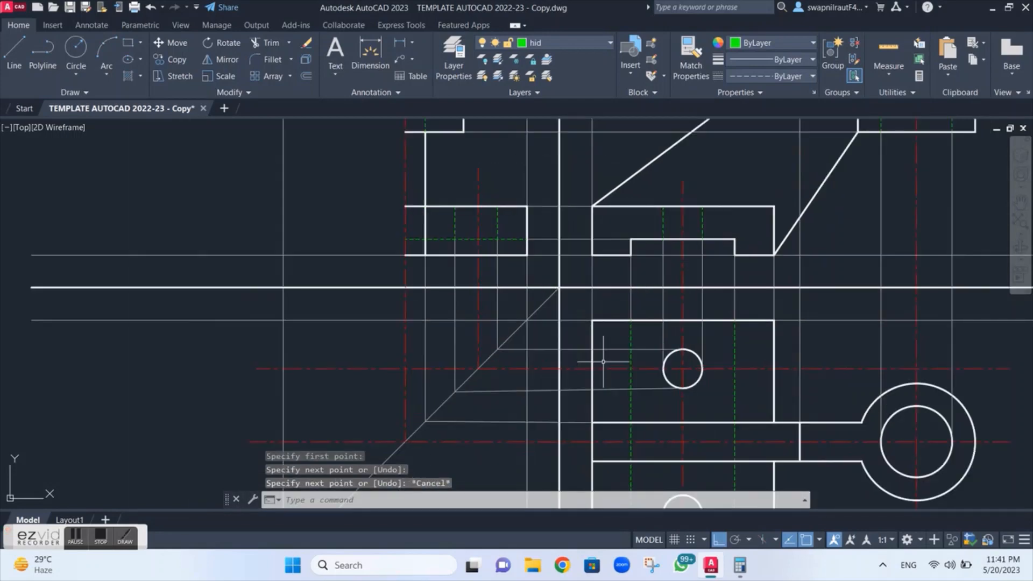
pyautogui.click(543, 43)
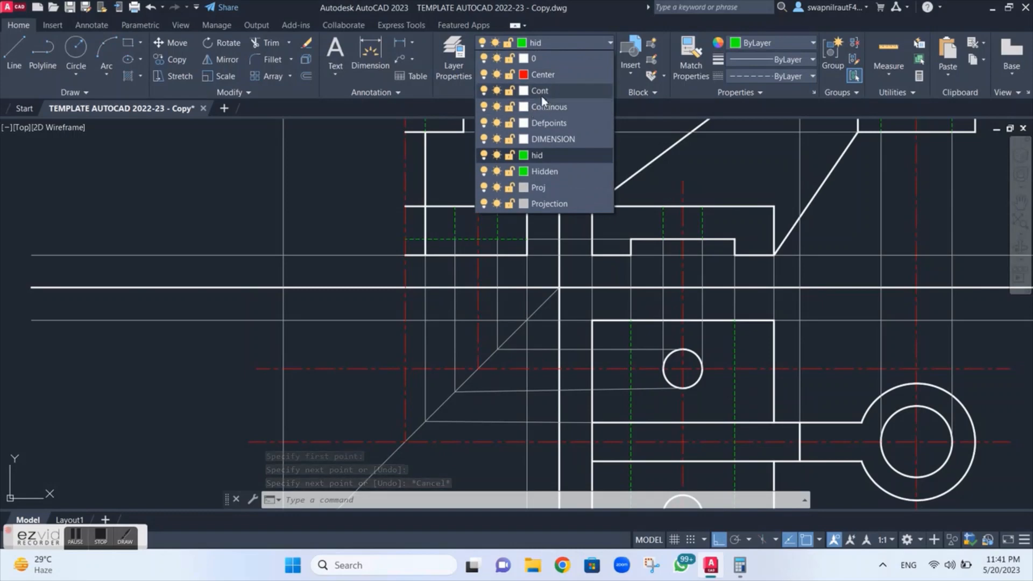
pyautogui.click(541, 188)
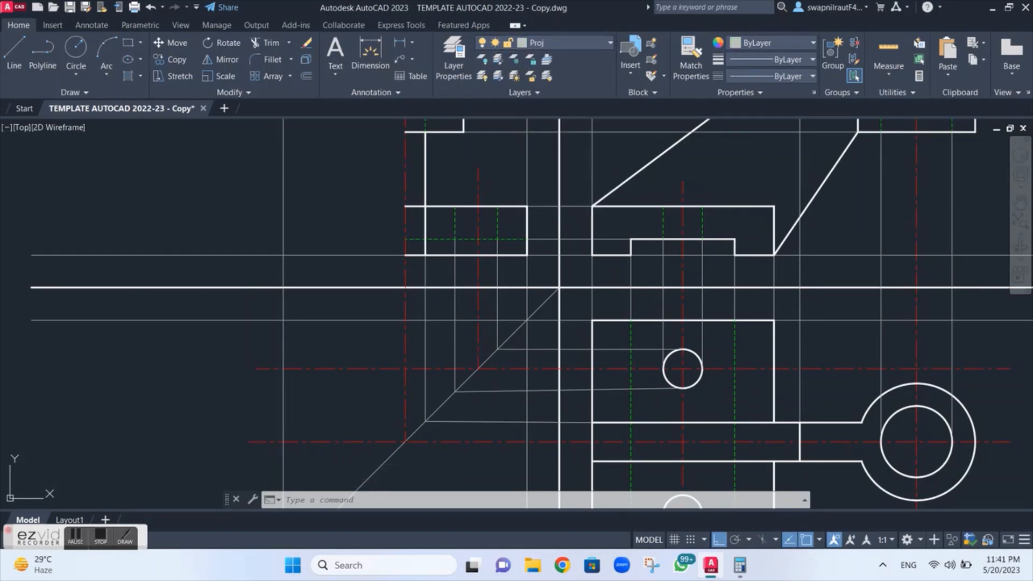
pyautogui.write('l')
pyautogui.press('Return')
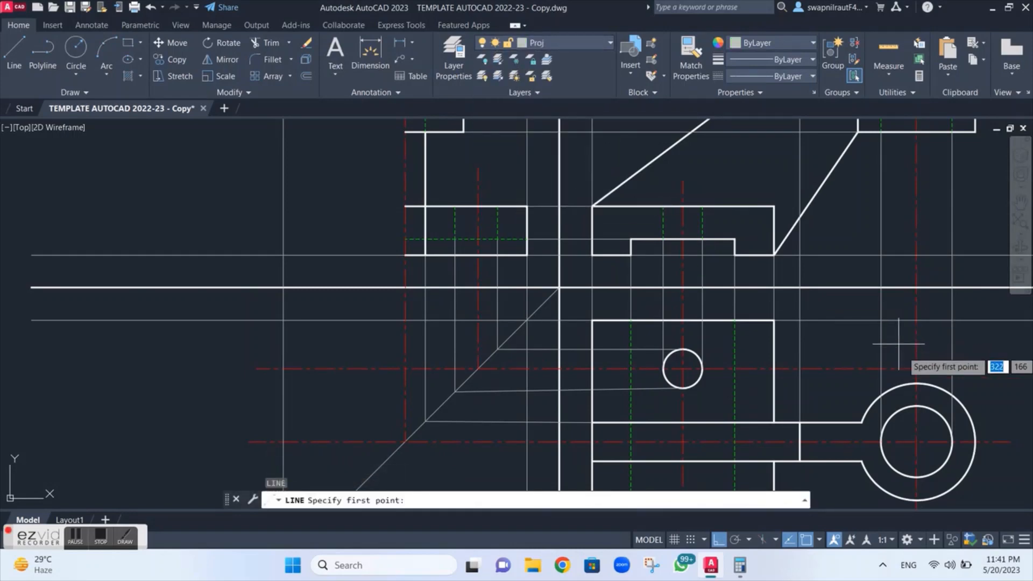
pyautogui.click(916, 407)
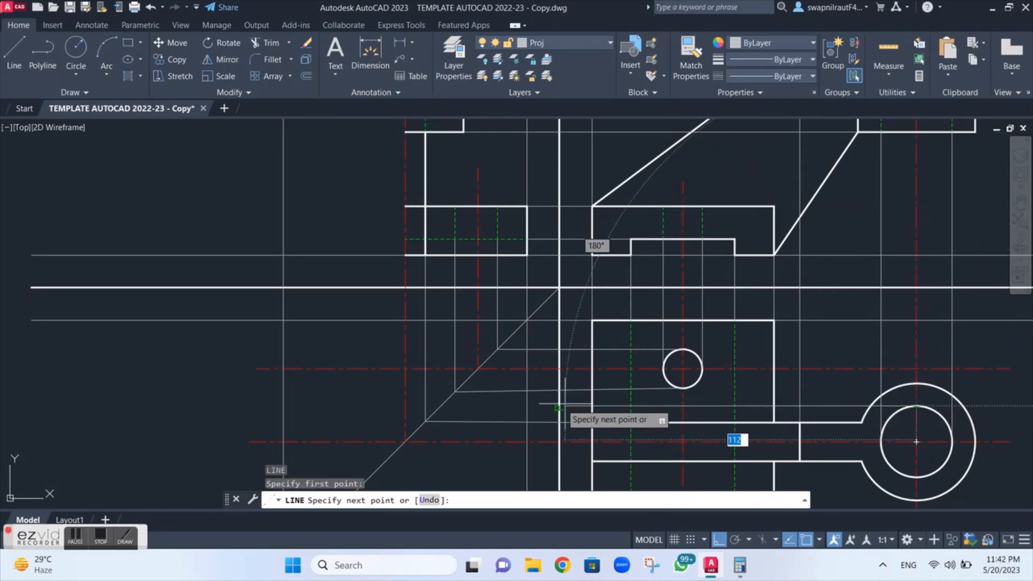
pyautogui.click(442, 404)
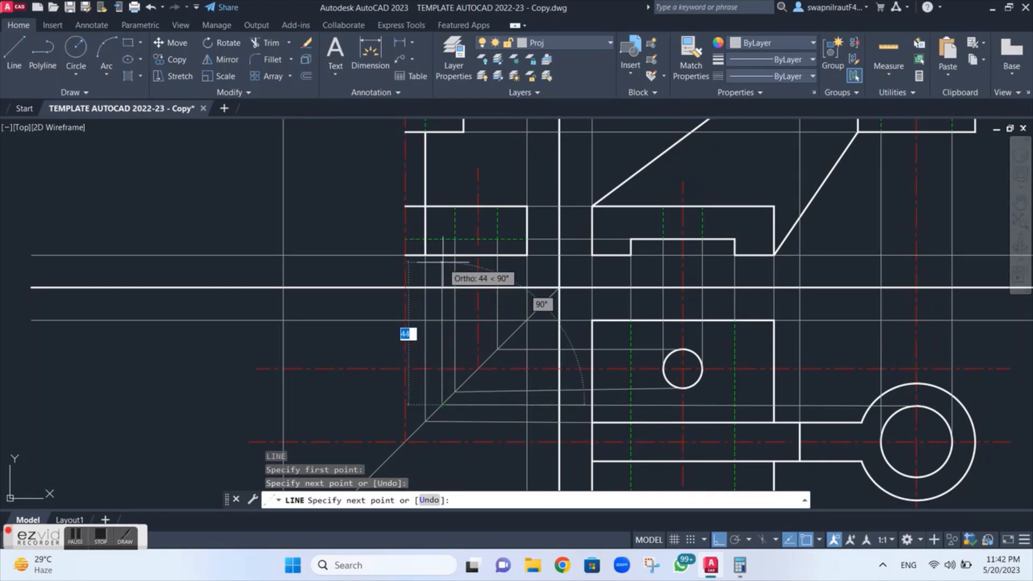
pyautogui.click(441, 131)
# On the hid layer, draw the boss hole's hidden edge in the side view from the boss's bottom edge to its top edge.
pyautogui.scroll(-2, 456, 154)
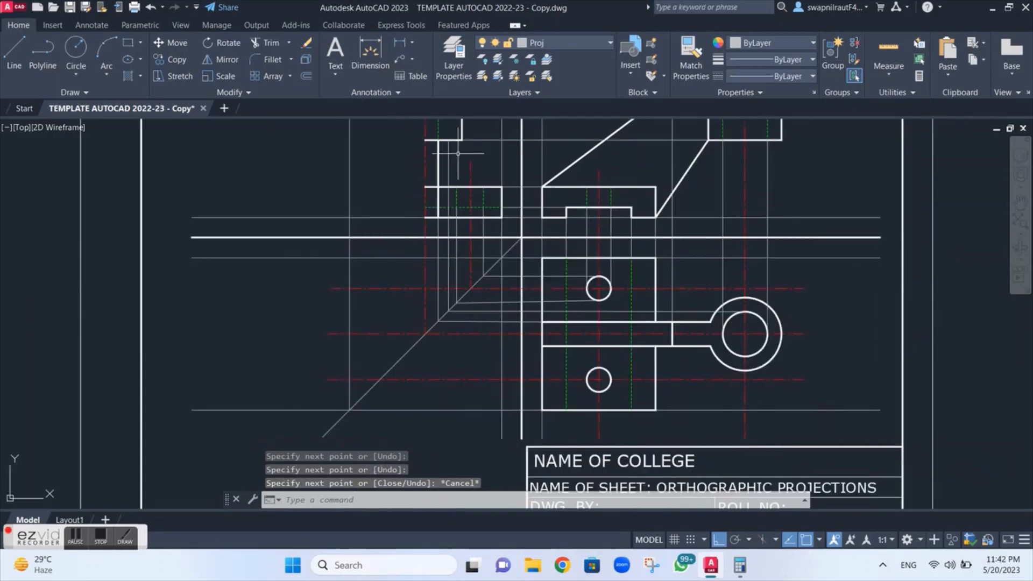
pyautogui.moveTo(457, 155); pyautogui.dragTo(488, 255, button='middle')
pyautogui.scroll(2, 478, 196)
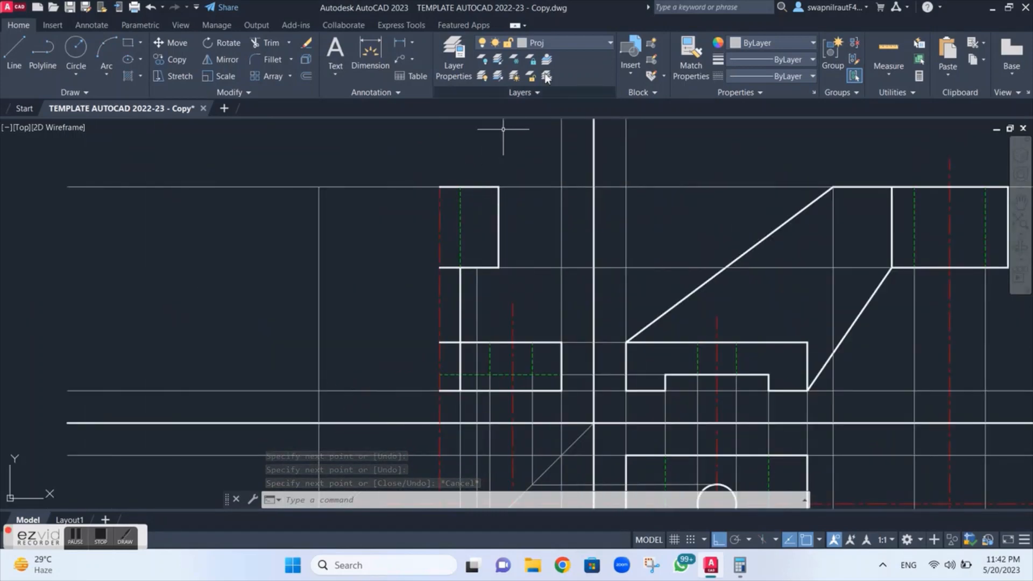
pyautogui.click(578, 39)
pyautogui.click(538, 155)
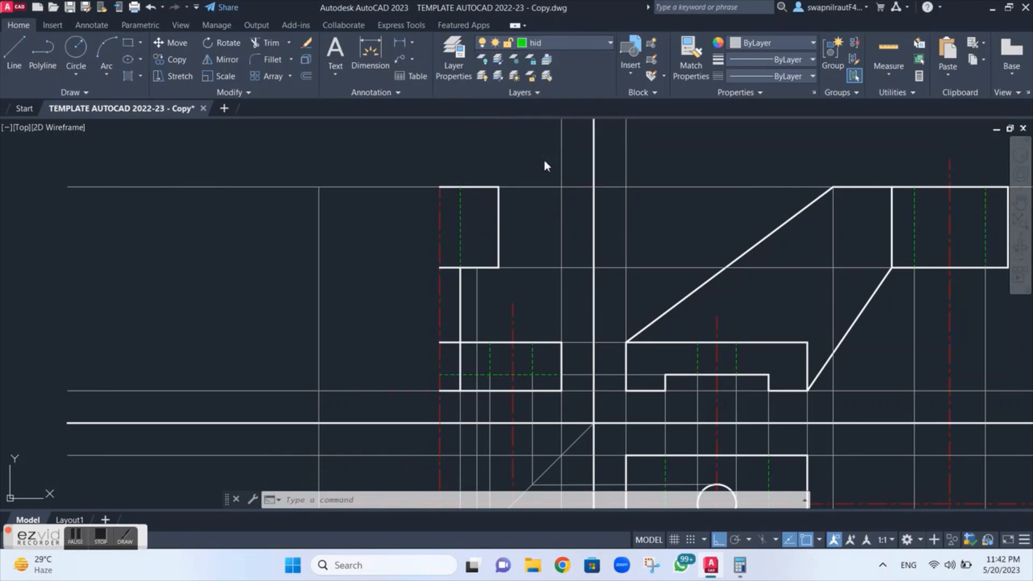
pyautogui.write('l')
pyautogui.press('Return')
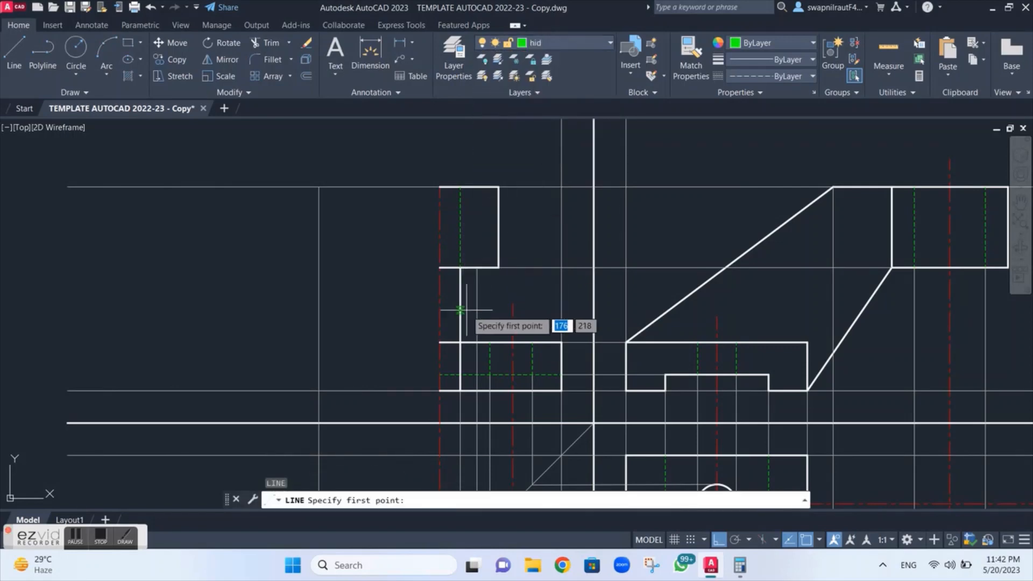
pyautogui.click(477, 267)
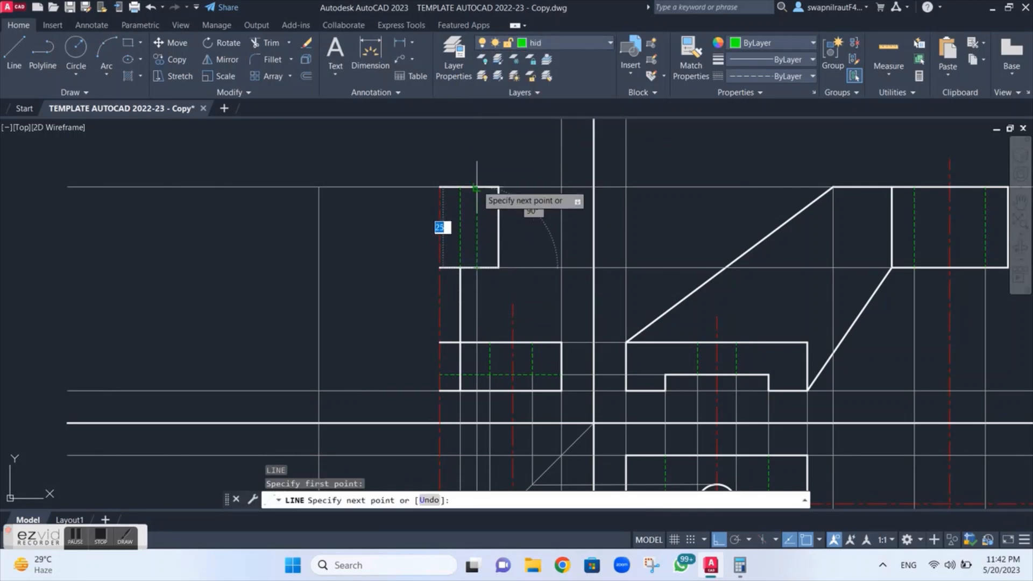
pyautogui.click(477, 186)
pyautogui.press('Escape')
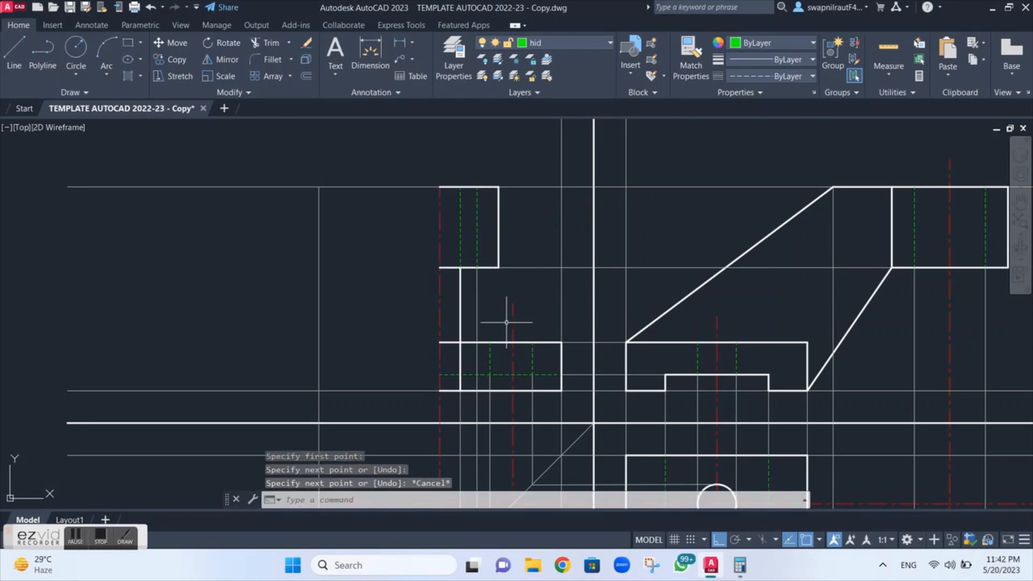
# Trim the base's top edge in the side view between the vertical centre line and the rib's edge.
pyautogui.scroll(-2, 506, 322)
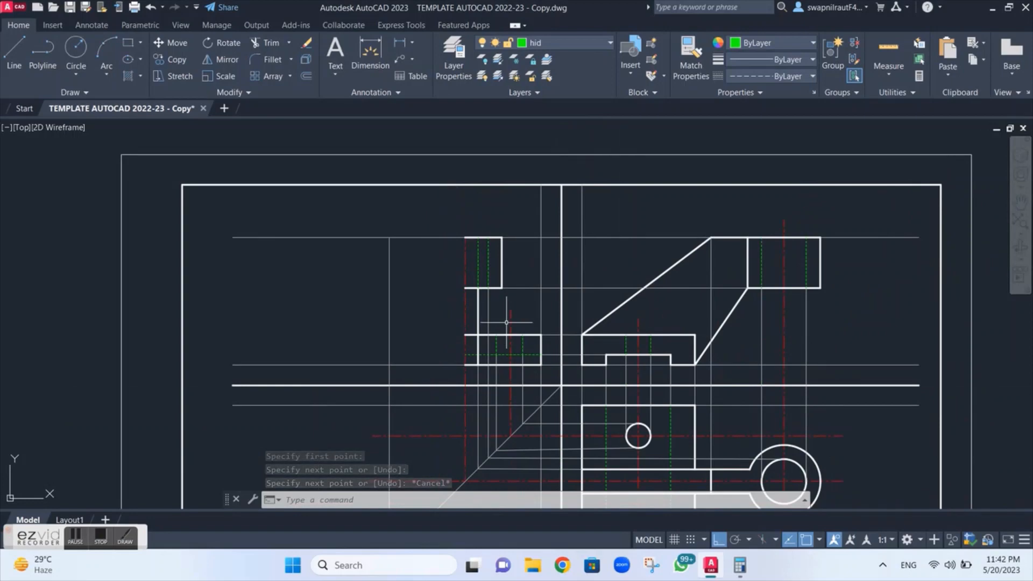
pyautogui.scroll(3, 506, 322)
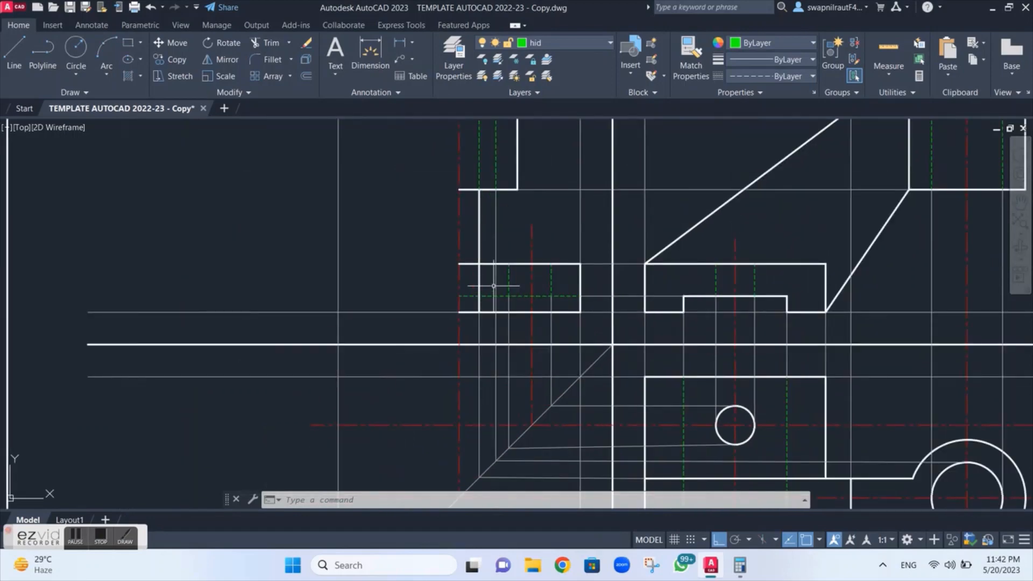
pyautogui.scroll(2, 493, 285)
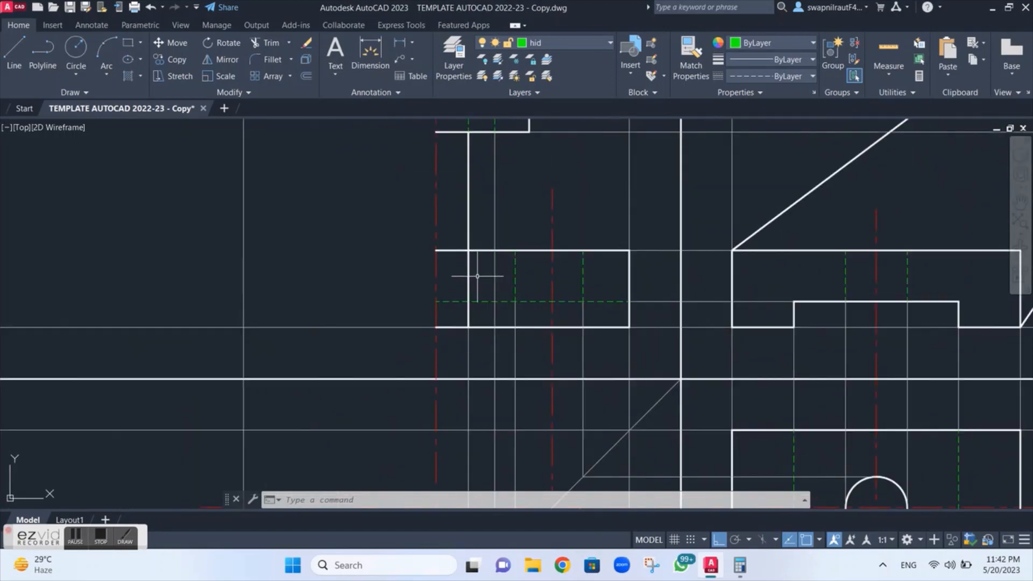
pyautogui.press('Return')
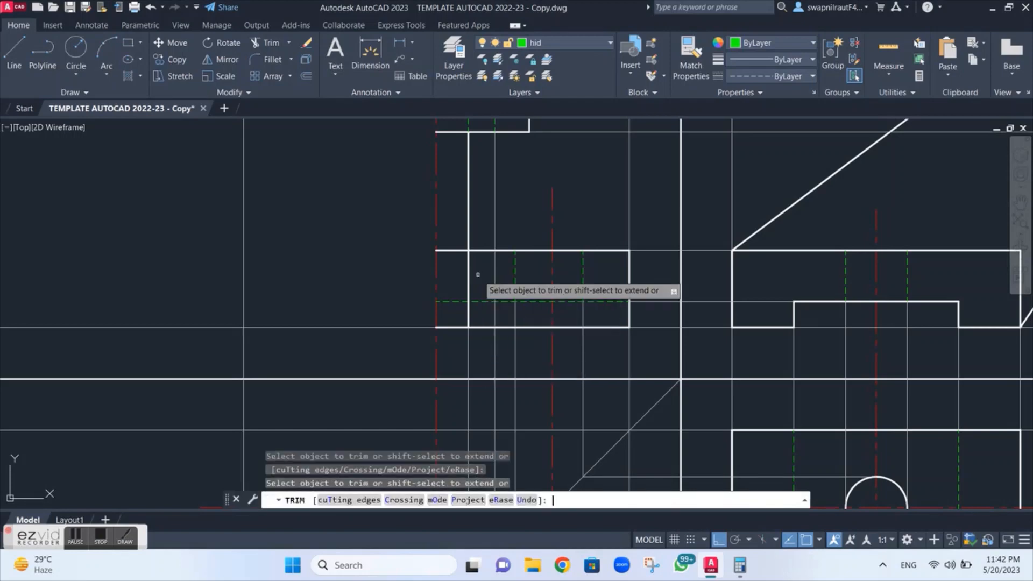
pyautogui.click(453, 264)
pyautogui.click(453, 235)
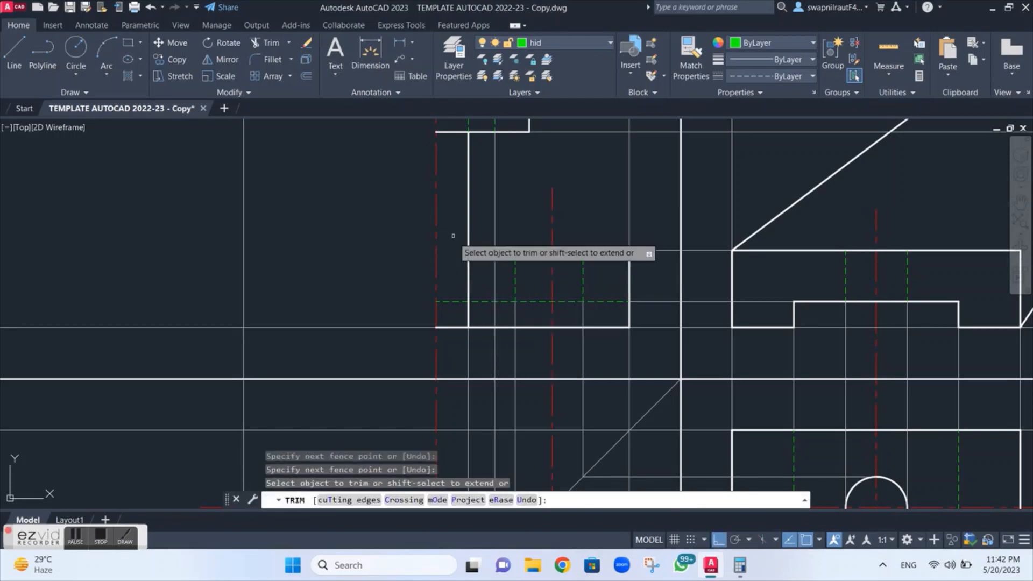
pyautogui.press('Escape')
# Mirror the side view's boss, rib and base outlines with their hidden lines about the vertical centre line, keeping the source objects.
pyautogui.scroll(-2, 565, 168)
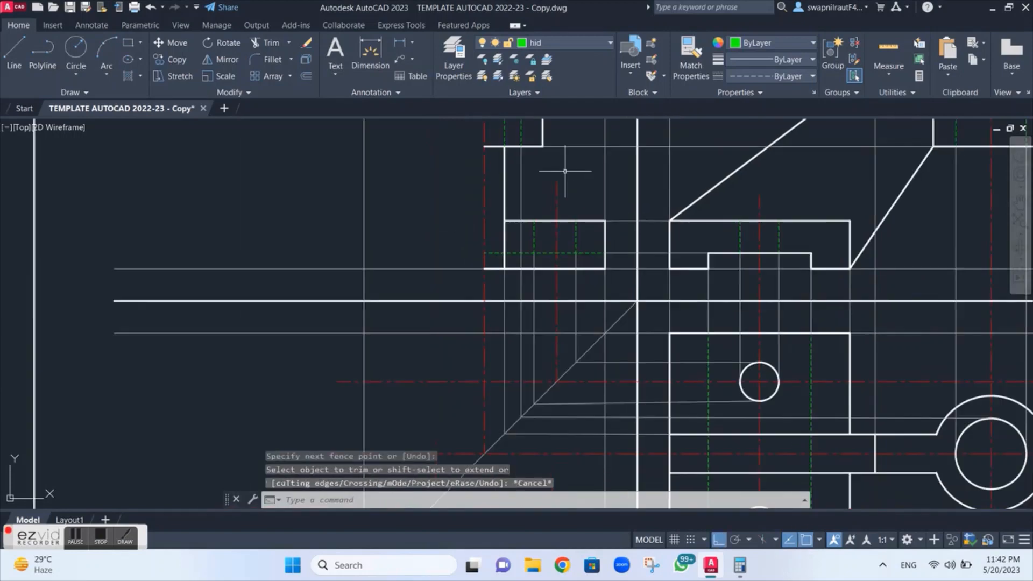
pyautogui.moveTo(562, 177)
pyautogui.mouseDown(button='middle')
pyautogui.moveTo(551, 295)
pyautogui.moveTo(500, 269)
pyautogui.moveTo(457, 264)
pyautogui.mouseUp(button='middle')
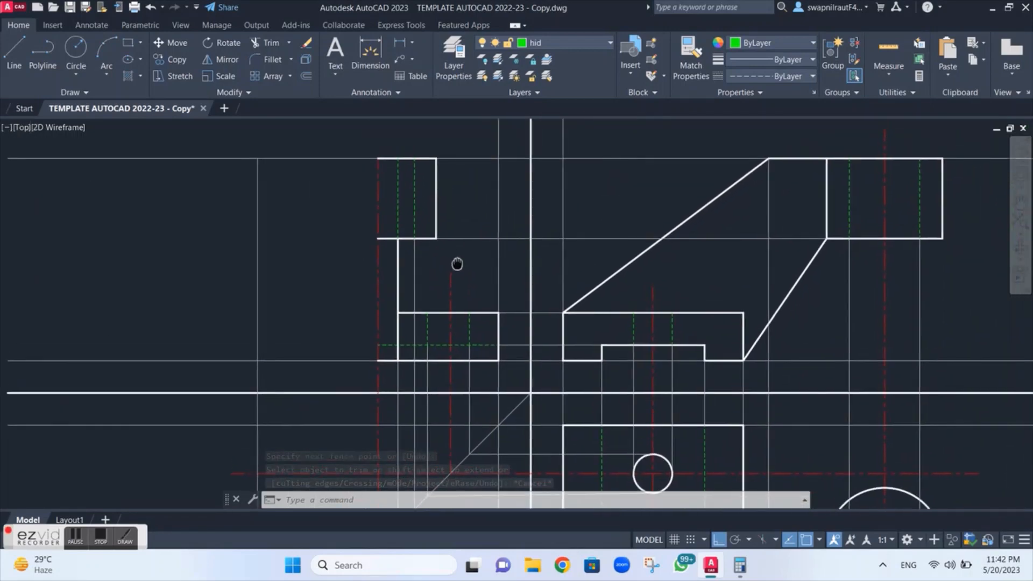
pyautogui.scroll(-3, 457, 263)
pyautogui.scroll(3, 545, 228)
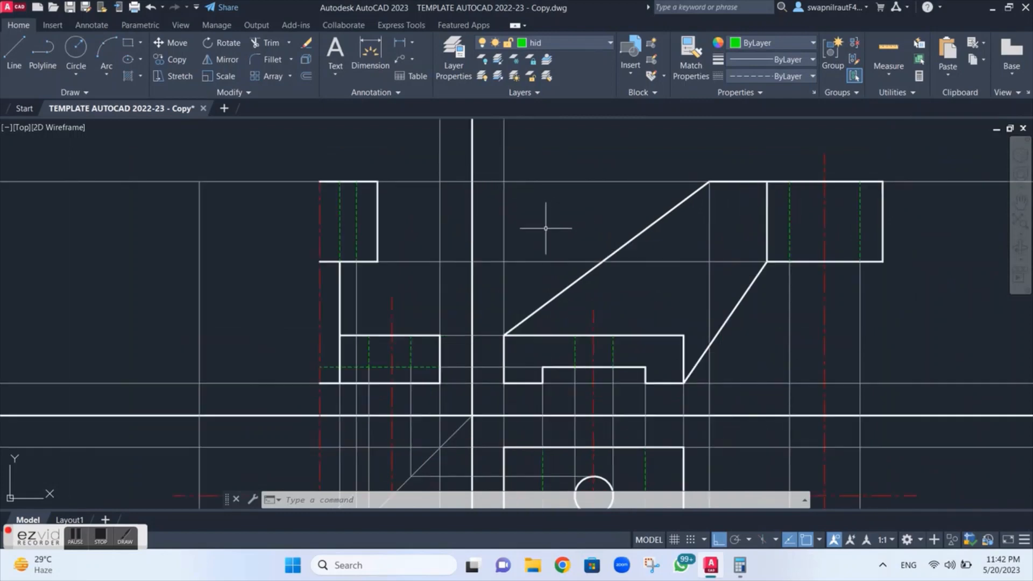
pyautogui.write('I')
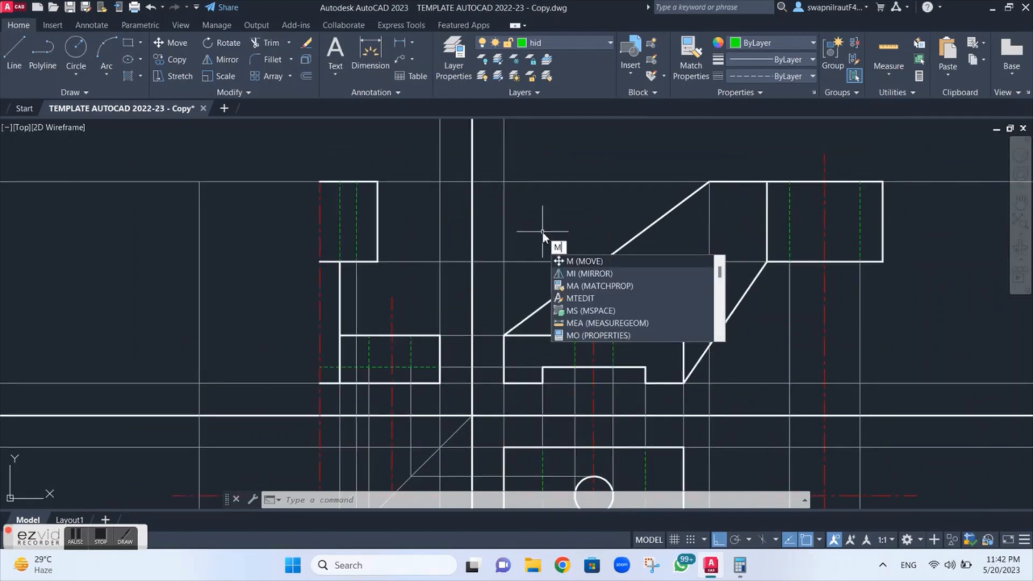
pyautogui.press('Return')
pyautogui.scroll(-3, 430, 190)
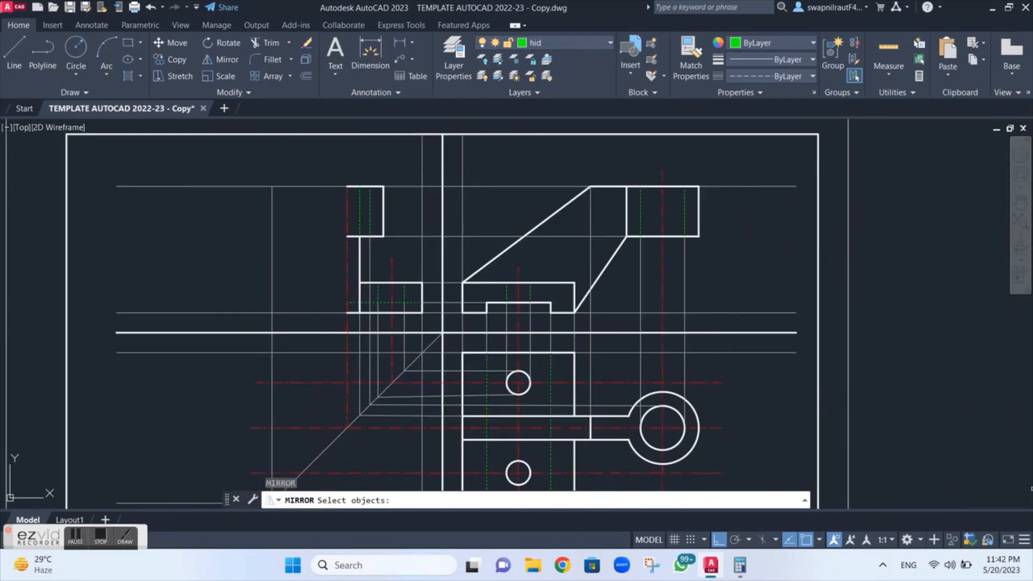
pyautogui.scroll(3, 279, 200)
pyautogui.scroll(2, 288, 199)
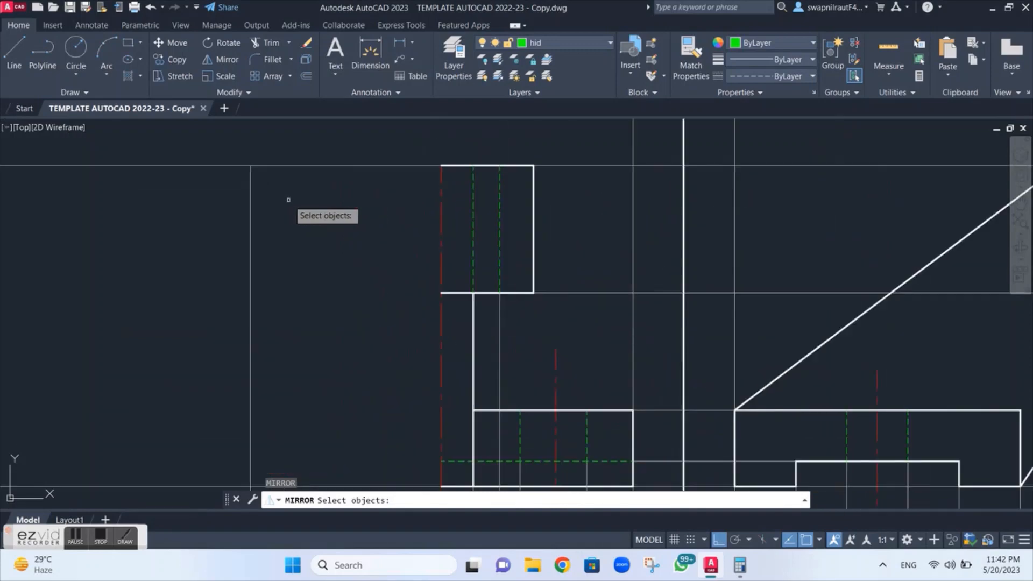
pyautogui.scroll(-2, 289, 200)
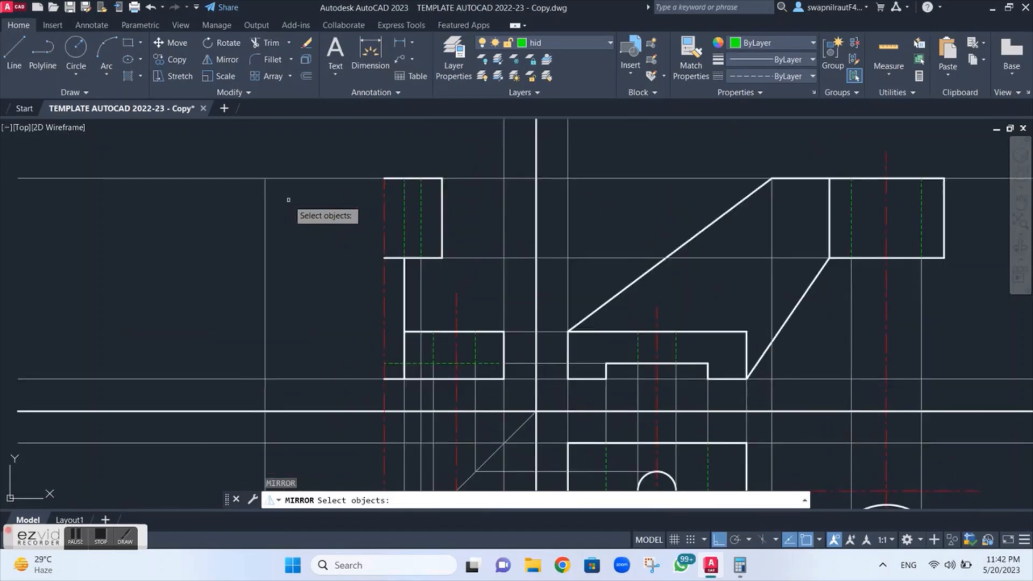
pyautogui.click(399, 177)
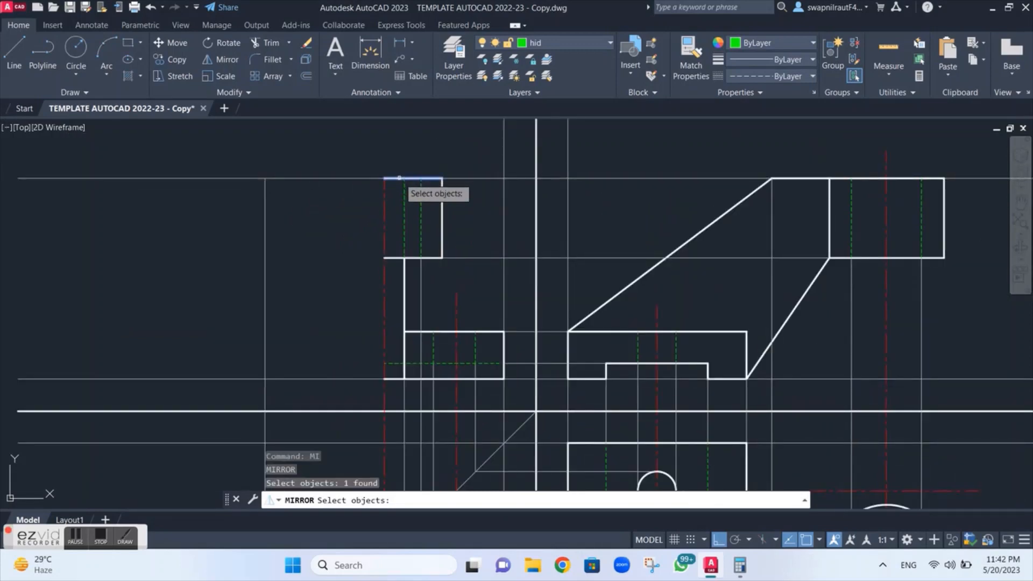
pyautogui.click(404, 207)
pyautogui.click(420, 201)
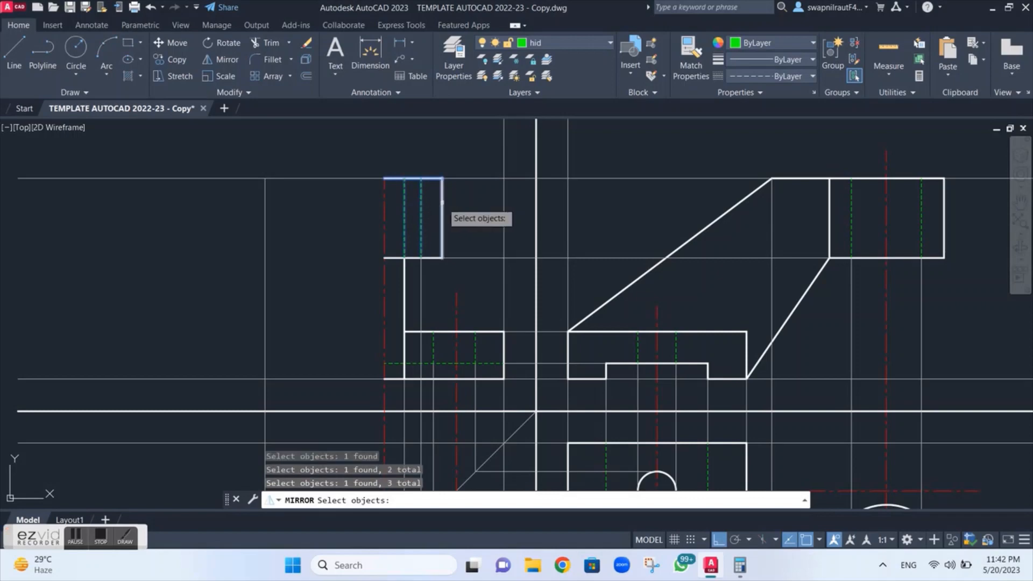
pyautogui.click(442, 215)
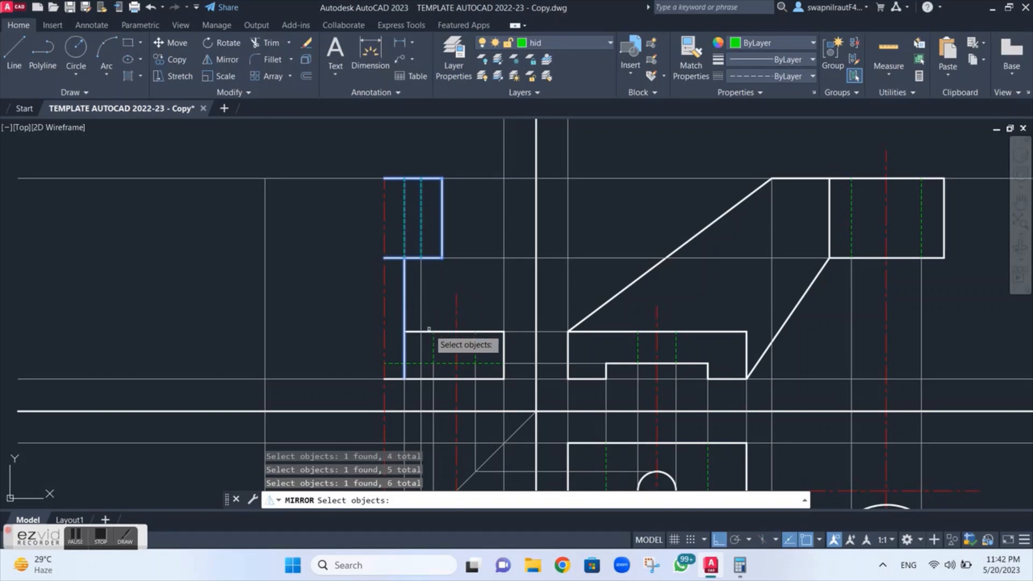
pyautogui.click(447, 331)
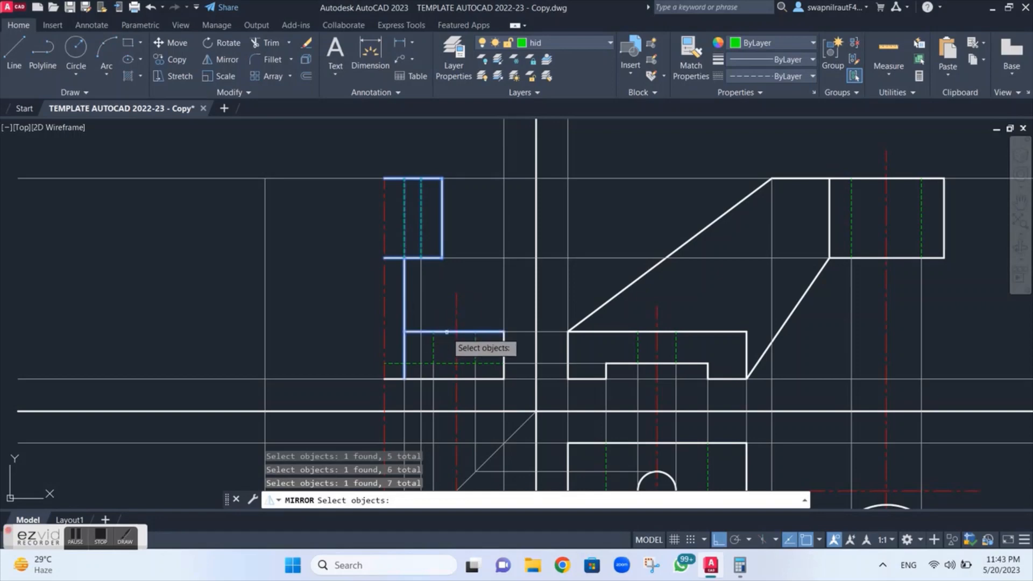
pyautogui.click(475, 347)
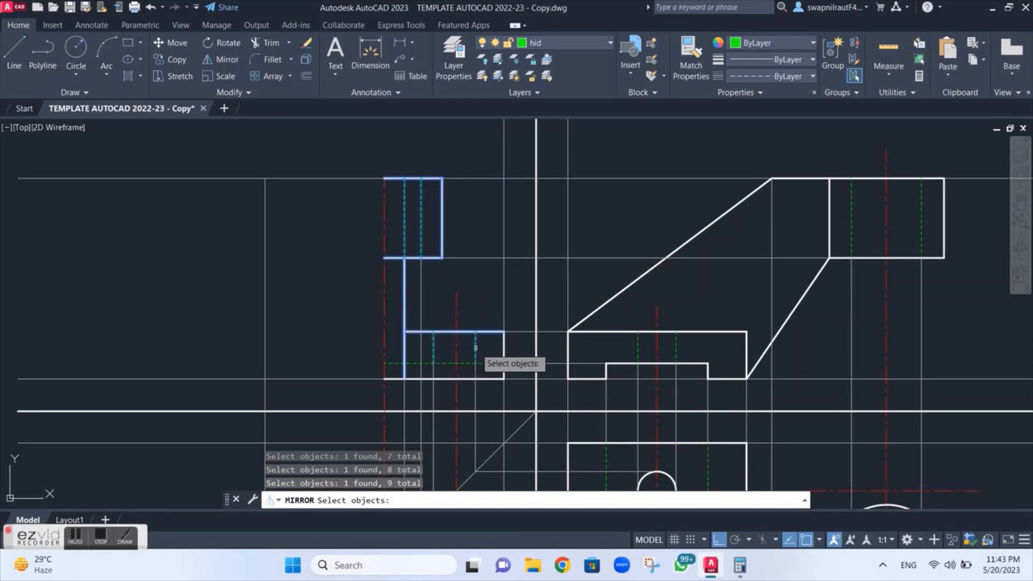
pyautogui.click(486, 362)
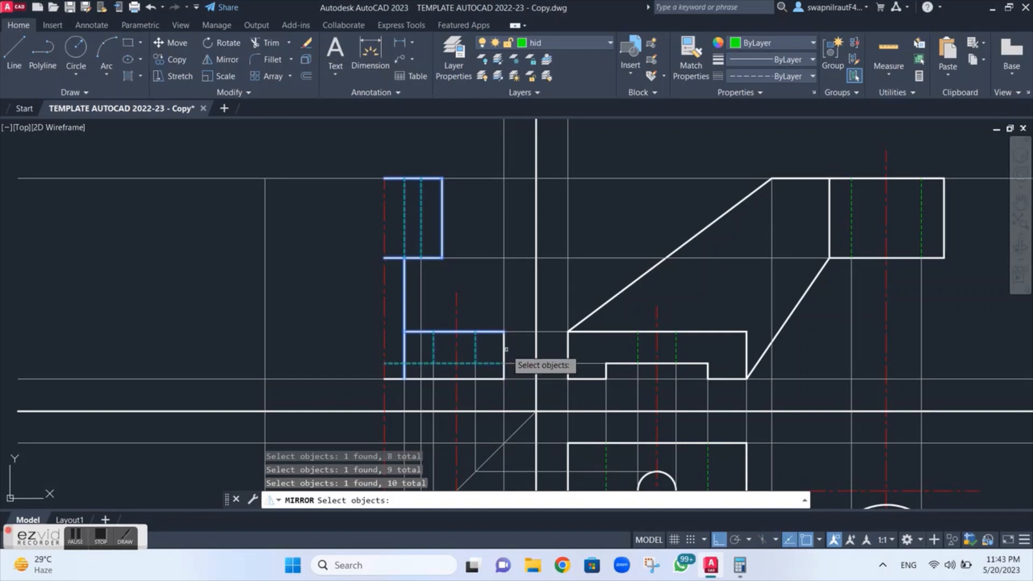
pyautogui.click(507, 342)
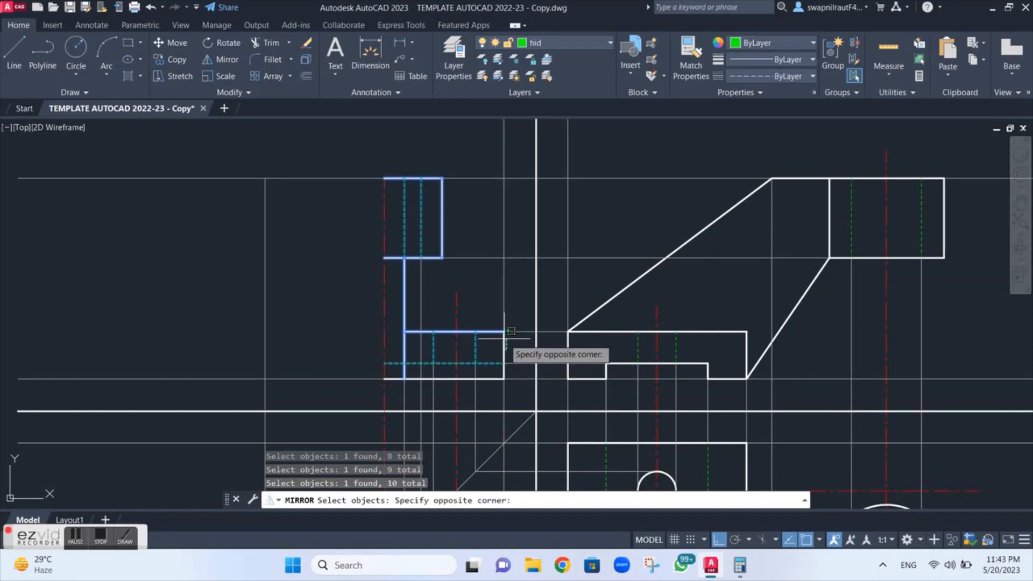
pyautogui.press('Escape')
pyautogui.click(504, 349)
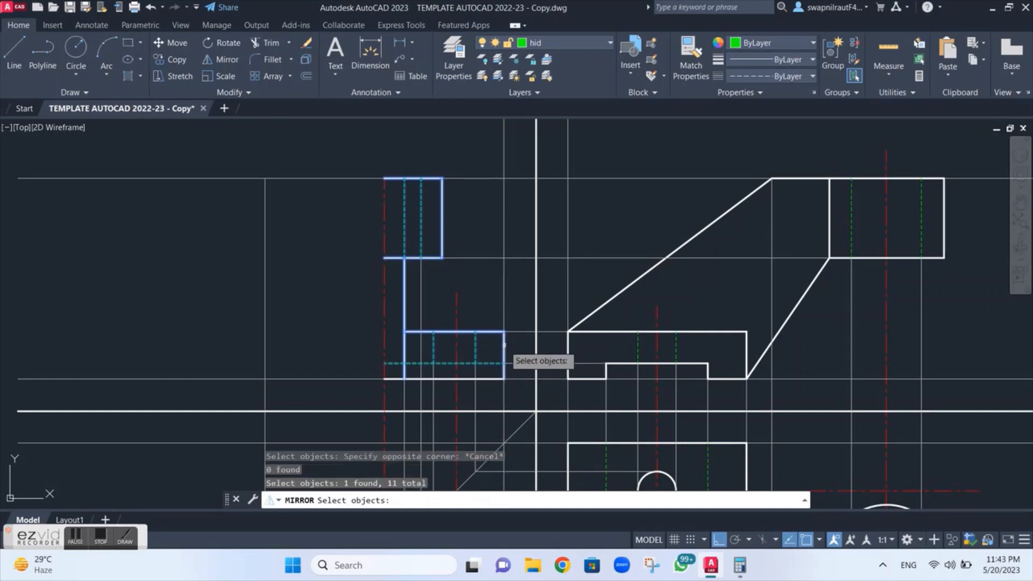
pyautogui.click(482, 379)
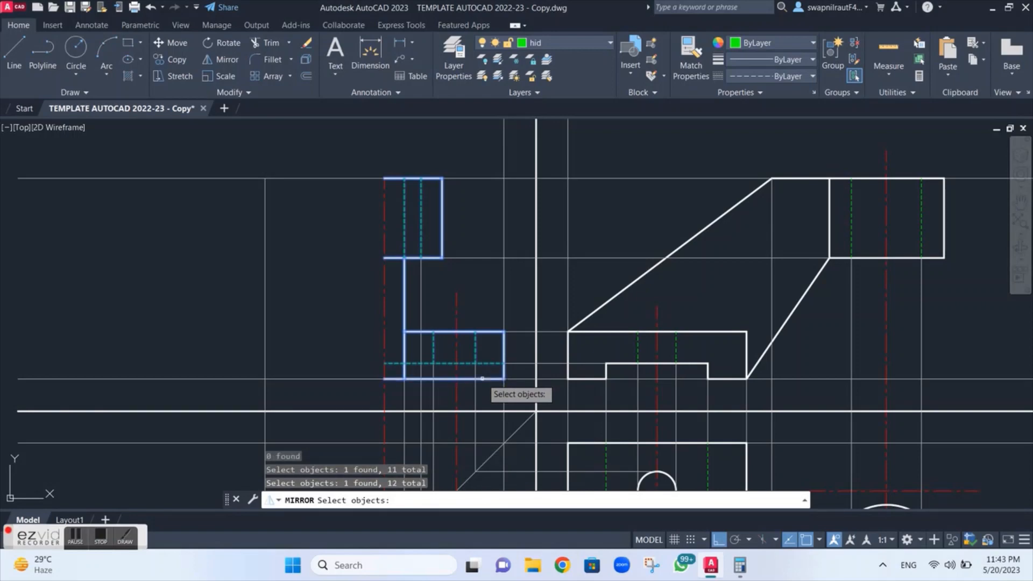
pyautogui.press('Return')
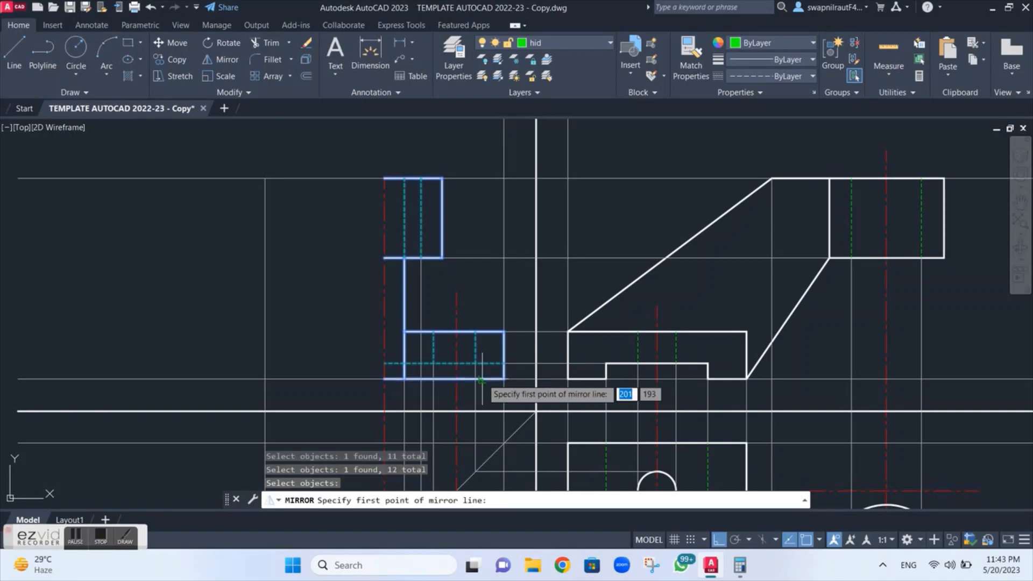
pyautogui.click(384, 178)
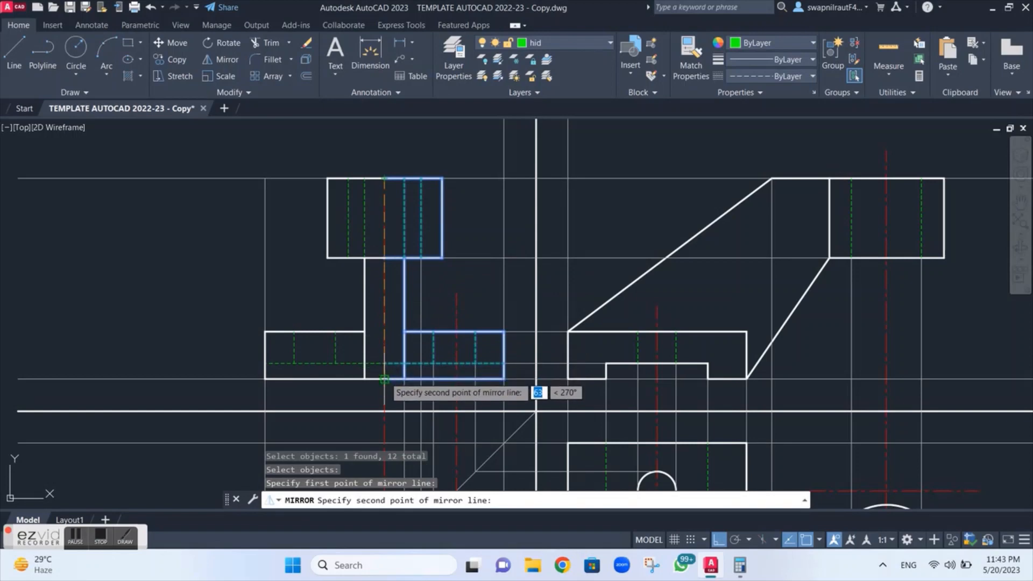
pyautogui.click(384, 379)
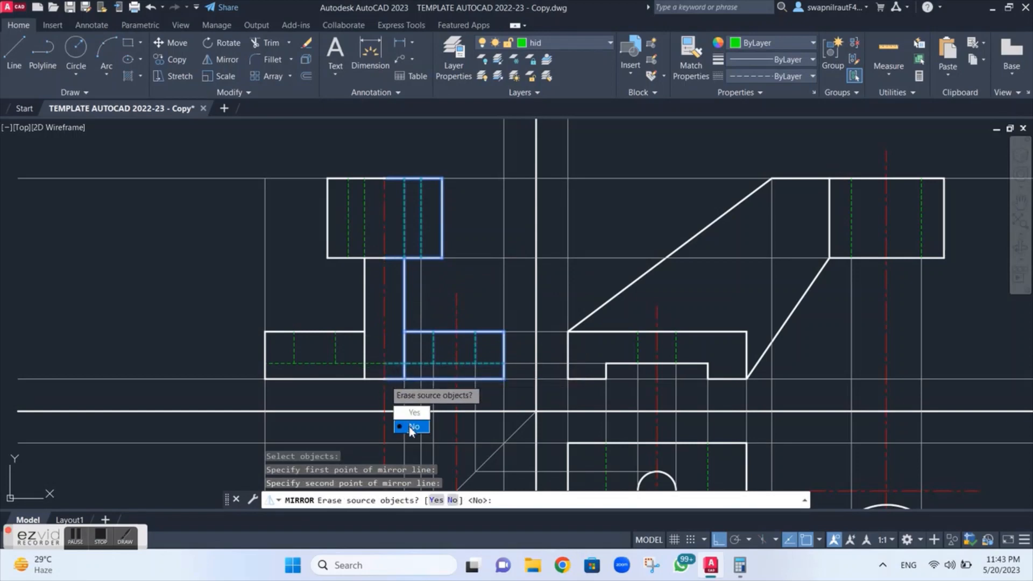
pyautogui.press('Return')
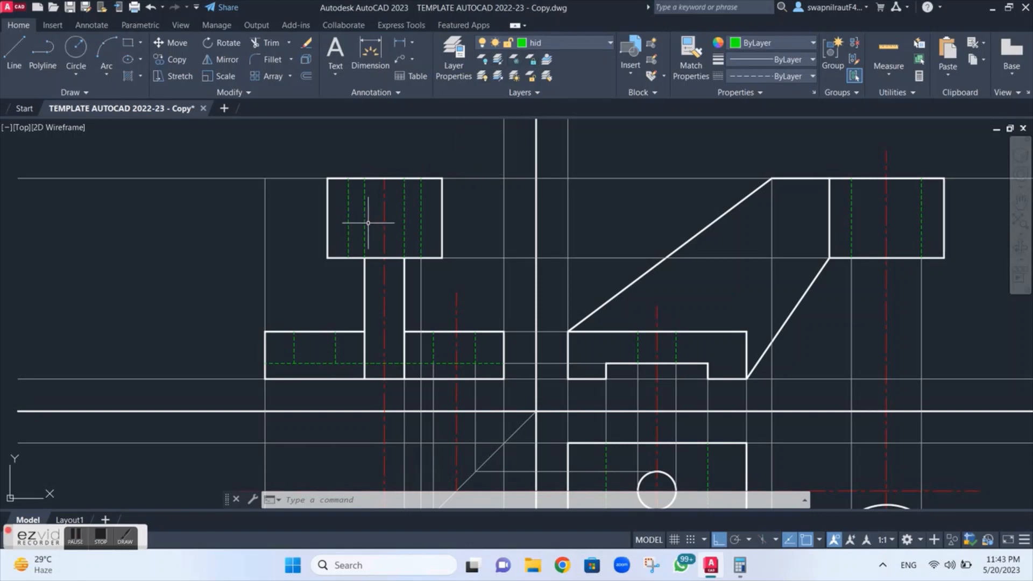
# On the hid layer, draw the base's hidden top edge in the side view between the rib's two vertical edges.
pyautogui.write('l')
pyautogui.press('Return')
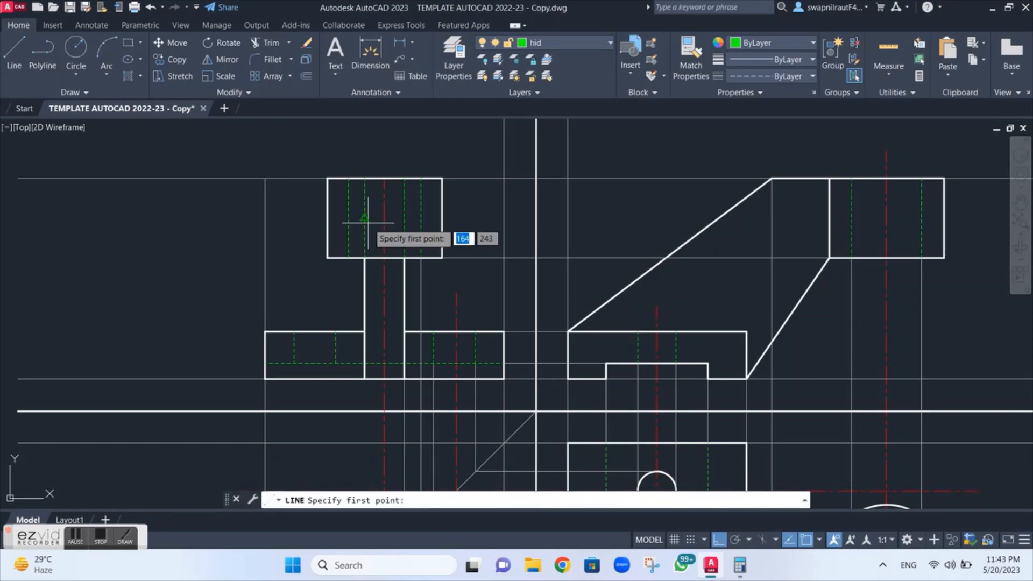
pyautogui.click(364, 332)
pyautogui.click(404, 332)
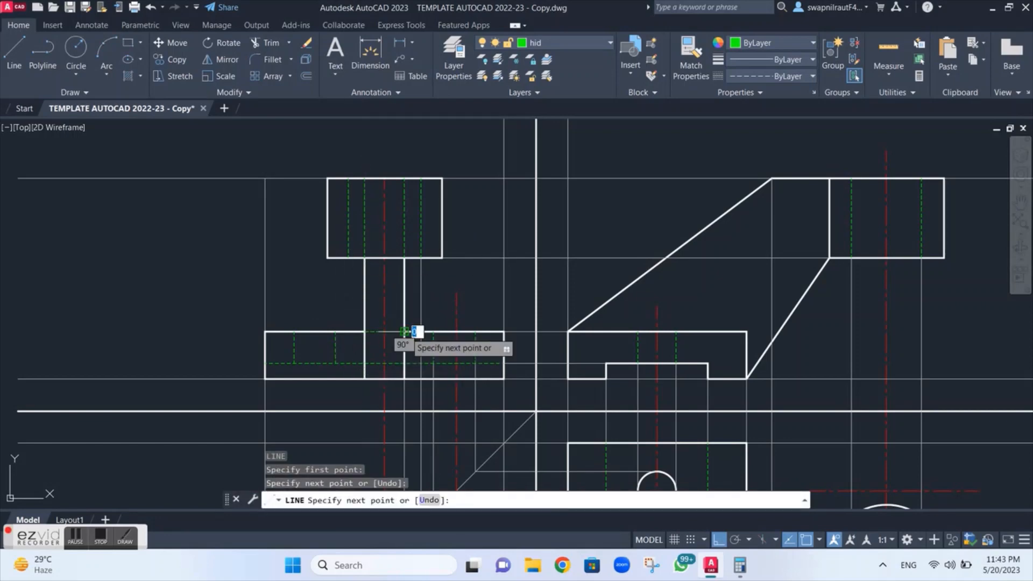
pyautogui.press('Escape')
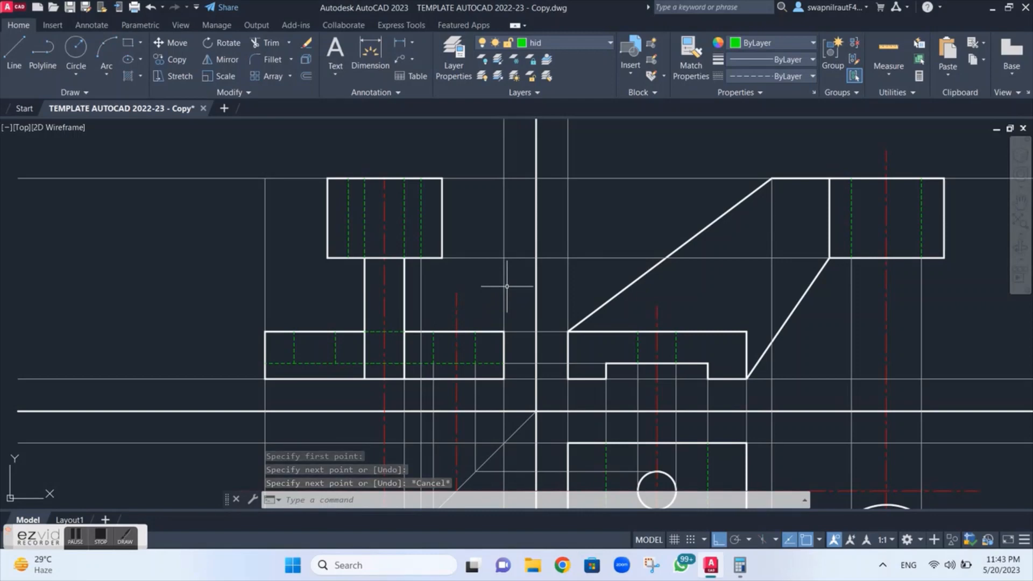
# Highlight the boss's side, top and bottom outline edges in the front view for comparison with the side view.
pyautogui.click(943, 204)
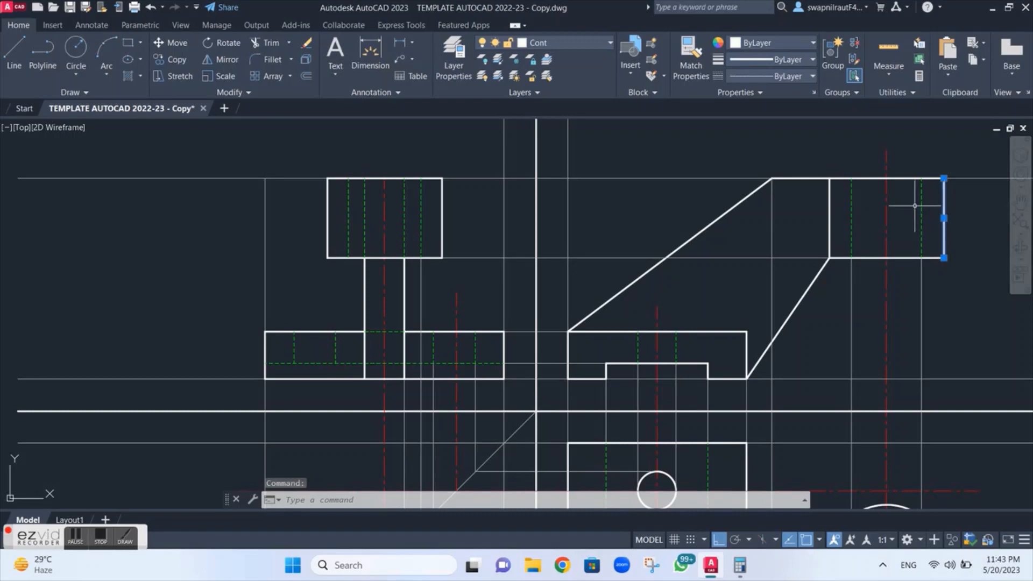
pyautogui.click(829, 215)
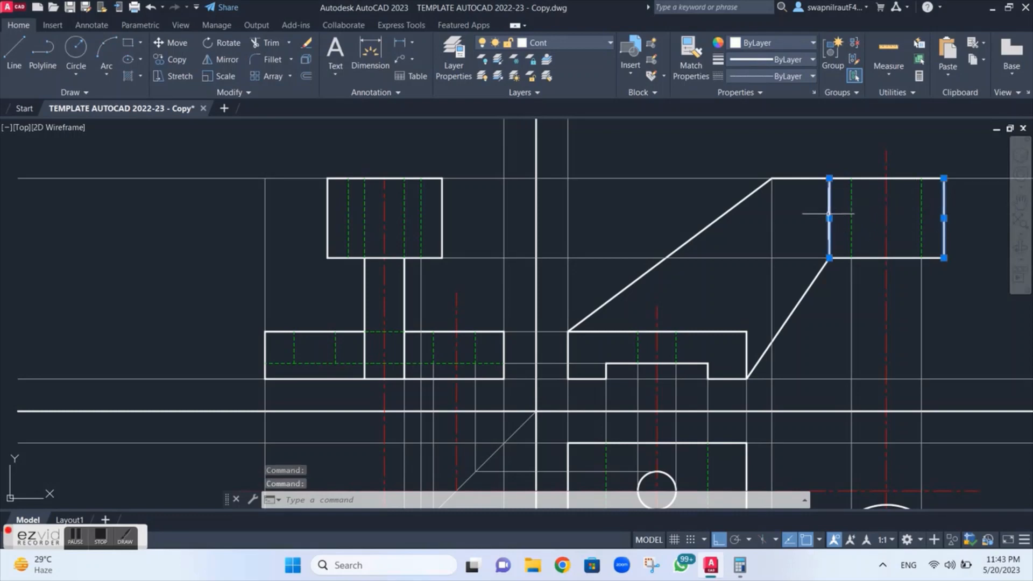
pyautogui.click(891, 177)
pyautogui.click(873, 254)
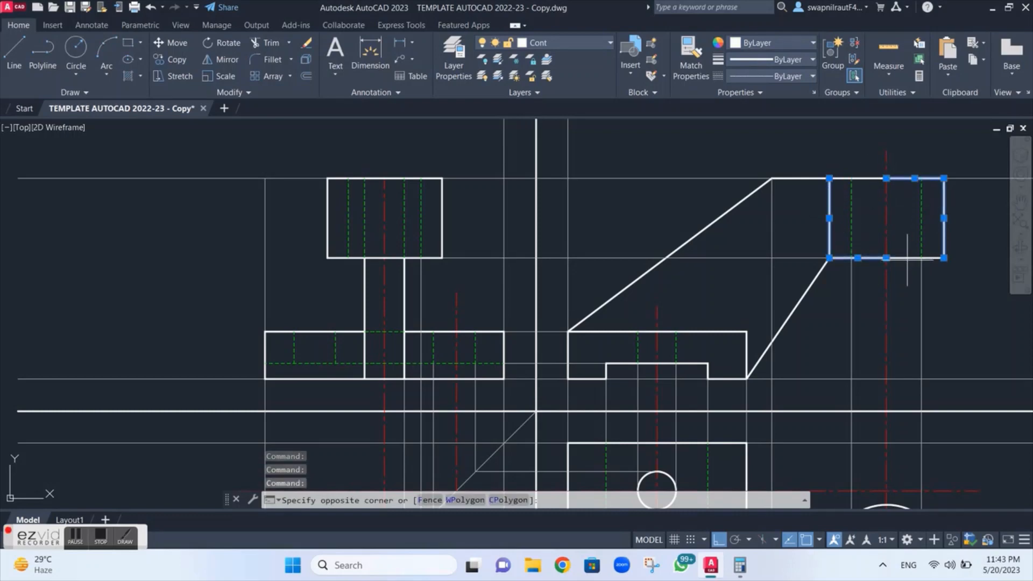
pyautogui.press('Escape')
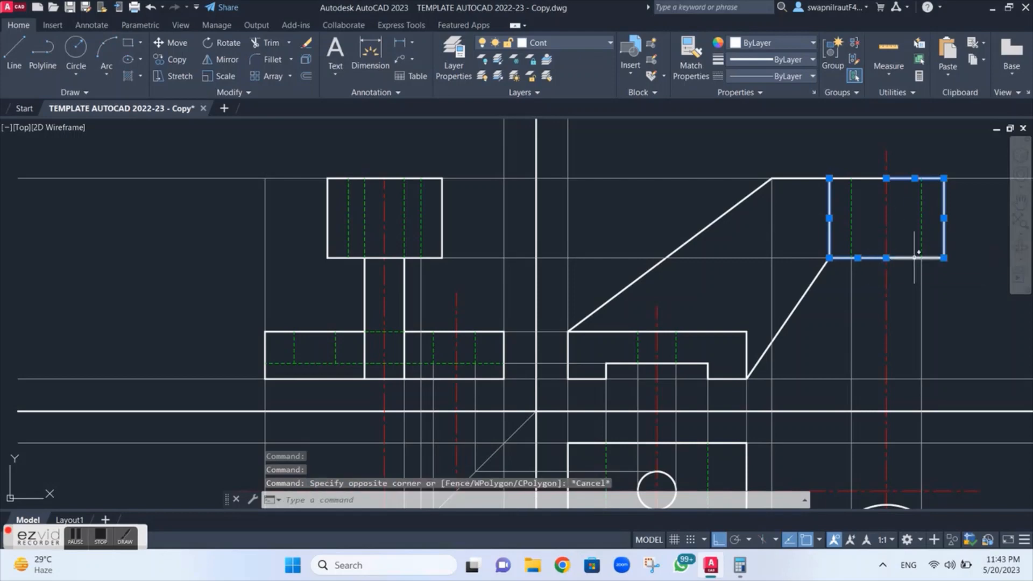
pyautogui.click(914, 257)
pyautogui.click(855, 176)
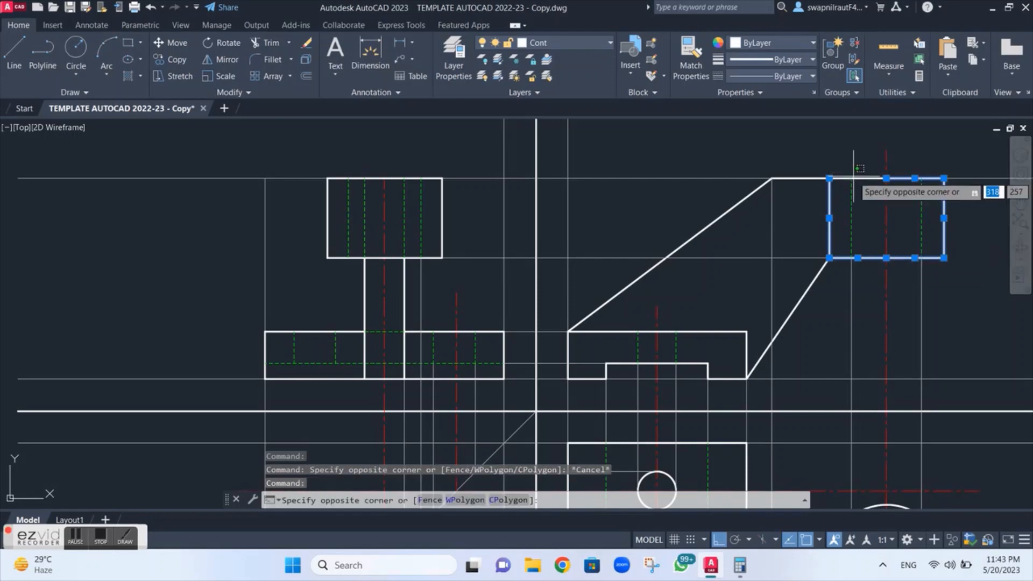
pyautogui.press('Escape')
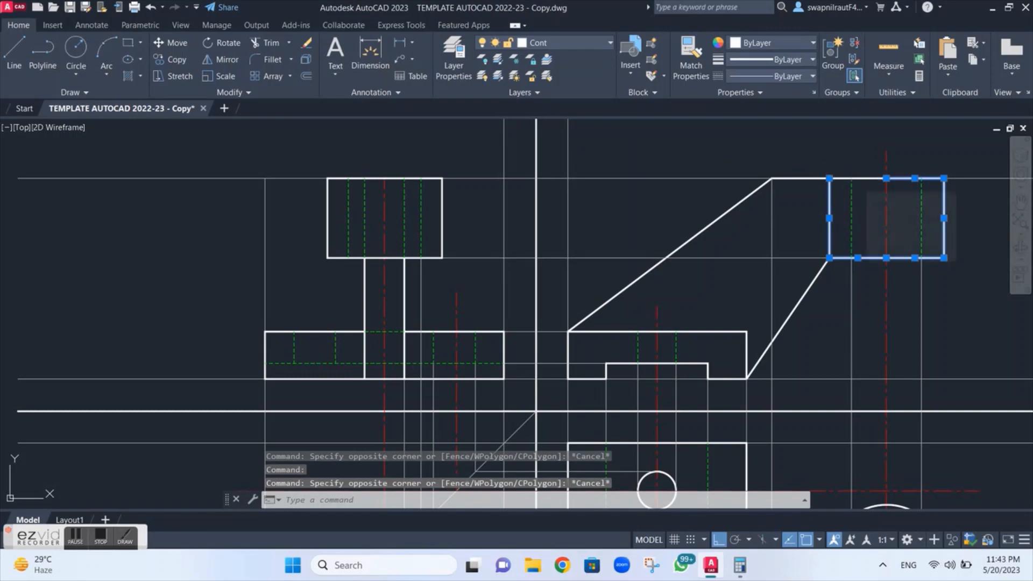
pyautogui.click(854, 176)
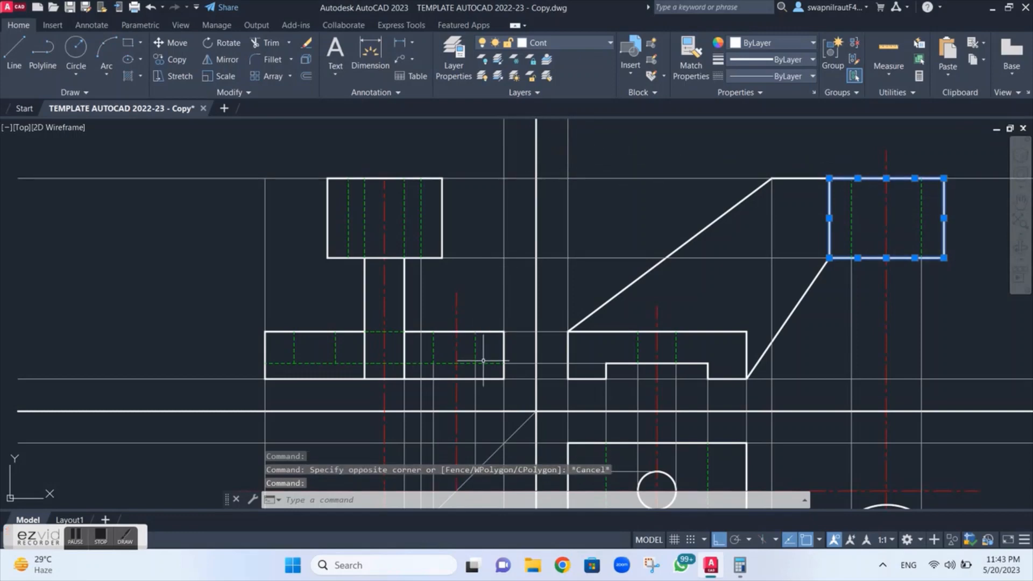
# Check the boss's side, top and bottom edges in the side view against the highlighted front-view boss, and clear the selection.
pyautogui.click(443, 211)
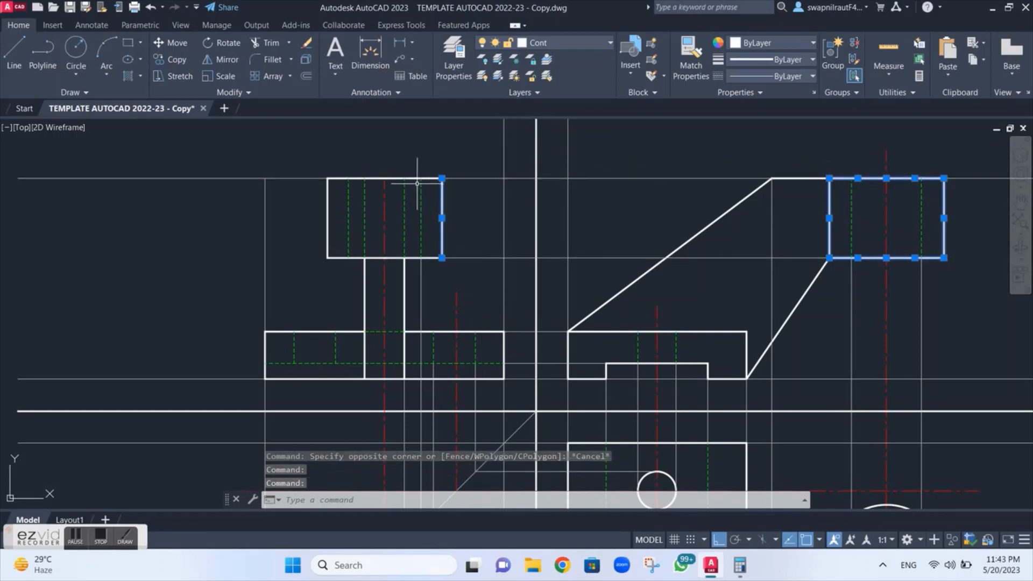
pyautogui.click(381, 175)
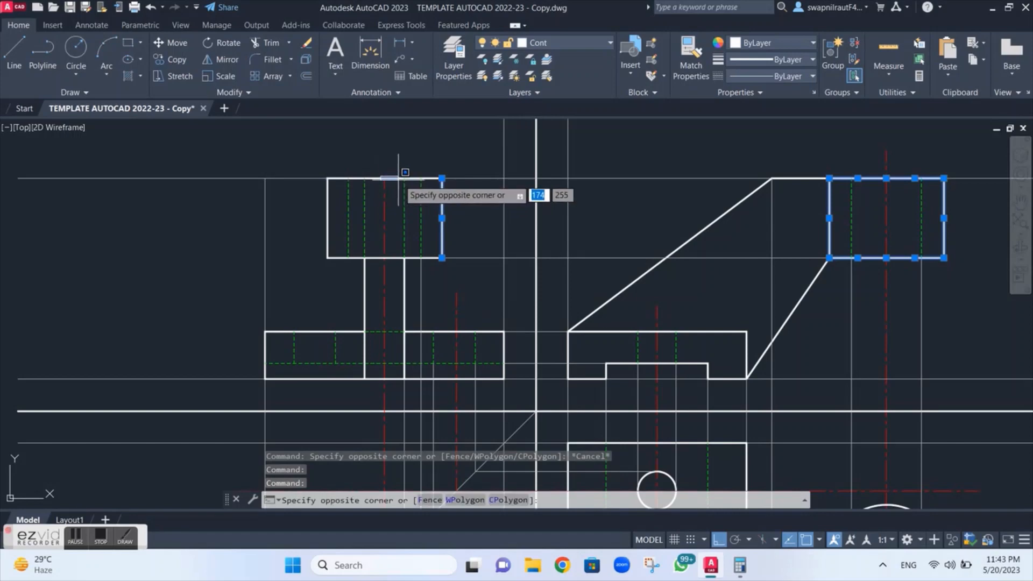
pyautogui.press('Escape')
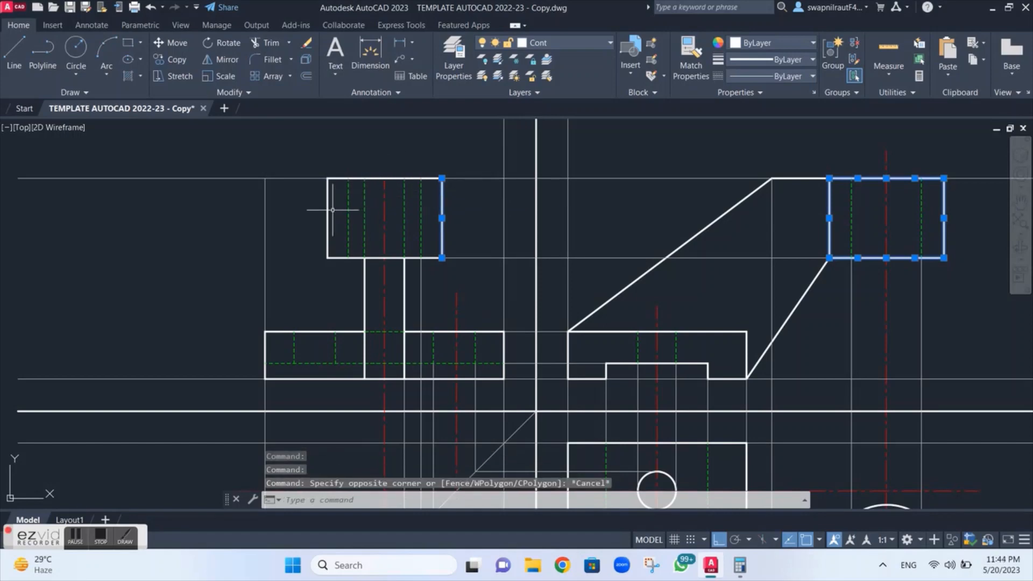
pyautogui.click(327, 210)
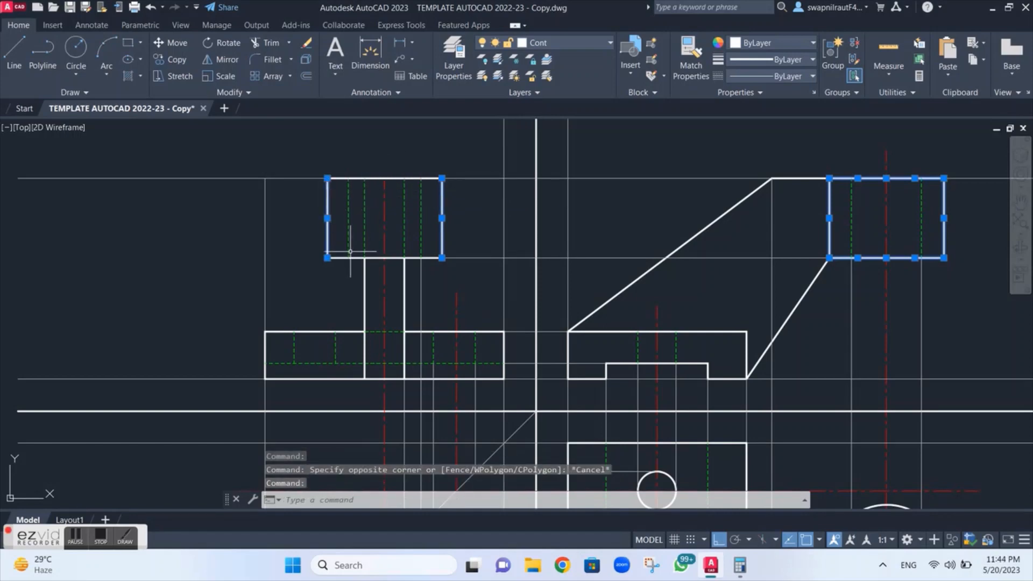
pyautogui.click(350, 258)
pyautogui.click(401, 258)
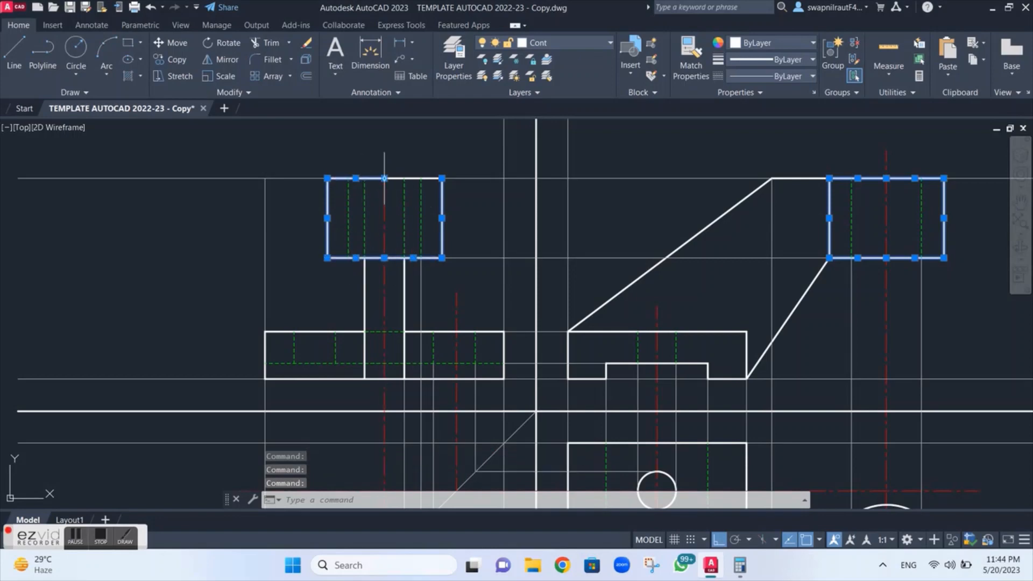
pyautogui.press('Escape')
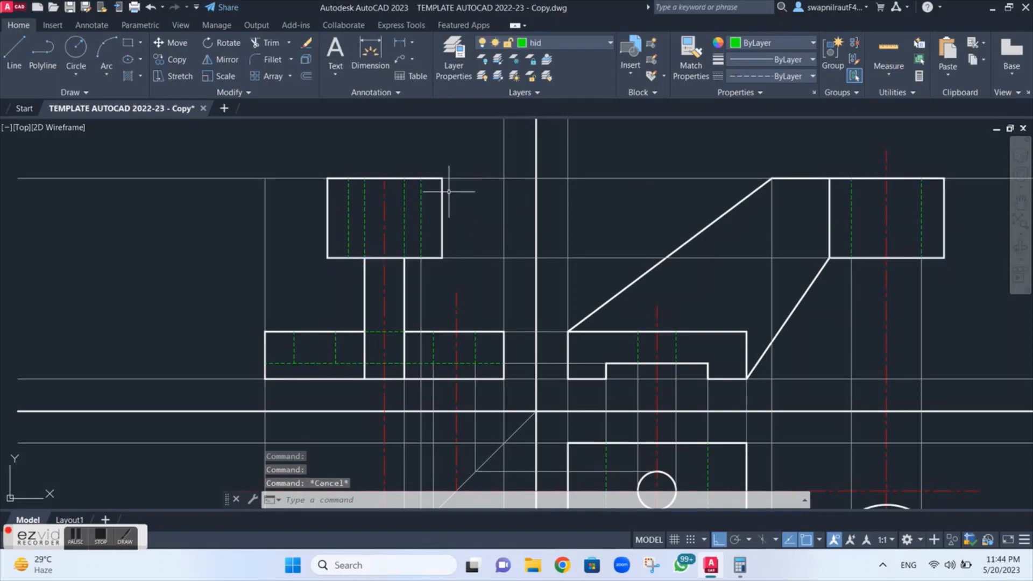
pyautogui.click(424, 178)
pyautogui.press('Escape')
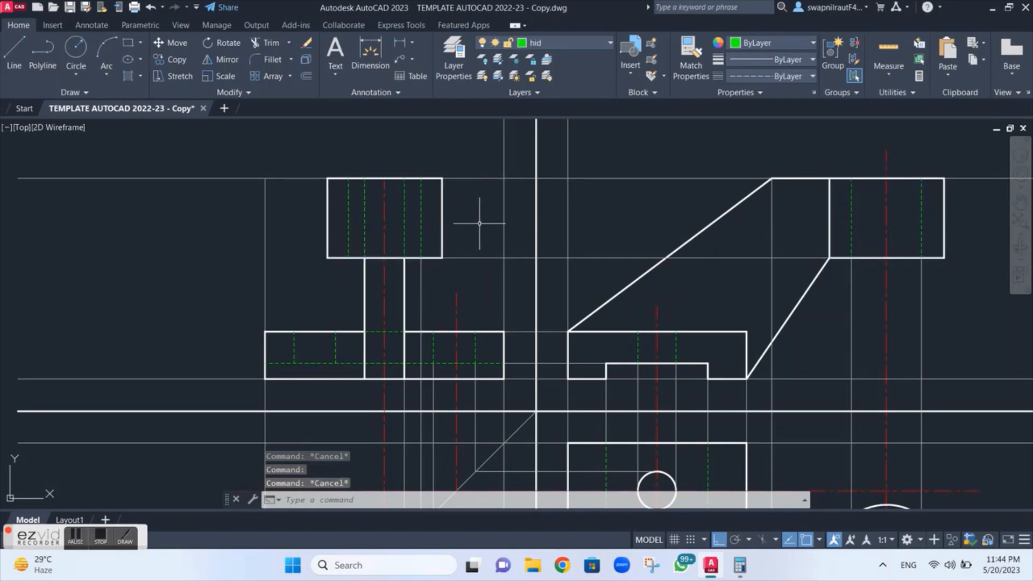
# Compare the boss hole's hidden edge and the rib's two sloping edges in the front view with their projected lines in the side view.
pyautogui.click(921, 208)
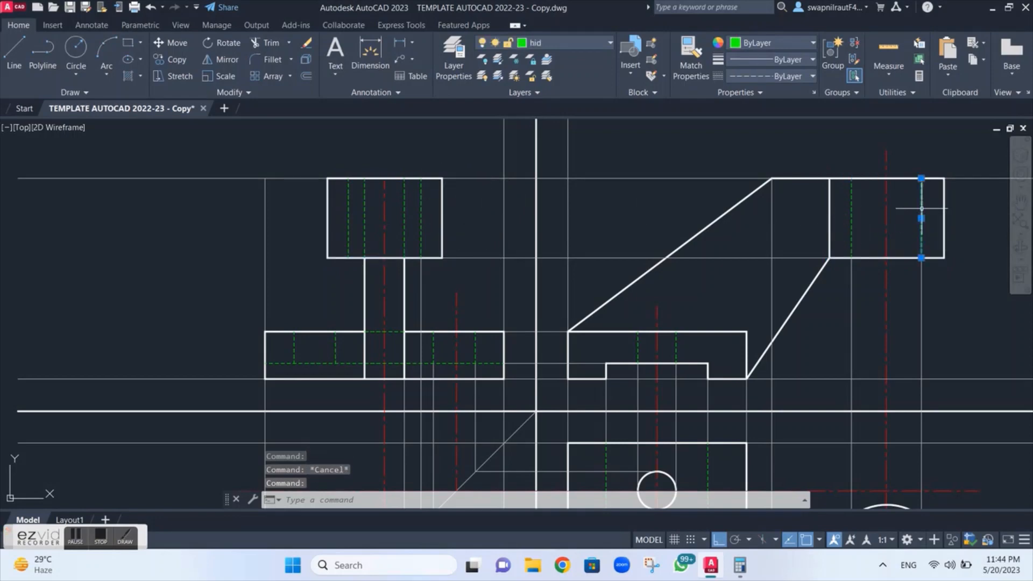
pyautogui.click(421, 217)
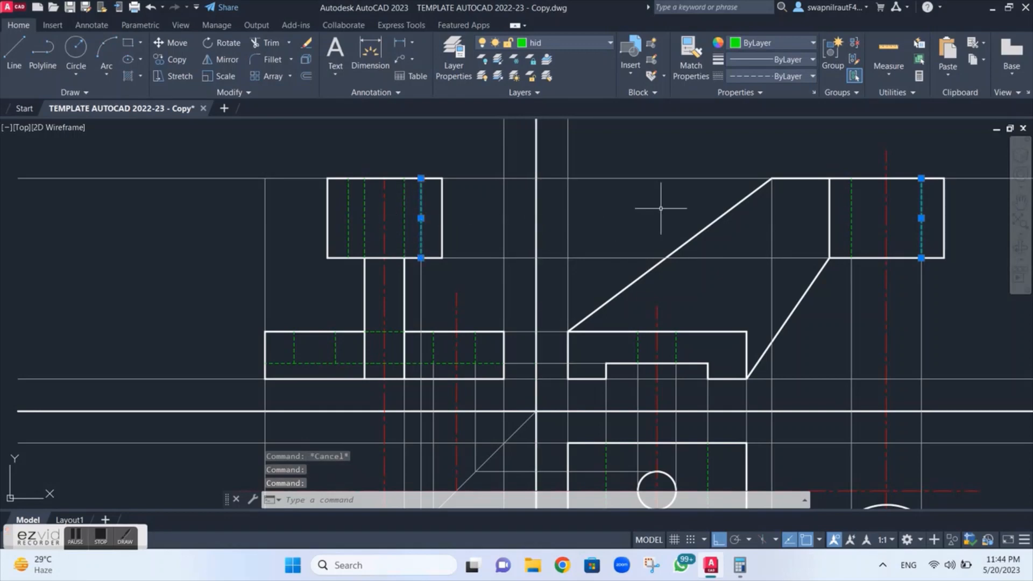
pyautogui.press('Escape')
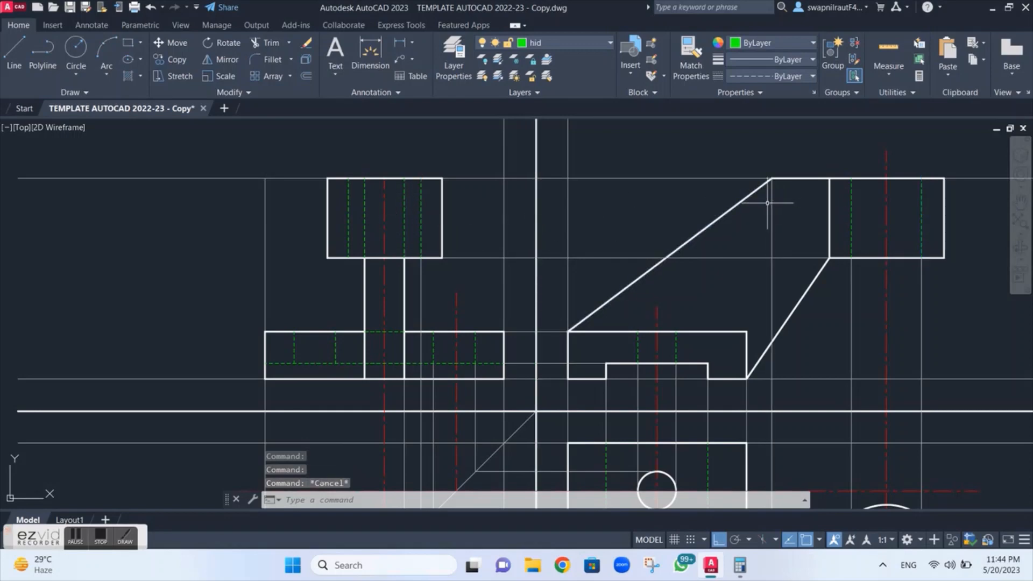
pyautogui.click(801, 298)
pyautogui.click(405, 293)
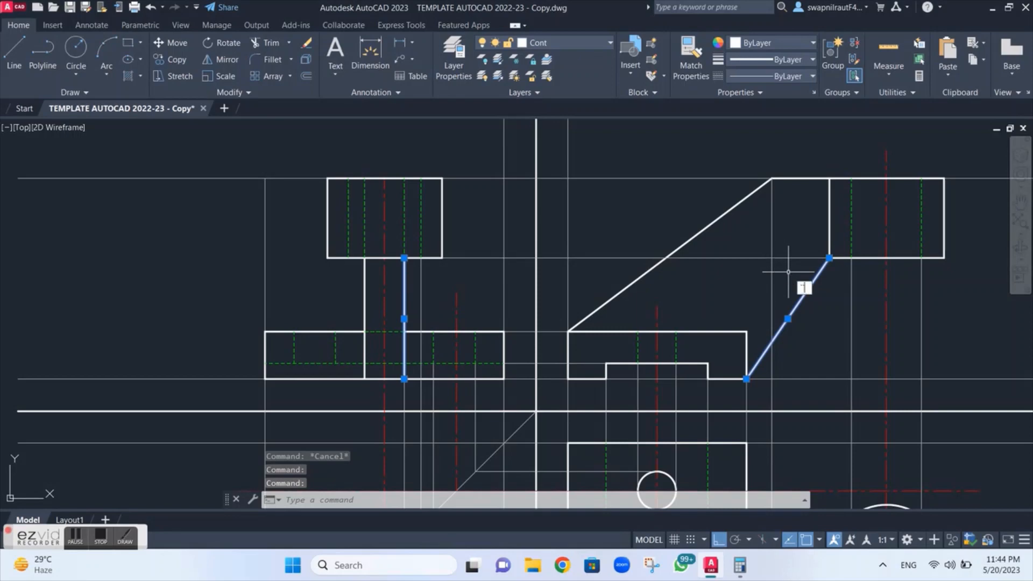
pyautogui.press('Escape')
pyautogui.click(724, 218)
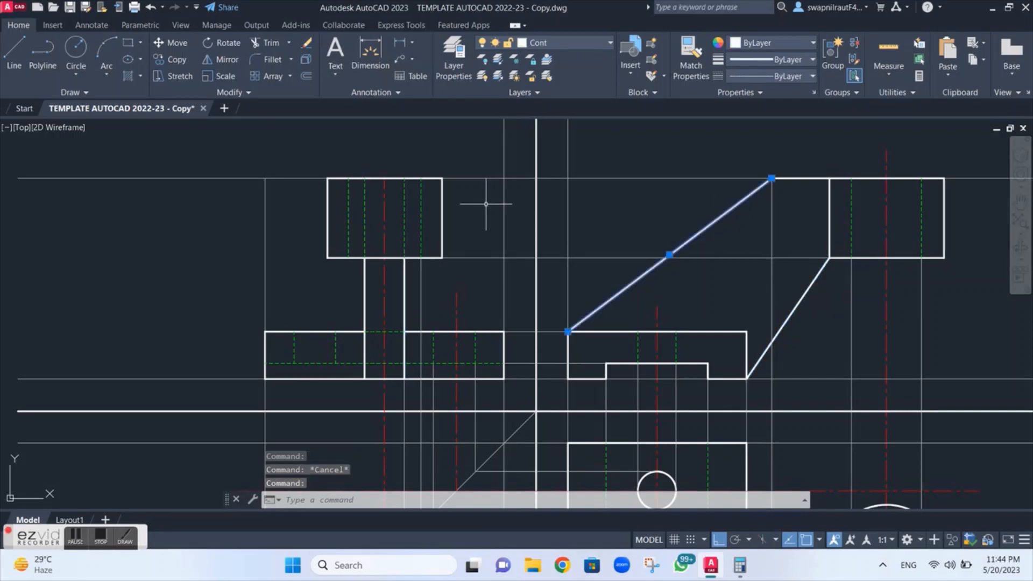
pyautogui.click(404, 220)
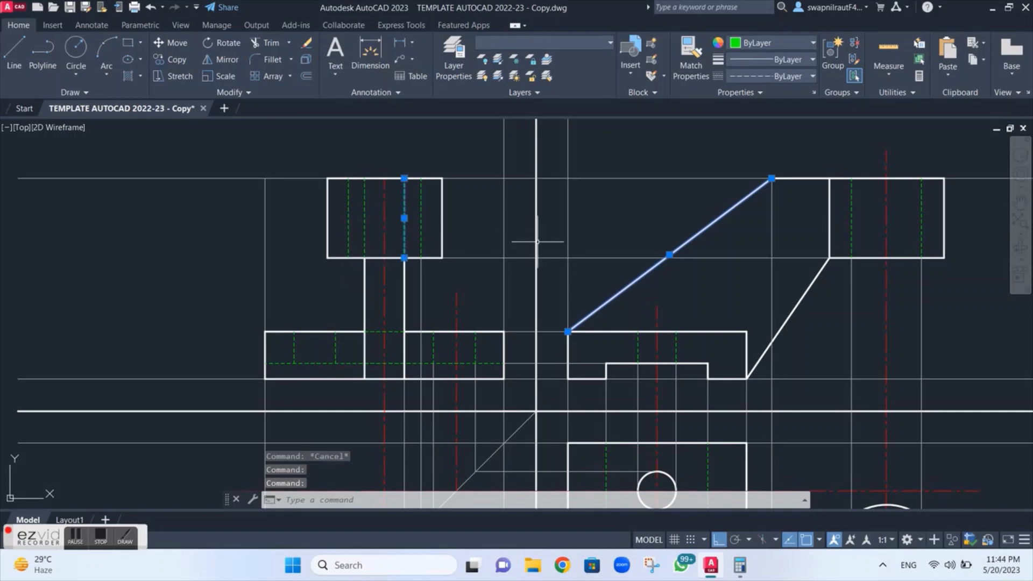
pyautogui.press('Escape')
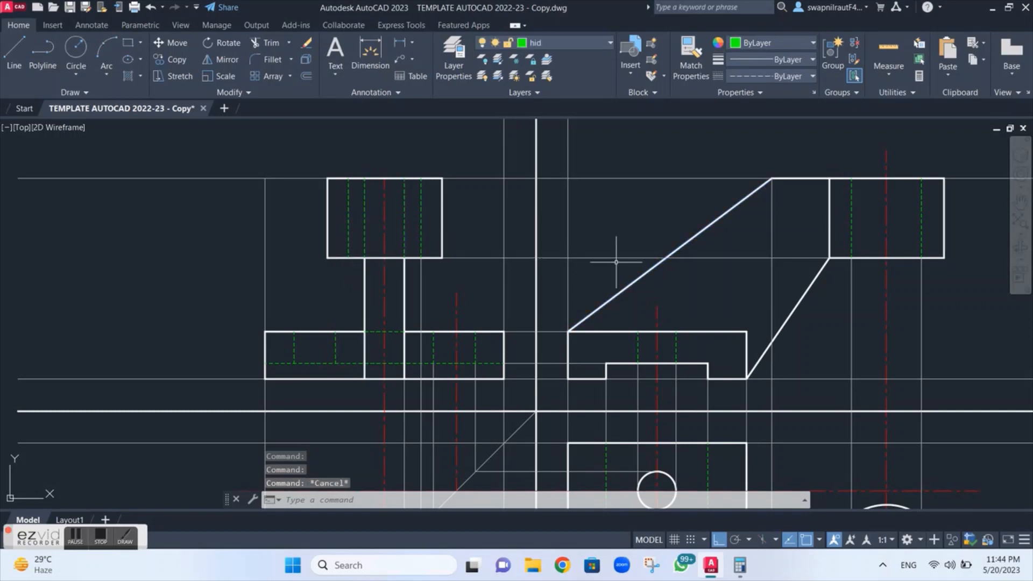
# Compare the base's top edge, right edge and slot top edge in the front view with the matching side-view lines.
pyautogui.click(705, 331)
pyautogui.click(461, 332)
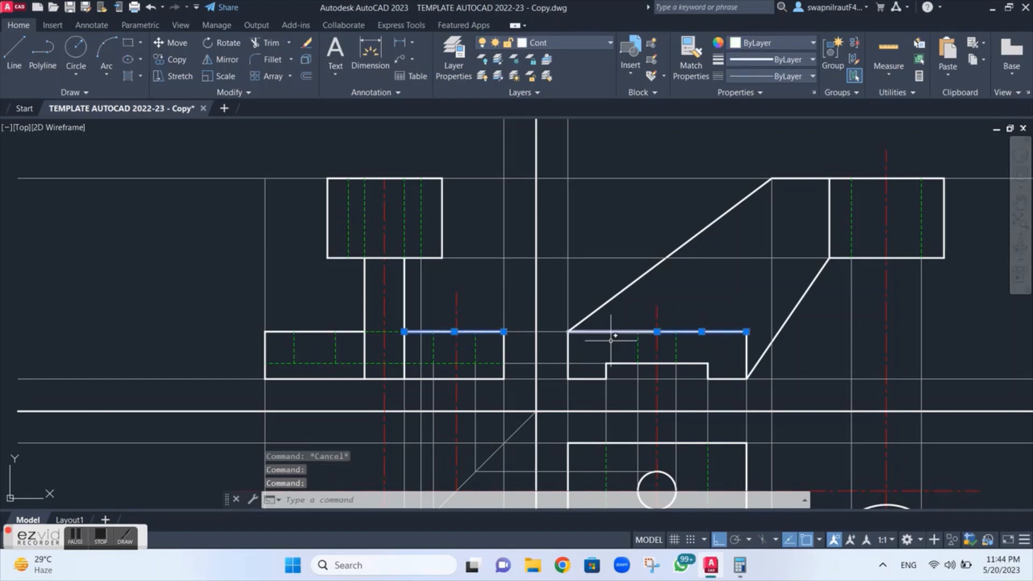
pyautogui.press('Escape')
pyautogui.click(746, 350)
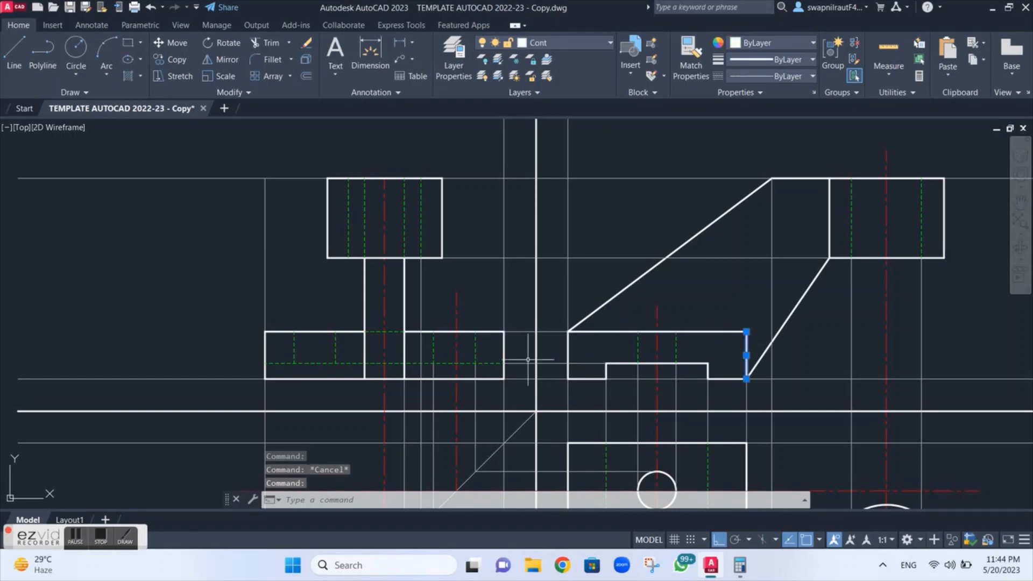
pyautogui.click(504, 351)
pyautogui.press('Escape')
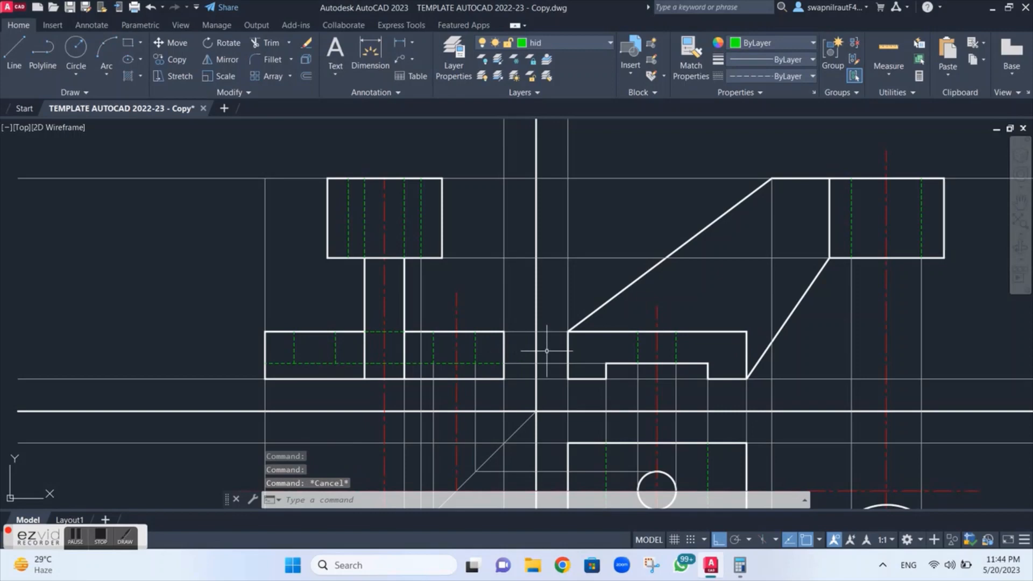
pyautogui.click(641, 363)
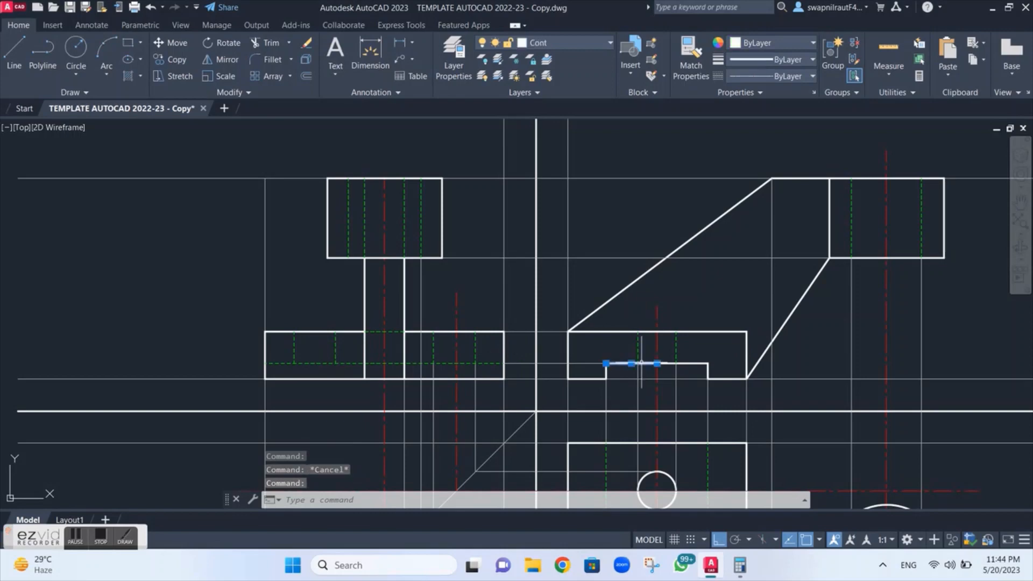
pyautogui.click(442, 363)
pyautogui.press('Escape')
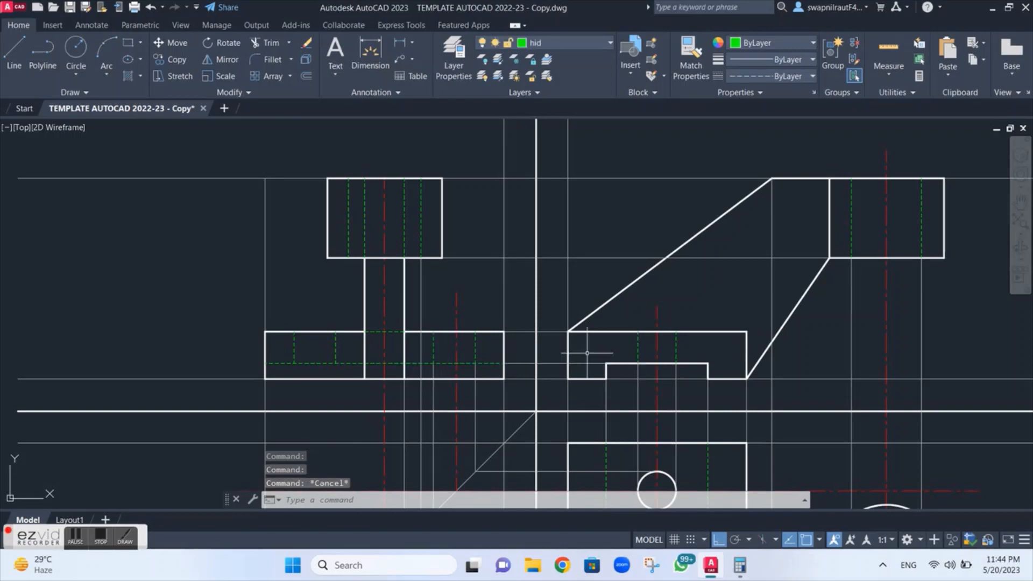
# Compare the base hole's hidden edges and the base's bottom edge in the front view with their counterparts in the side view.
pyautogui.click(673, 348)
pyautogui.press('Escape')
pyautogui.click(675, 347)
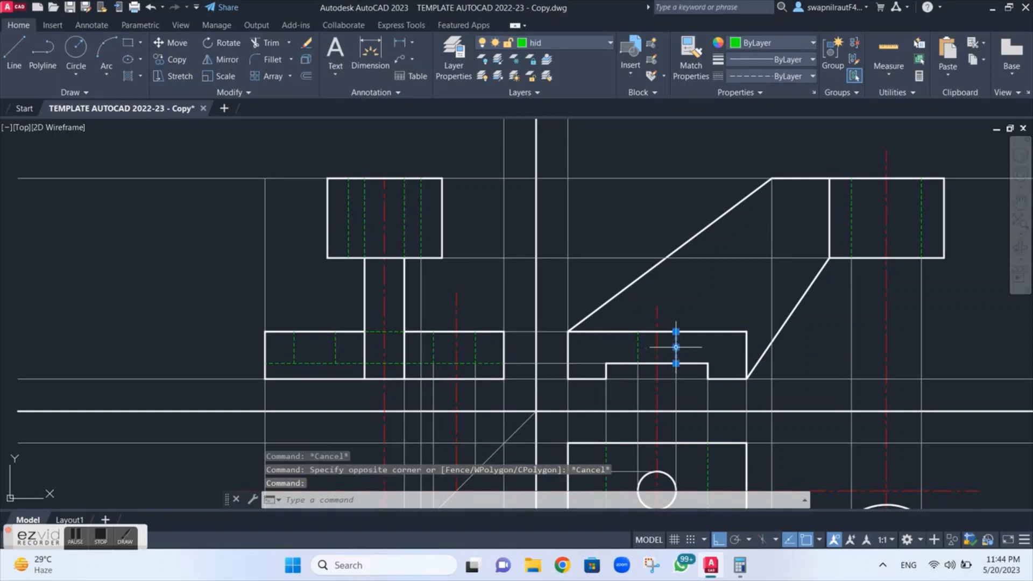
pyautogui.click(638, 347)
pyautogui.click(475, 347)
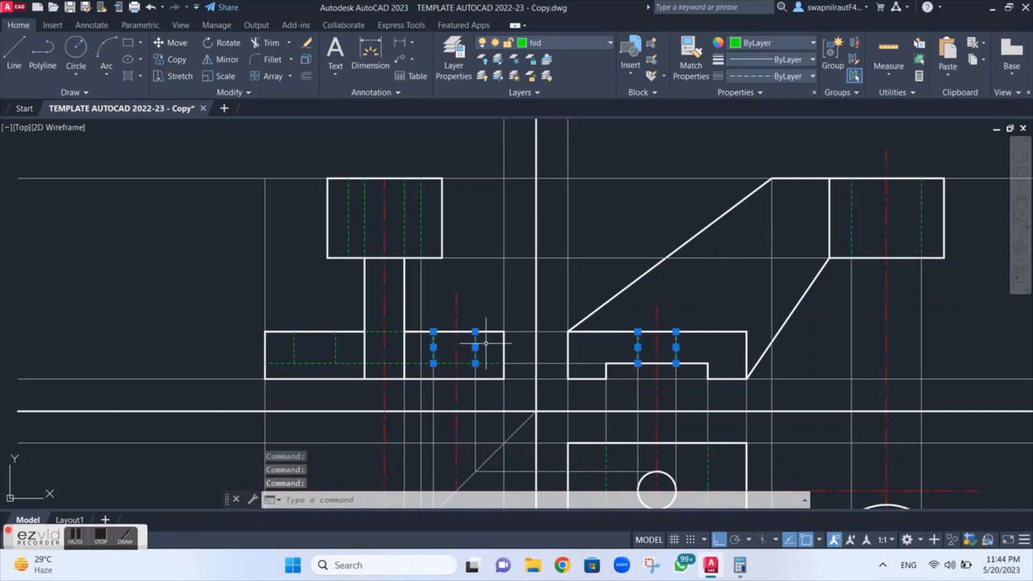
pyautogui.press('Escape')
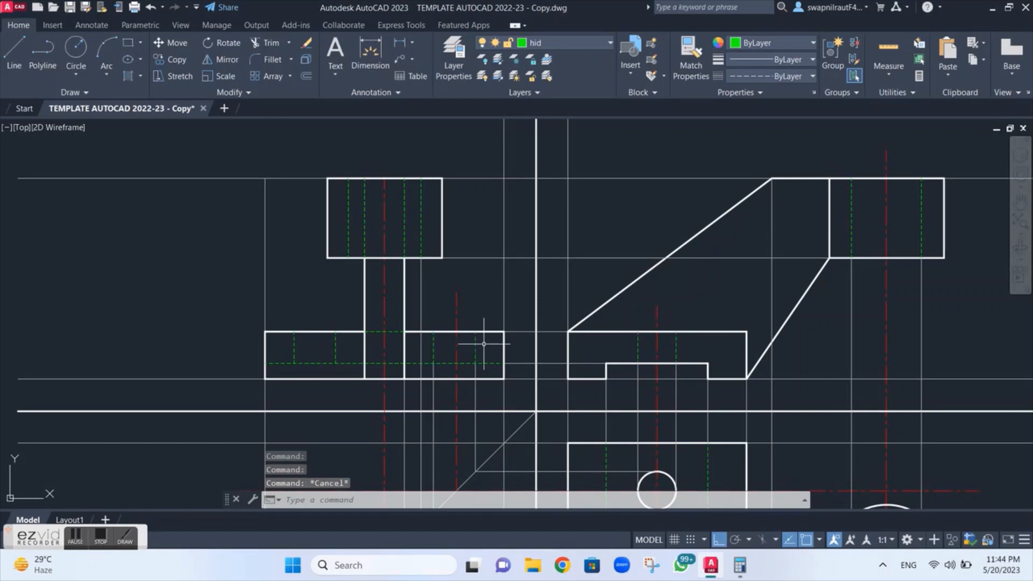
pyautogui.click(728, 378)
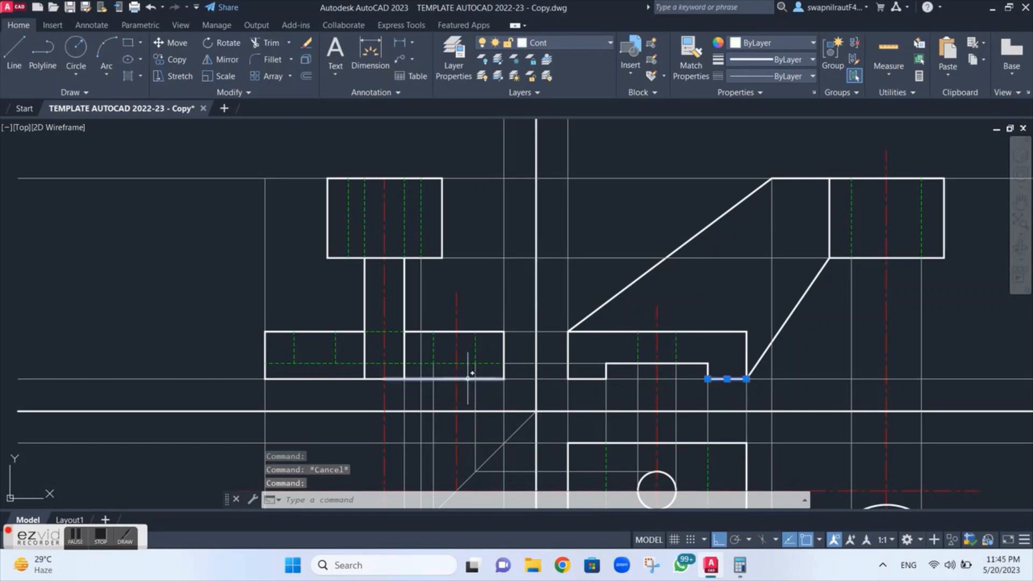
pyautogui.click(487, 377)
pyautogui.press('Escape')
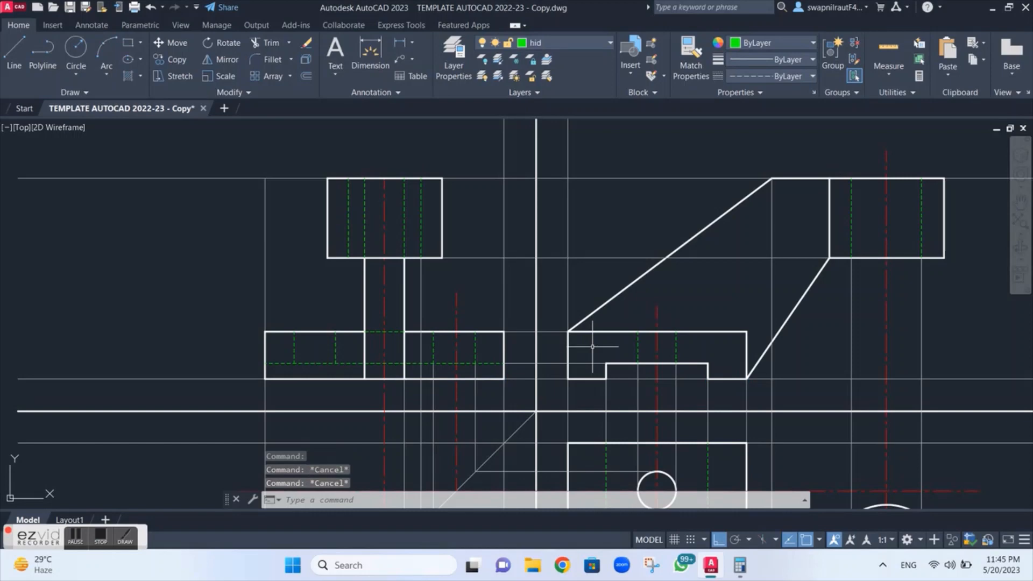
# Trim the overhanging left ends of the side view's top and base-bottom projection lines and the top view's upper-edge projection line.
pyautogui.scroll(-2, 597, 346)
pyautogui.moveTo(607, 345); pyautogui.dragTo(570, 259, button='middle')
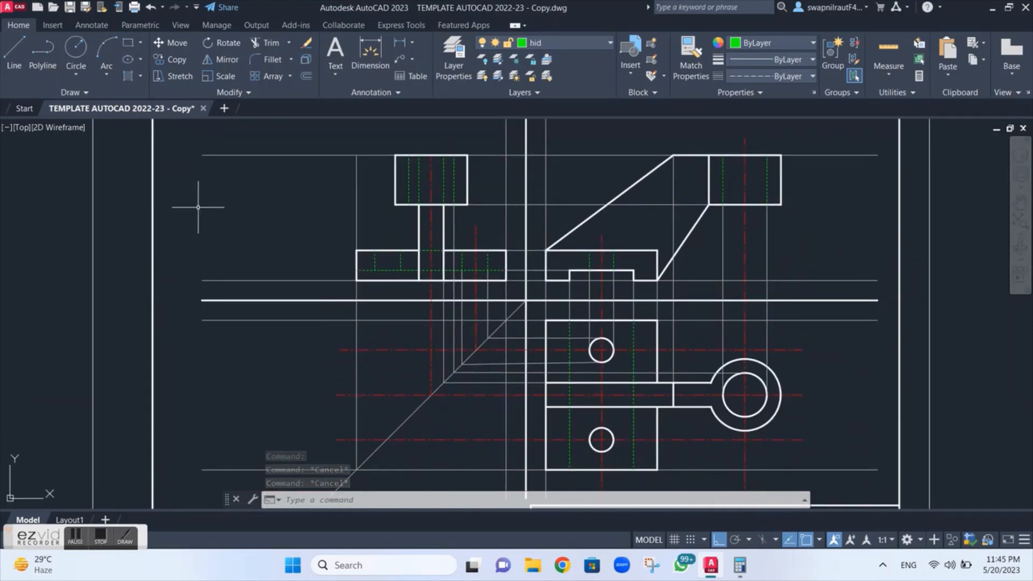
pyautogui.write('tr')
pyautogui.press('Return')
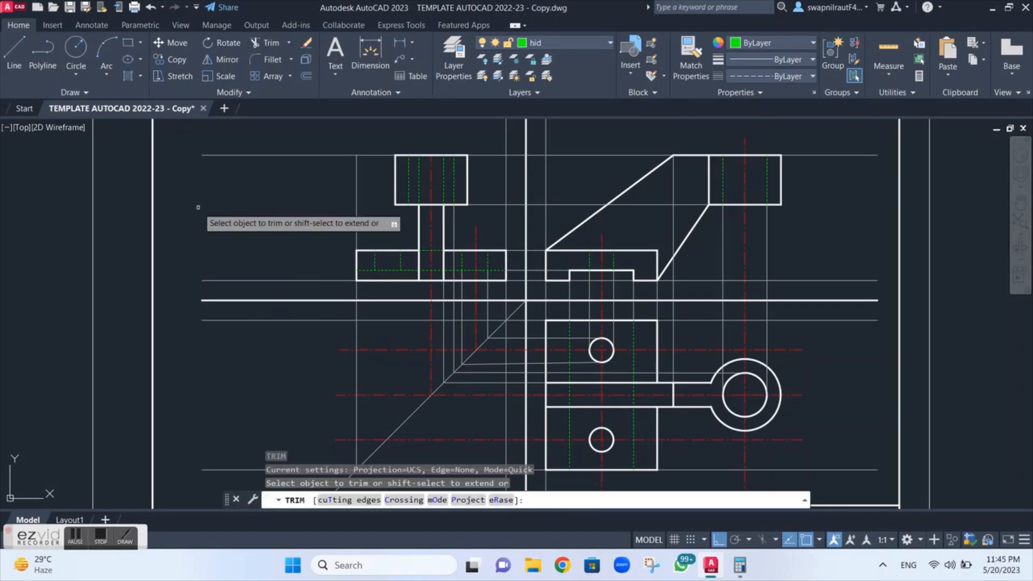
pyautogui.press('Return')
pyautogui.click(248, 140)
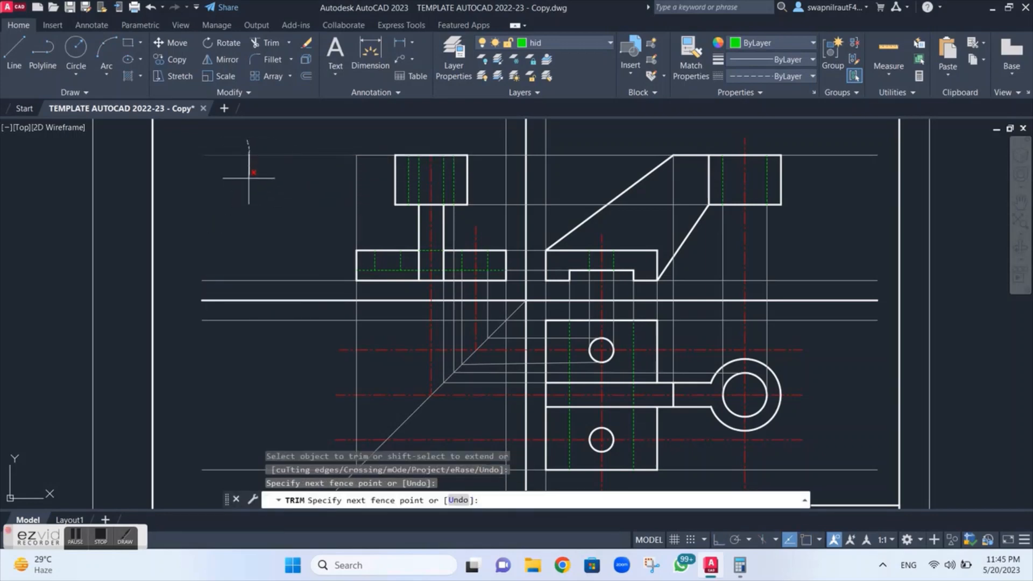
pyautogui.click(248, 178)
pyautogui.click(232, 273)
pyautogui.click(233, 281)
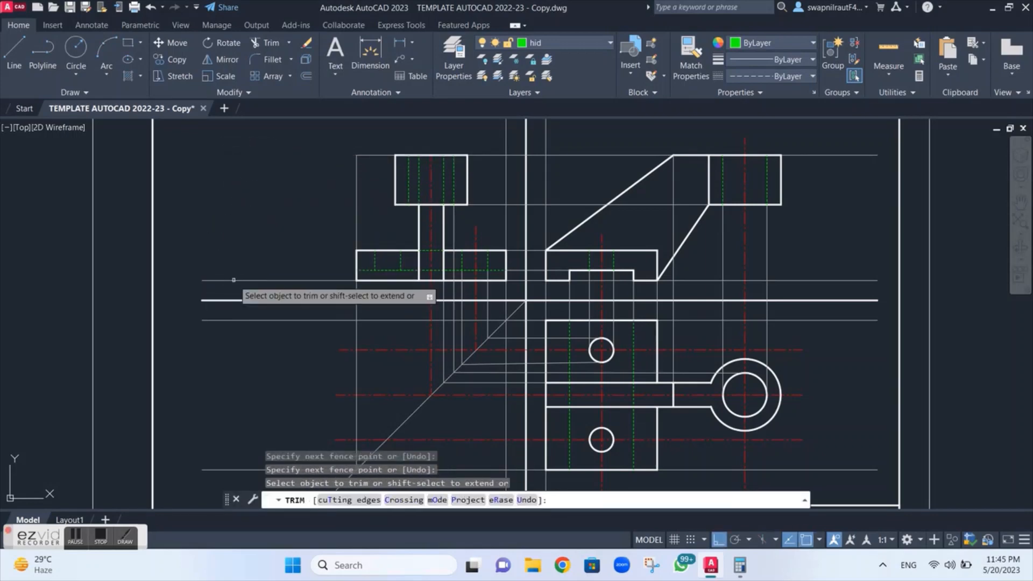
pyautogui.click(261, 260)
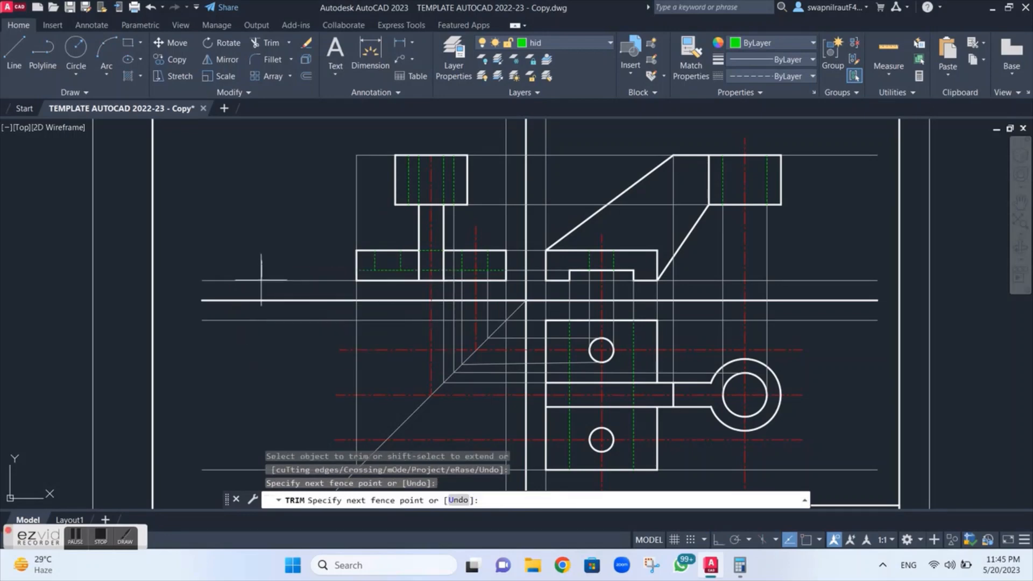
pyautogui.moveTo(259, 282); pyautogui.dragTo(259, 284)
pyautogui.moveTo(247, 345); pyautogui.dragTo(248, 315)
# Trim the top view's three centre lines and bottom-edge projection line where they extend left past the side view's outer vertical projection line.
pyautogui.moveTo(337, 322); pyautogui.dragTo(345, 347)
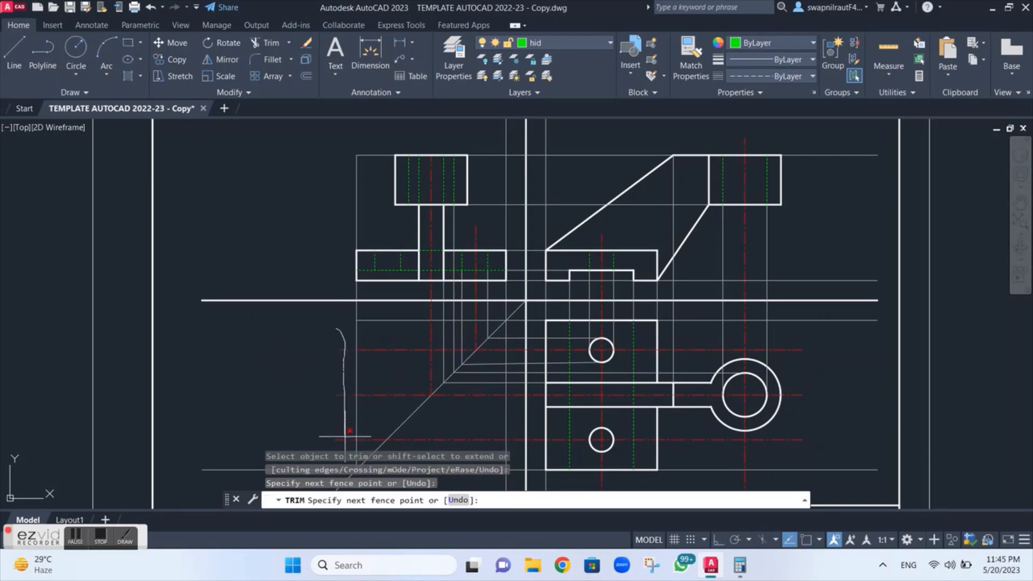
pyautogui.moveTo(345, 448); pyautogui.dragTo(345, 449)
pyautogui.scroll(2, 302, 398)
pyautogui.moveTo(303, 398); pyautogui.dragTo(301, 235, button='middle')
pyautogui.scroll(-2, 301, 235)
pyautogui.moveTo(298, 297)
pyautogui.mouseDown()
pyautogui.moveTo(289, 301)
pyautogui.moveTo(298, 316)
pyautogui.mouseUp()
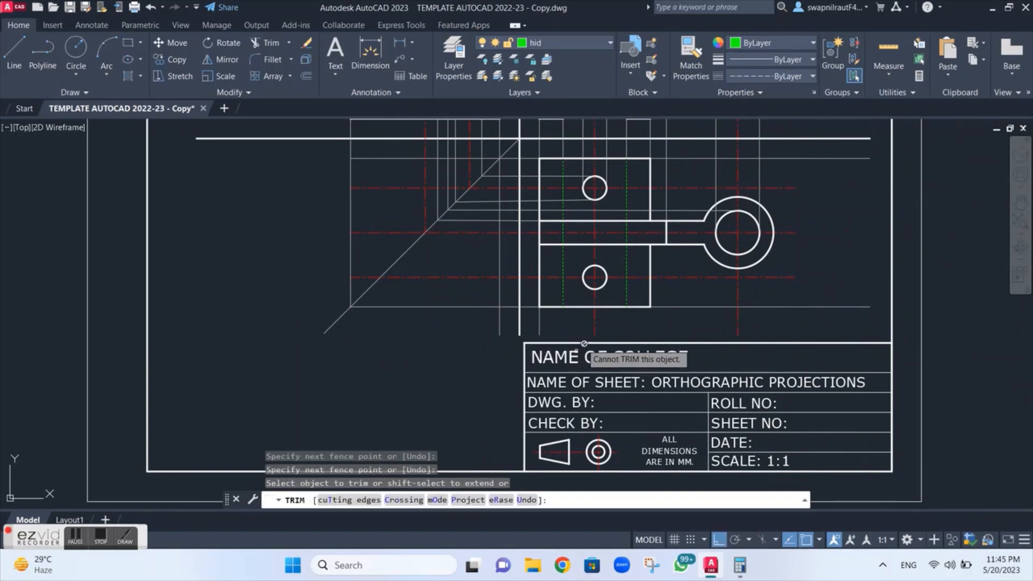
# Trim the right ends of the top view's centre lines and bottom projection line, and cut the upper hole's centre line back towards the base.
pyautogui.moveTo(810, 283)
pyautogui.mouseDown()
pyautogui.moveTo(817, 323)
pyautogui.moveTo(784, 281)
pyautogui.moveTo(781, 161)
pyautogui.moveTo(782, 180)
pyautogui.mouseUp()
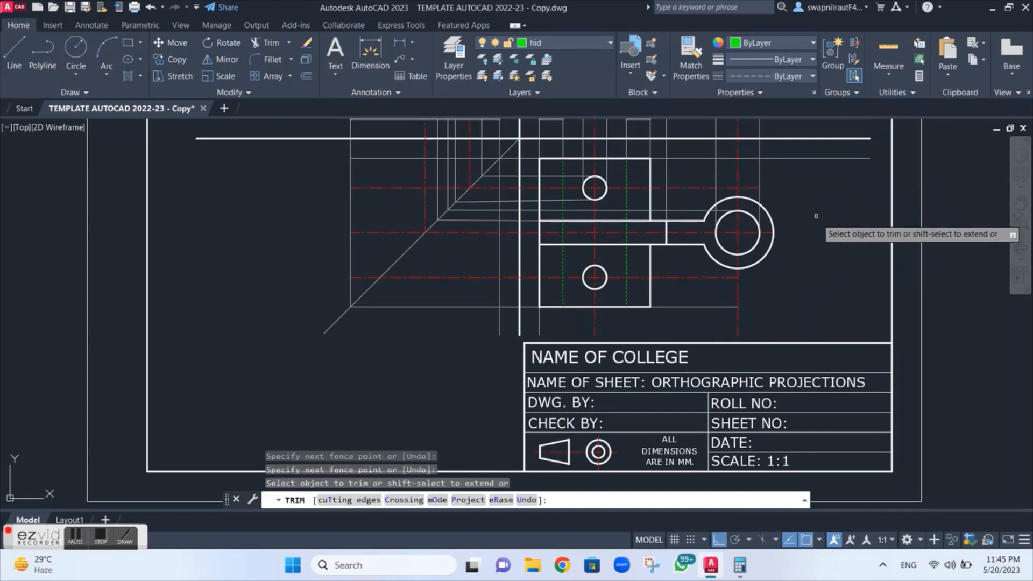
pyautogui.moveTo(799, 210); pyautogui.dragTo(778, 366, button='middle')
pyautogui.scroll(-1, 777, 365)
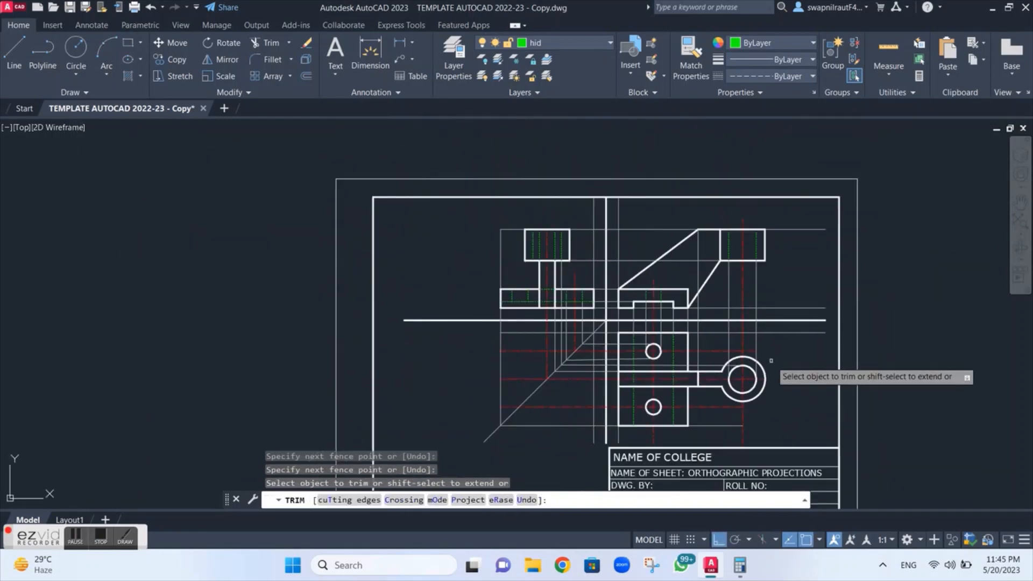
pyautogui.scroll(2, 777, 351)
pyautogui.scroll(2, 777, 351)
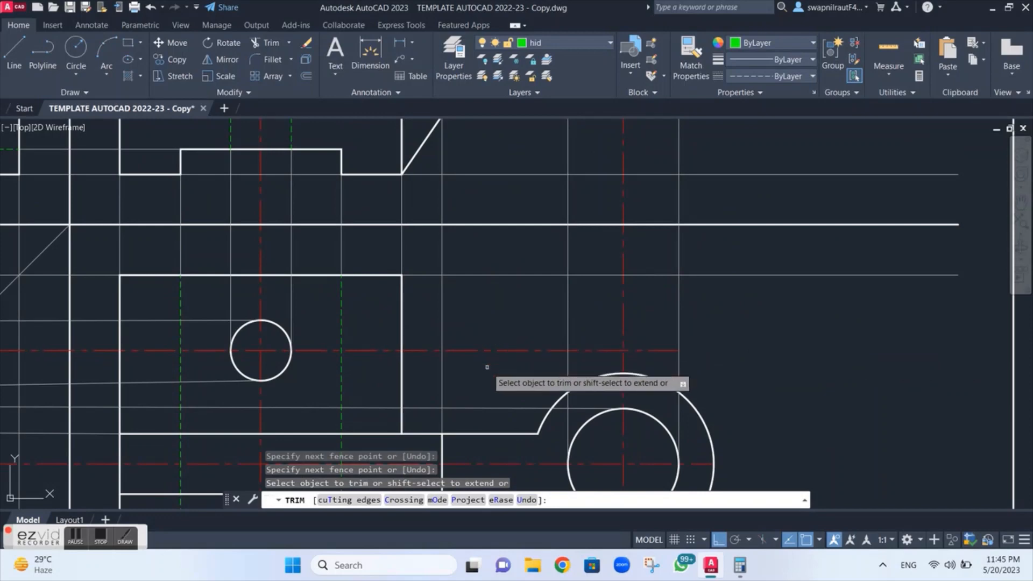
pyautogui.moveTo(487, 365); pyautogui.dragTo(490, 331)
pyautogui.moveTo(588, 359)
pyautogui.mouseDown()
pyautogui.moveTo(615, 310)
pyautogui.moveTo(656, 322)
pyautogui.moveTo(650, 371)
pyautogui.mouseUp()
# Trim the remaining overhangs of the two base-hole centre lines back to the base's right edge in the top view.
pyautogui.scroll(-1, 727, 341)
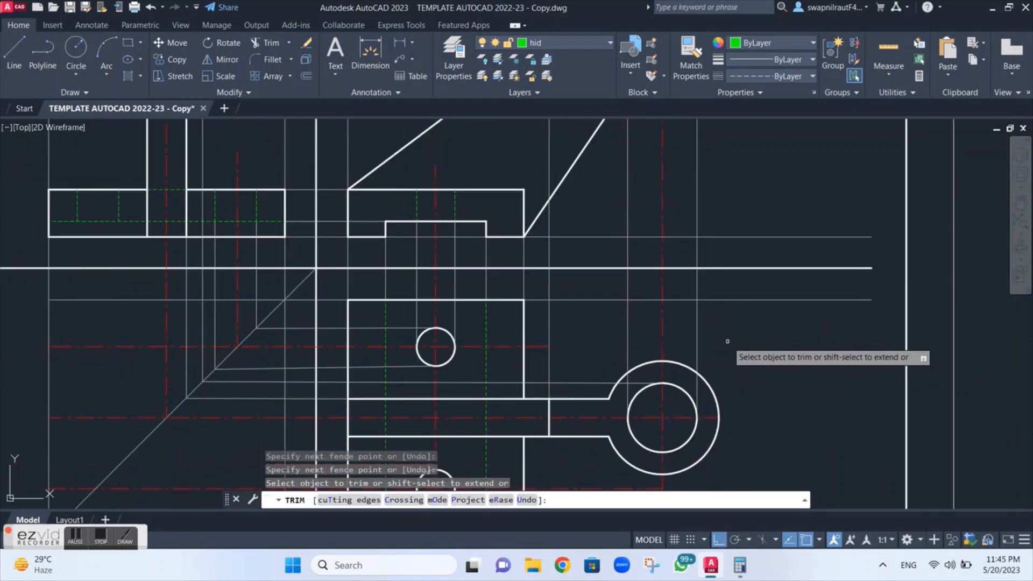
pyautogui.scroll(-1, 727, 341)
pyautogui.moveTo(727, 341); pyautogui.dragTo(727, 257, button='middle')
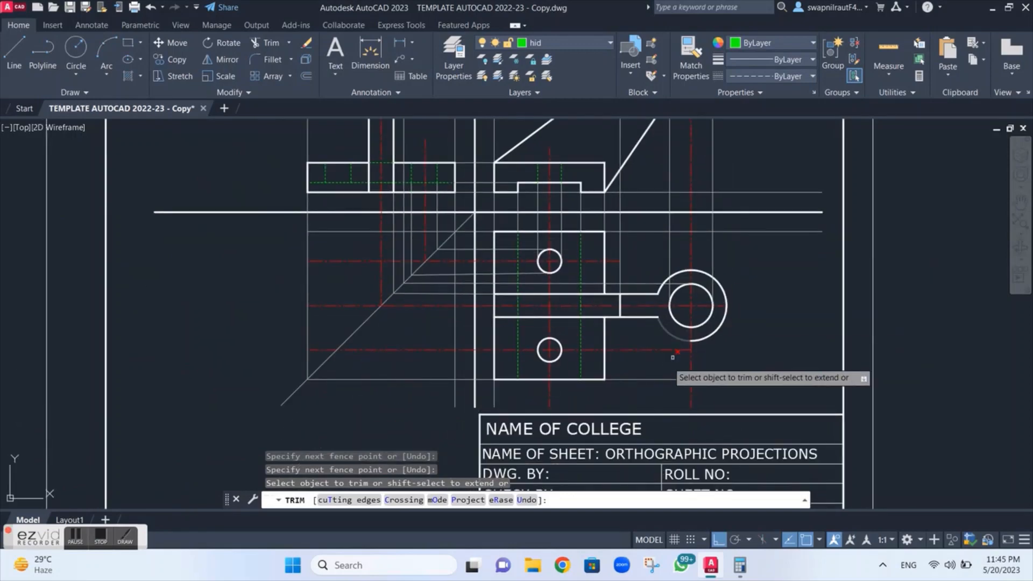
pyautogui.moveTo(629, 361); pyautogui.dragTo(630, 315)
pyautogui.scroll(5, 625, 330)
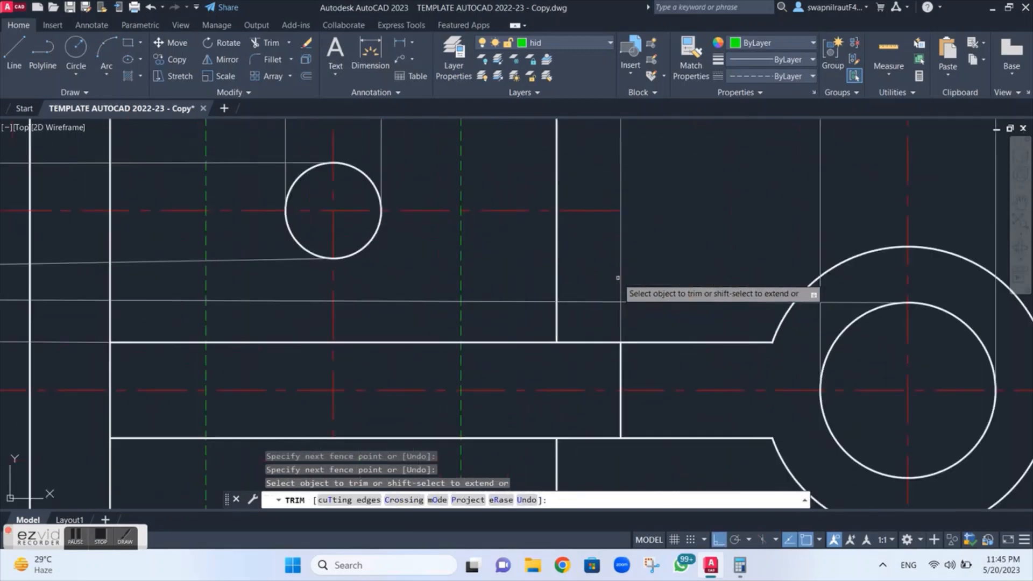
pyautogui.scroll(-5, 665, 205)
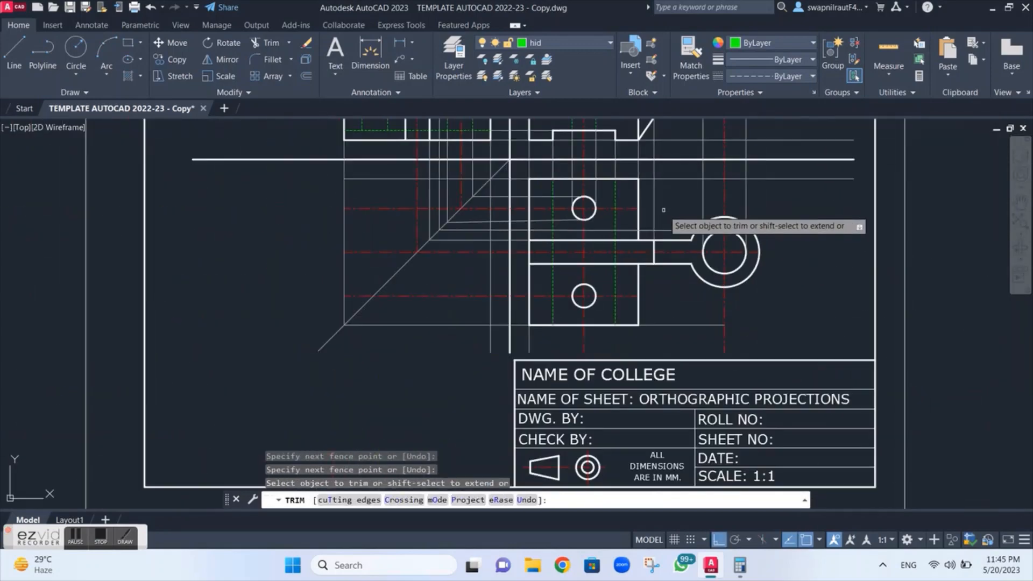
pyautogui.moveTo(664, 210); pyautogui.dragTo(635, 266, button='middle')
# Trim the base's bottom-edge projection line back to the base's right corner in the top view and end trimming.
pyautogui.scroll(-2, 636, 267)
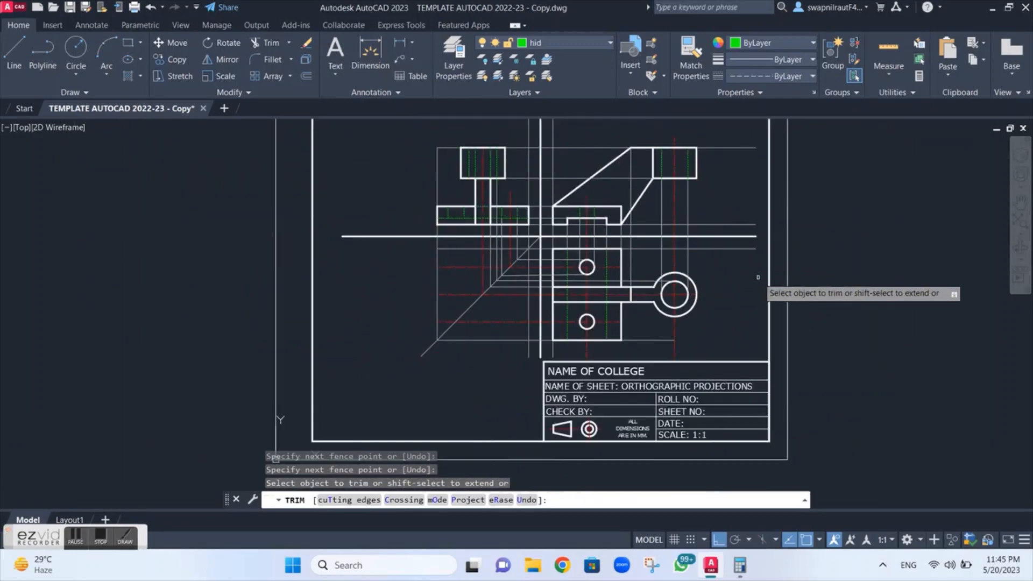
pyautogui.scroll(2, 691, 262)
pyautogui.scroll(2, 691, 261)
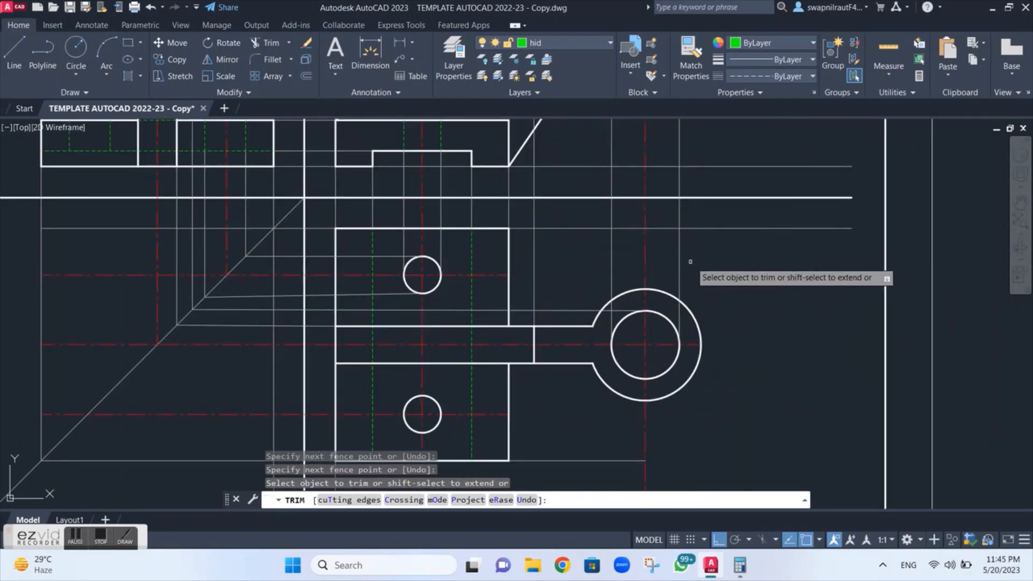
pyautogui.scroll(-2, 689, 263)
pyautogui.moveTo(608, 404); pyautogui.dragTo(613, 357)
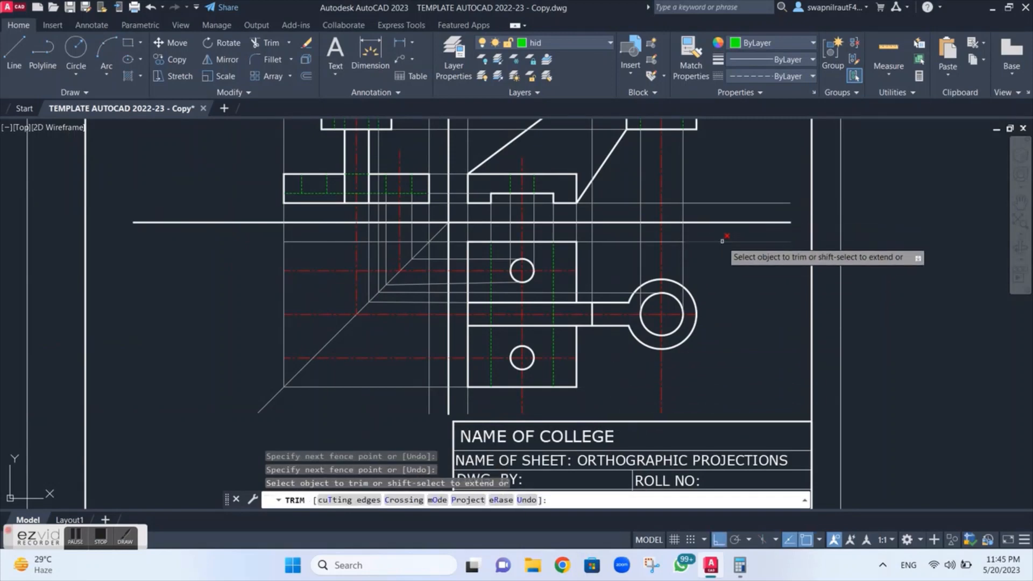
pyautogui.scroll(-2, 722, 221)
pyautogui.moveTo(708, 195); pyautogui.dragTo(706, 241, button='middle')
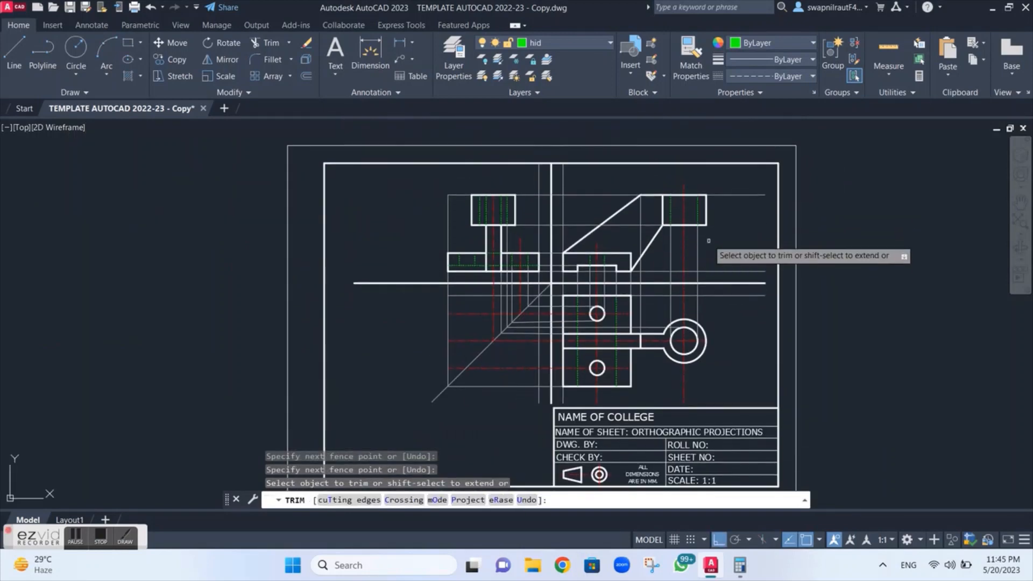
pyautogui.scroll(2, 706, 243)
pyautogui.press('Escape')
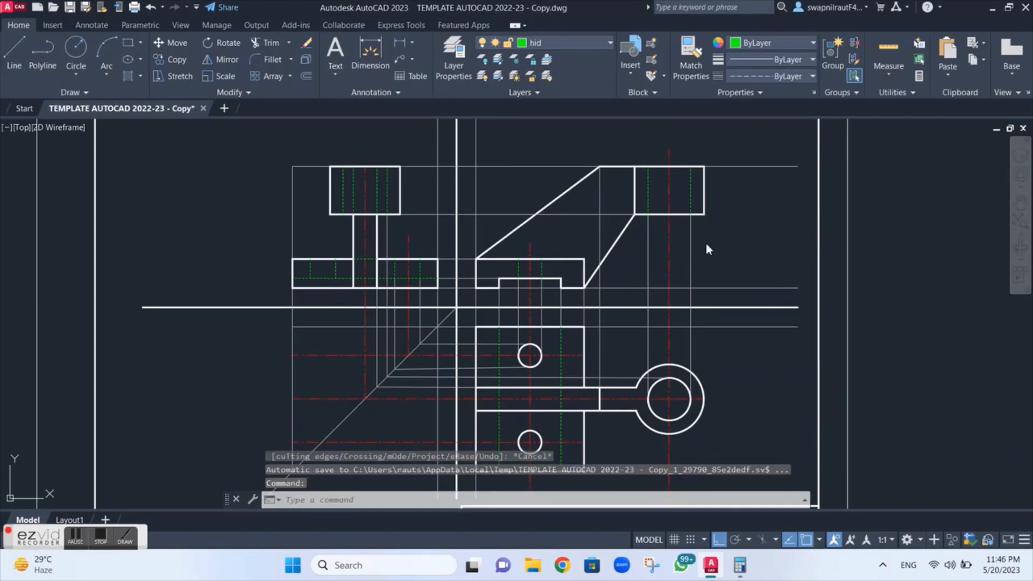
# Create a new dimension style named MISSING VIEW for all dimensions, starting from the PB style.
pyautogui.press('Return')
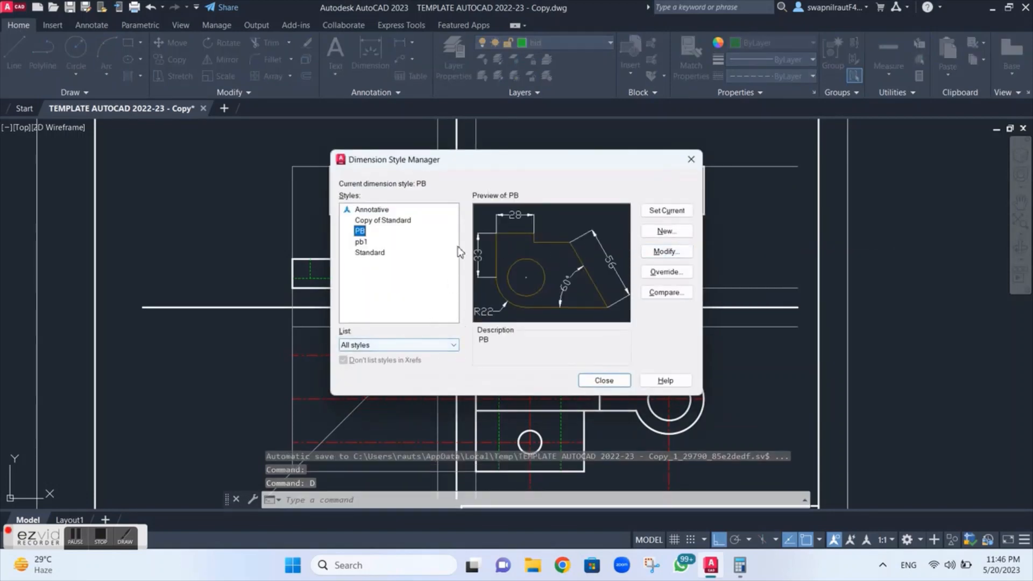
pyautogui.click(679, 234)
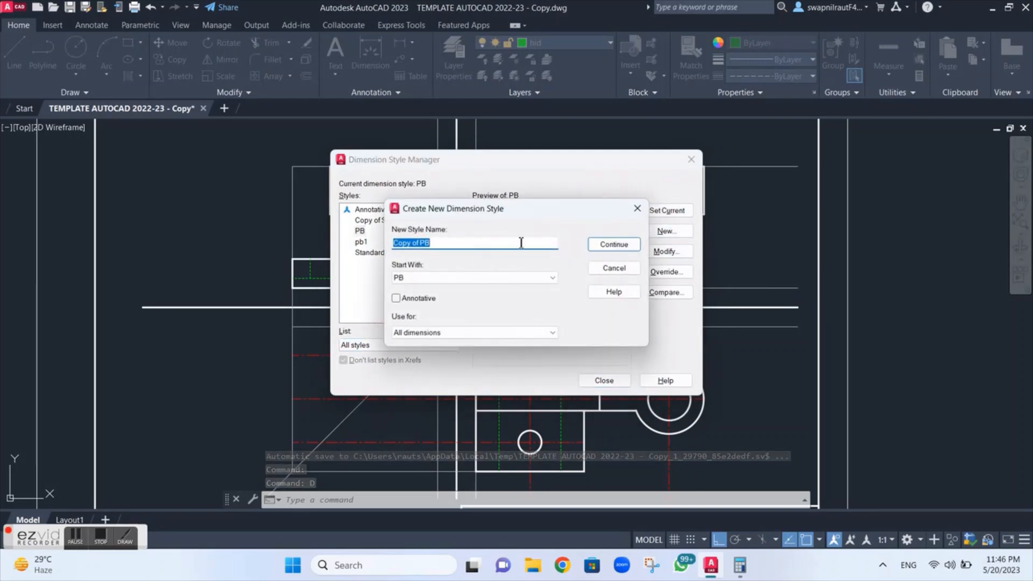
pyautogui.write('MISSING VIEW')
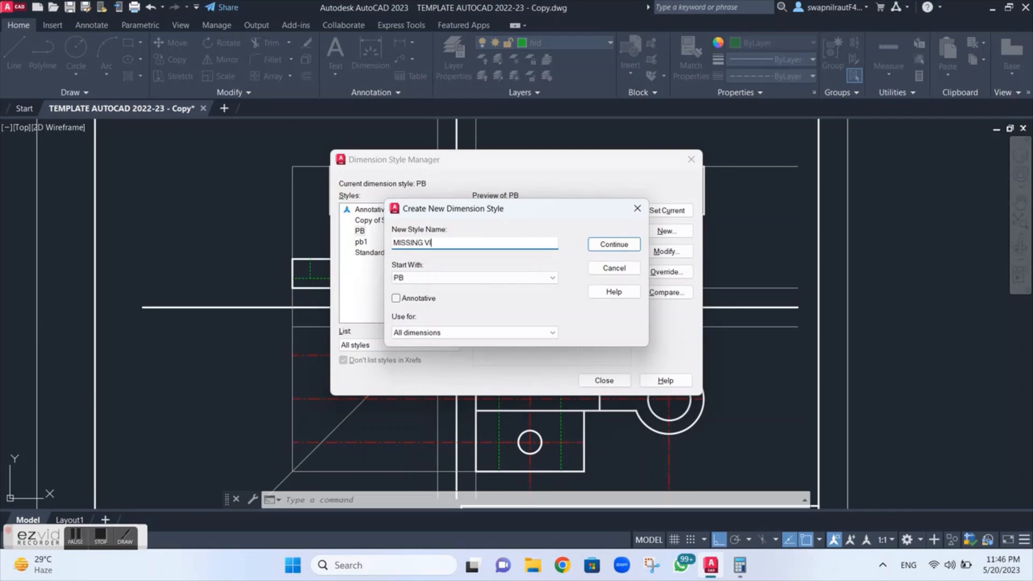
pyautogui.click(625, 246)
# Review the MISSING VIEW style's arrows, text and fit, keep Decimal units with precision 0, and save it as the current dimension style.
pyautogui.click(388, 133)
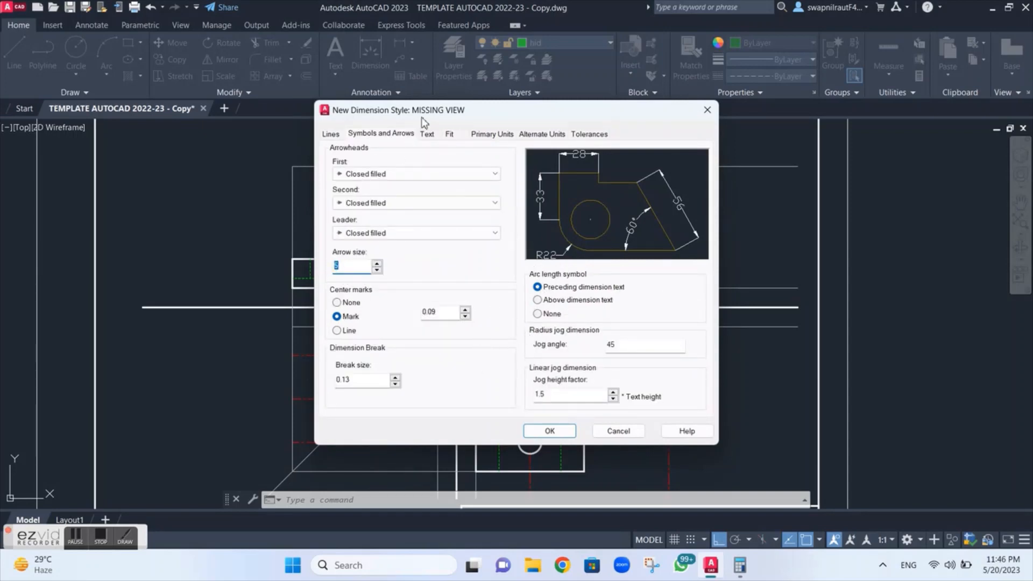
pyautogui.click(429, 135)
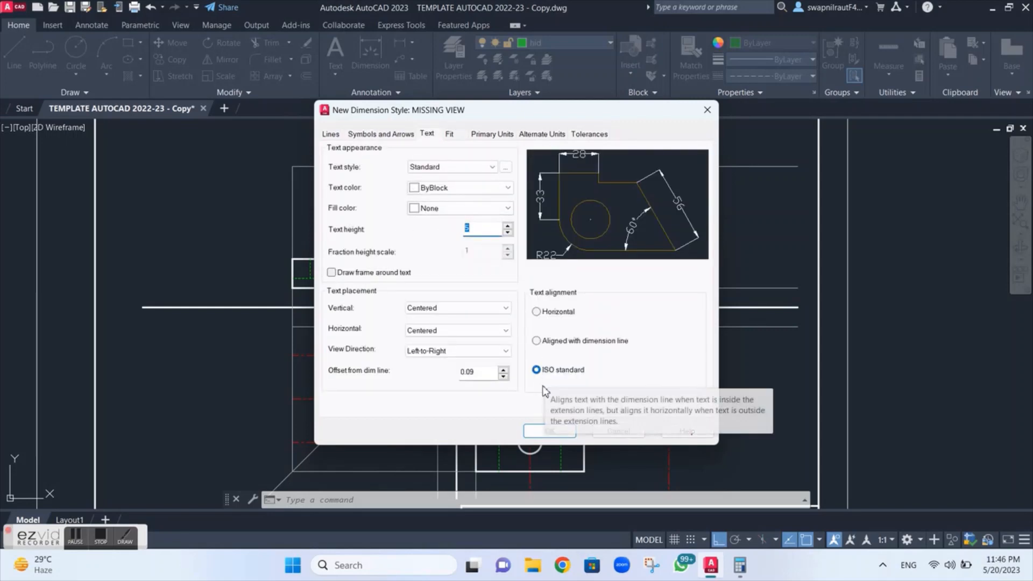
pyautogui.click(460, 141)
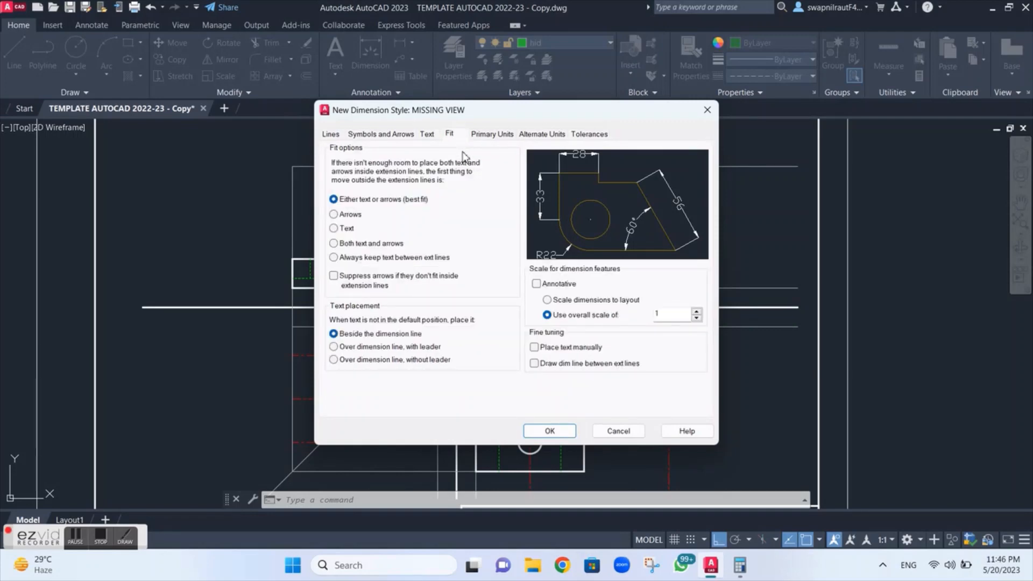
pyautogui.click(504, 134)
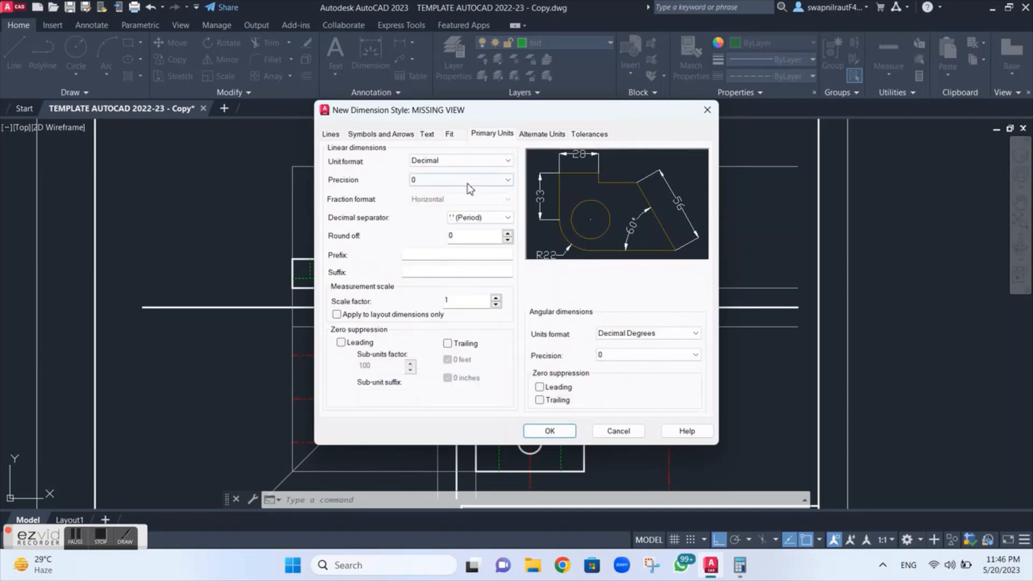
pyautogui.click(459, 164)
pyautogui.click(460, 163)
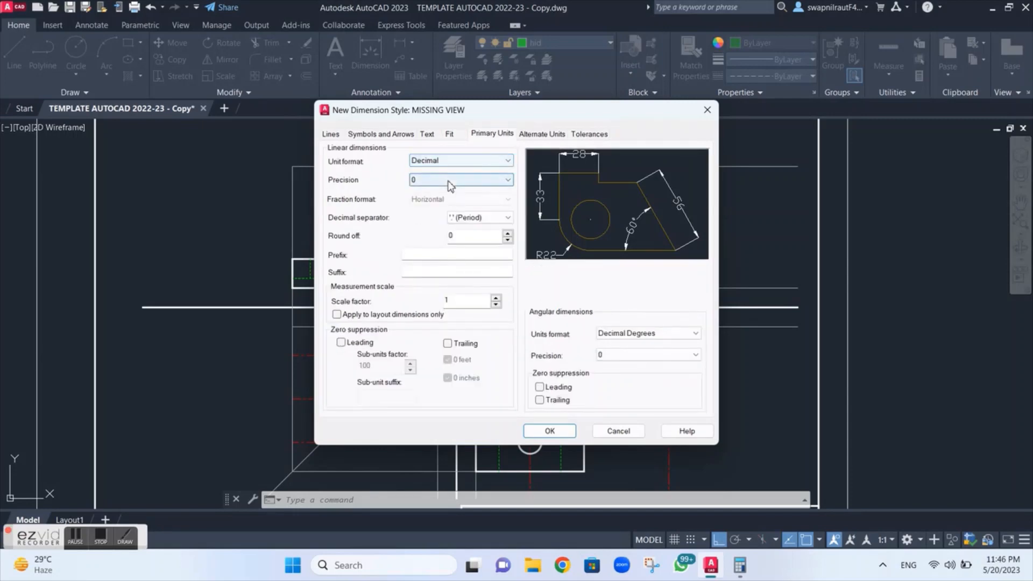
pyautogui.click(451, 181)
pyautogui.click(451, 186)
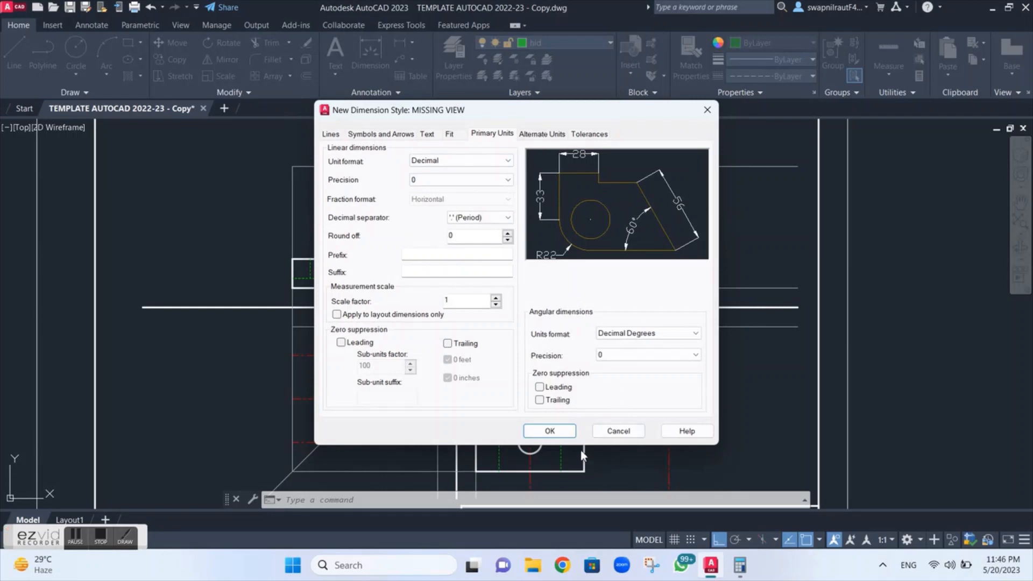
pyautogui.click(549, 432)
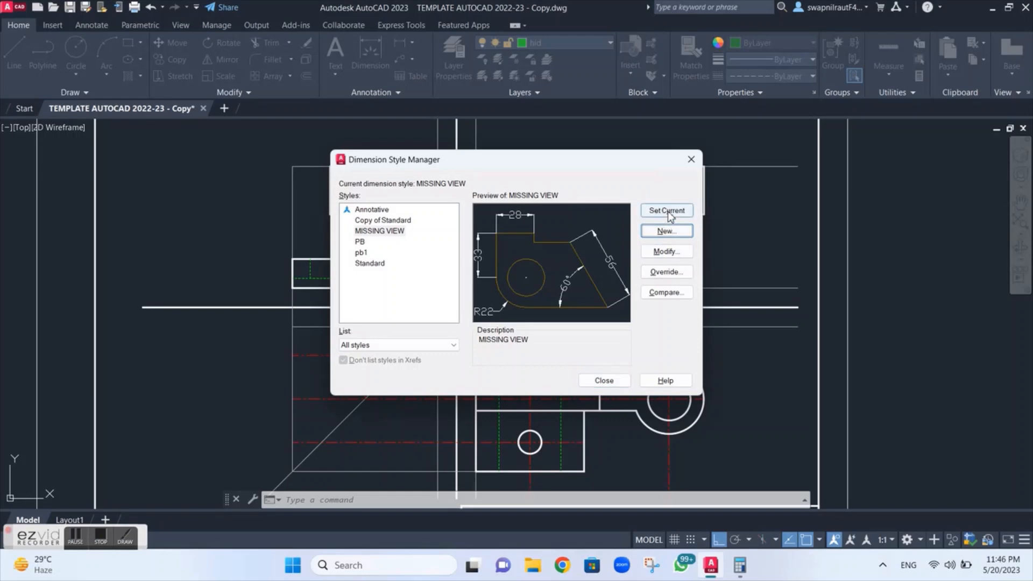
pyautogui.click(599, 381)
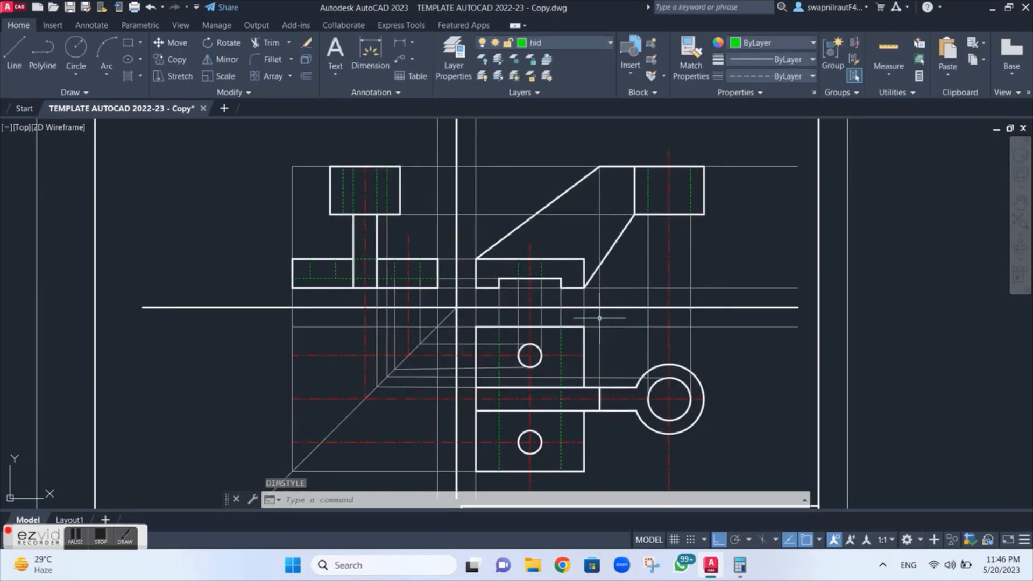
pyautogui.click(370, 56)
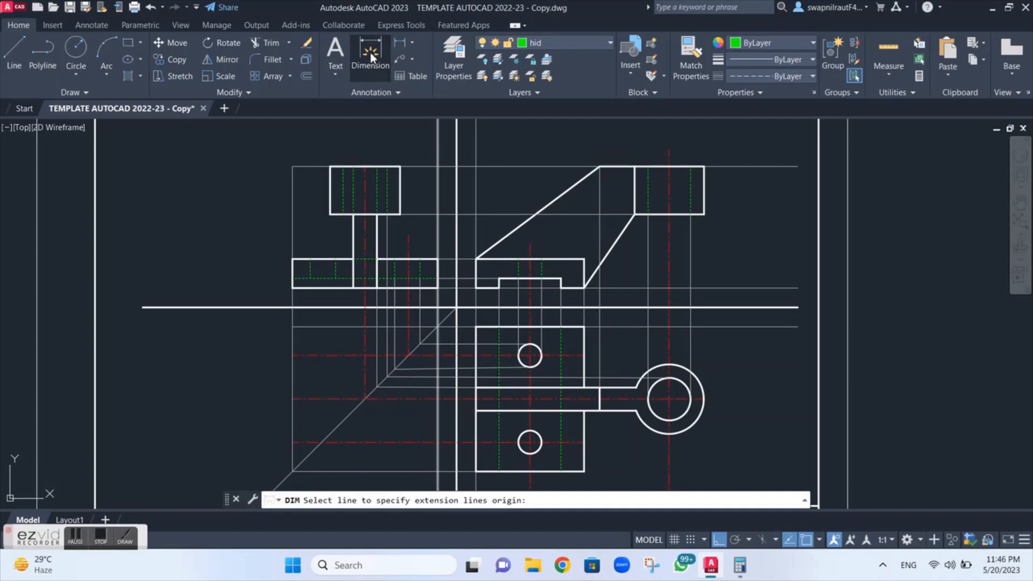
pyautogui.click(475, 260)
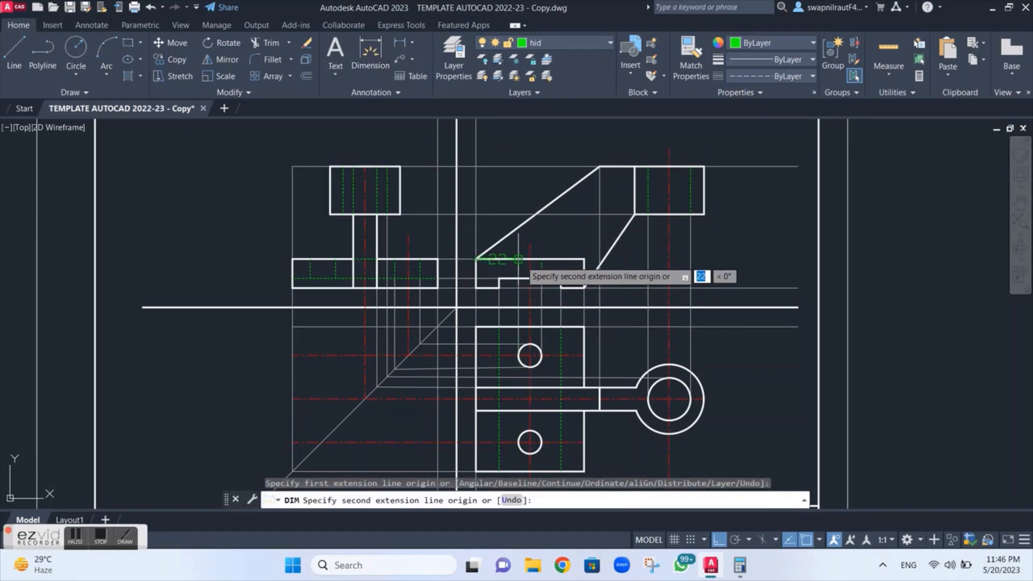
pyautogui.press('Escape')
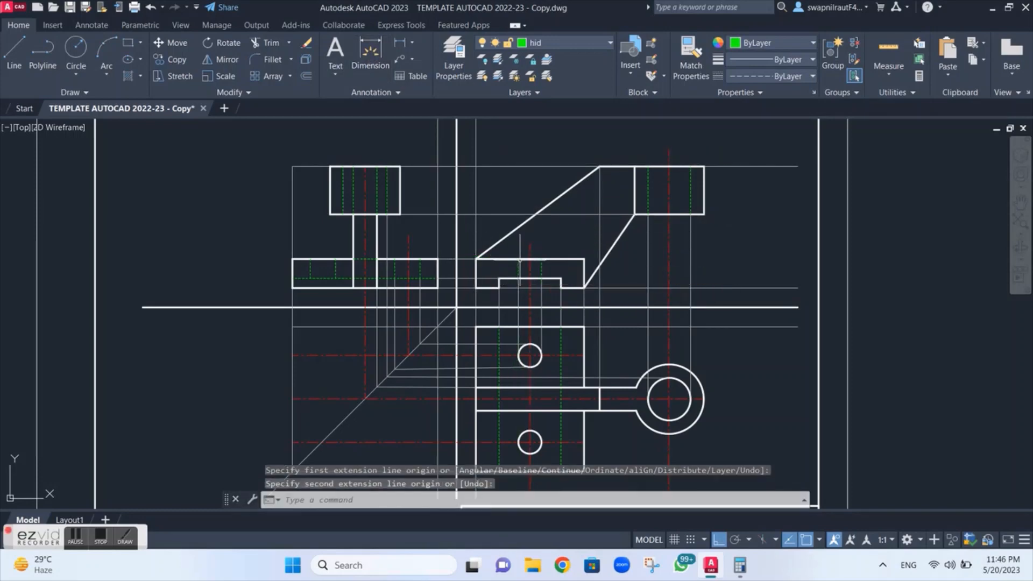
# Make Cont the current layer for the dimensions.
pyautogui.click(565, 40)
pyautogui.click(546, 98)
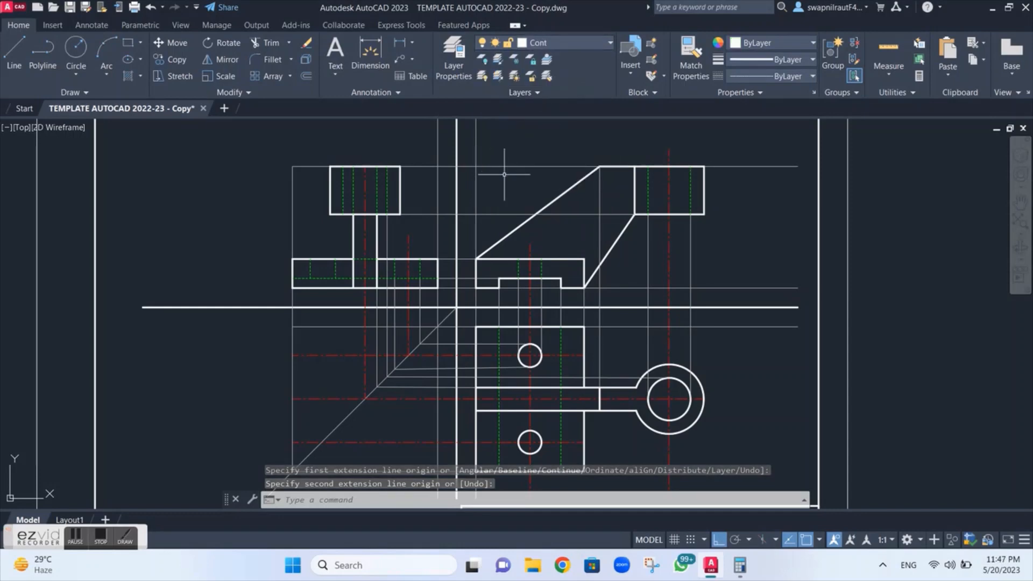
pyautogui.press('BackSpace')
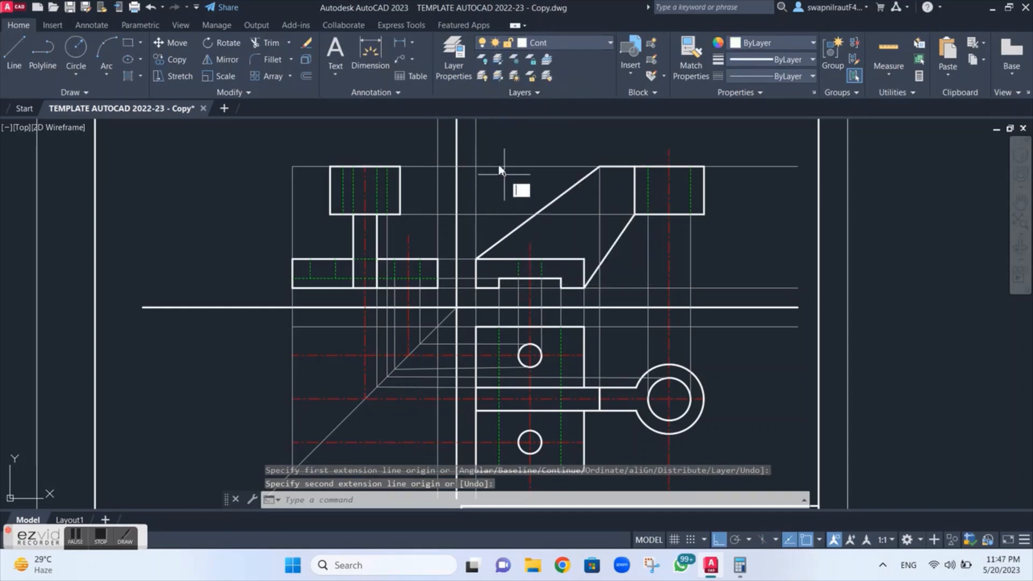
# Dimension the horizontal distance from the base's left edge to the hole's centre line, above the front view.
pyautogui.click(377, 53)
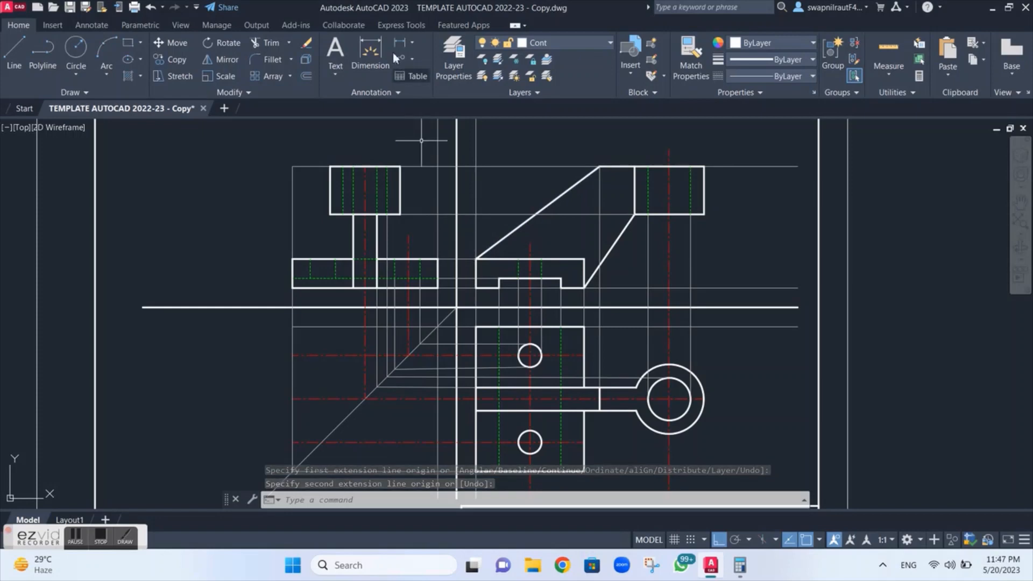
pyautogui.click(371, 54)
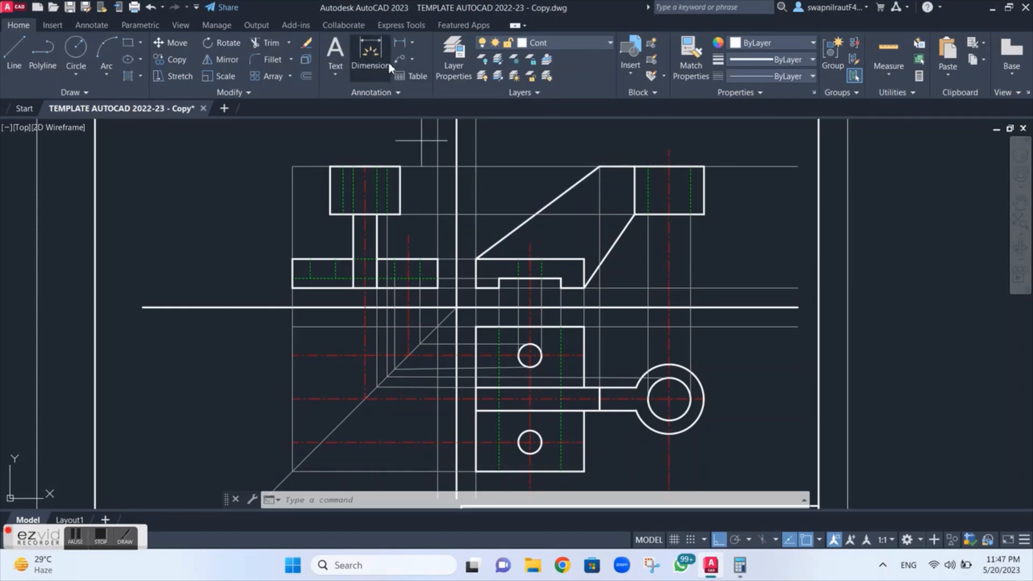
pyautogui.click(476, 258)
pyautogui.click(530, 259)
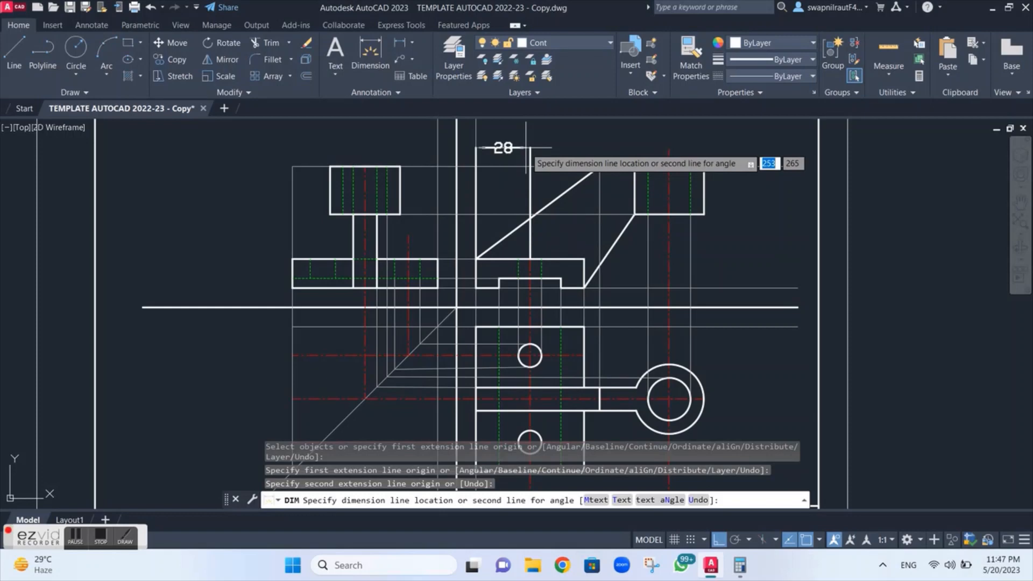
pyautogui.click(526, 147)
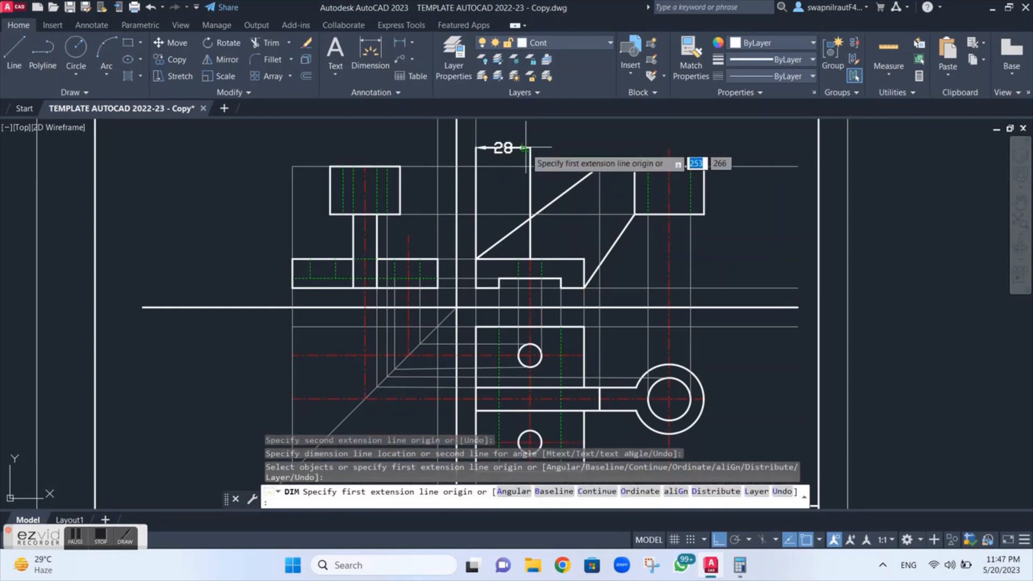
# Dimension the distance from the base's left edge to the boss's centre line, above the previous dimension in the front view.
pyautogui.click(476, 259)
pyautogui.click(669, 166)
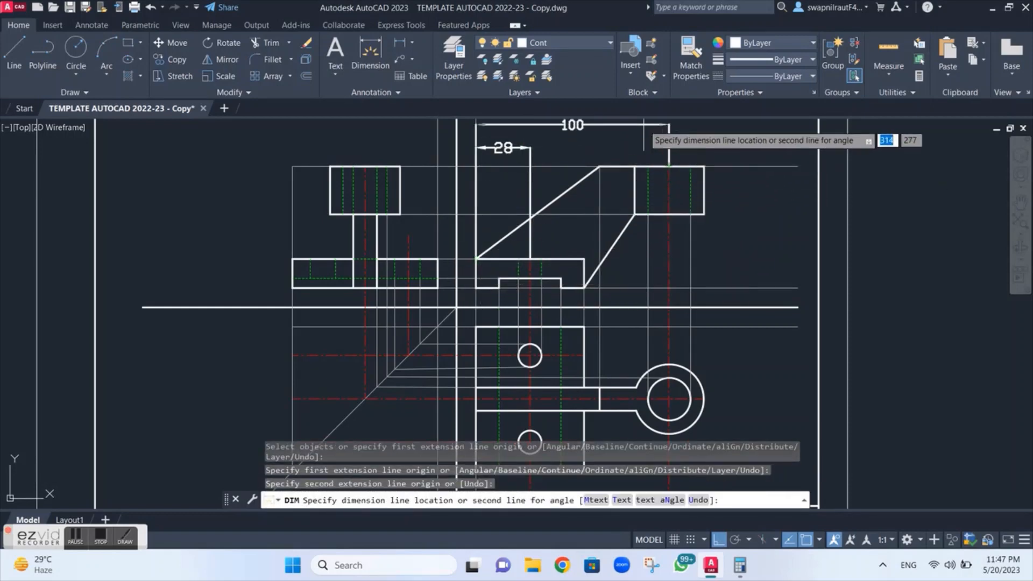
pyautogui.moveTo(638, 139); pyautogui.dragTo(641, 218, button='middle')
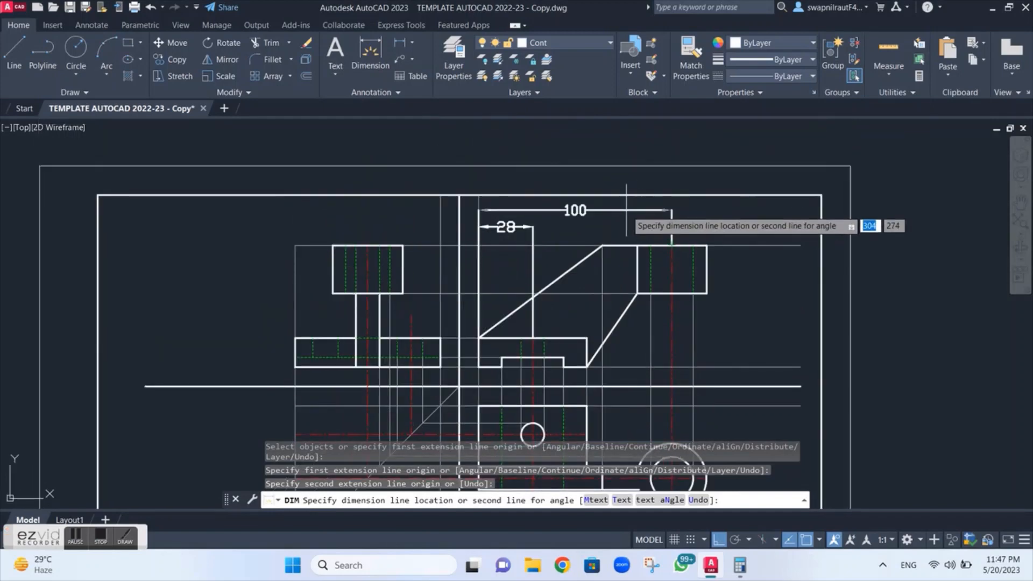
pyautogui.click(626, 209)
# Dimension the bracket's overall height from the boss's top to the base's bottom, on the front view's right side.
pyautogui.moveTo(721, 282); pyautogui.dragTo(707, 168, button='middle')
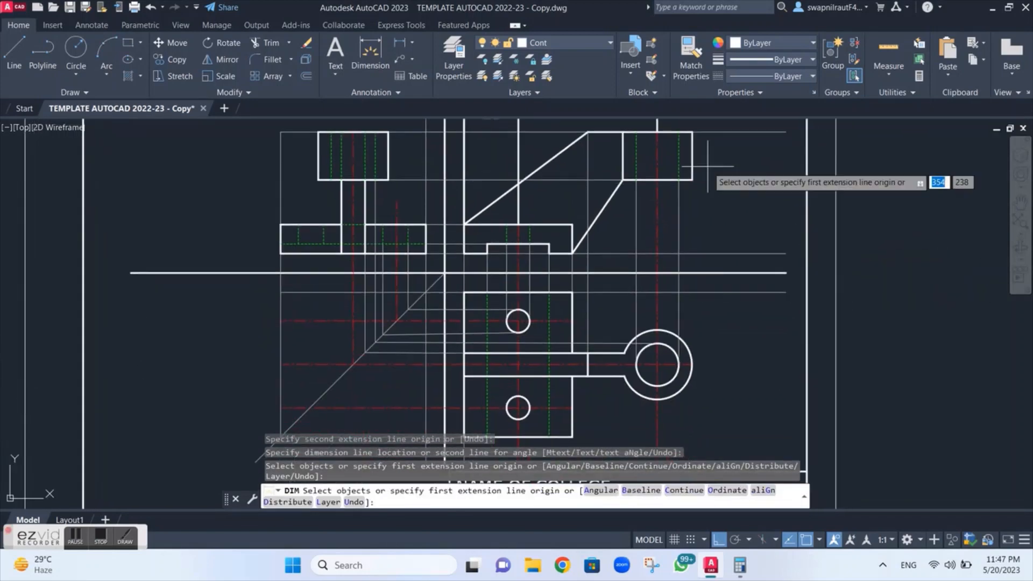
pyautogui.click(691, 132)
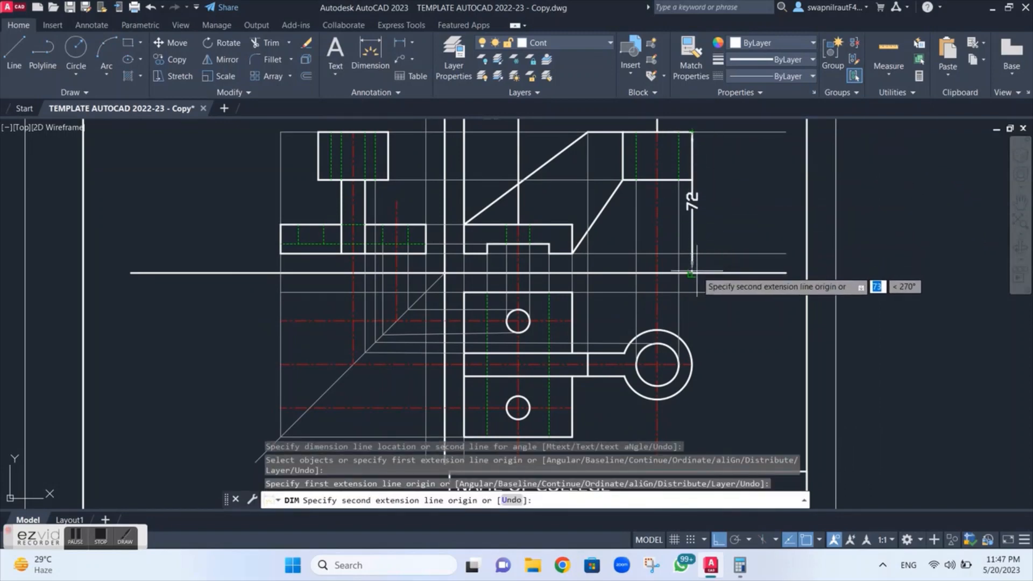
pyautogui.click(691, 253)
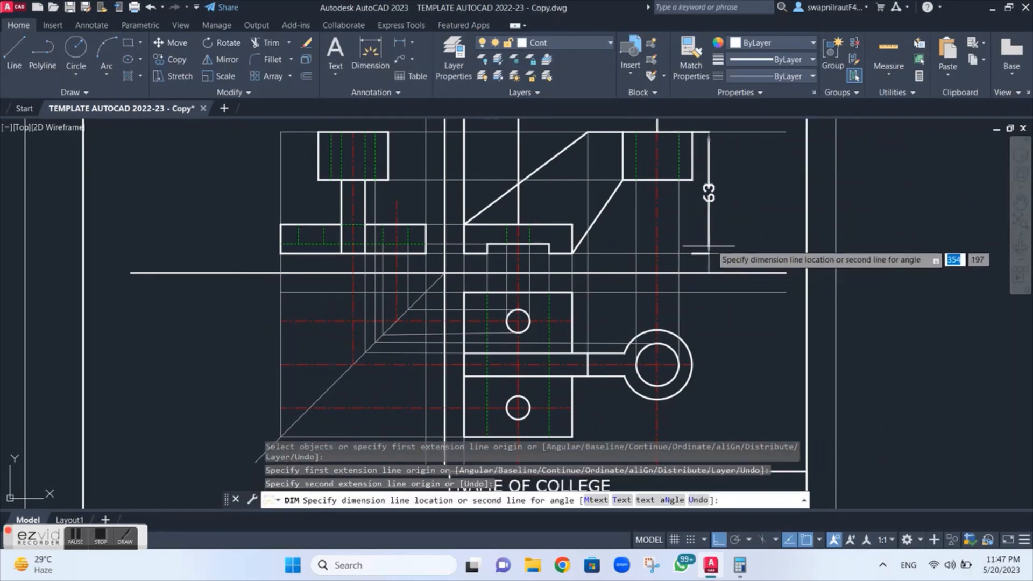
pyautogui.click(742, 235)
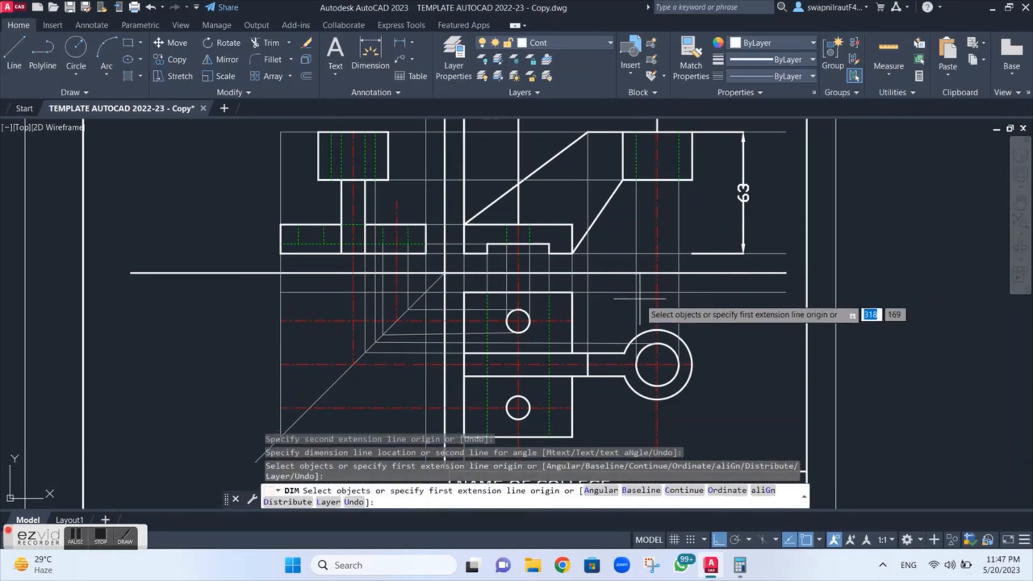
# Dimension the base's full depth between its upper and lower edges, beyond the ring in the top view.
pyautogui.scroll(2, 565, 283)
pyautogui.moveTo(565, 282); pyautogui.dragTo(593, 146, button='middle')
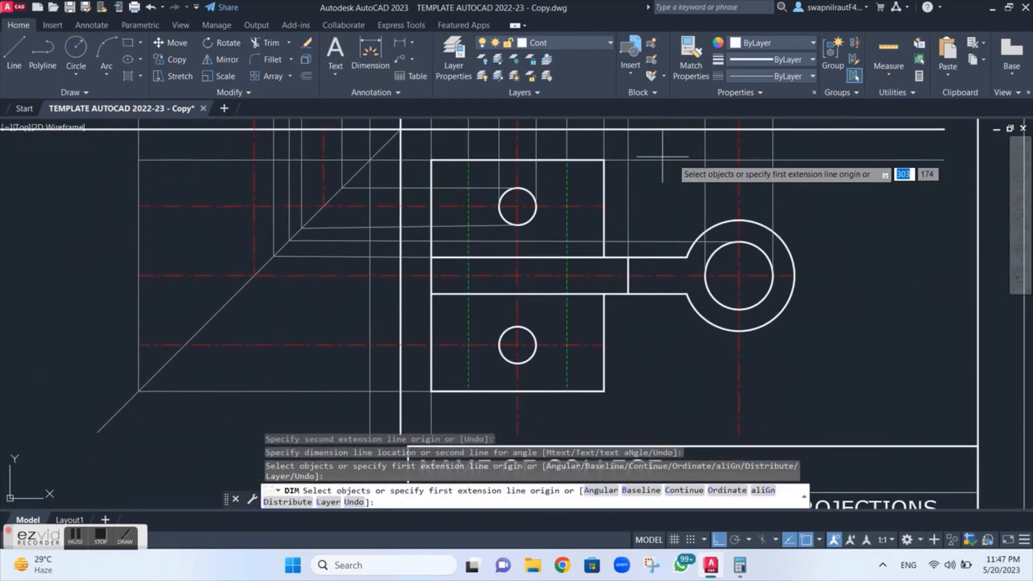
pyautogui.click(739, 159)
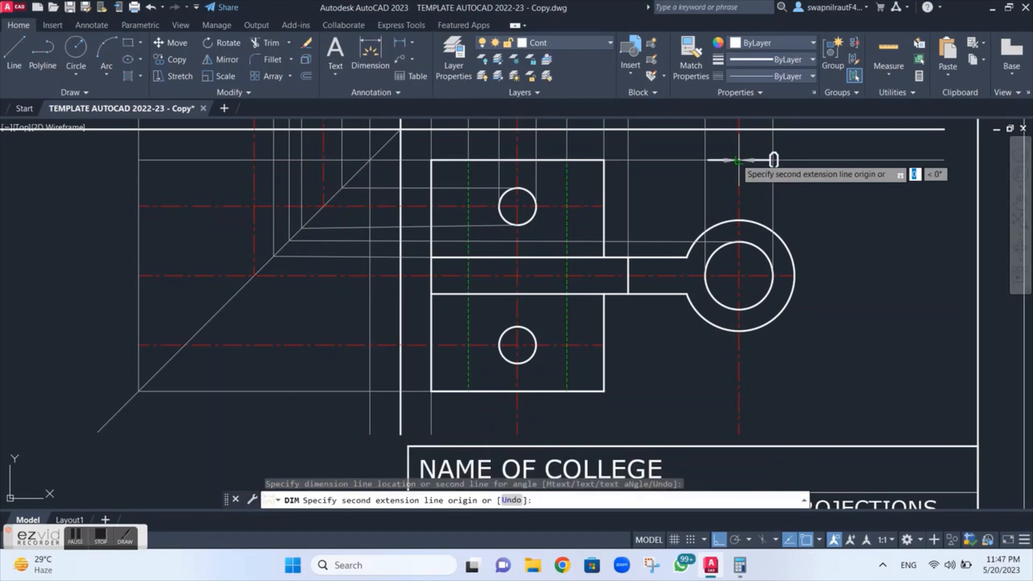
pyautogui.click(604, 391)
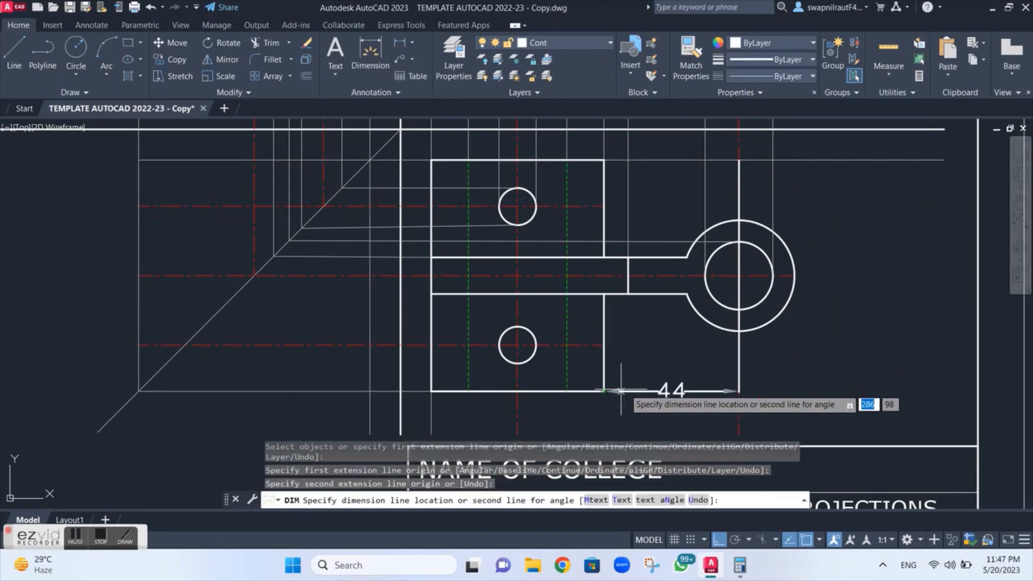
pyautogui.click(839, 355)
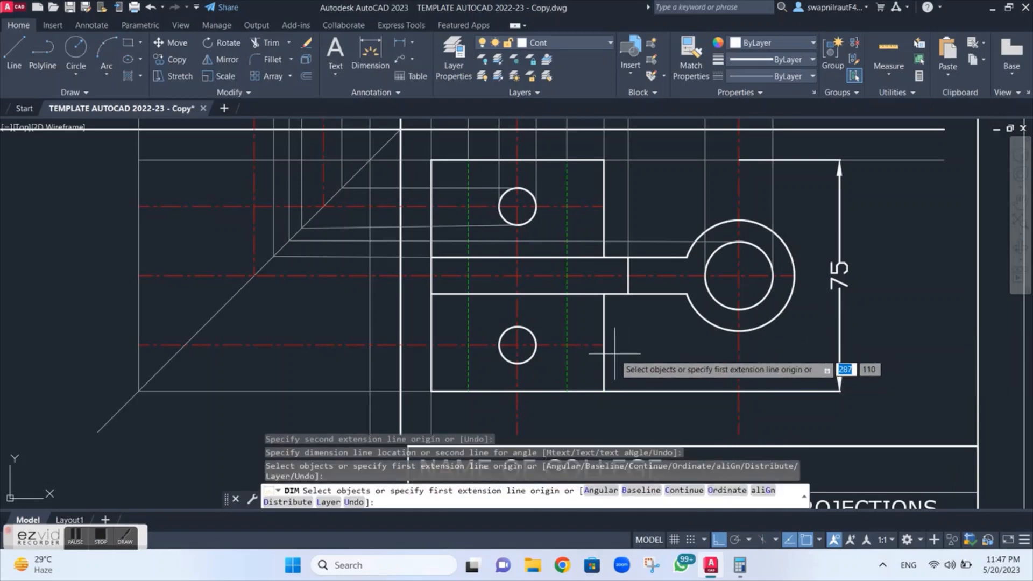
# Dimension the rib's thickness at the base's left edge in the top view, outside the outline.
pyautogui.scroll(-4, 614, 353)
pyautogui.scroll(4, 614, 354)
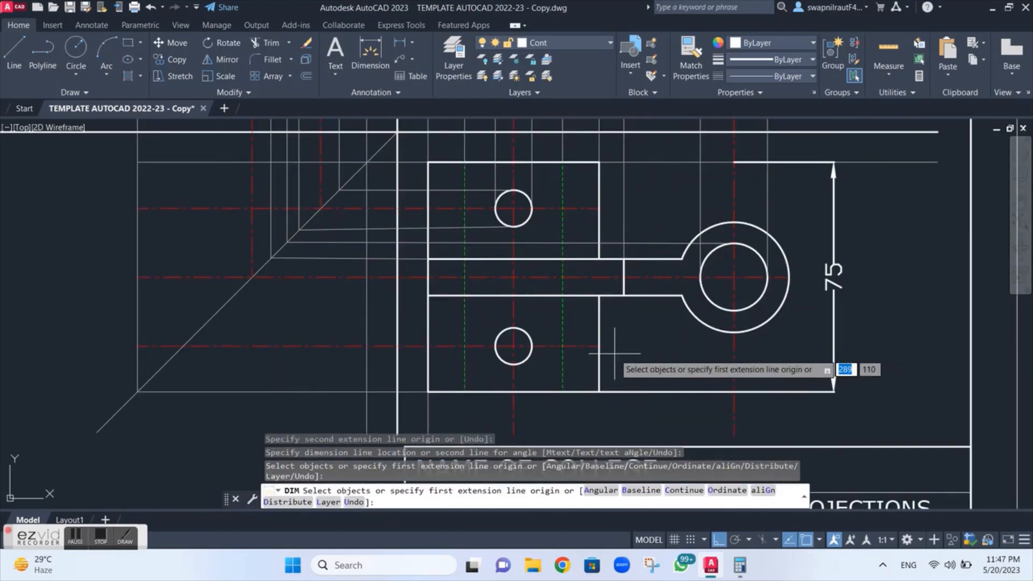
pyautogui.scroll(-2, 614, 353)
pyautogui.scroll(2, 610, 350)
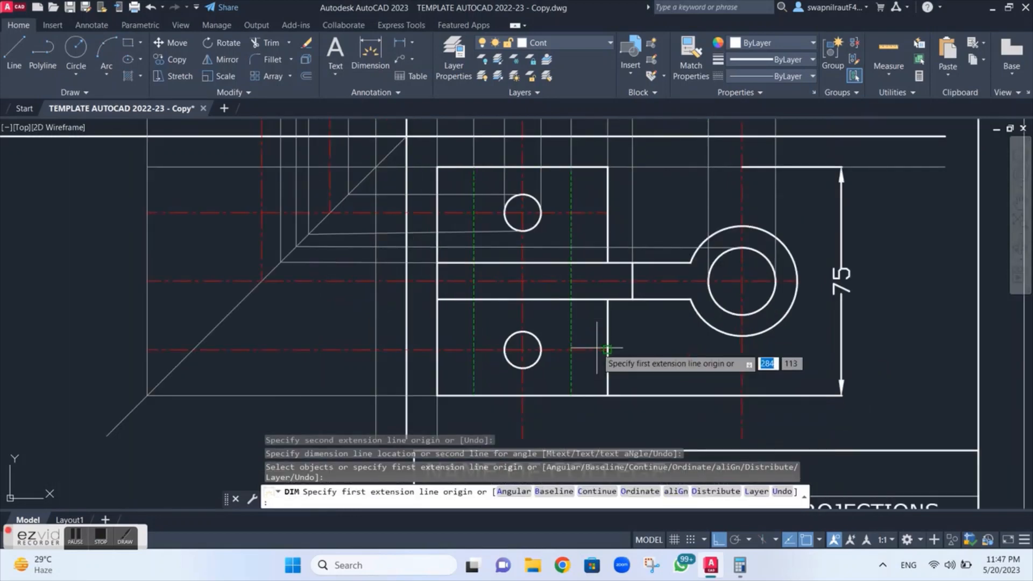
pyautogui.scroll(-2, 603, 349)
pyautogui.moveTo(603, 348)
pyautogui.mouseDown(button='middle')
pyautogui.moveTo(744, 337)
pyautogui.moveTo(764, 346)
pyautogui.mouseUp(button='middle')
pyautogui.scroll(4, 627, 344)
pyautogui.click(544, 226)
pyautogui.click(541, 225)
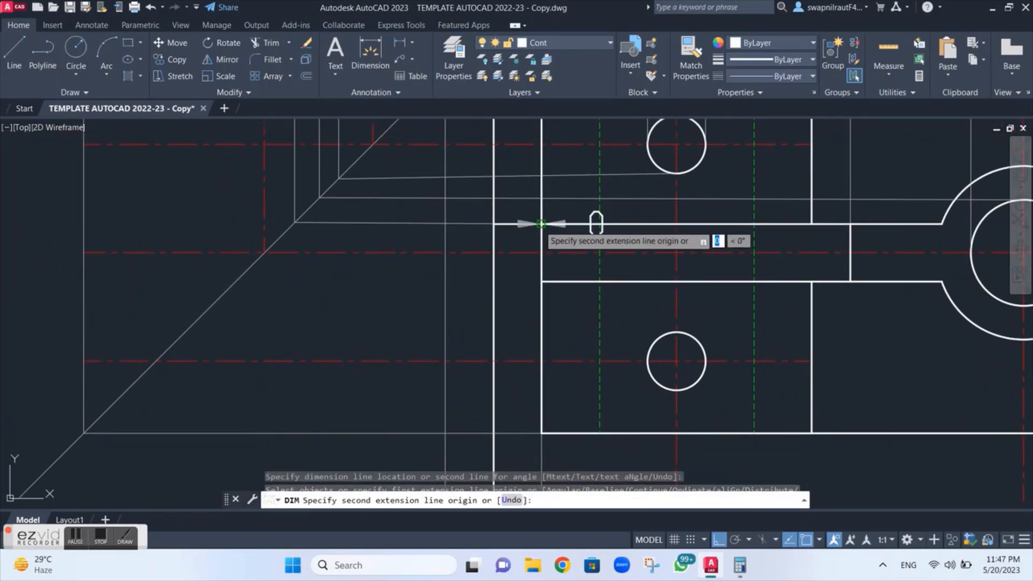
pyautogui.click(541, 280)
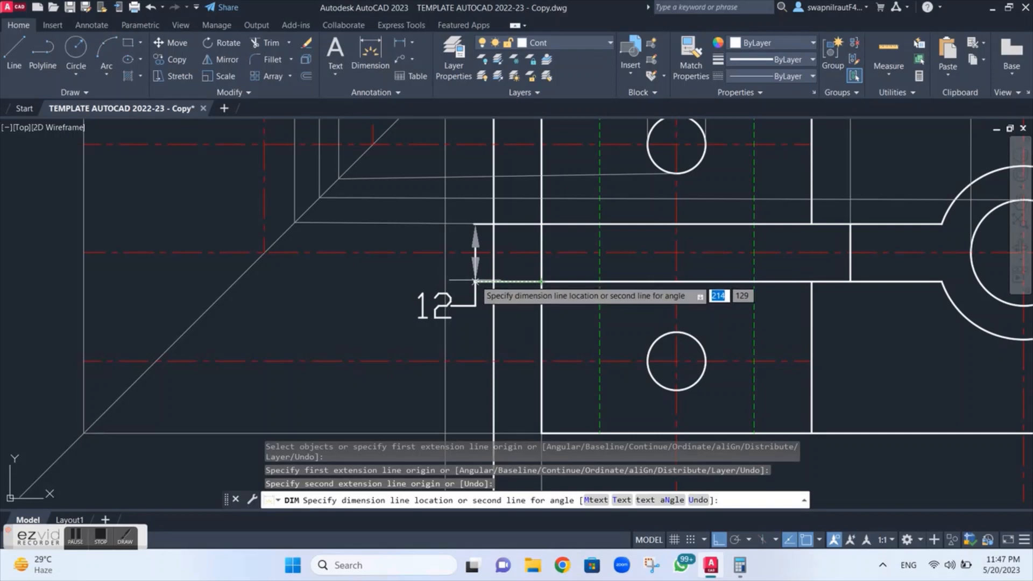
pyautogui.click(475, 280)
# Dimension the distance from the upper end of the rib's slope to the boss's centre line above the front view.
pyautogui.scroll(-2, 793, 280)
pyautogui.scroll(-1, 794, 280)
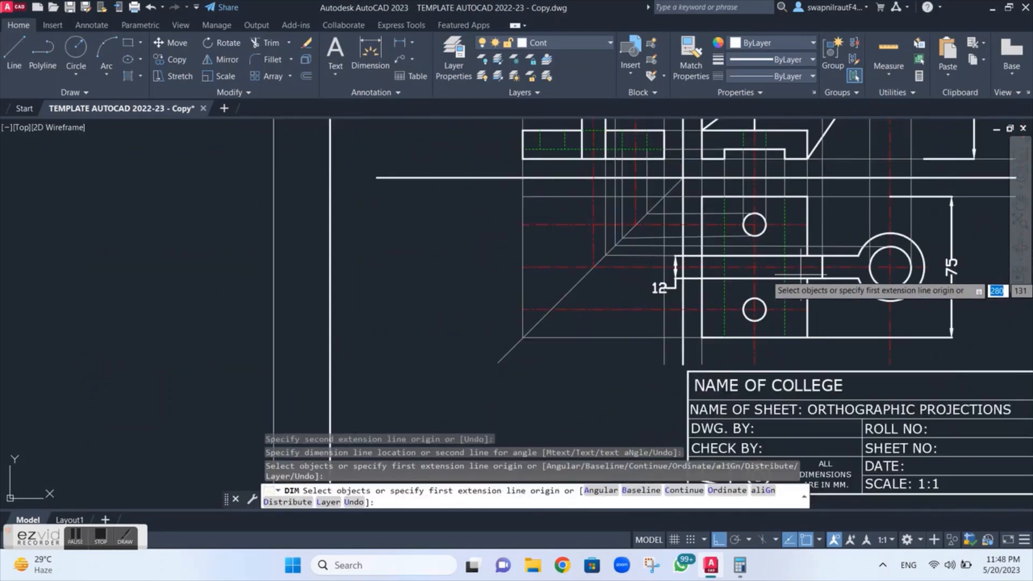
pyautogui.scroll(1, 795, 278)
pyautogui.moveTo(795, 278); pyautogui.dragTo(695, 414, button='middle')
pyautogui.scroll(-2, 747, 175)
pyautogui.moveTo(747, 175); pyautogui.dragTo(681, 355, button='middle')
pyautogui.scroll(2, 680, 353)
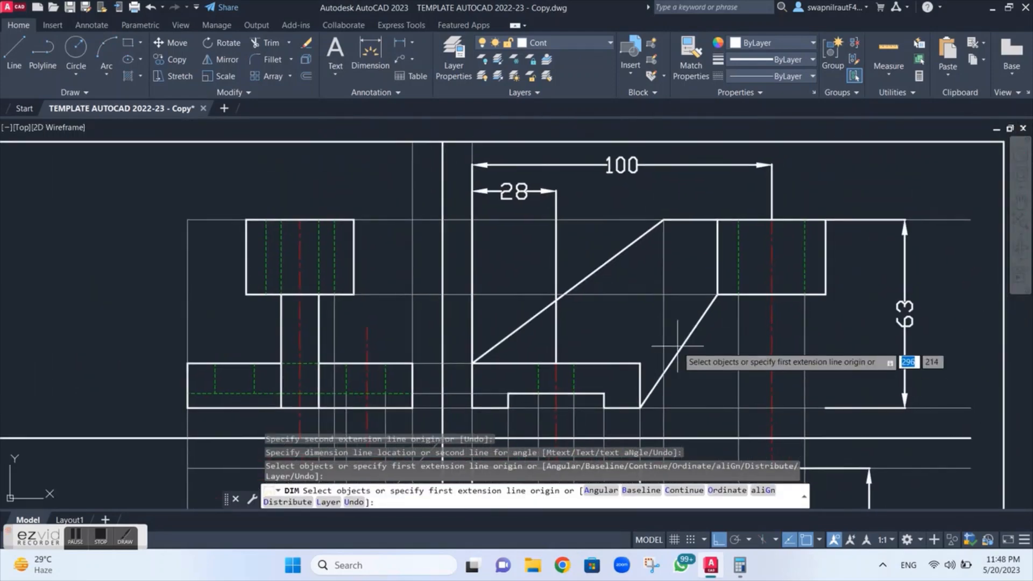
pyautogui.press('Return')
pyautogui.click(663, 219)
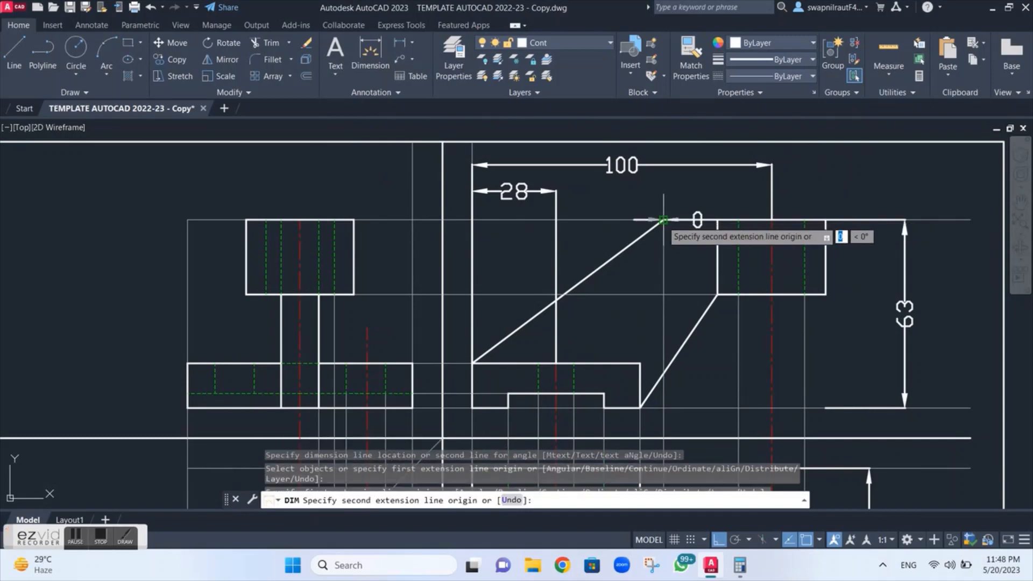
pyautogui.click(770, 219)
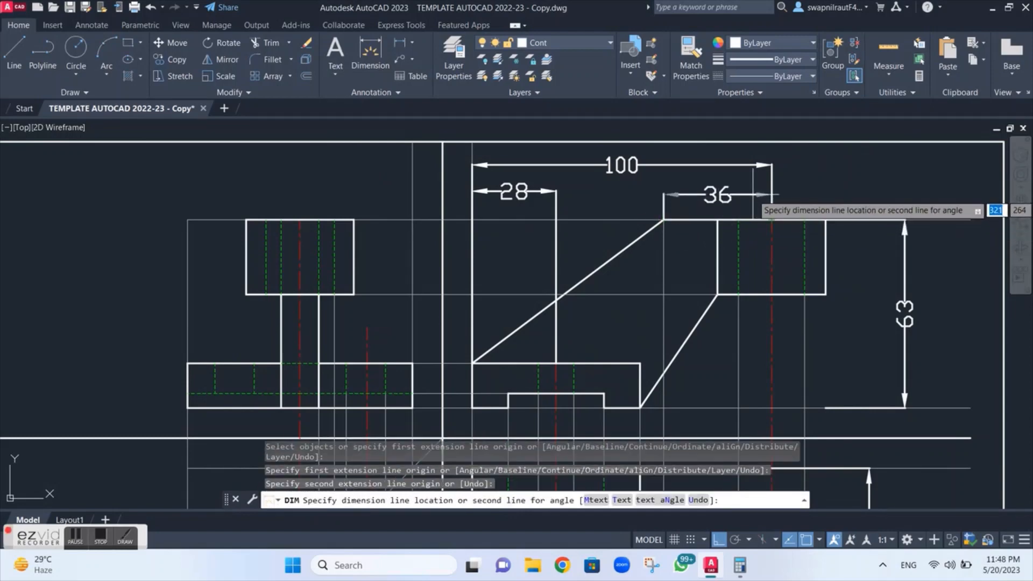
pyautogui.click(758, 196)
# Dimension the boss's height on the left side of the side view.
pyautogui.press('Return')
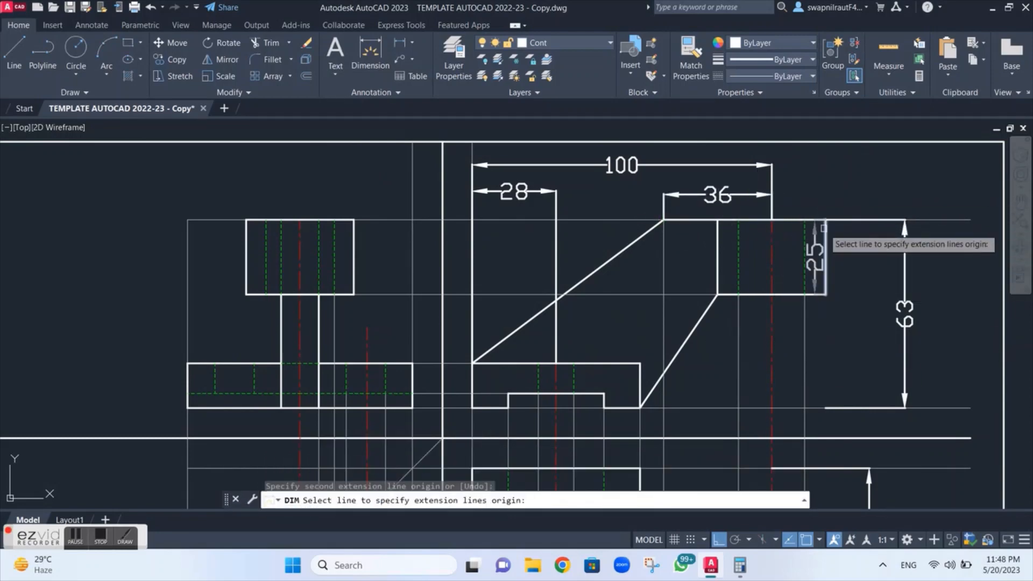
pyautogui.press('Return')
pyautogui.press('Return')
pyautogui.press('Return')
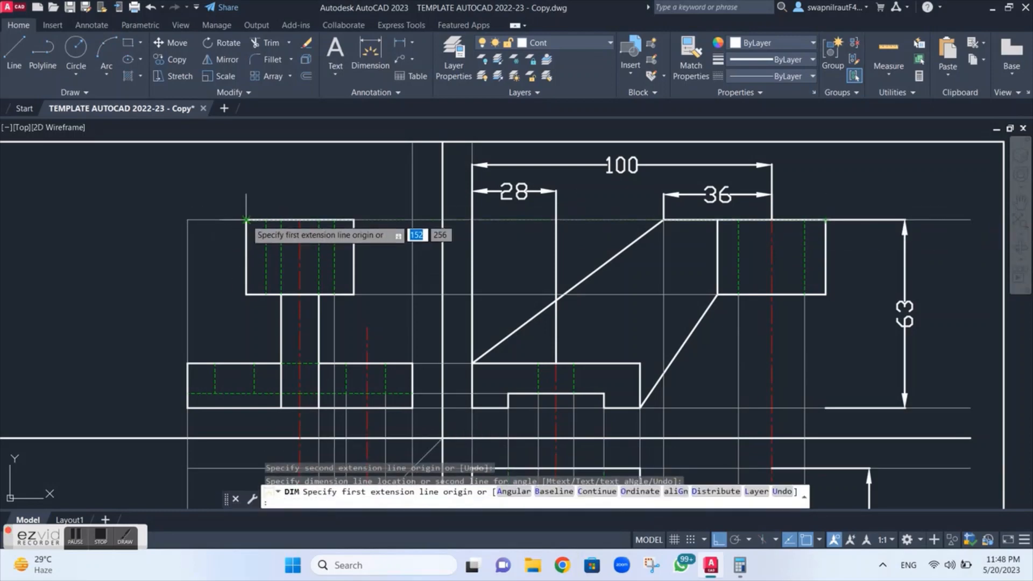
pyautogui.click(246, 220)
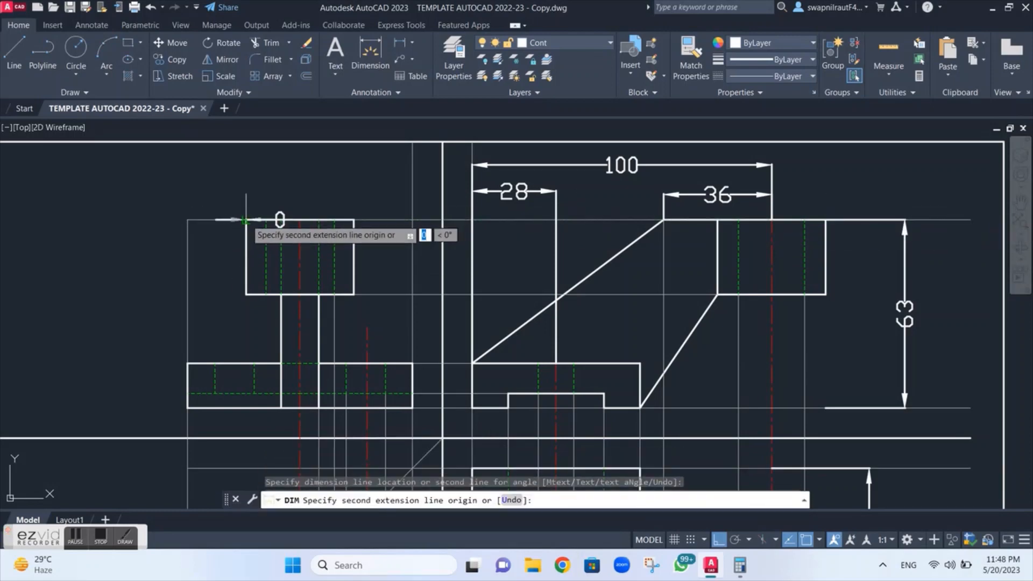
pyautogui.click(245, 294)
pyautogui.click(163, 269)
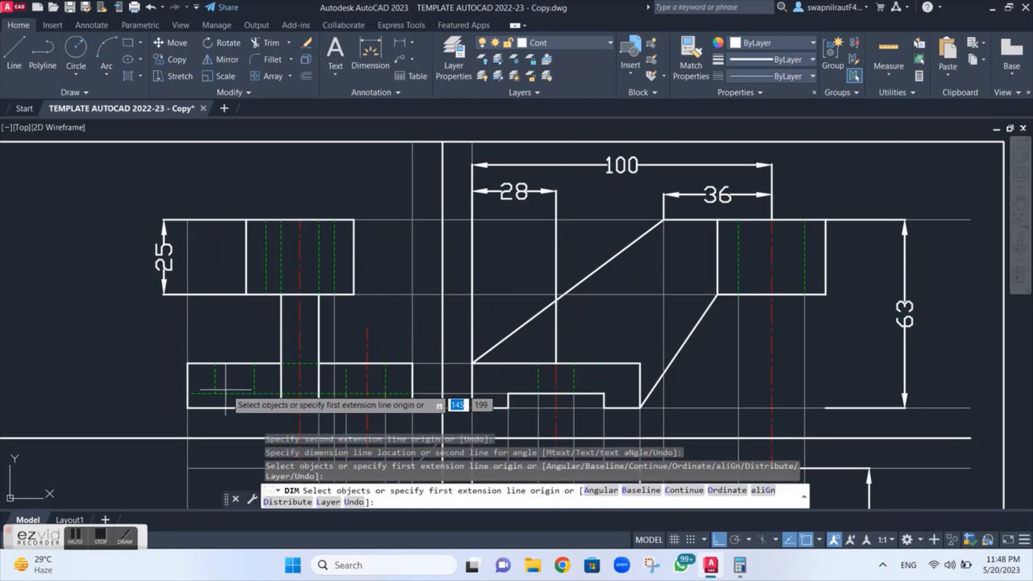
# Dimension the bottom slot's depth from its hidden line to the base's bottom edge, left of the side view.
pyautogui.click(187, 393)
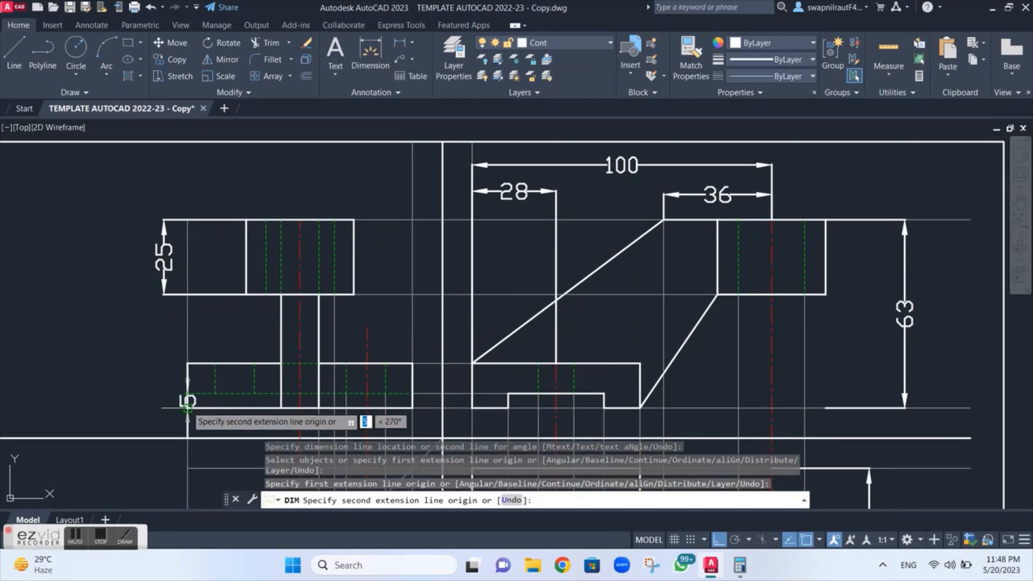
pyautogui.click(187, 407)
pyautogui.click(152, 400)
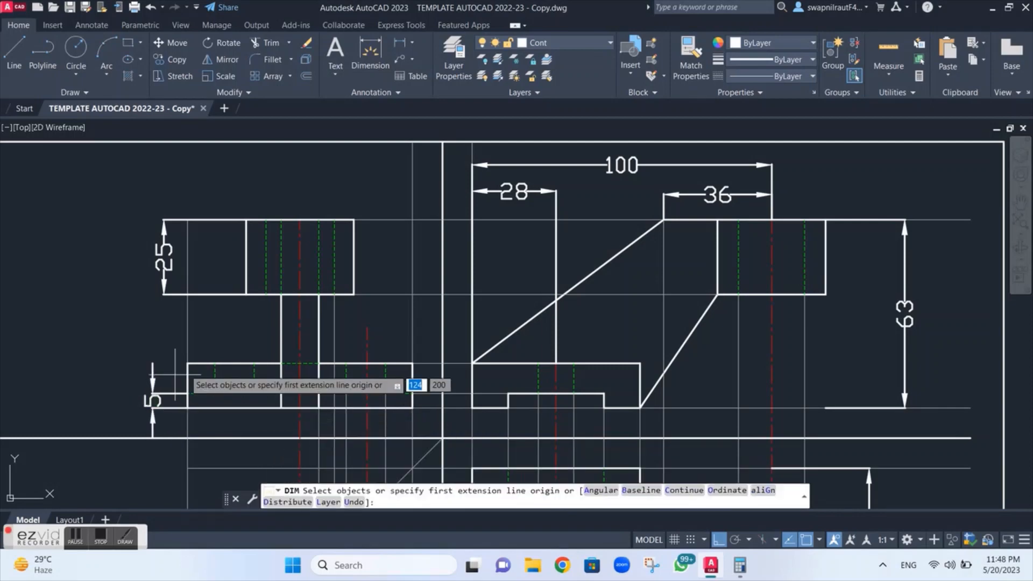
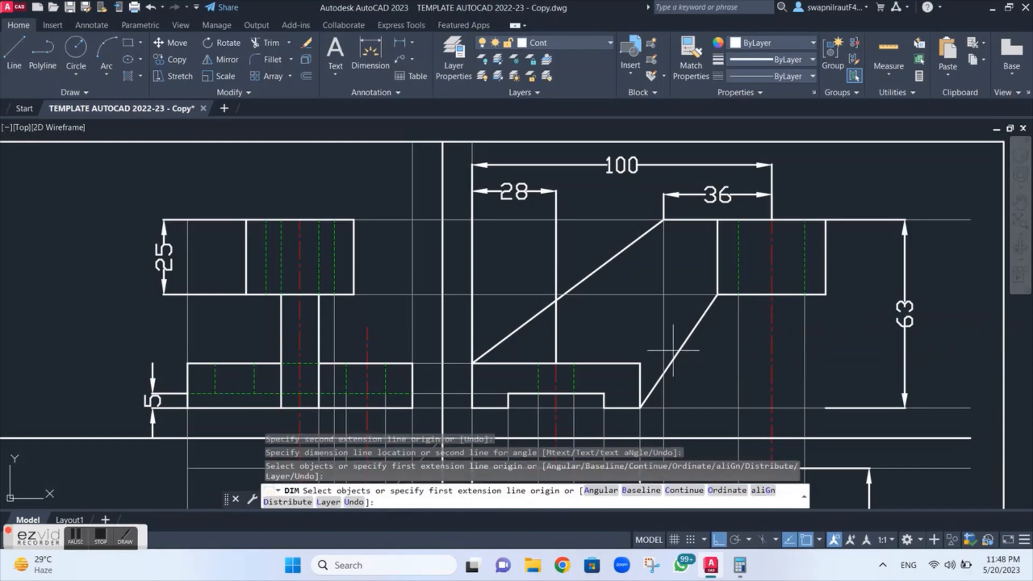
# Dimension the distance from the slot's right hidden line to the base's right edge, below the top view.
pyautogui.moveTo(672, 350); pyautogui.dragTo(679, 86, button='middle')
pyautogui.scroll(2, 652, 382)
pyautogui.moveTo(651, 382); pyautogui.dragTo(662, 211, button='middle')
pyautogui.click(593, 285)
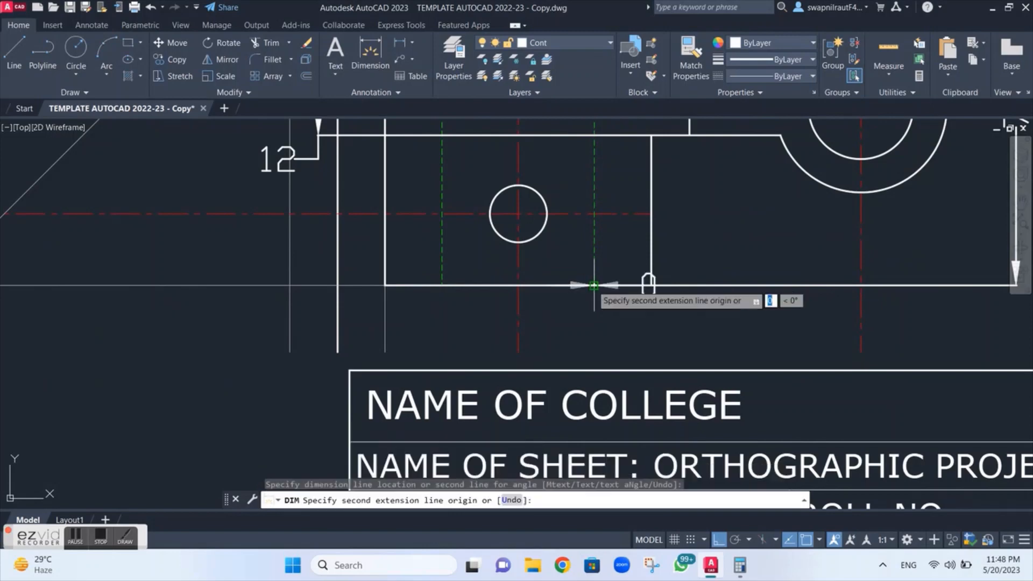
pyautogui.click(651, 285)
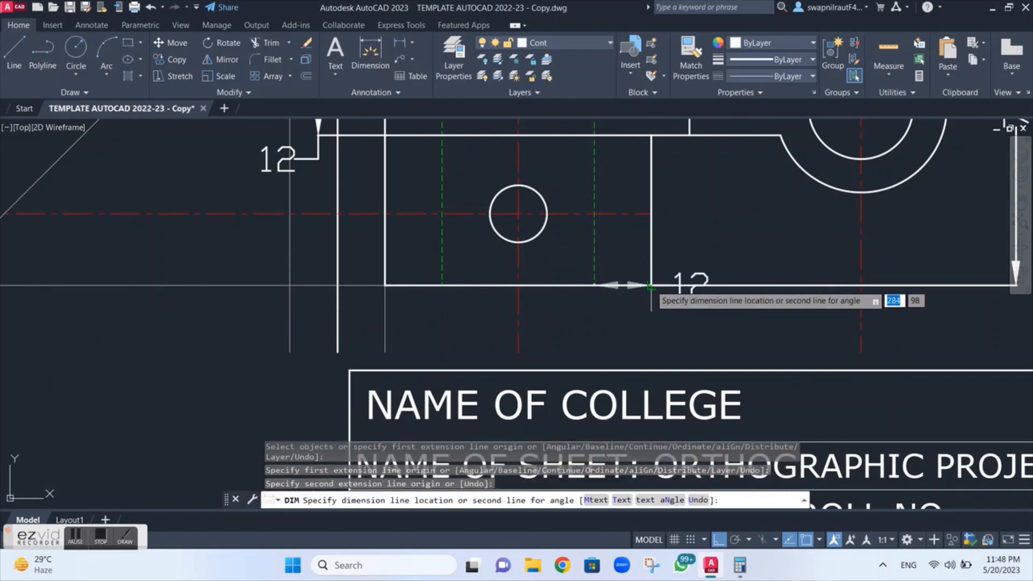
pyautogui.click(639, 331)
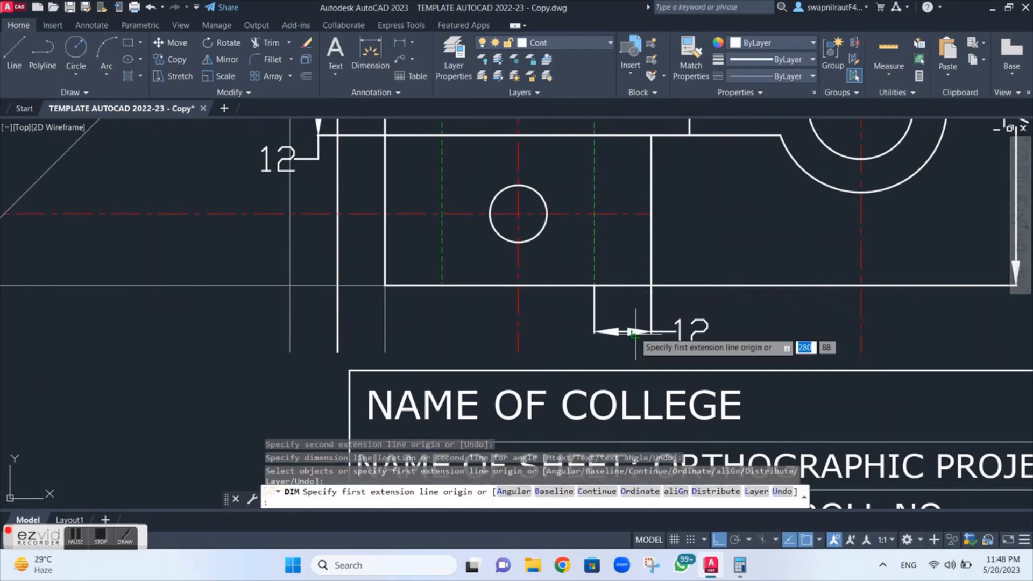
# Dimension the distance from the base's left edge to the slot's left hidden line, level with the dimension opposite below the top view.
pyautogui.click(384, 285)
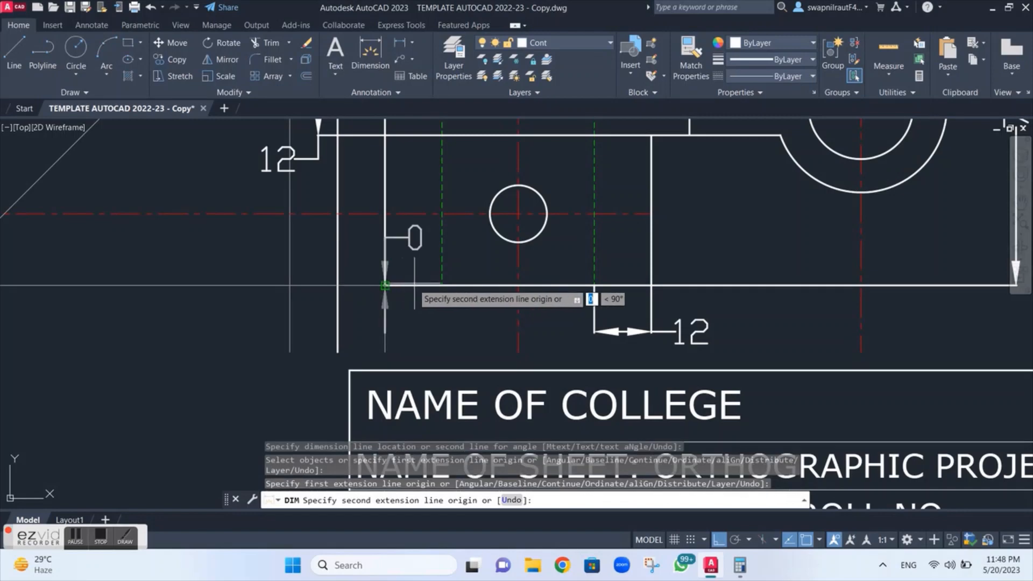
pyautogui.click(441, 285)
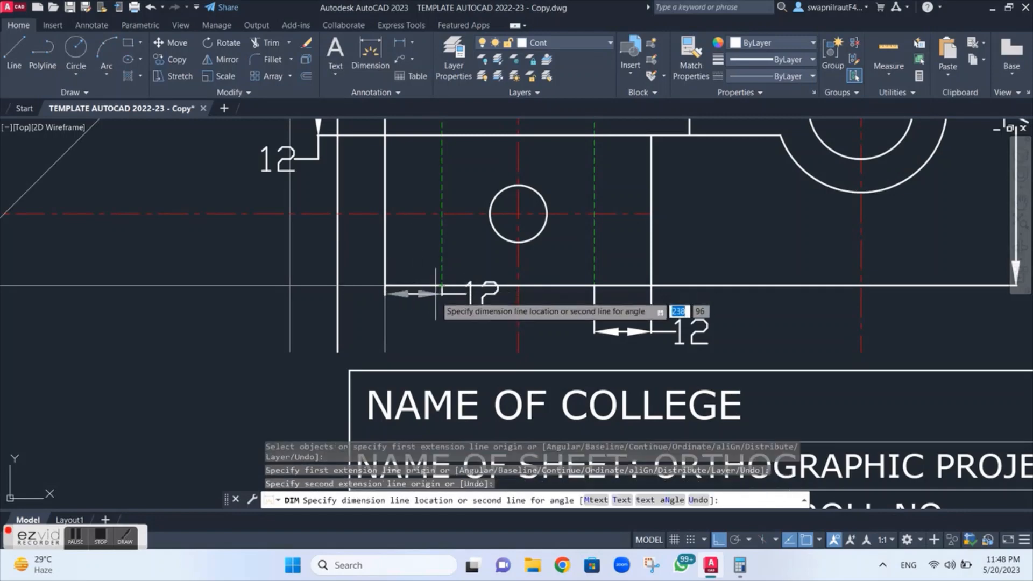
pyautogui.click(433, 332)
pyautogui.scroll(-2, 560, 279)
pyautogui.moveTo(553, 218); pyautogui.dragTo(557, 271, button='middle')
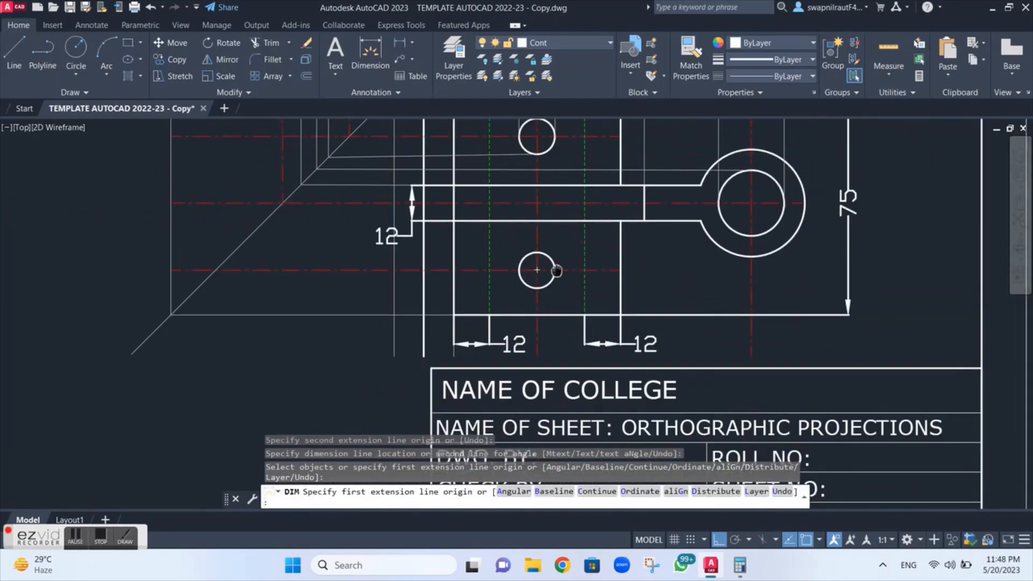
# Add a diameter dimension to the lower base hole in the top view, placing its text between the base and the boss.
pyautogui.scroll(-5, 556, 271)
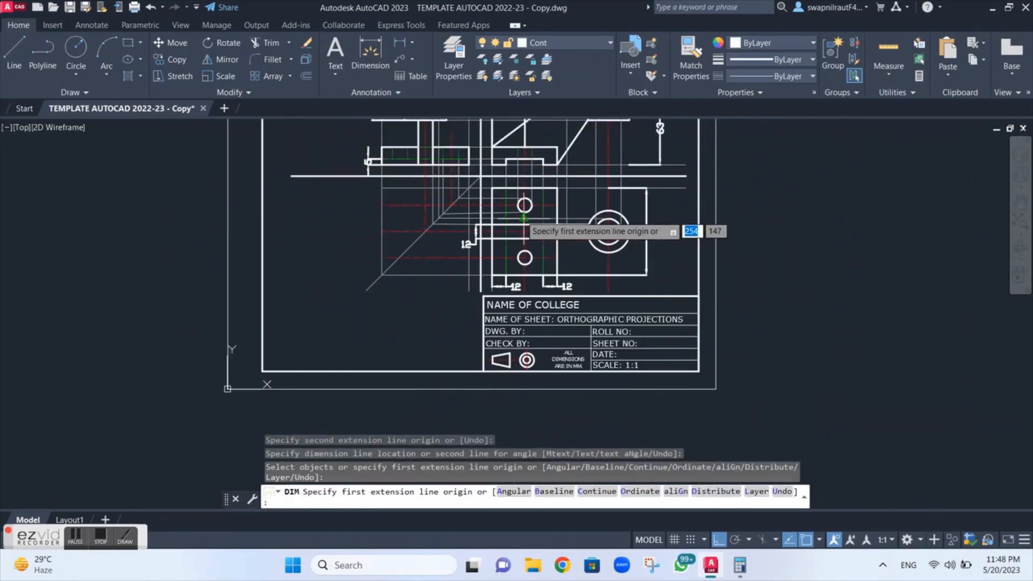
pyautogui.scroll(3, 523, 218)
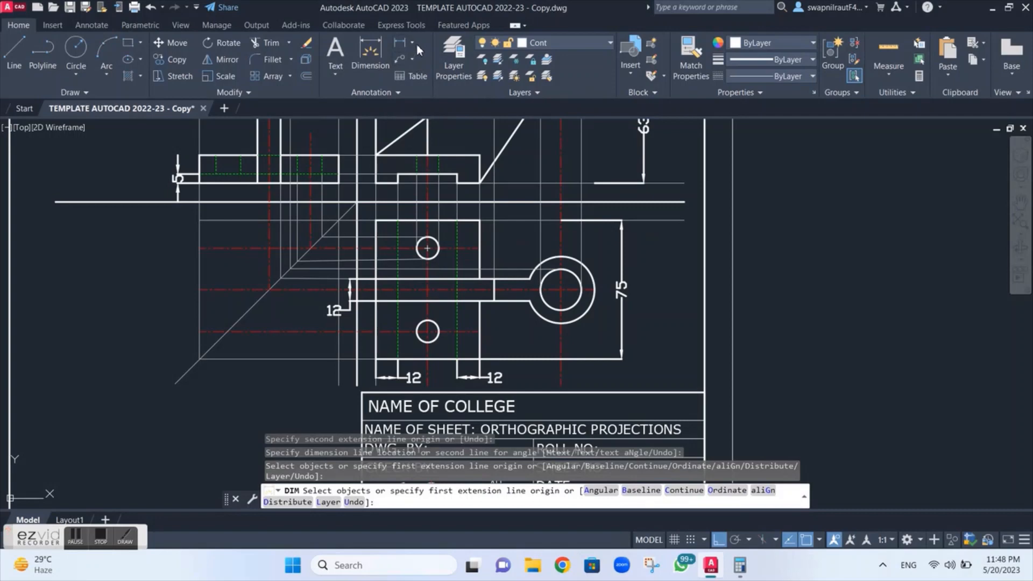
pyautogui.click(411, 44)
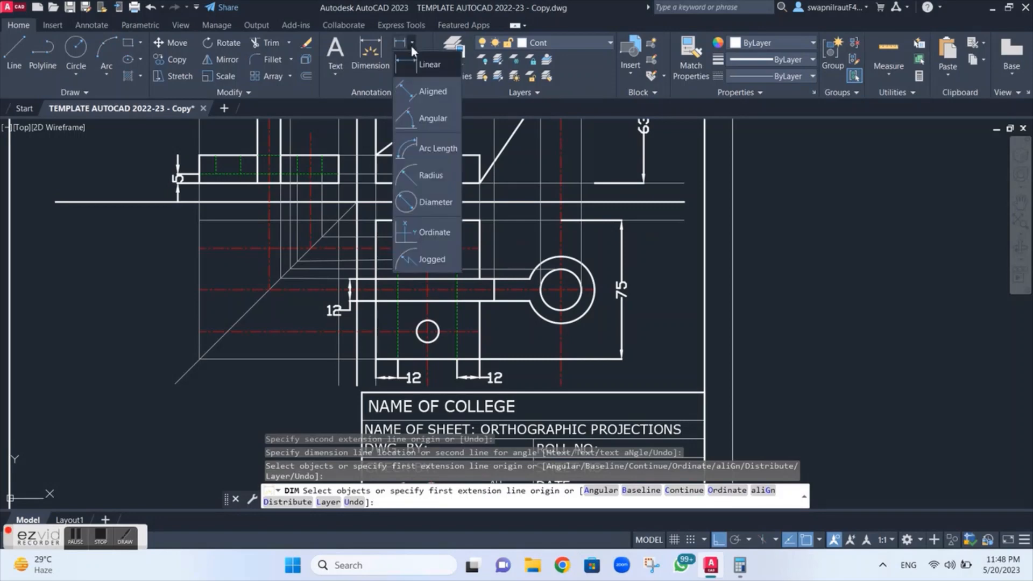
pyautogui.click(438, 210)
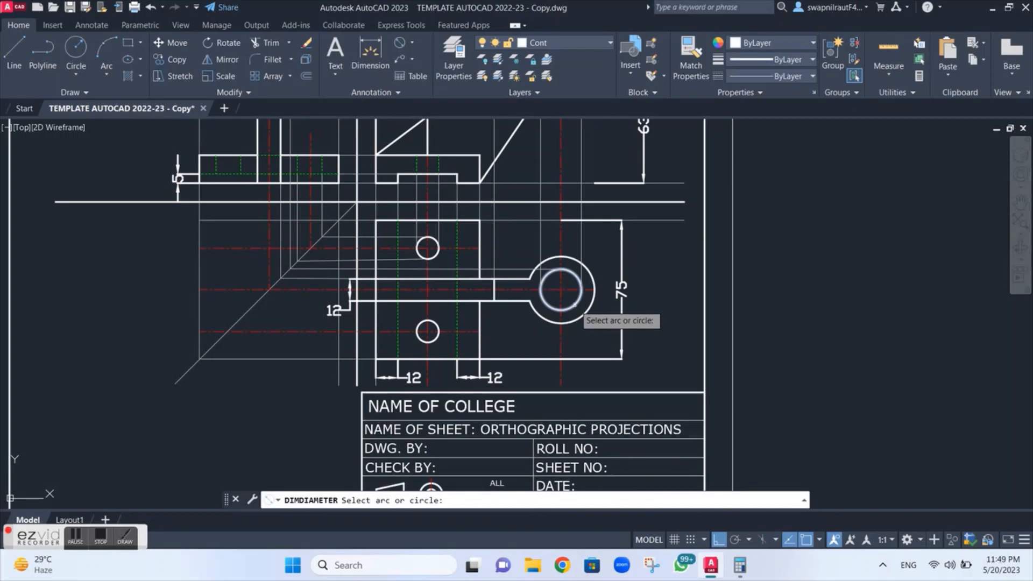
pyautogui.click(435, 339)
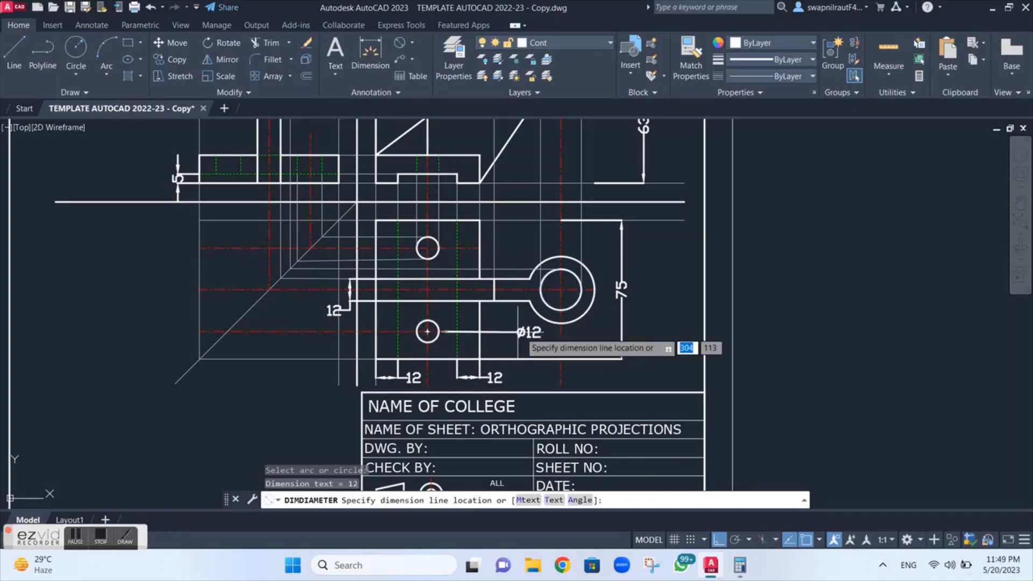
pyautogui.click(494, 313)
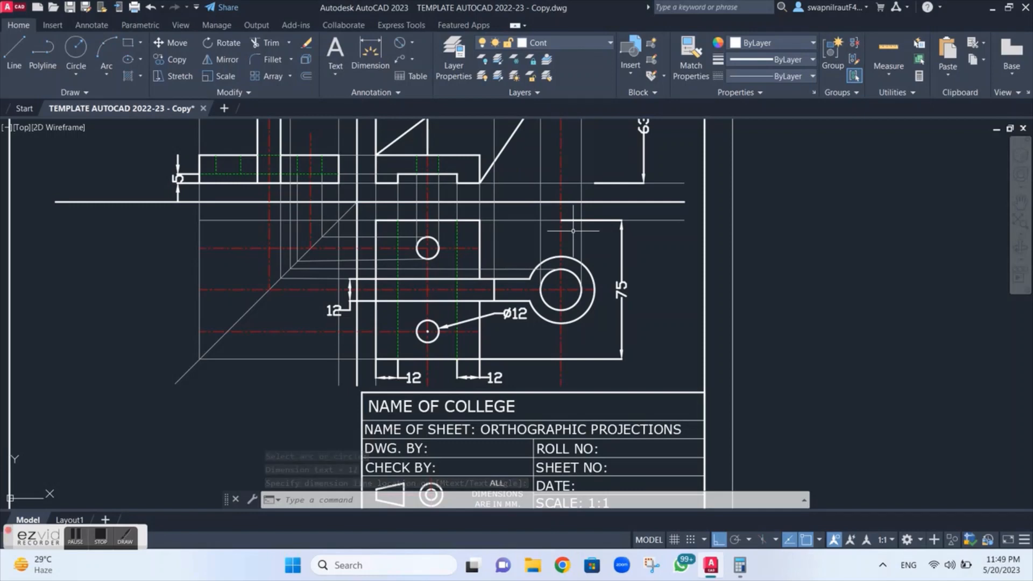
pyautogui.click(411, 42)
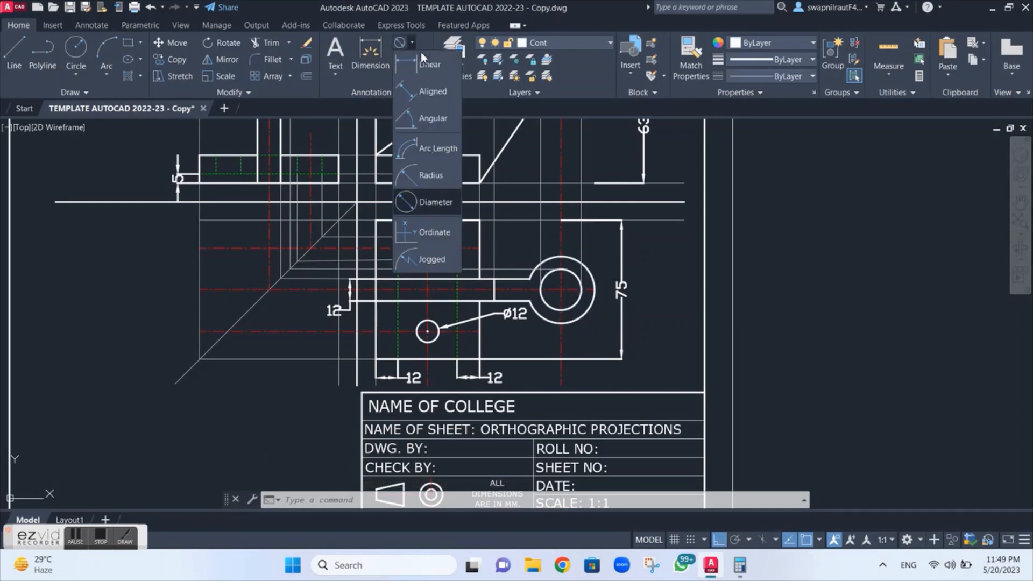
pyautogui.click(435, 203)
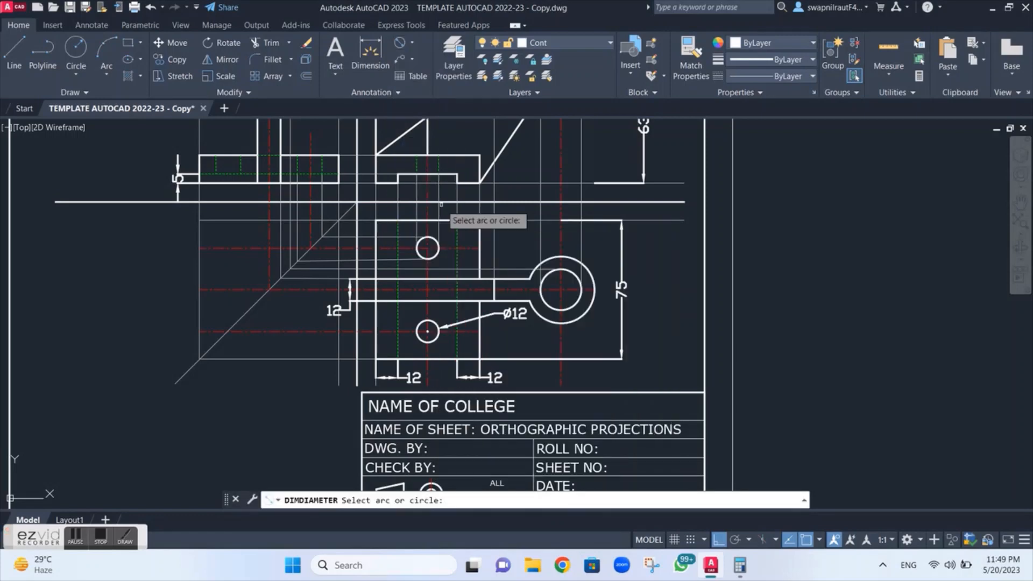
pyautogui.click(590, 308)
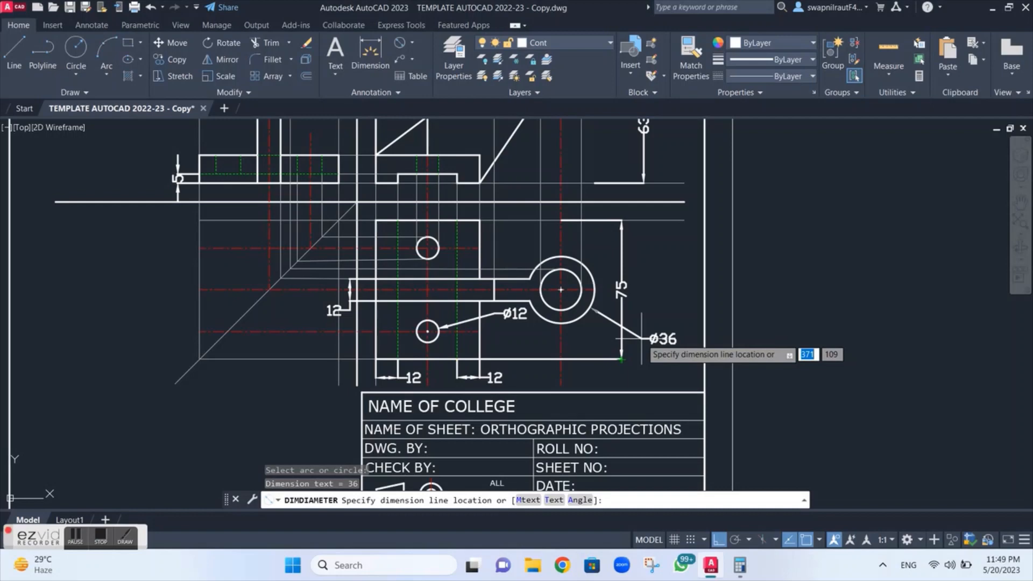
pyautogui.press('Escape')
# Add a diameter dimension to the boss's inner circle in the top view, with its text outside the overall width dimension.
pyautogui.press('Return')
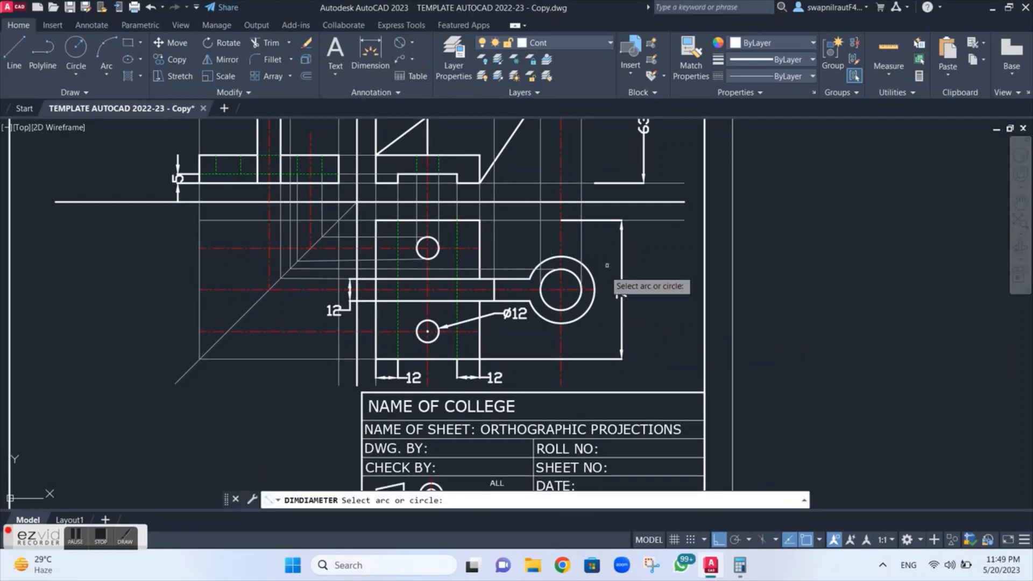
pyautogui.click(580, 297)
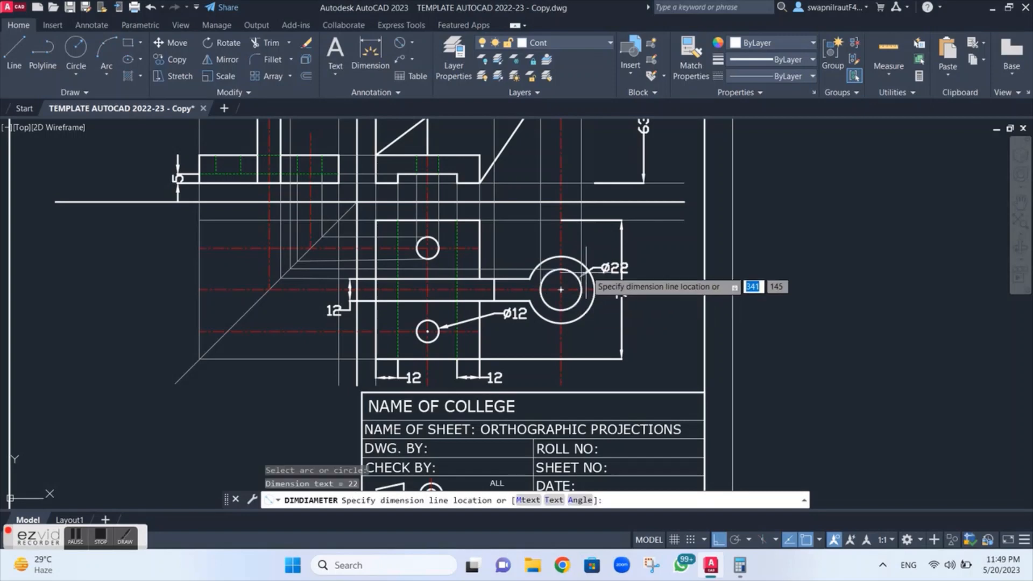
pyautogui.click(641, 237)
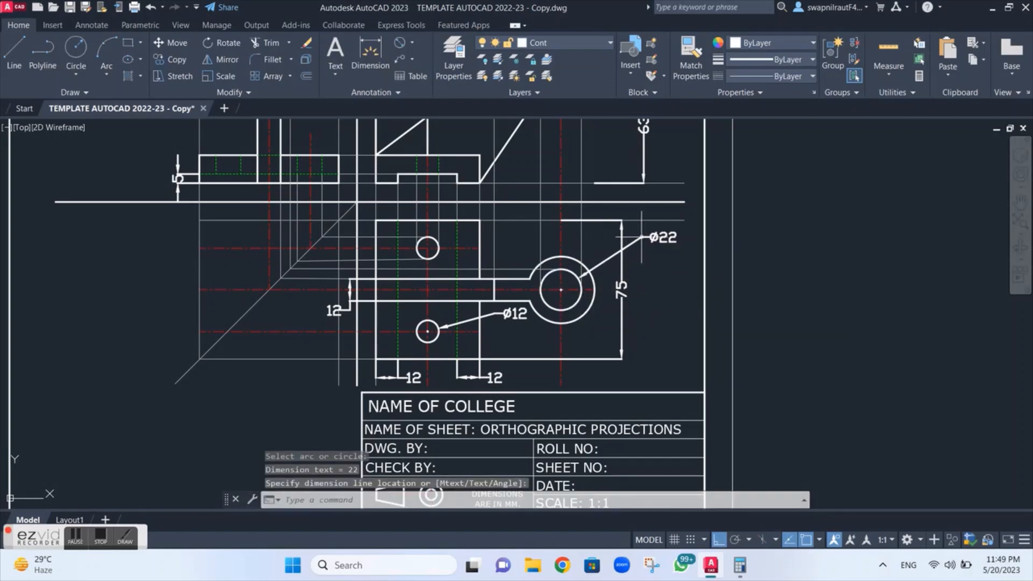
# Add a radius dimension to the boss's outer arc in the top view, placing its text to the arc's lower right.
pyautogui.click(413, 43)
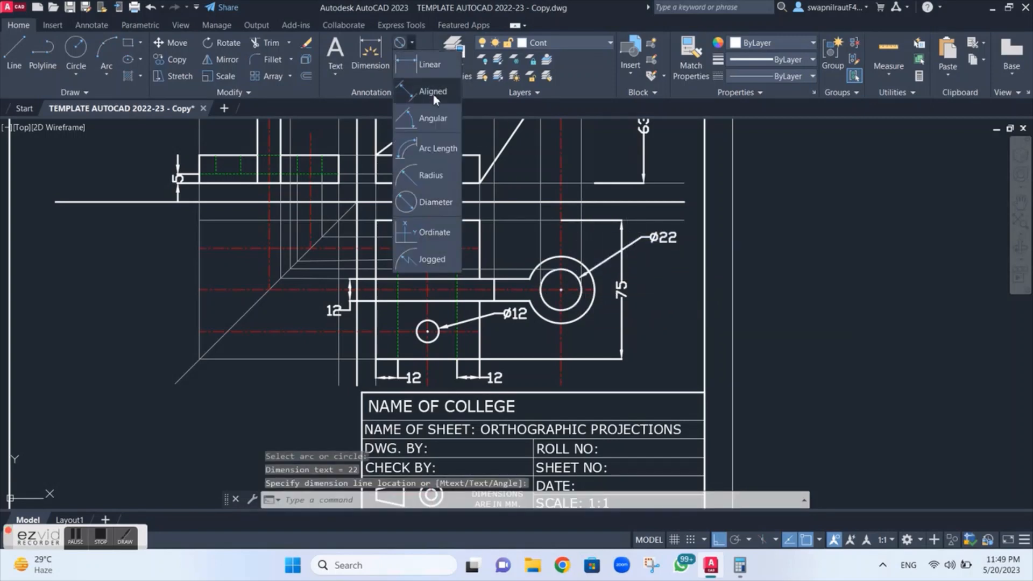
pyautogui.click(440, 185)
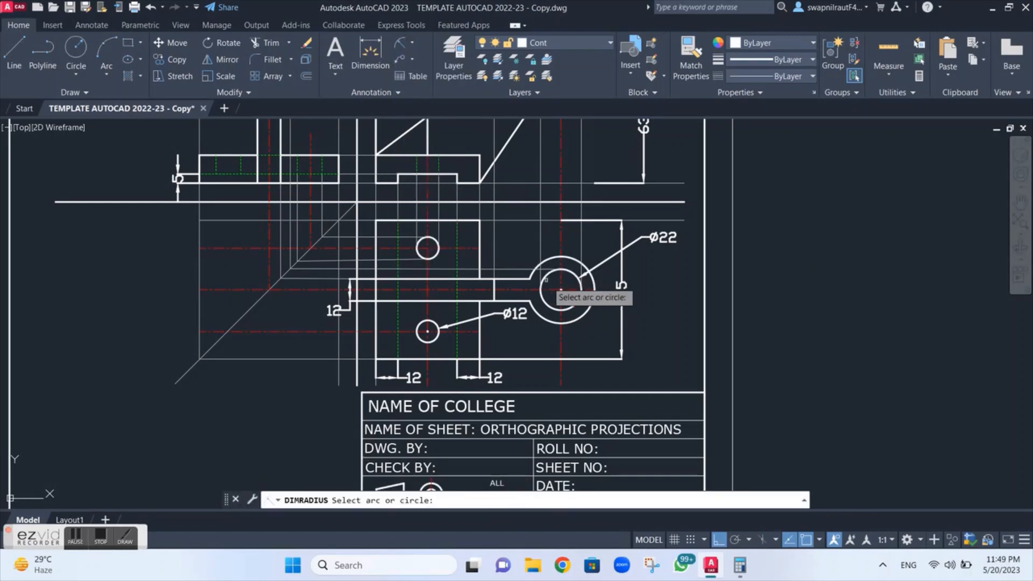
pyautogui.click(580, 318)
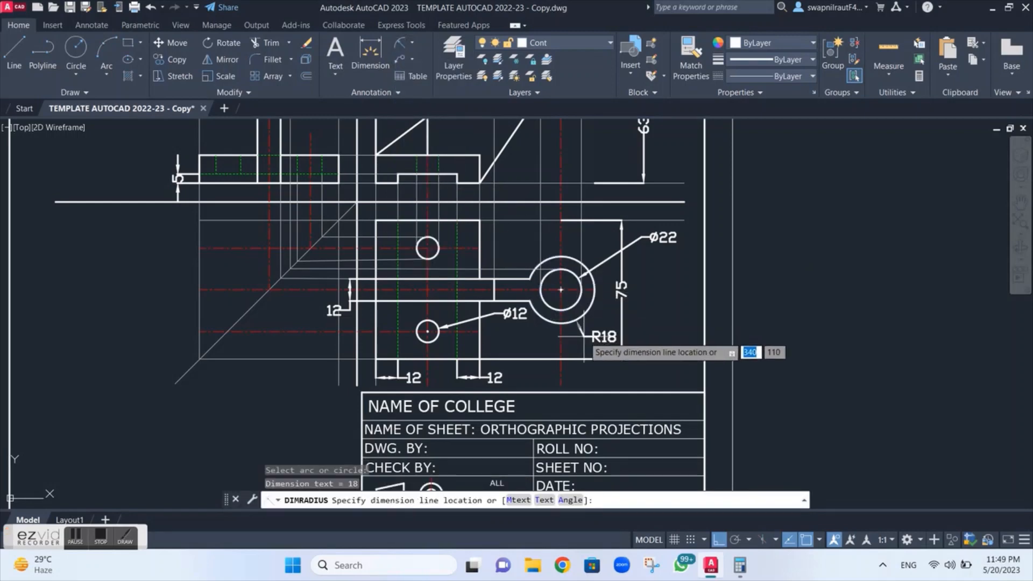
pyautogui.click(642, 341)
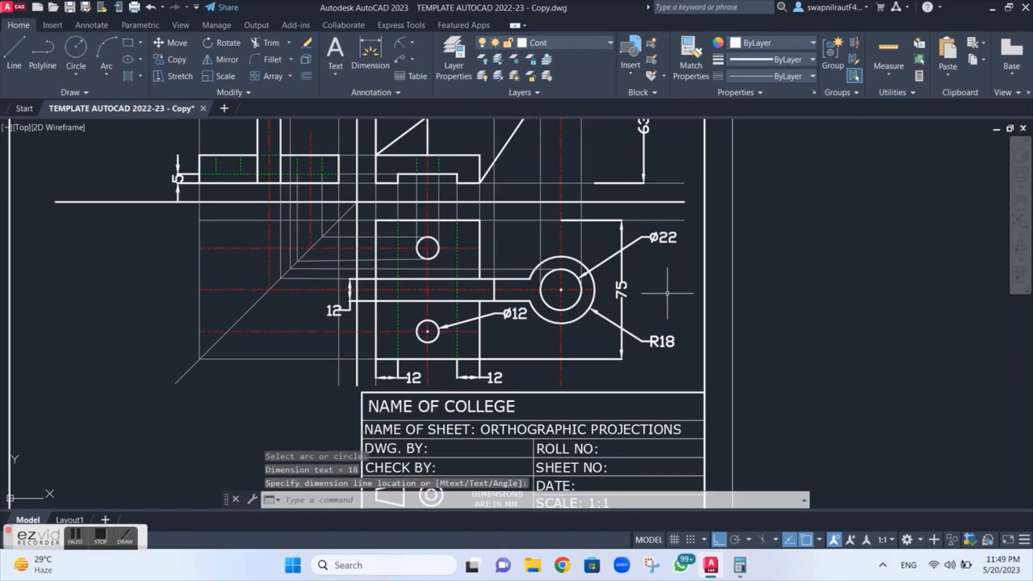
# Shift the diameter dimension text of the boss's inner circle slightly up and to the right.
pyautogui.click(668, 236)
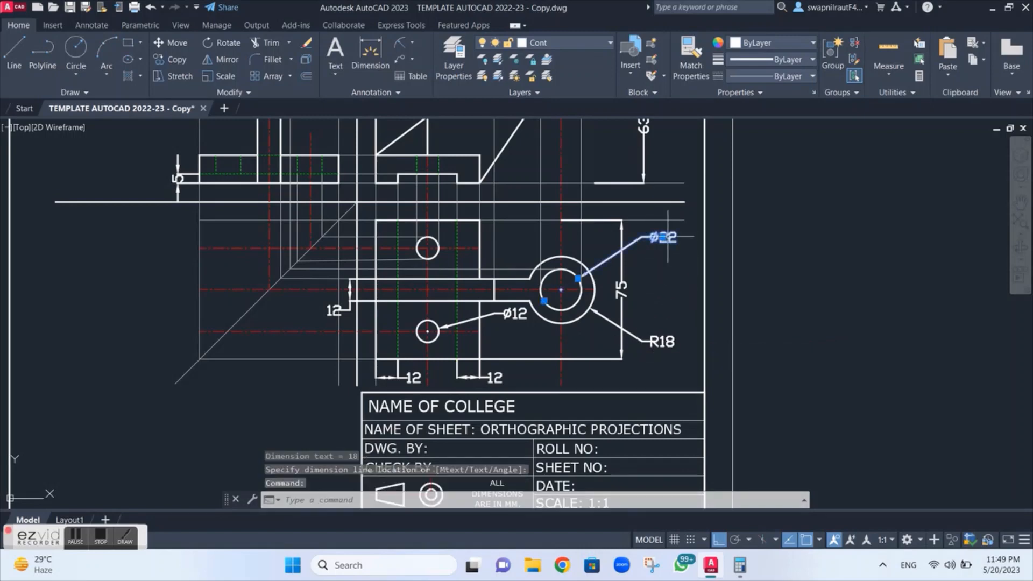
pyautogui.moveTo(667, 236)
pyautogui.mouseDown()
pyautogui.moveTo(611, 242)
pyautogui.moveTo(671, 234)
pyautogui.mouseUp()
pyautogui.press('Escape')
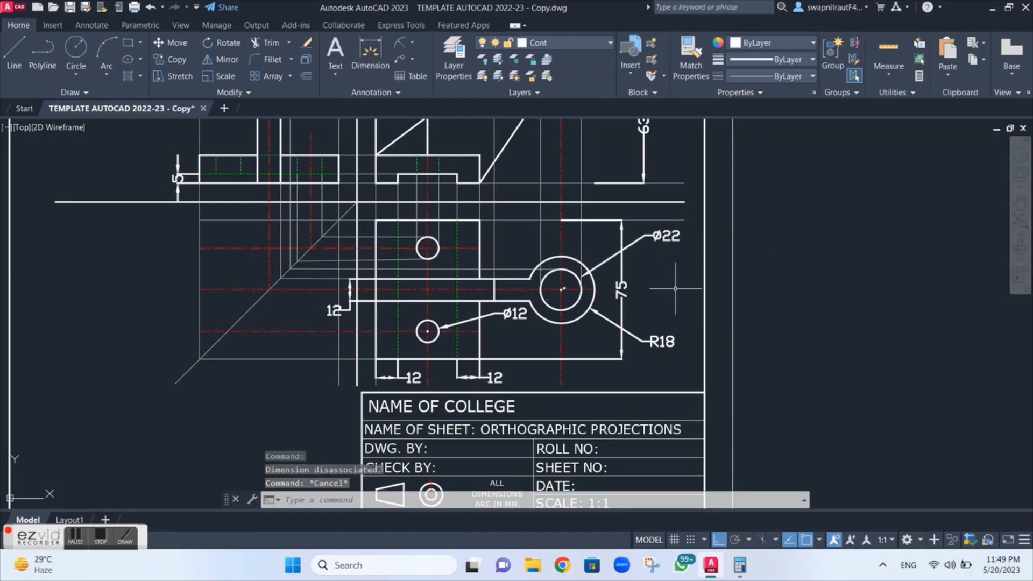
# Move the boss's radius dimension text leftward so it sits just below the arc, inside the overall width dimension.
pyautogui.click(661, 341)
pyautogui.click(661, 341)
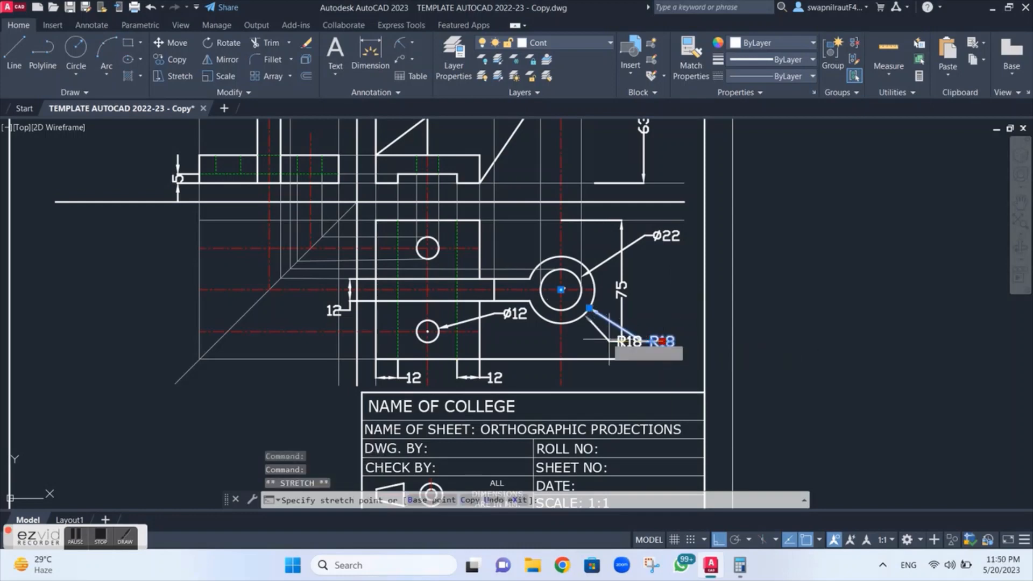
pyautogui.click(600, 341)
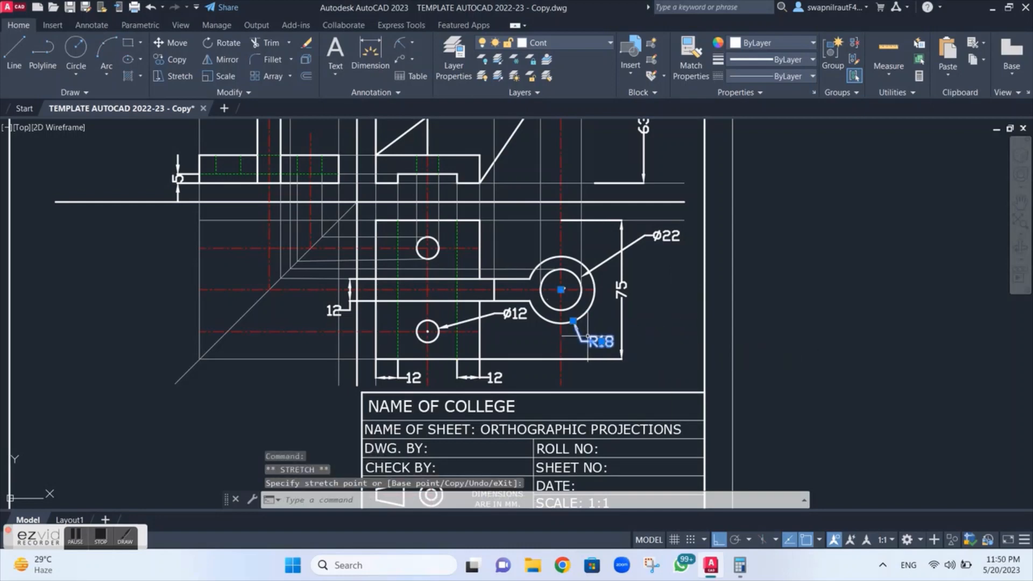
pyautogui.press('Escape')
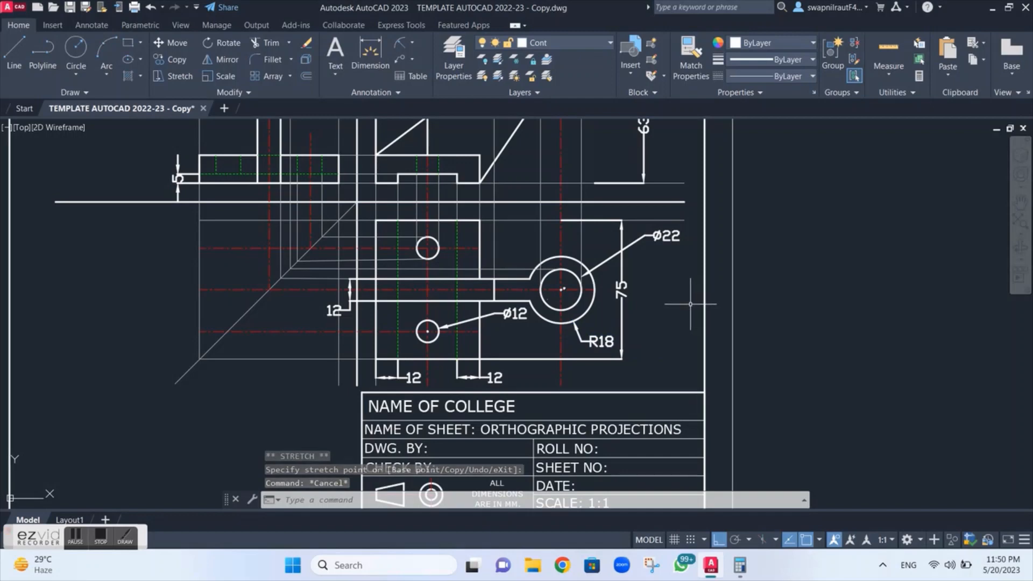
# Dimension the base's thickness on the right side of the front view, from its top right corner to its bottom right corner.
pyautogui.scroll(-2, 685, 304)
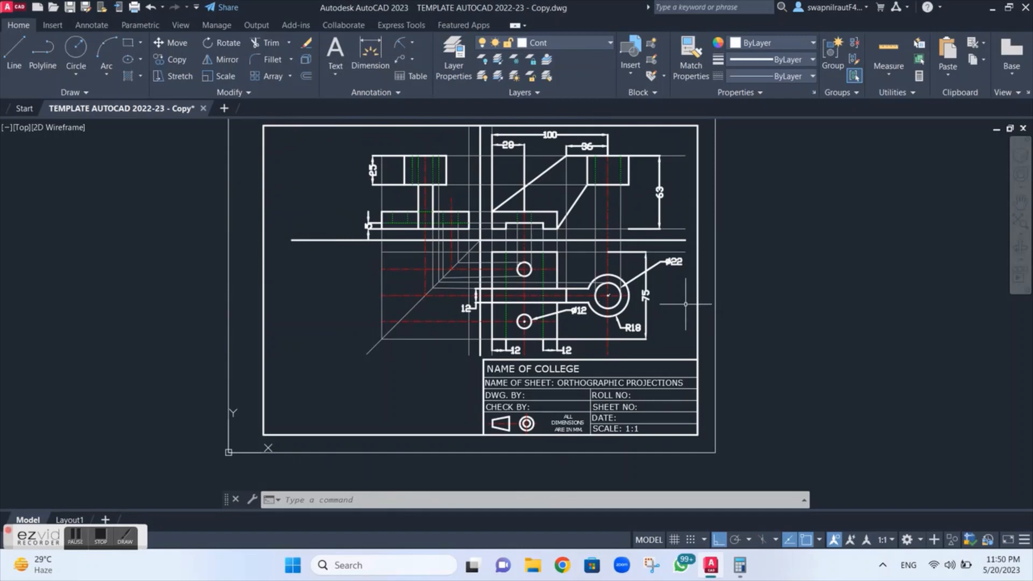
pyautogui.scroll(2, 683, 304)
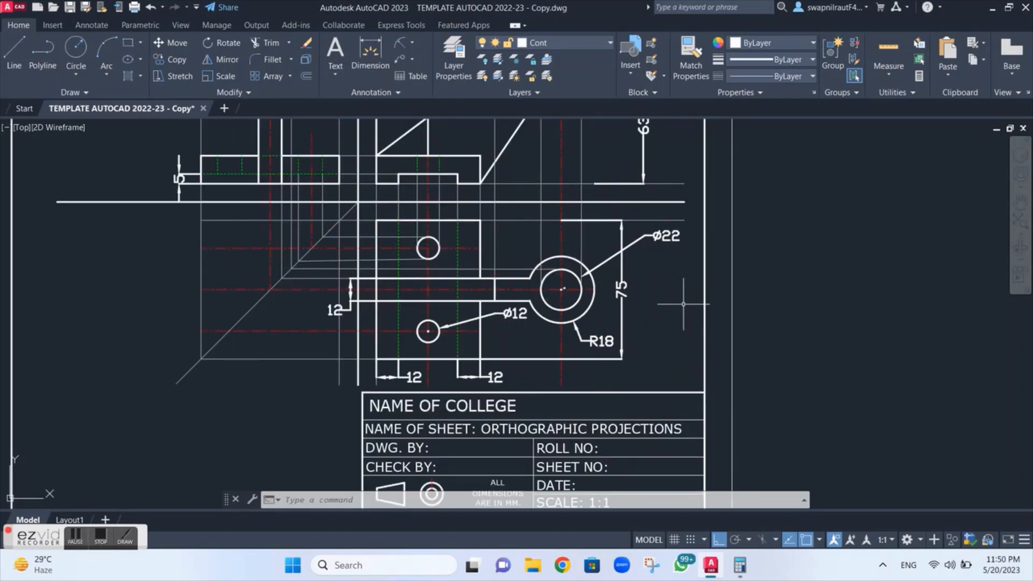
pyautogui.scroll(-2, 681, 304)
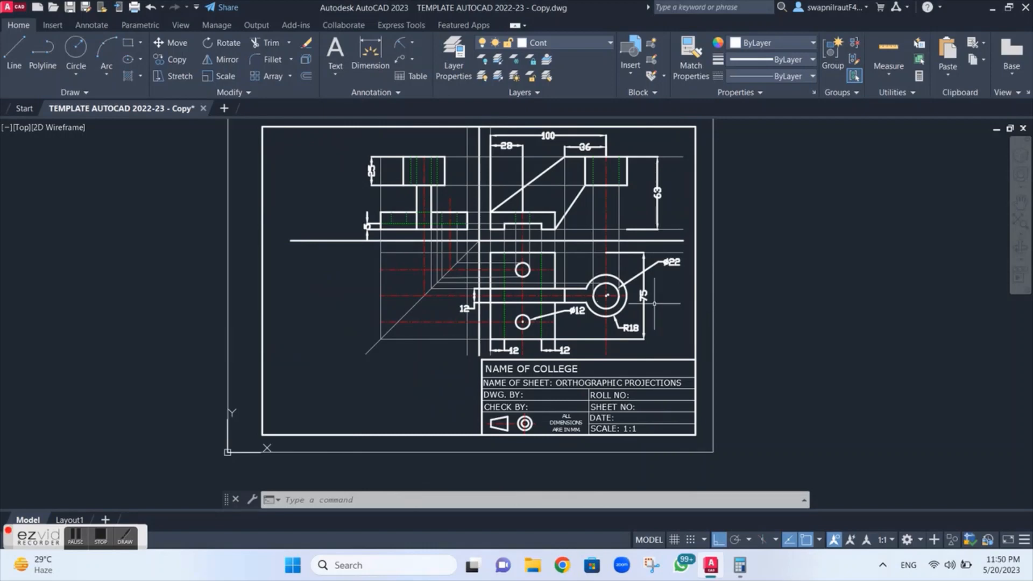
pyautogui.scroll(4, 544, 257)
pyautogui.moveTo(543, 182); pyautogui.dragTo(492, 258, button='middle')
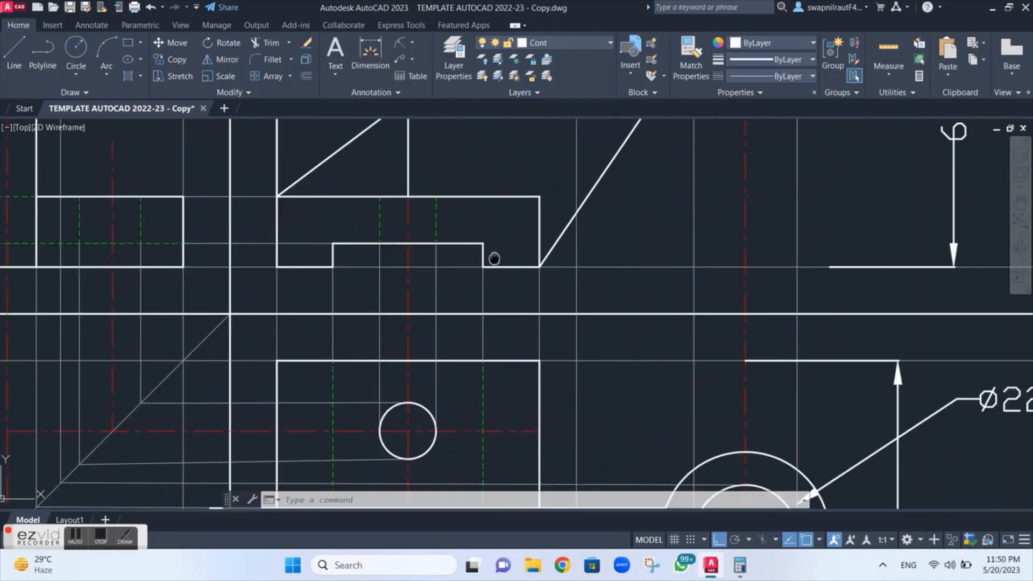
pyautogui.click(370, 51)
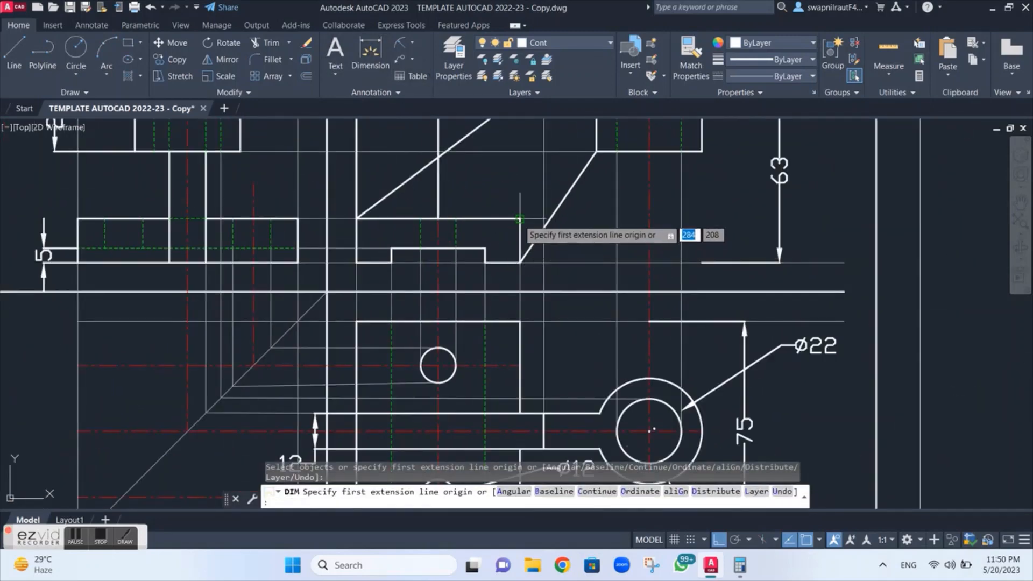
pyautogui.click(519, 219)
pyautogui.click(520, 263)
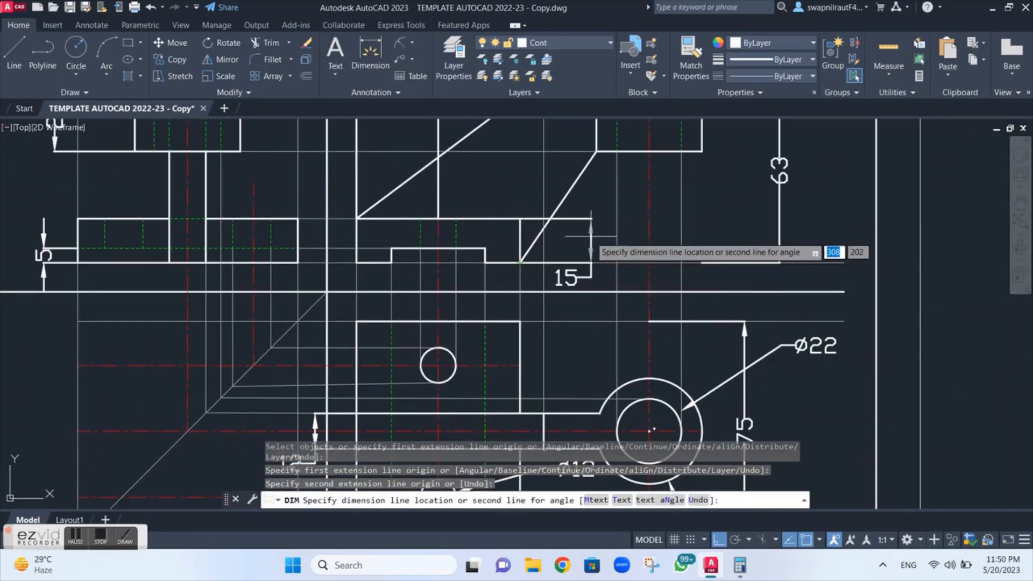
pyautogui.click(597, 236)
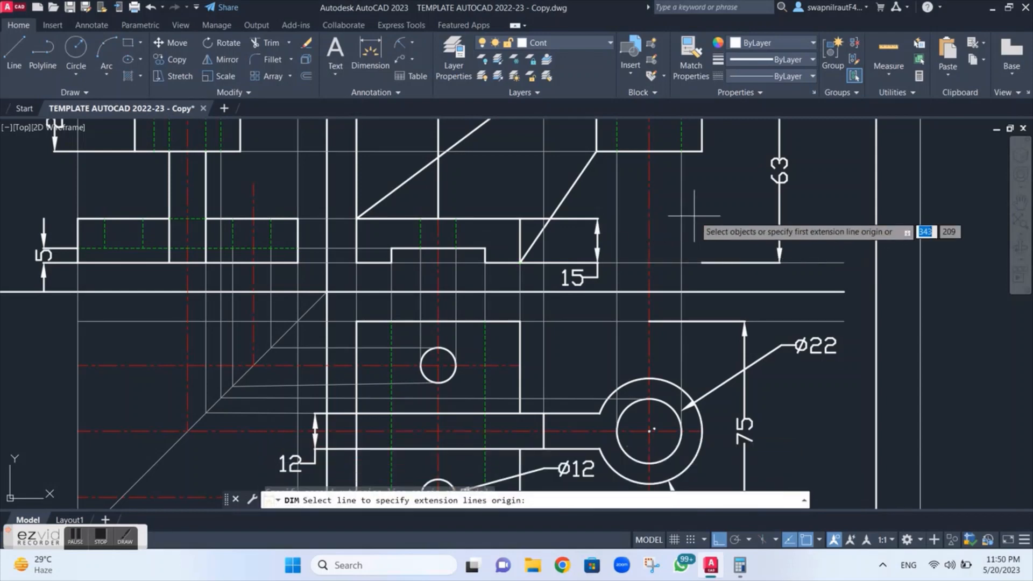
# Delete the 28 dimension above the front view.
pyautogui.scroll(-4, 694, 217)
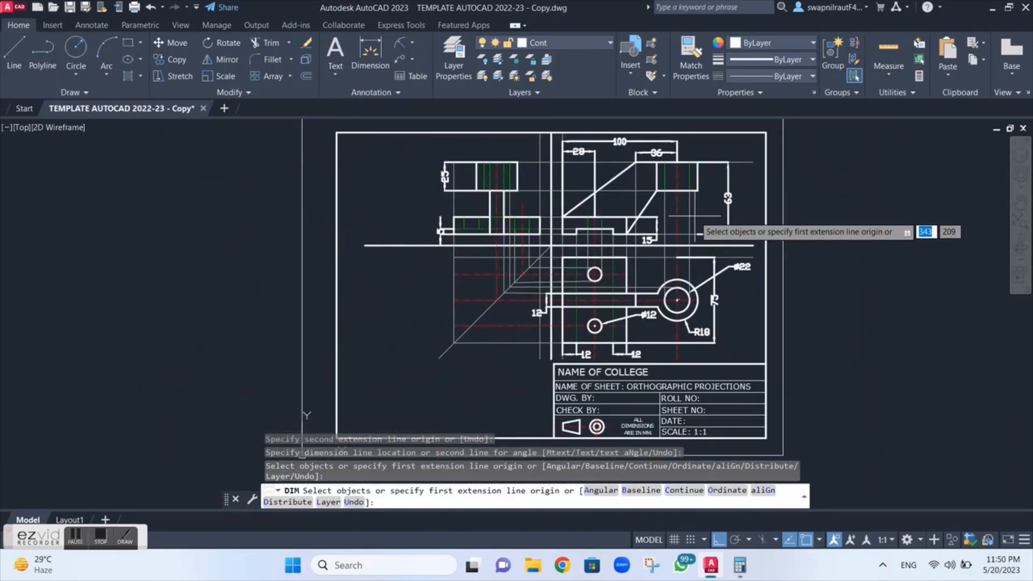
pyautogui.scroll(2, 694, 216)
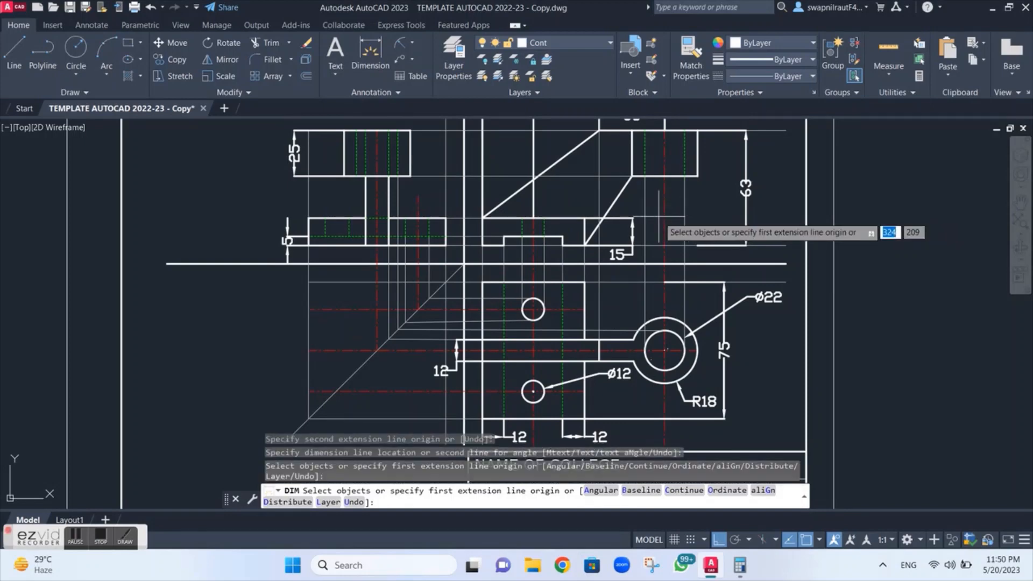
pyautogui.scroll(-2, 658, 217)
pyautogui.scroll(6, 565, 152)
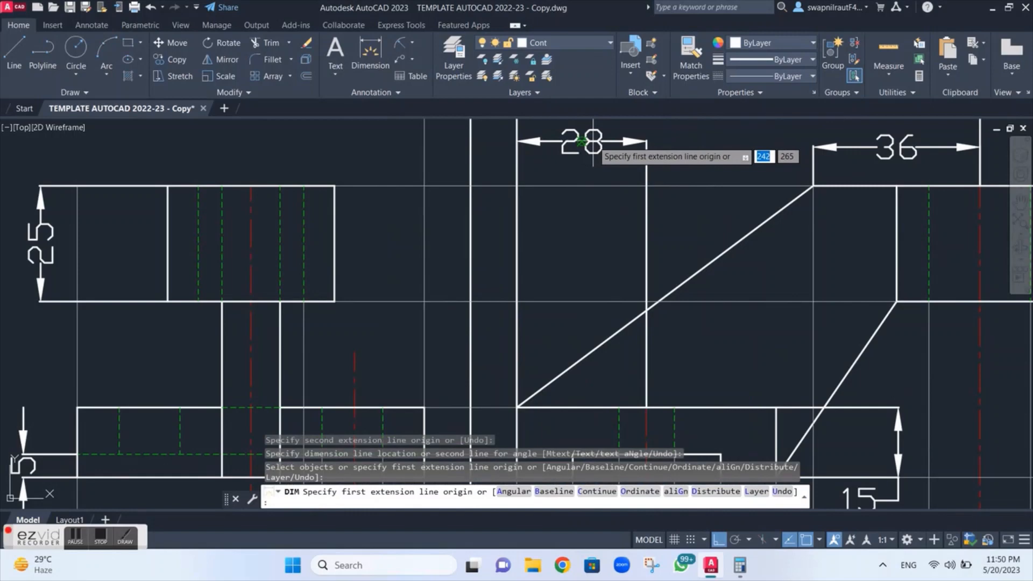
pyautogui.press('Escape')
pyautogui.click(593, 141)
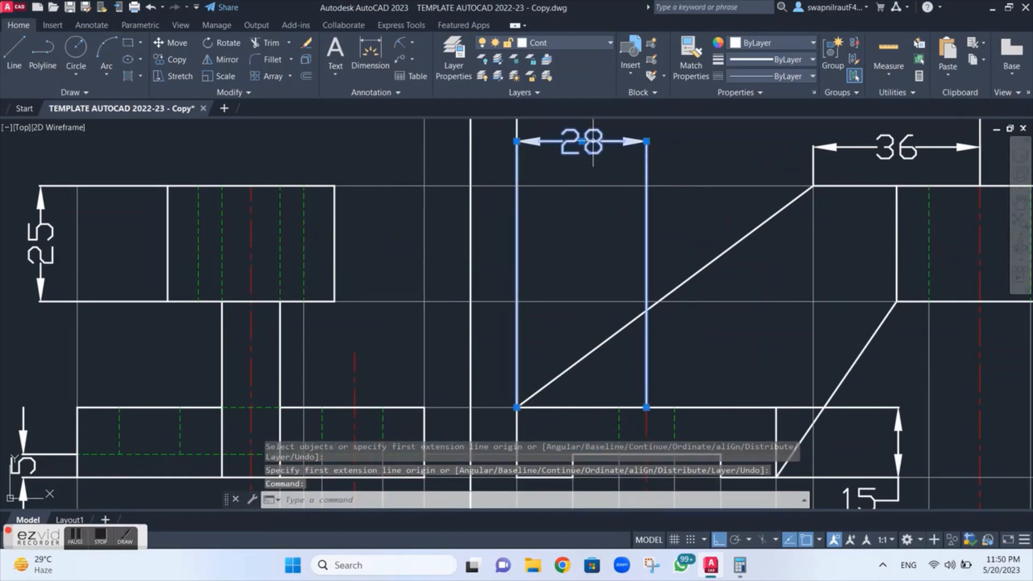
pyautogui.press('Delete')
# Dimension the width of the slot in the base's underside in the front view, with the dimension line just below the base.
pyautogui.scroll(-4, 672, 239)
pyautogui.scroll(2, 672, 240)
pyautogui.moveTo(634, 226); pyautogui.dragTo(659, 170, button='middle')
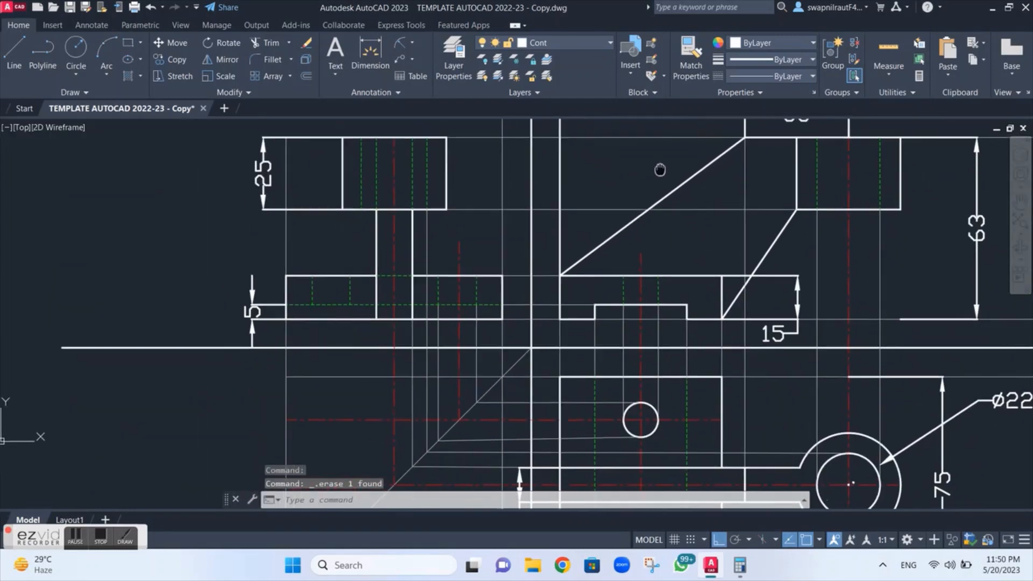
pyautogui.moveTo(668, 230)
pyautogui.mouseDown(button='middle')
pyautogui.moveTo(665, 139)
pyautogui.moveTo(647, 224)
pyautogui.moveTo(646, 309)
pyautogui.mouseUp(button='middle')
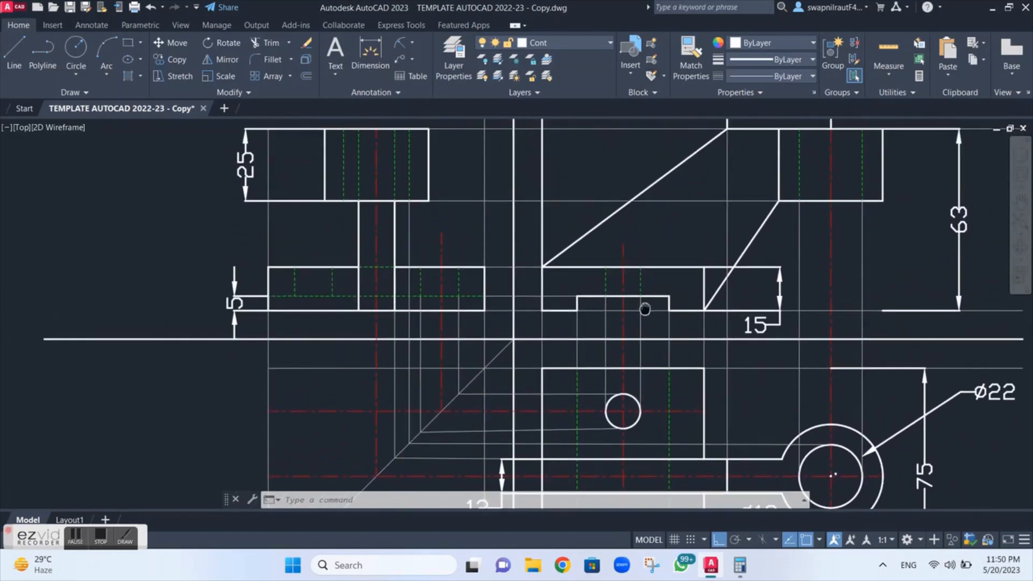
pyautogui.click(371, 49)
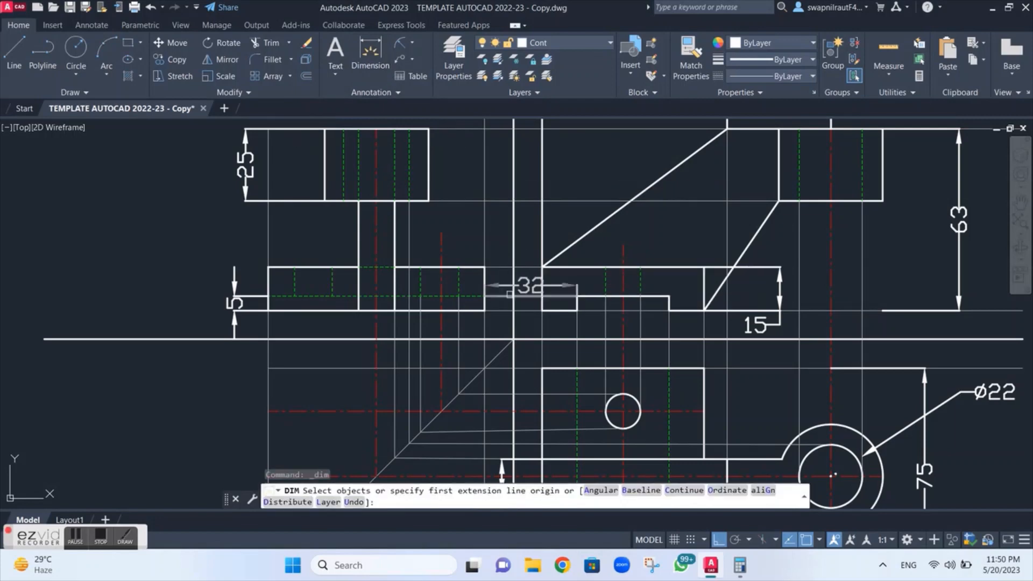
pyautogui.click(576, 296)
pyautogui.click(669, 296)
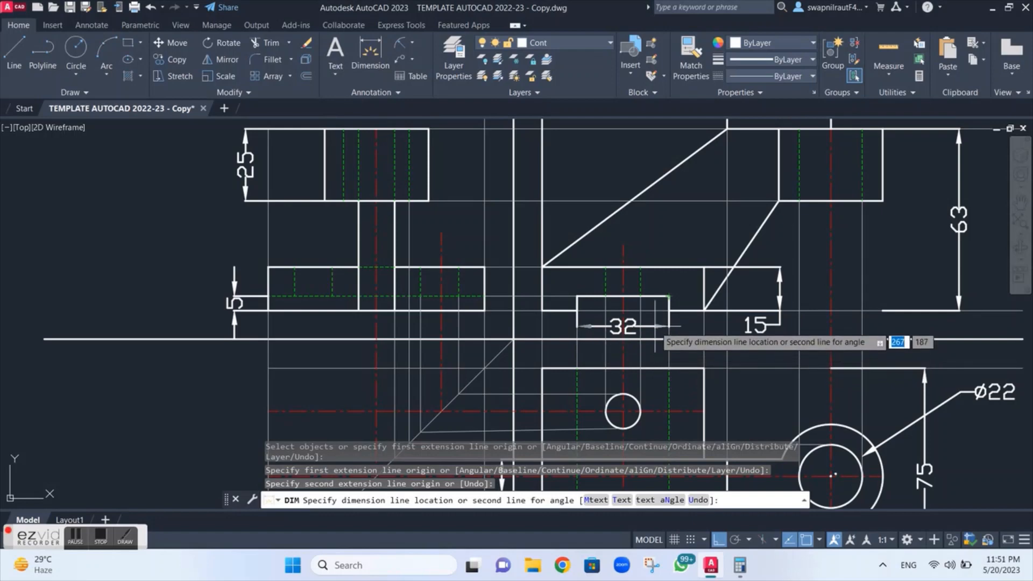
pyautogui.click(653, 323)
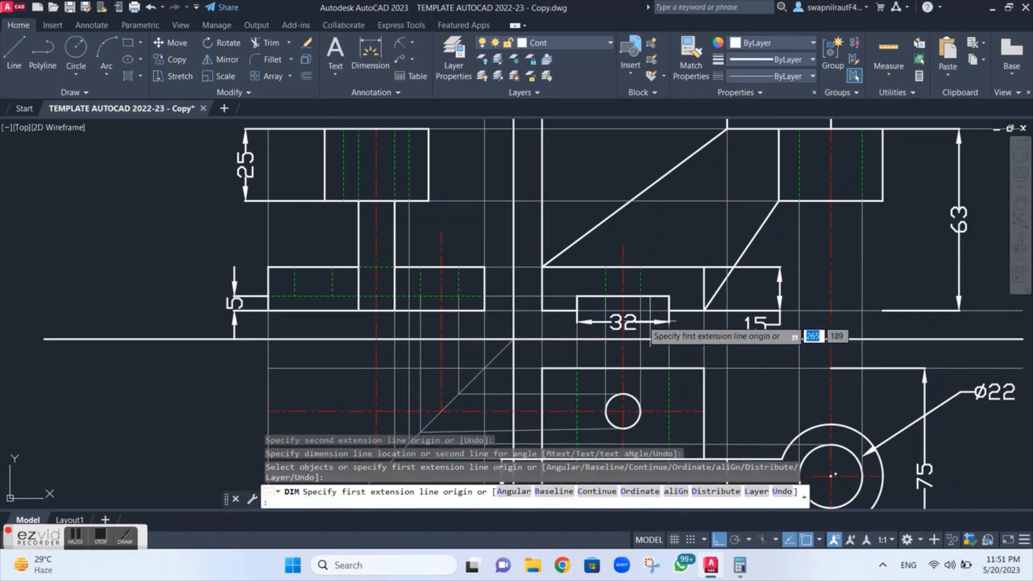
# Dimension the base's overall width in the front view between its bottom corners, with the dimension line below the slot width dimension.
pyautogui.click(542, 310)
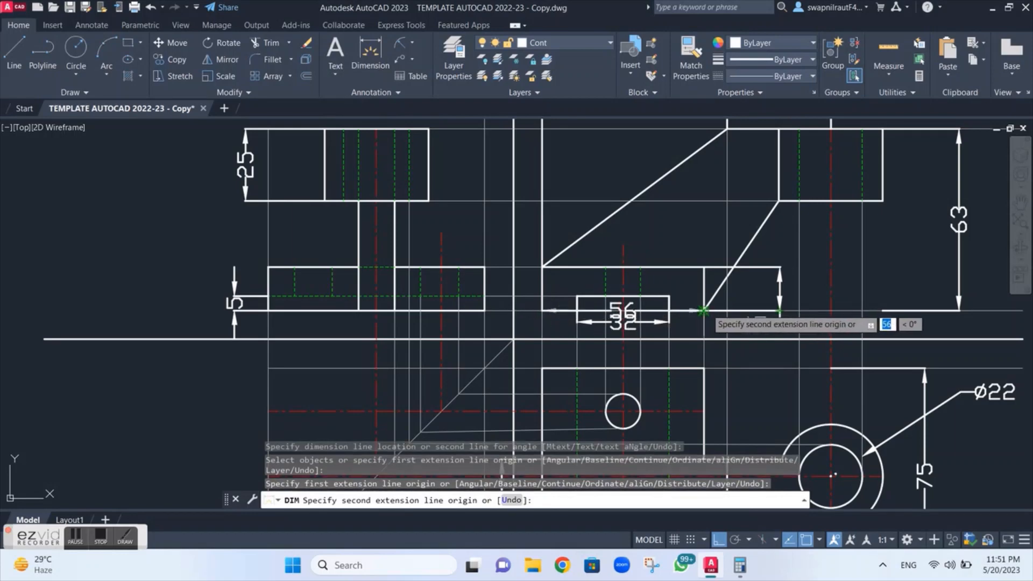
pyautogui.click(703, 310)
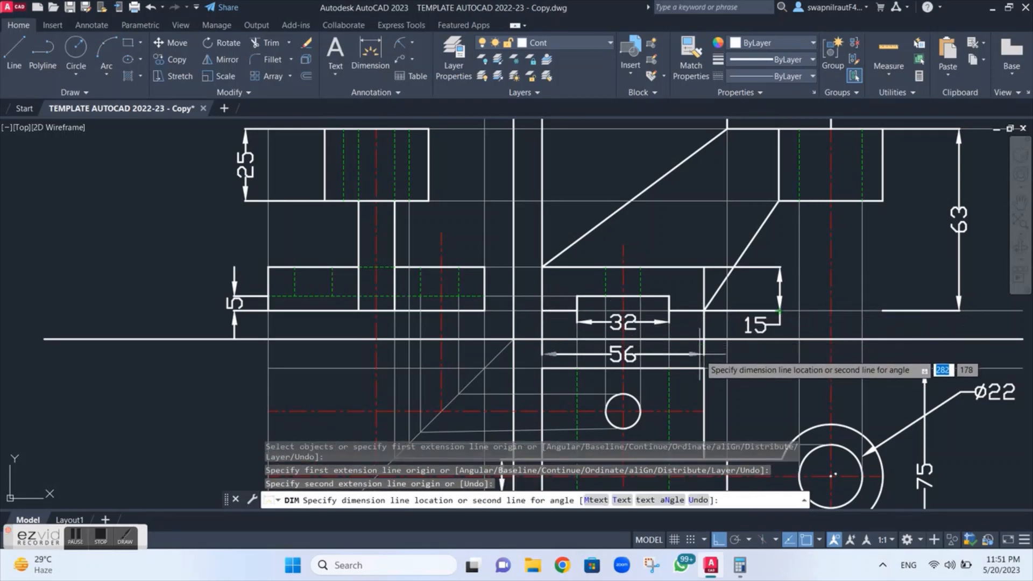
pyautogui.click(699, 351)
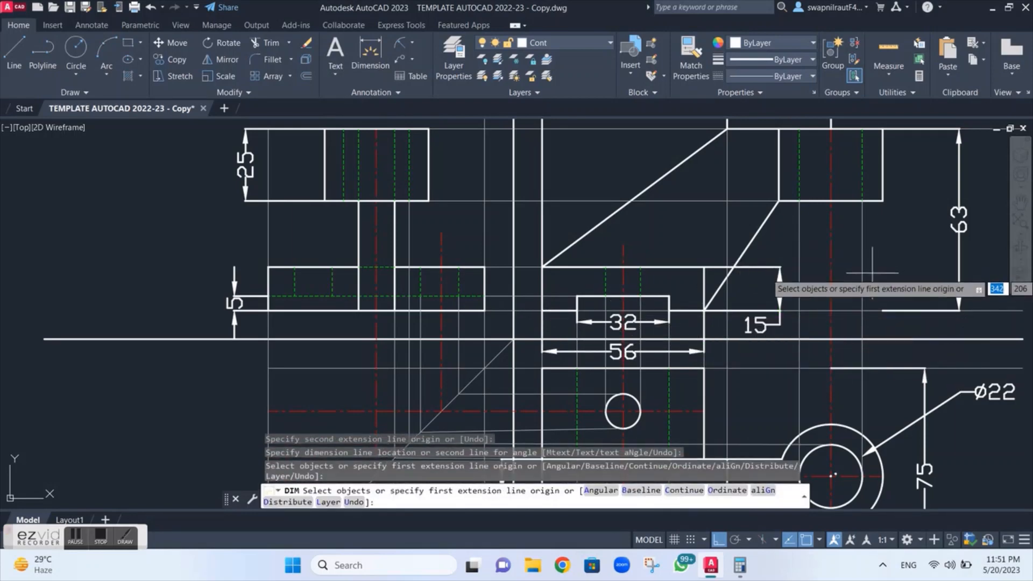
pyautogui.press('Return')
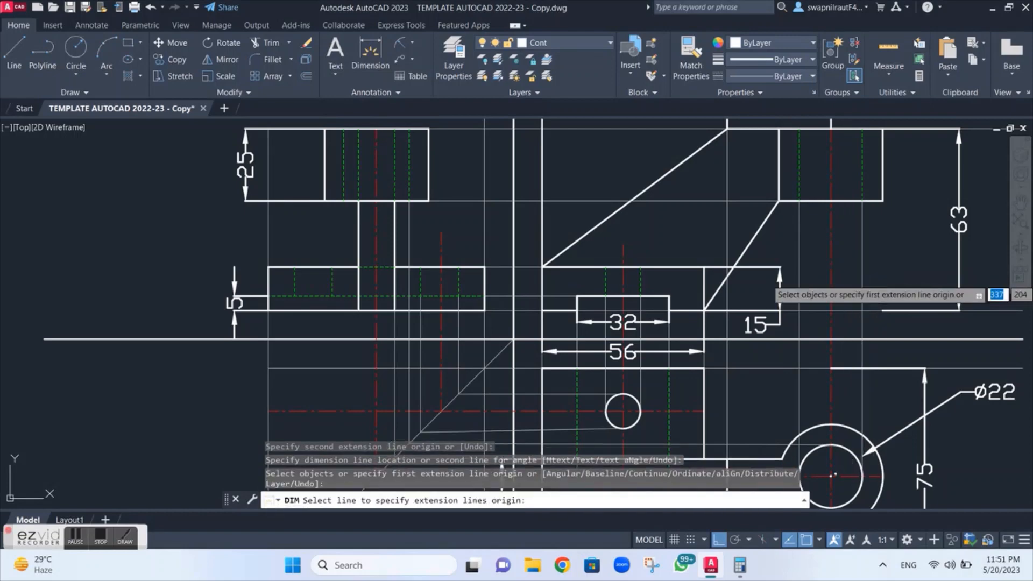
pyautogui.press('Return')
# Dimension the vertical distance between the two hole centrelines in the top view, placed outside the 12 dimension, and end dimensioning.
pyautogui.scroll(-2, 894, 268)
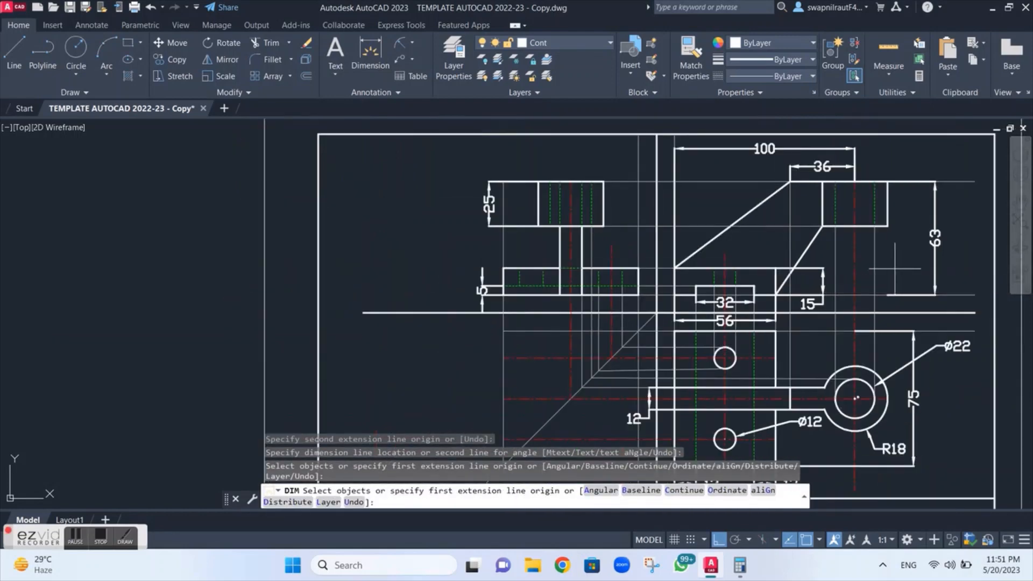
pyautogui.moveTo(894, 269)
pyautogui.mouseDown(button='middle')
pyautogui.moveTo(846, 295)
pyautogui.moveTo(828, 206)
pyautogui.mouseUp(button='middle')
pyautogui.scroll(-2, 841, 293)
pyautogui.scroll(4, 804, 270)
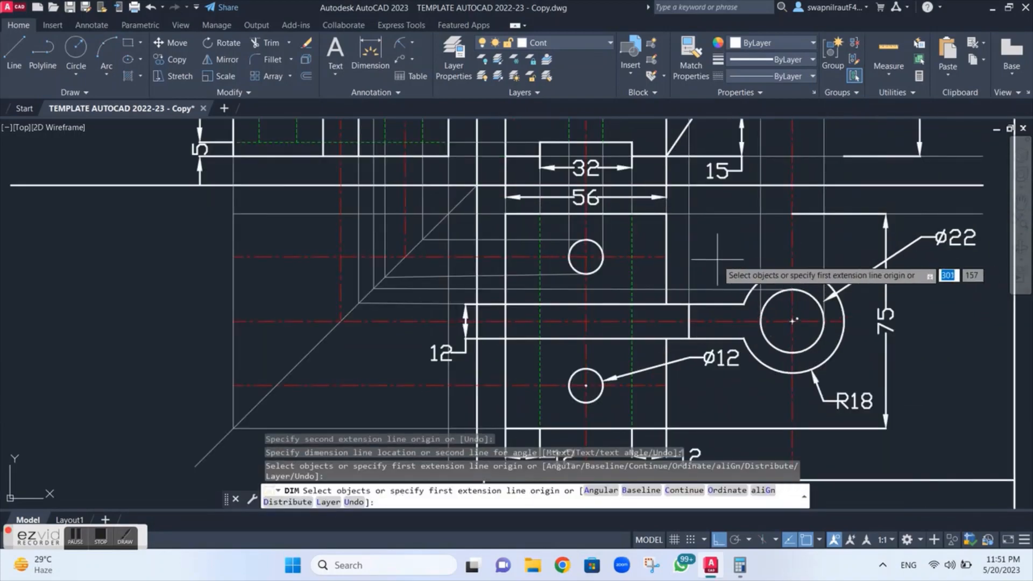
pyautogui.scroll(2, 717, 260)
pyautogui.scroll(-2, 717, 259)
pyautogui.scroll(2, 717, 259)
pyautogui.moveTo(717, 259); pyautogui.dragTo(811, 161, button='middle')
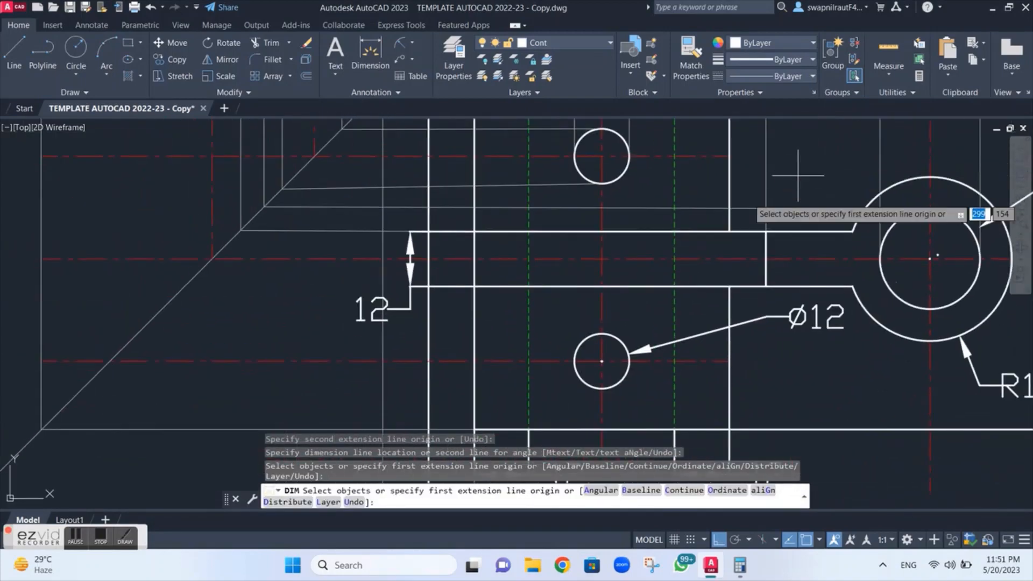
pyautogui.click(472, 157)
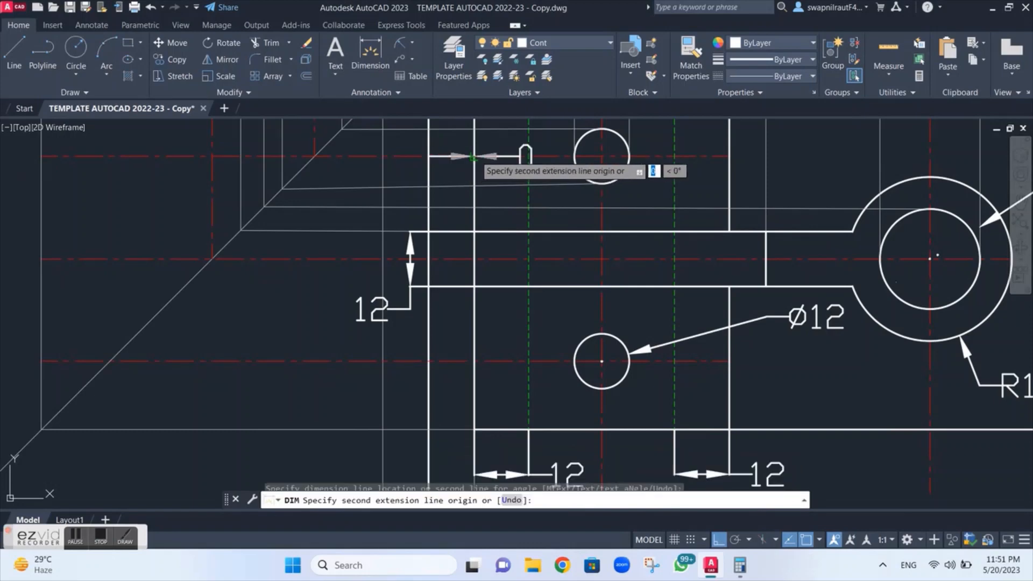
pyautogui.click(473, 361)
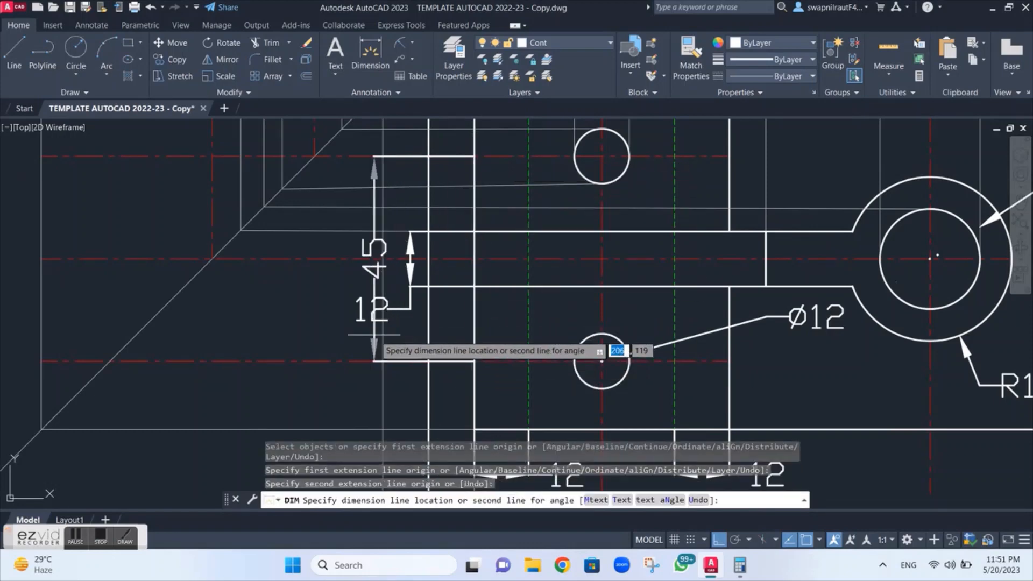
pyautogui.click(334, 344)
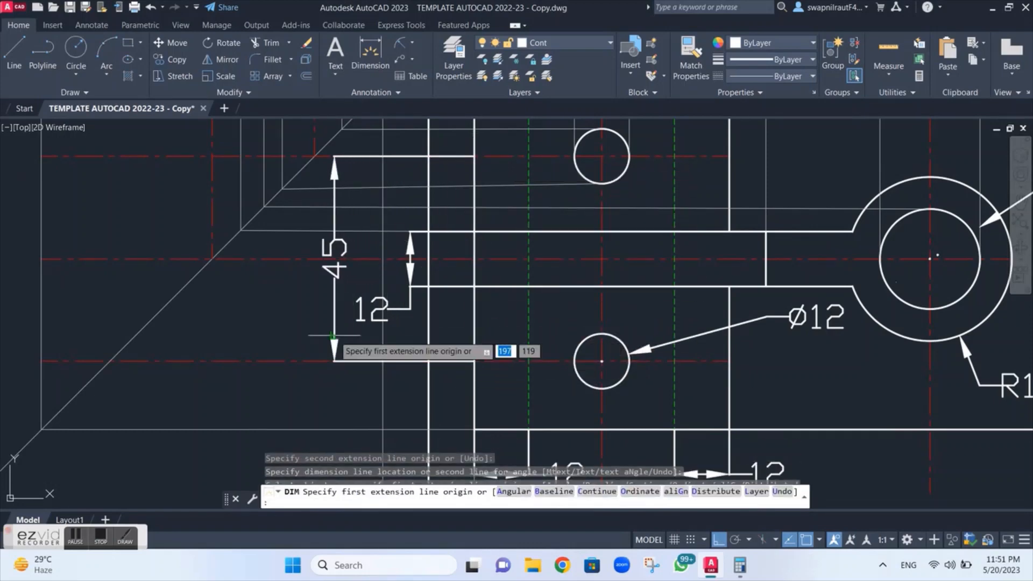
pyautogui.scroll(-4, 933, 259)
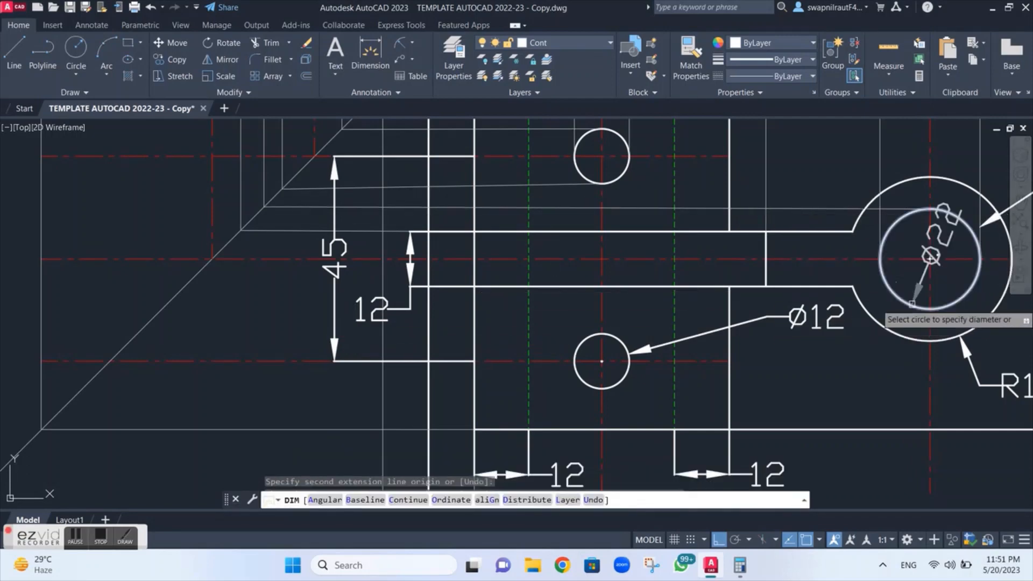
pyautogui.scroll(2, 901, 205)
pyautogui.moveTo(901, 205); pyautogui.dragTo(751, 247, button='middle')
pyautogui.scroll(-2, 739, 235)
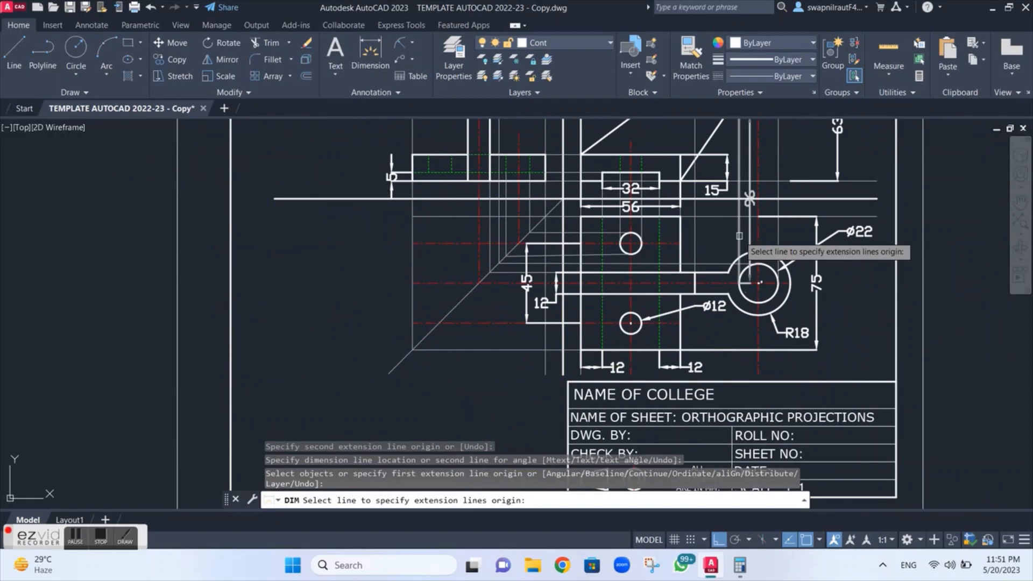
pyautogui.press('Escape')
# Change the sheet name in the title block to ORTHOGRAPHIC PROJ. MISSING V.
pyautogui.scroll(-2, 725, 251)
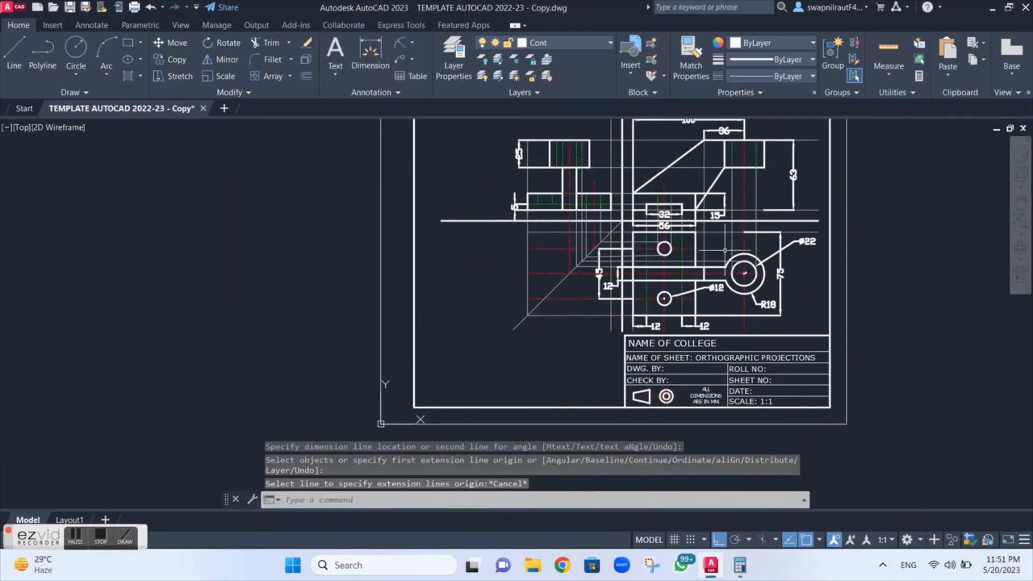
pyautogui.scroll(2, 748, 359)
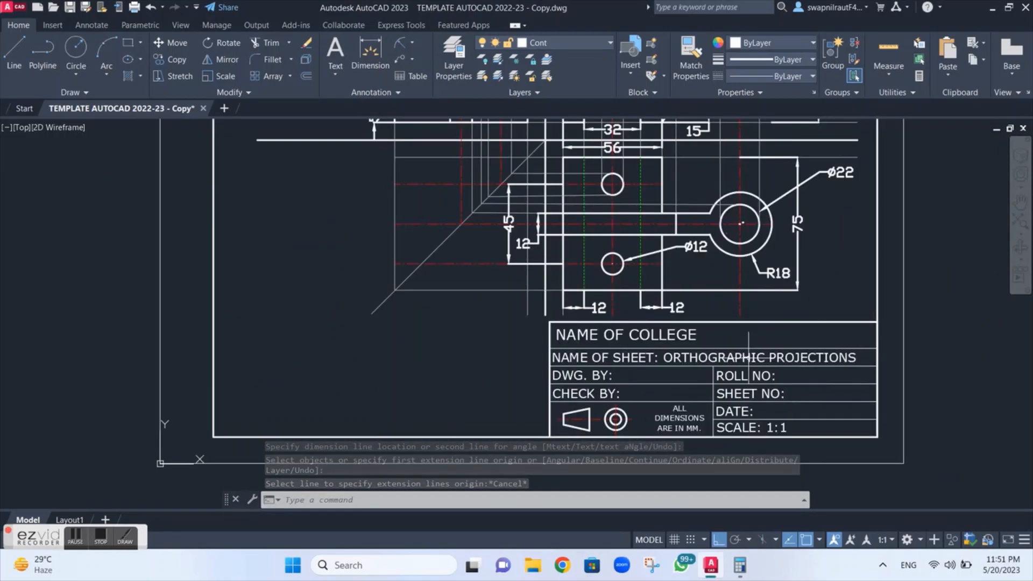
pyautogui.scroll(2, 748, 356)
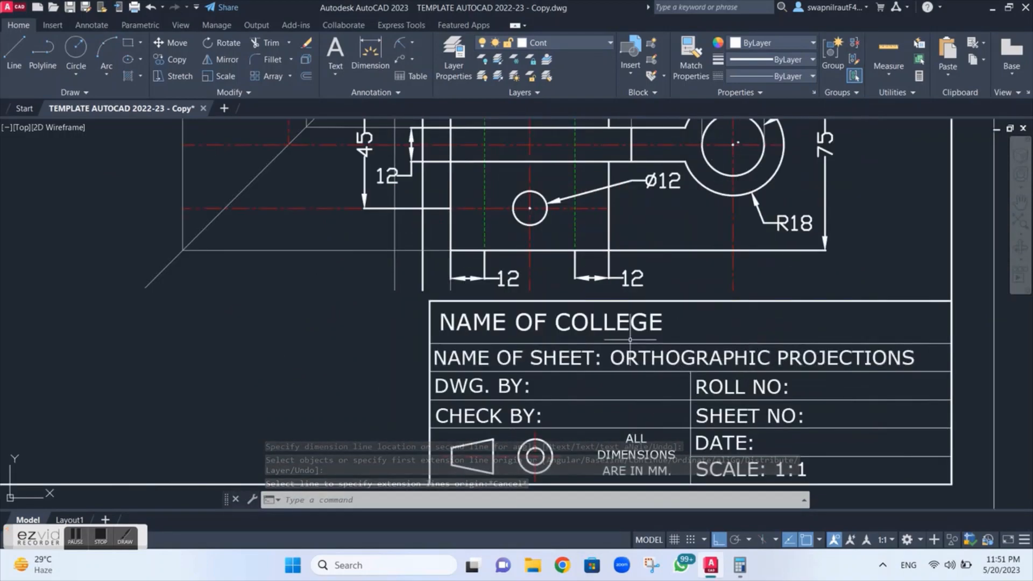
pyautogui.doubleClick(709, 358)
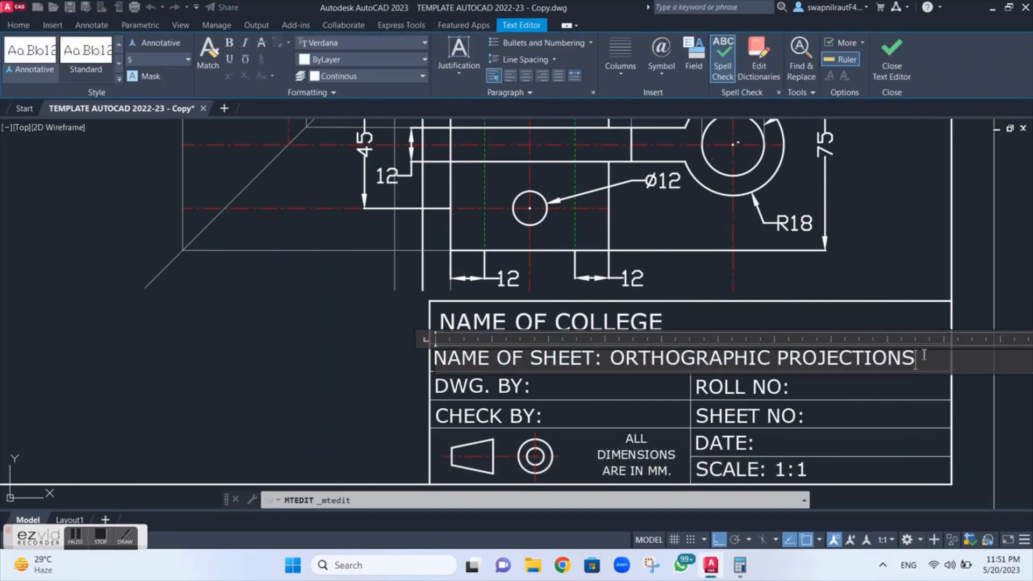
pyautogui.press('BackSpace')
pyautogui.press('BackSpace')
pyautogui.press('BackSpace')
pyautogui.press('BackSpace')
pyautogui.press('BackSpace')
pyautogui.press('BackSpace')
pyautogui.press('BackSpace')
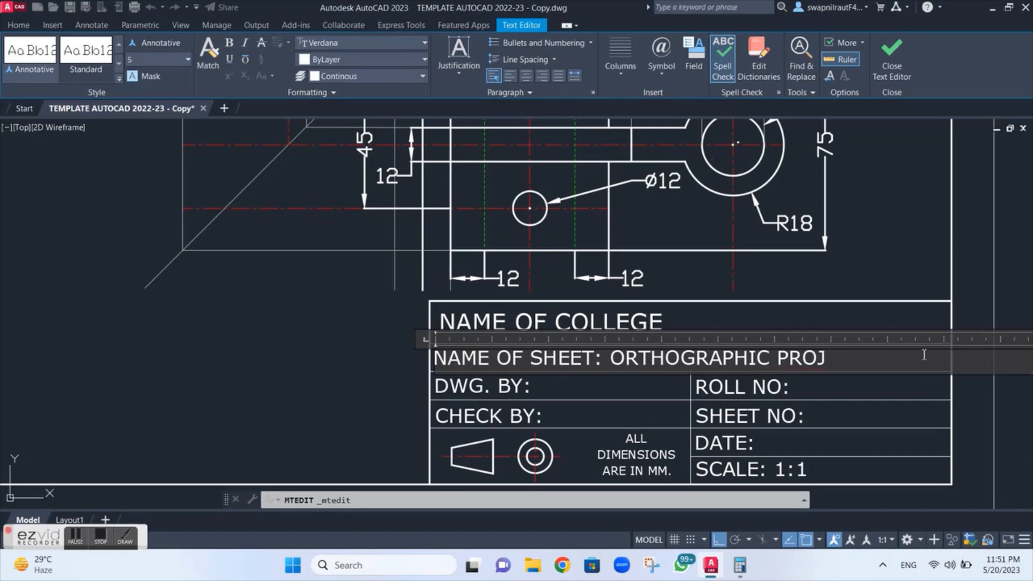
pyautogui.write('. MISSING V.')
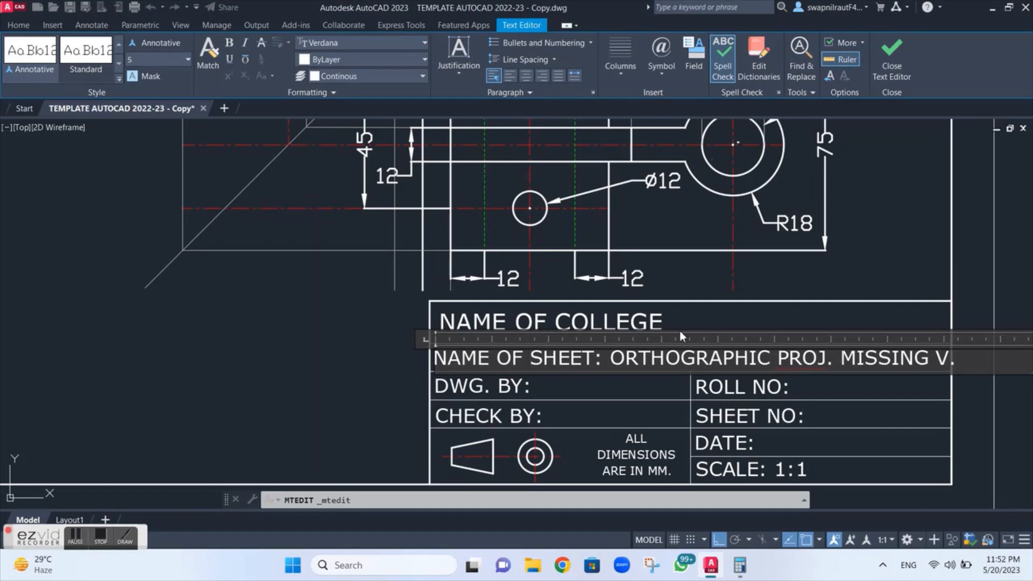
pyautogui.click(493, 396)
# Enter the drafter's initials after DWG. BY and fill in the roll number in the title block.
pyautogui.doubleClick(466, 390)
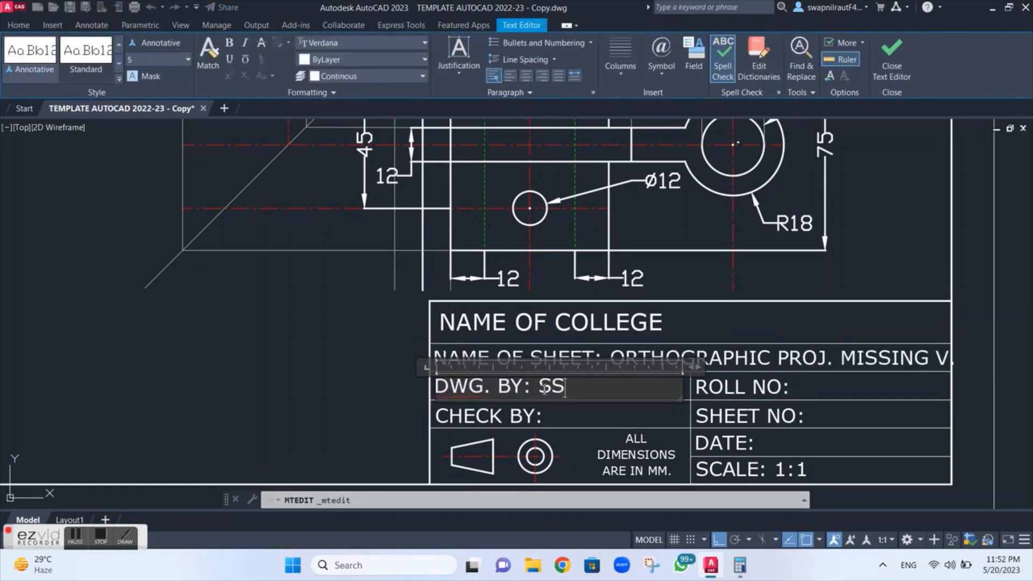
pyautogui.click(729, 396)
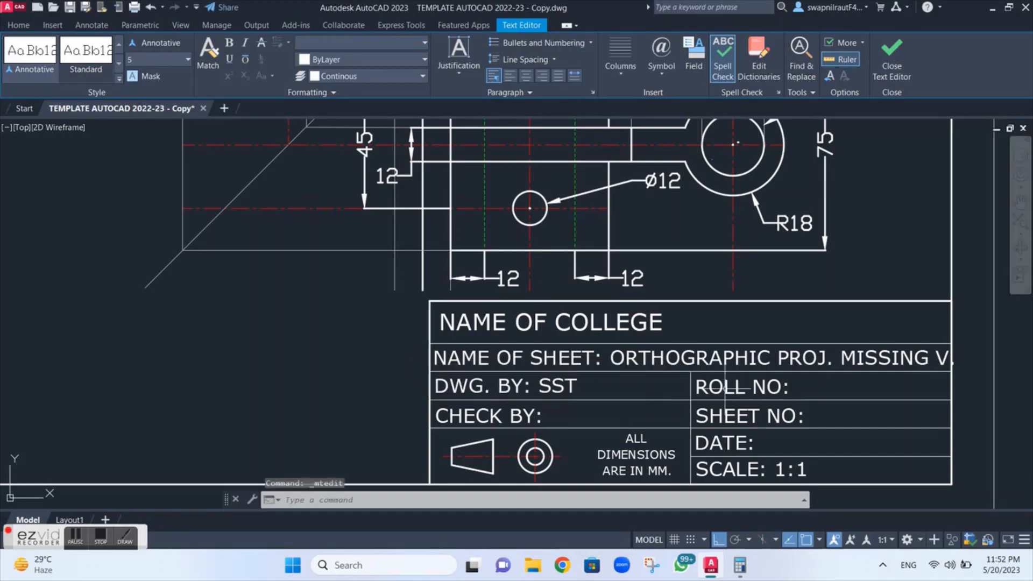
pyautogui.doubleClick(764, 387)
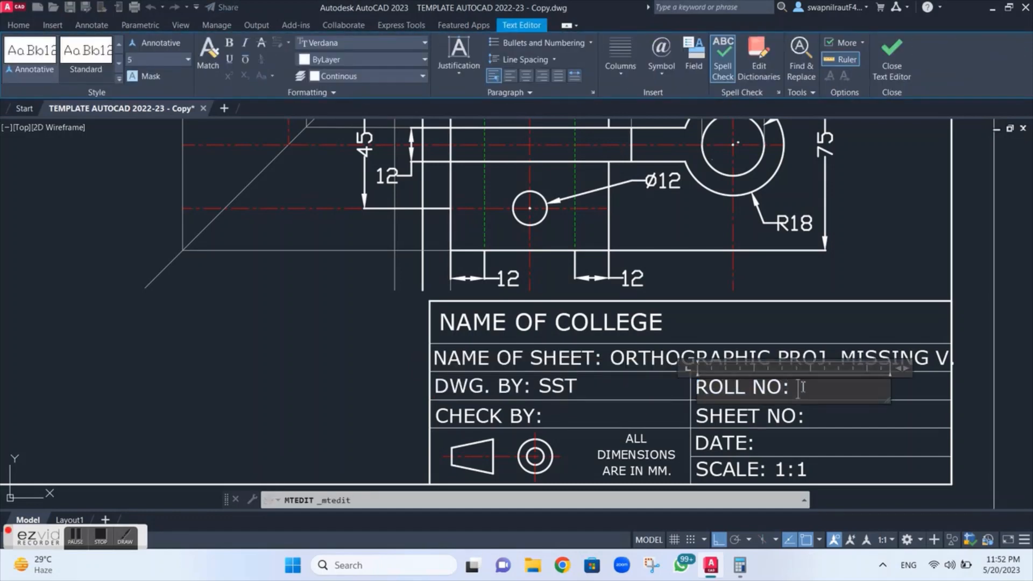
pyautogui.write('003')
pyautogui.click(741, 423)
# Enter sheet number 03 in the title block, and widen the date's text box and enter the date 20/5/23.
pyautogui.doubleClick(743, 419)
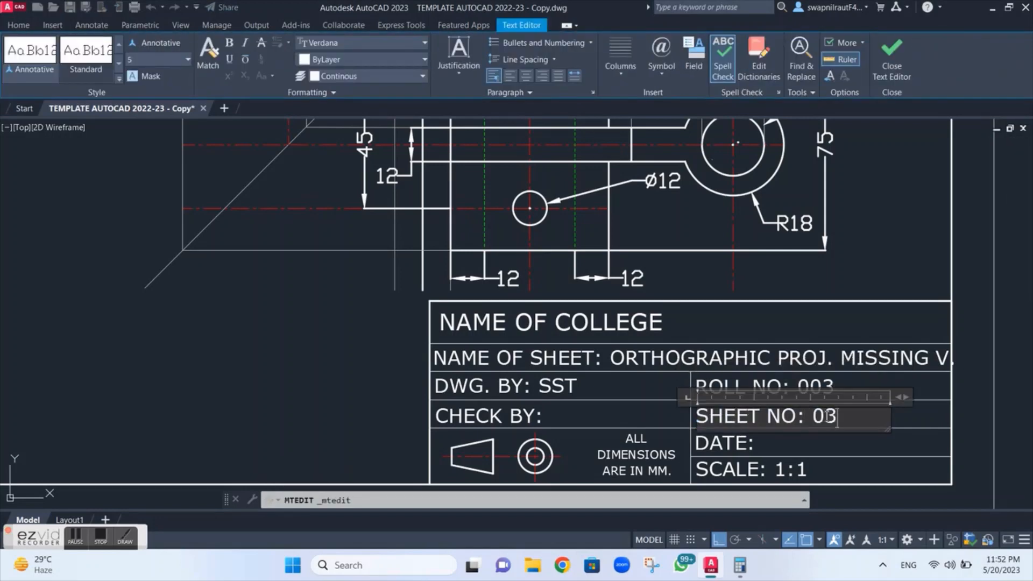
pyautogui.click(728, 443)
pyautogui.click(725, 443)
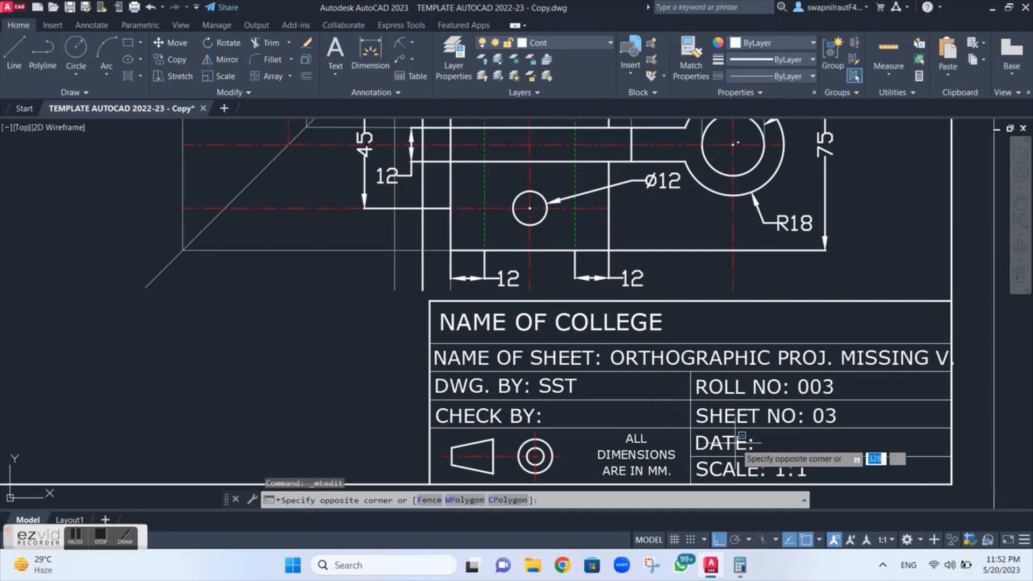
pyautogui.click(735, 443)
pyautogui.doubleClick(718, 442)
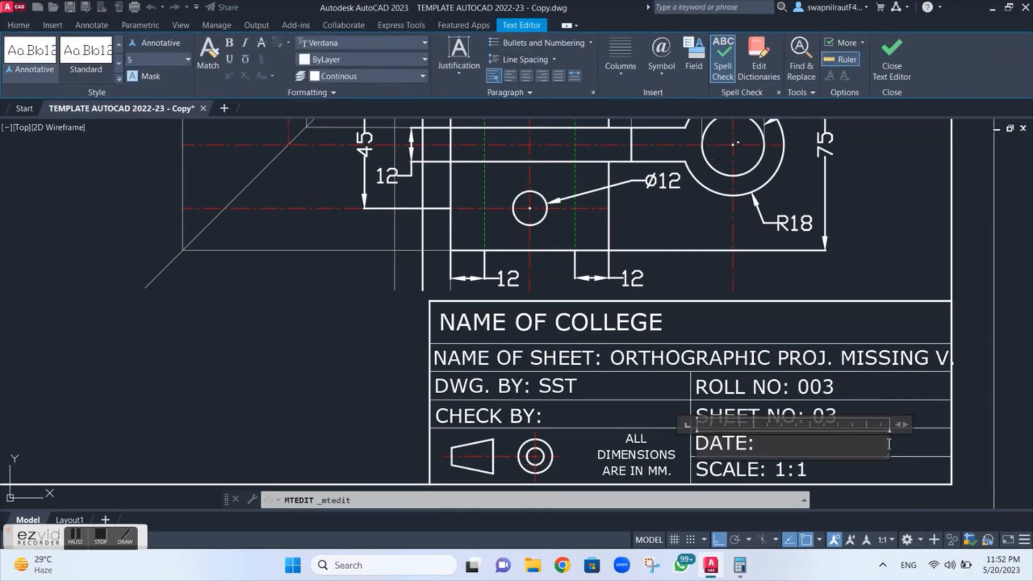
pyautogui.moveTo(889, 441); pyautogui.dragTo(944, 442)
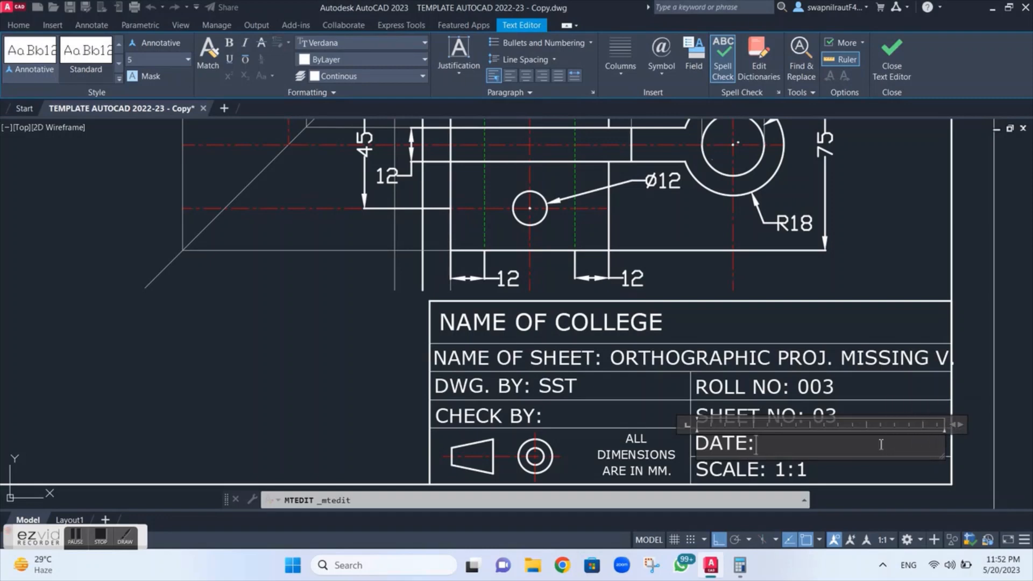
pyautogui.write('20/5/')
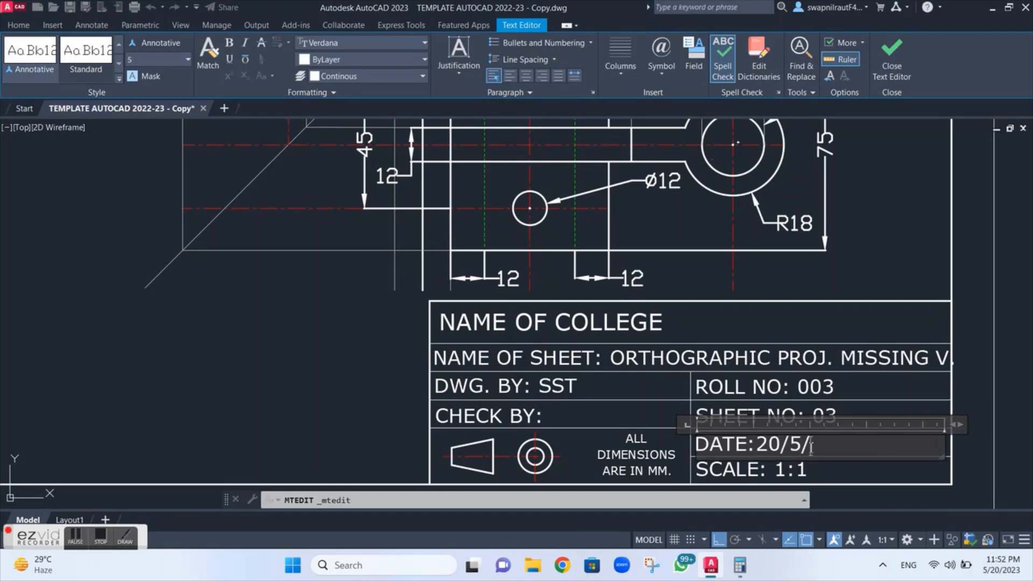
pyautogui.write('23')
pyautogui.press('Return')
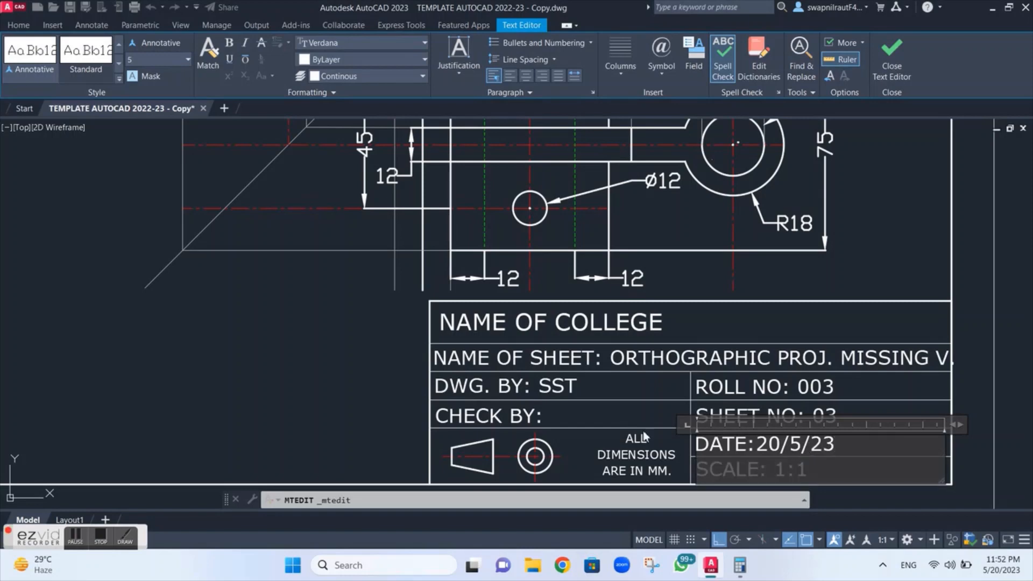
pyautogui.click(223, 410)
# Set up a plot of the sheet with the DWG To PDF.pc3 plotter and ISO full bleed A3 (420.00 x 297.00 MM) paper.
pyautogui.scroll(-4, 265, 341)
pyautogui.scroll(2, 276, 318)
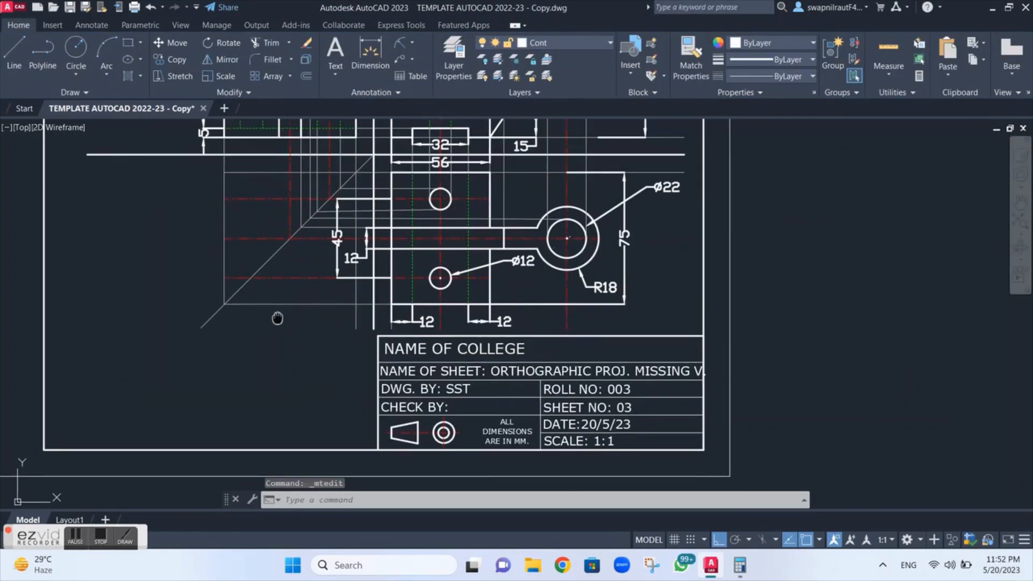
pyautogui.scroll(-2, 397, 348)
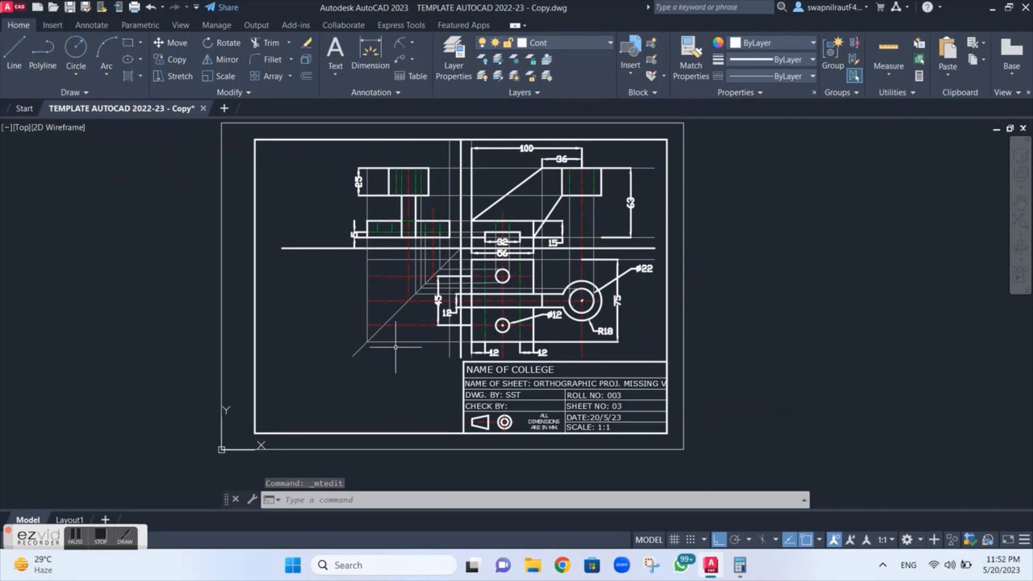
pyautogui.hotkey('ctrl', 'p')
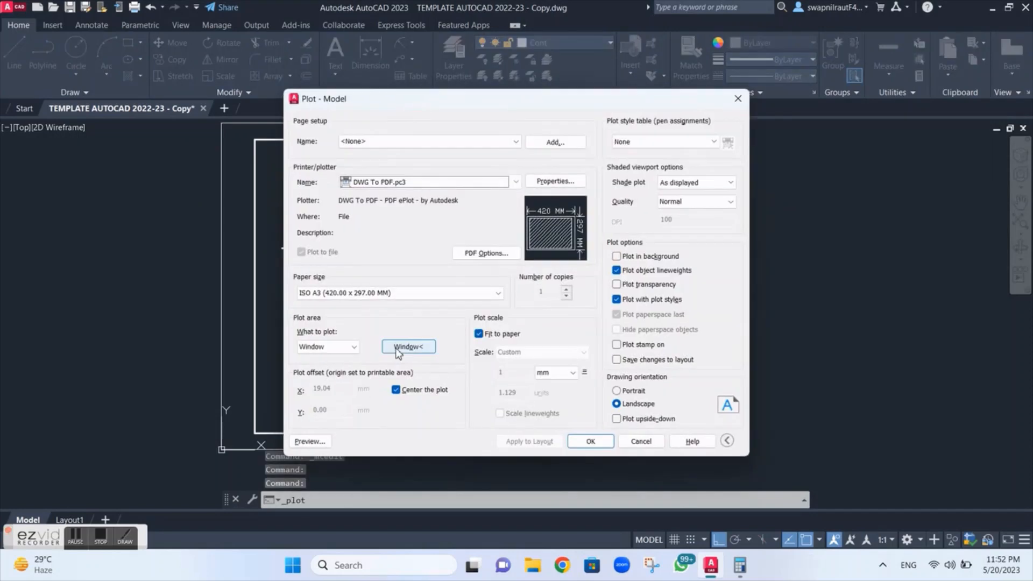
pyautogui.click(455, 183)
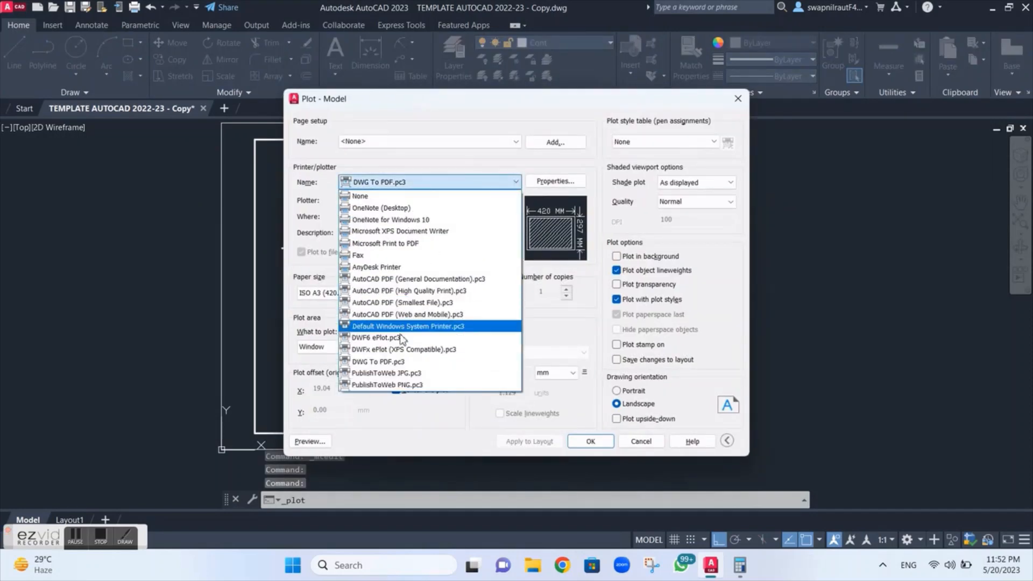
pyautogui.click(388, 361)
pyautogui.click(370, 296)
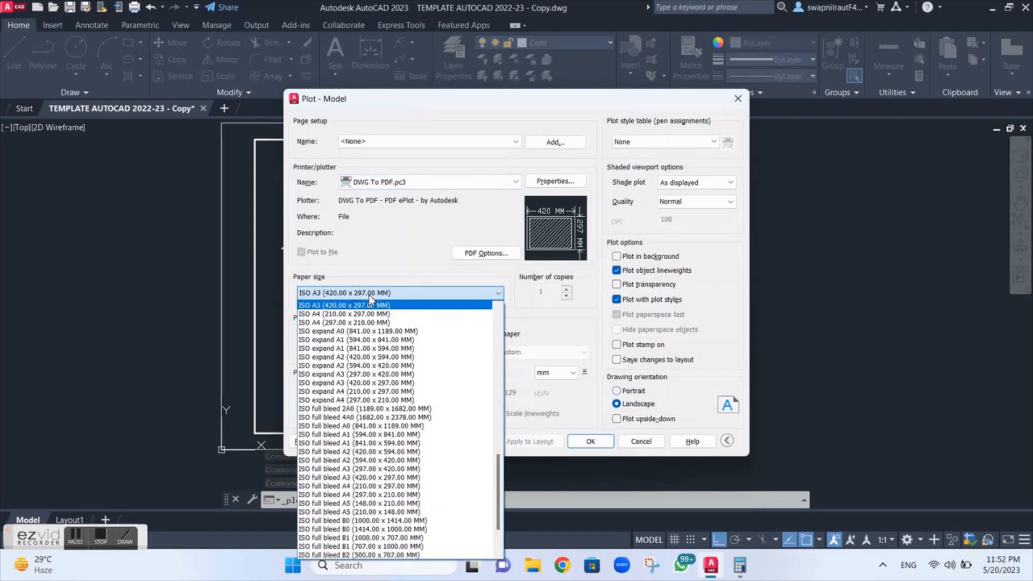
pyautogui.click(399, 478)
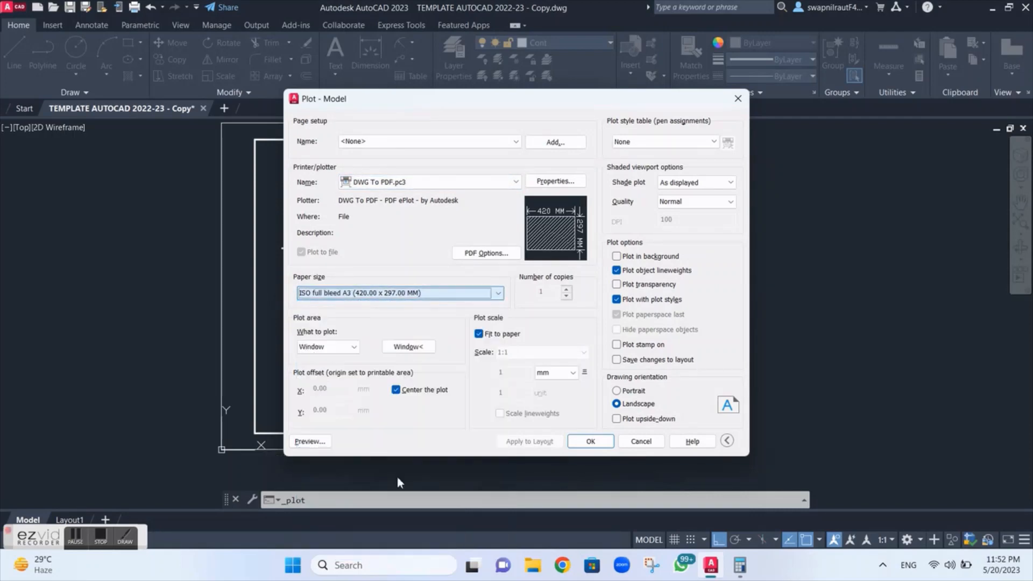
# Set the plot area to a window spanning opposite corners of the sheet's outer border, and apply the plot settings to the layout.
pyautogui.click(352, 349)
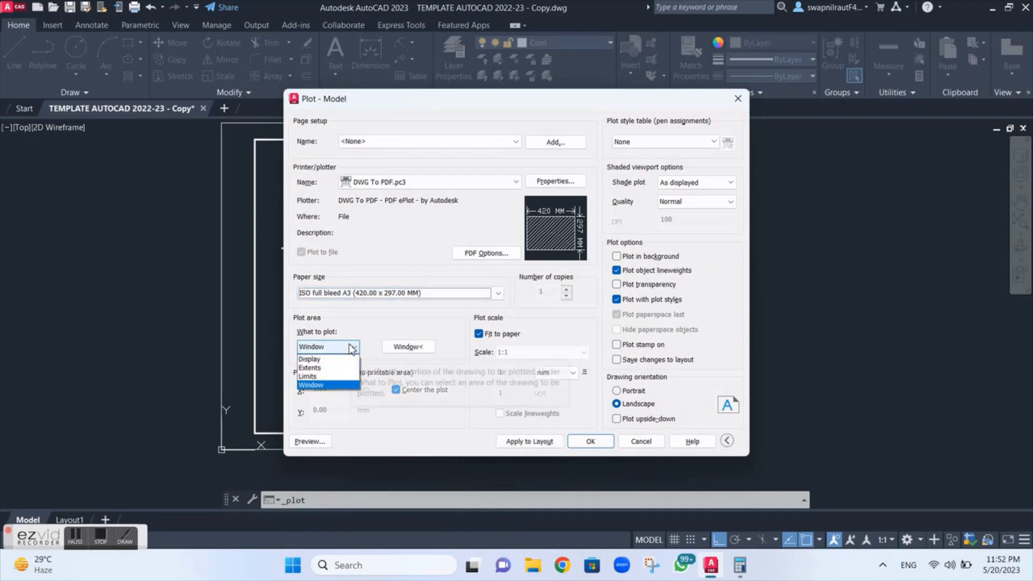
pyautogui.click(342, 386)
pyautogui.click(406, 347)
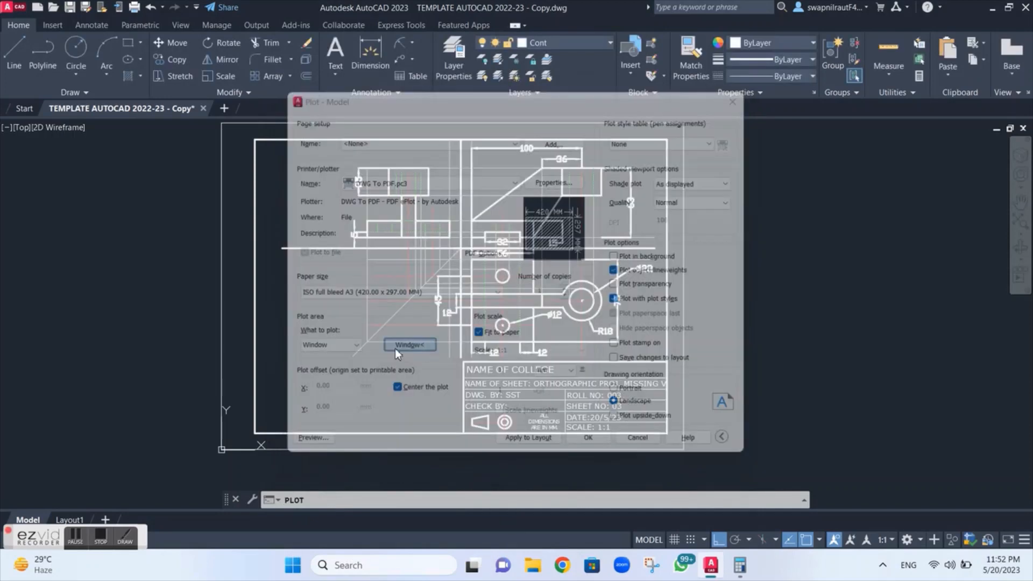
pyautogui.click(221, 449)
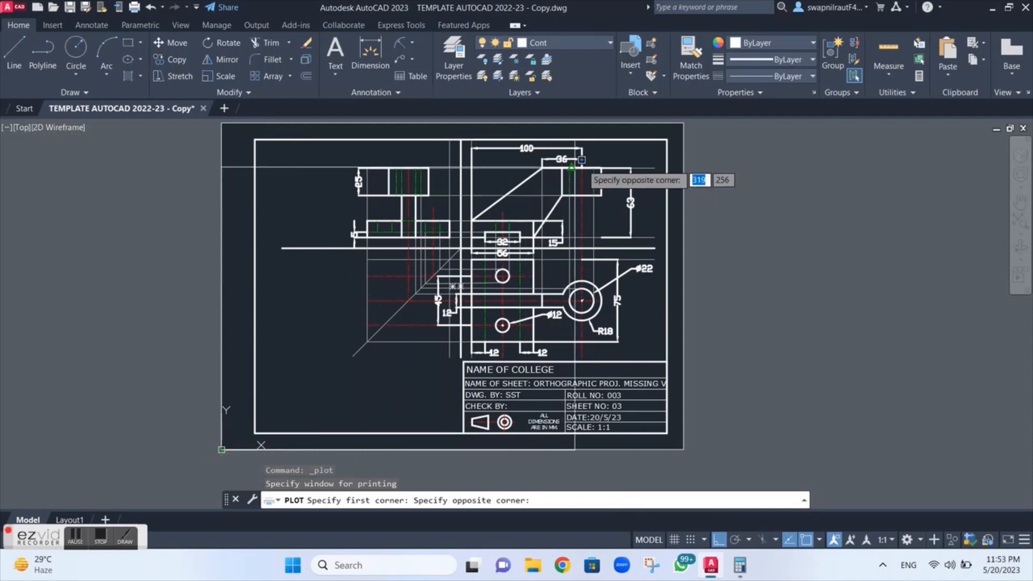
pyautogui.click(683, 123)
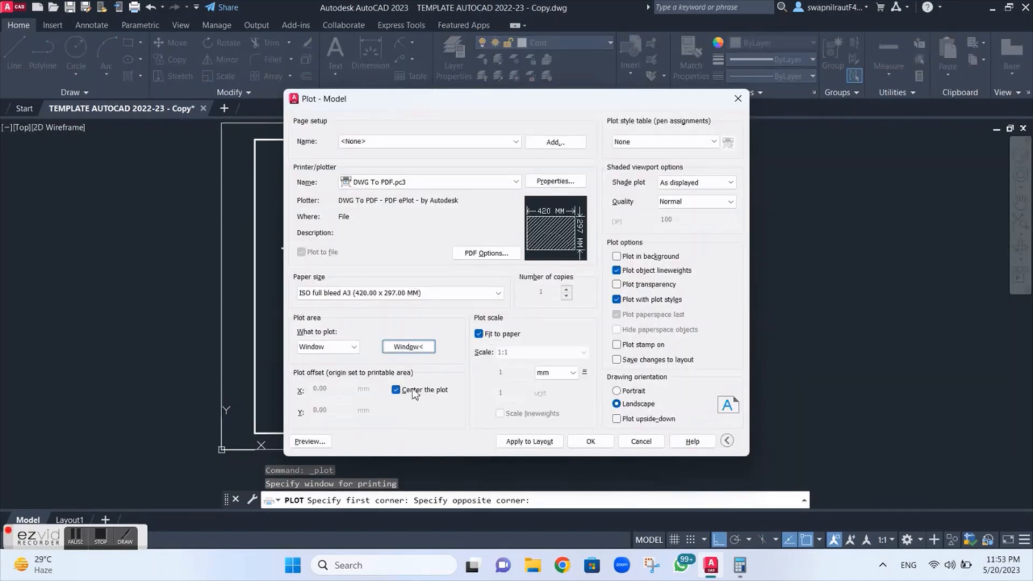
pyautogui.click(510, 441)
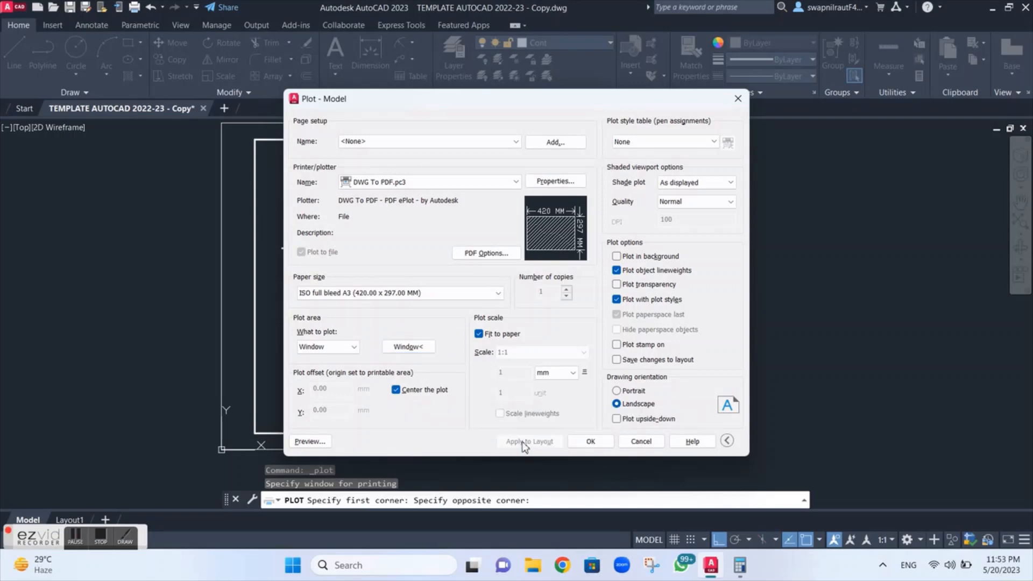
# Plot the sheet to a PDF file named PB 03 in the AUTOCAD 2023 folder.
pyautogui.click(602, 441)
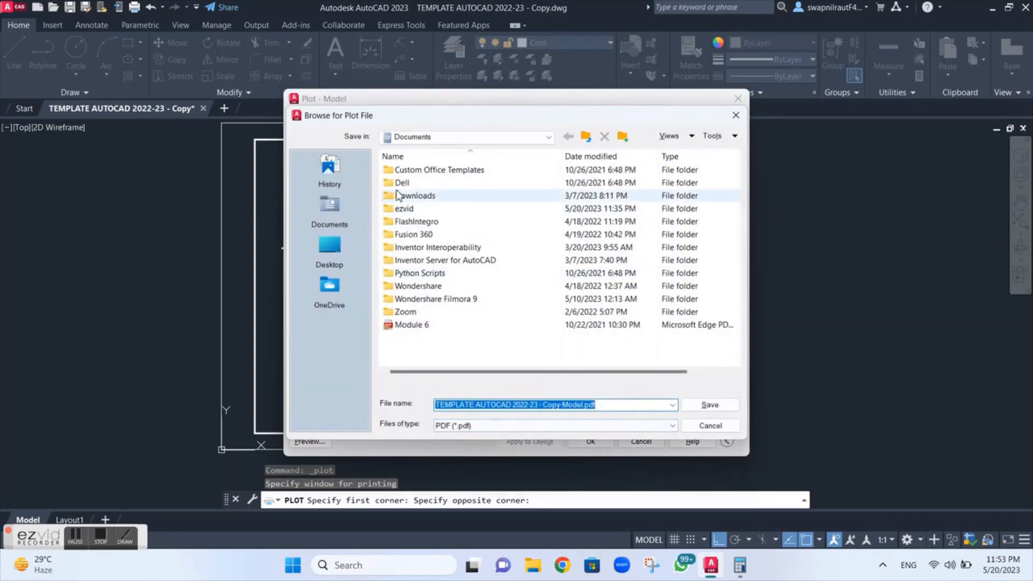
pyautogui.click(480, 141)
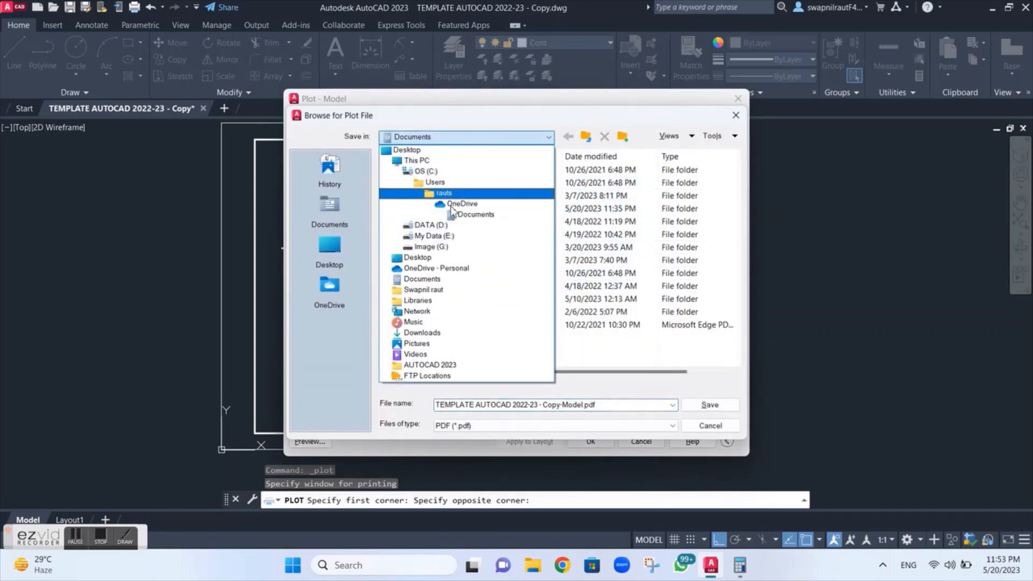
pyautogui.click(438, 364)
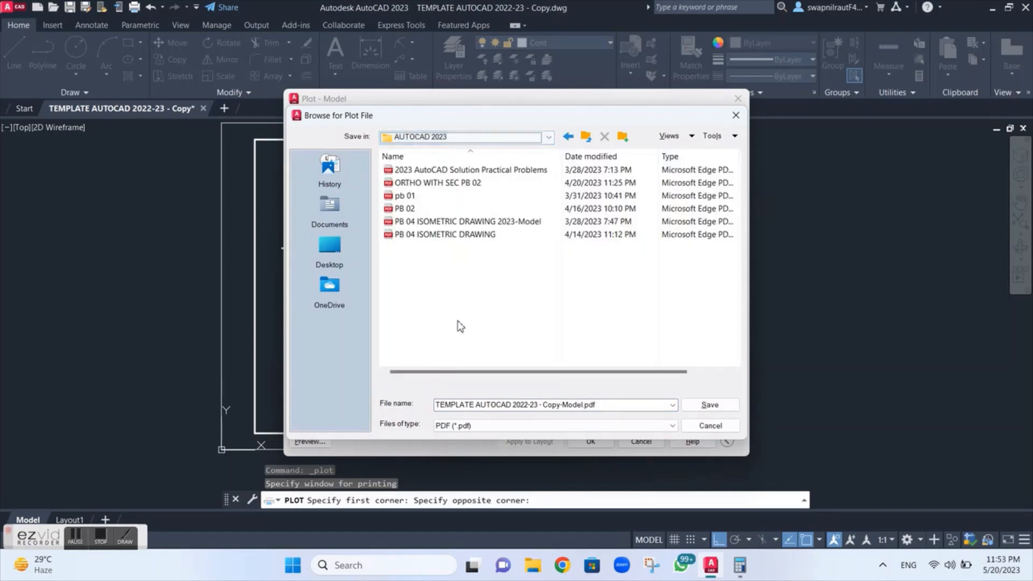
pyautogui.click(598, 408)
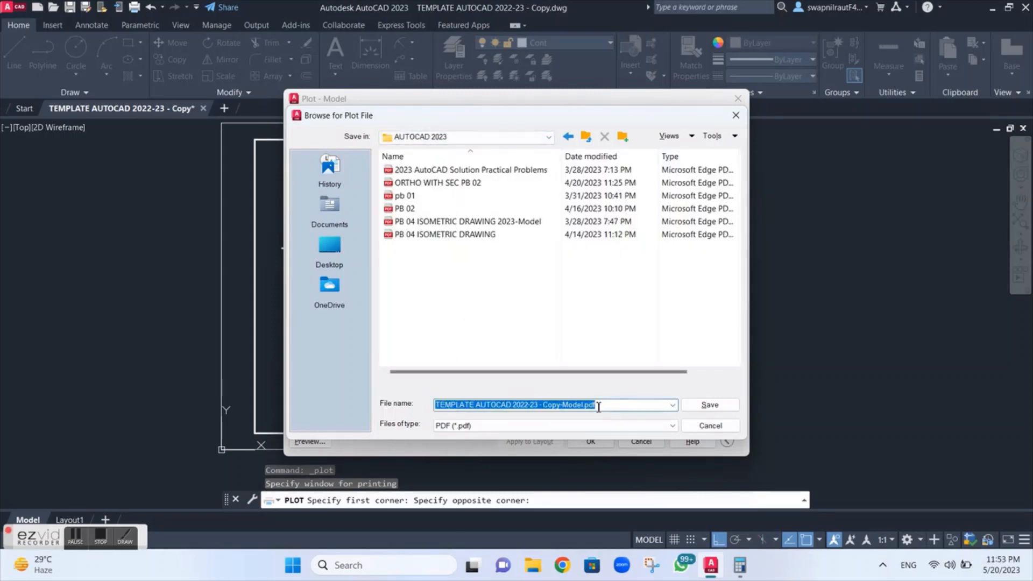
pyautogui.write('PB 03')
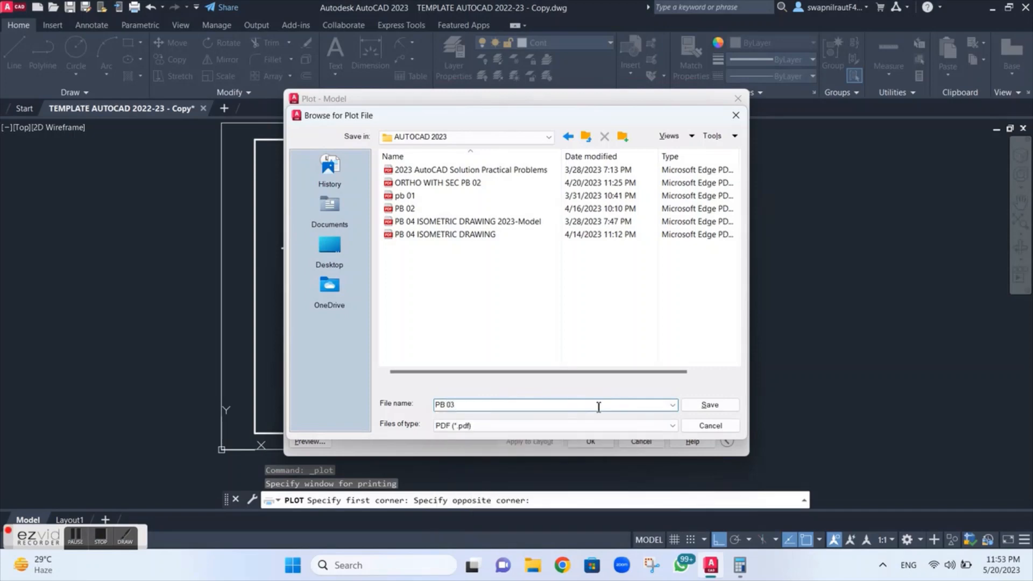
pyautogui.press('Return')
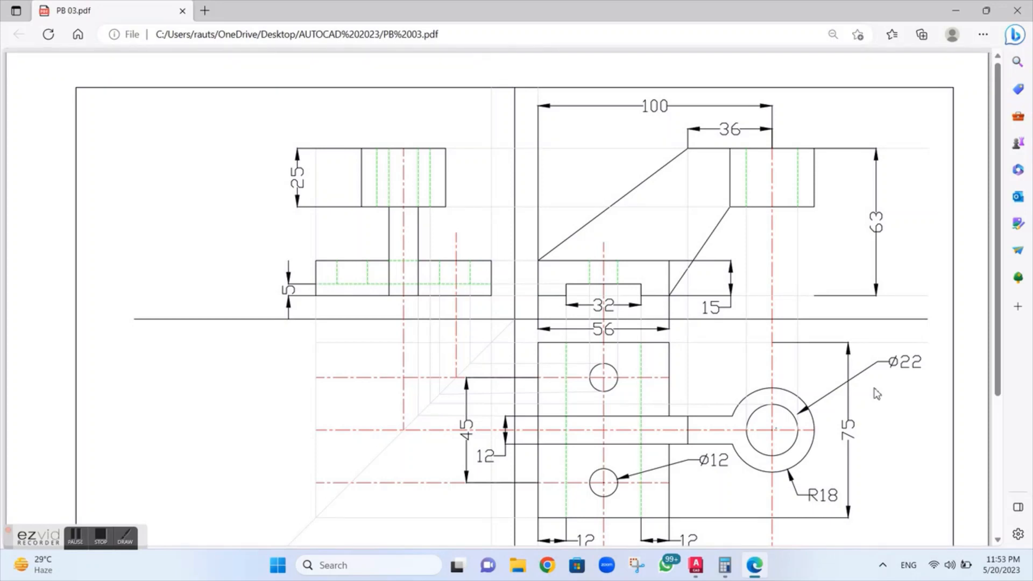
# Check the views, dimensions and title block in the plotted PDF, and close the PDF viewer.
pyautogui.scroll(-4, 877, 394)
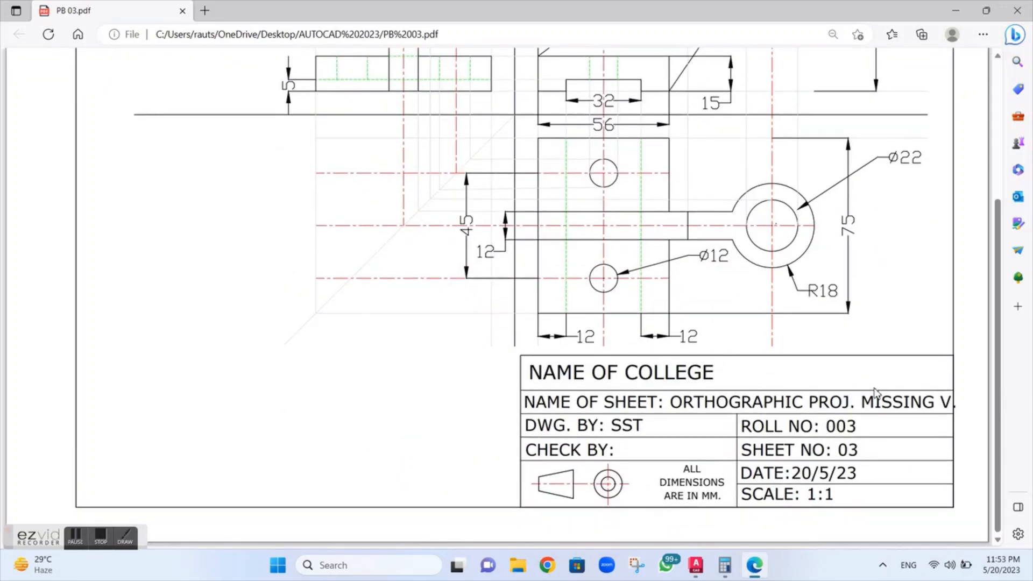
pyautogui.scroll(4, 875, 394)
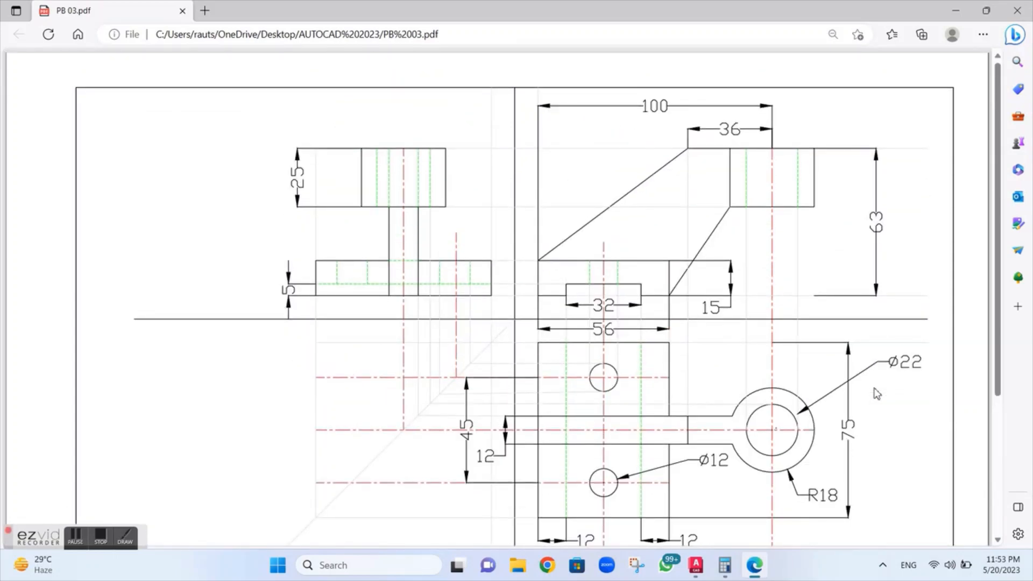
pyautogui.scroll(-4, 877, 395)
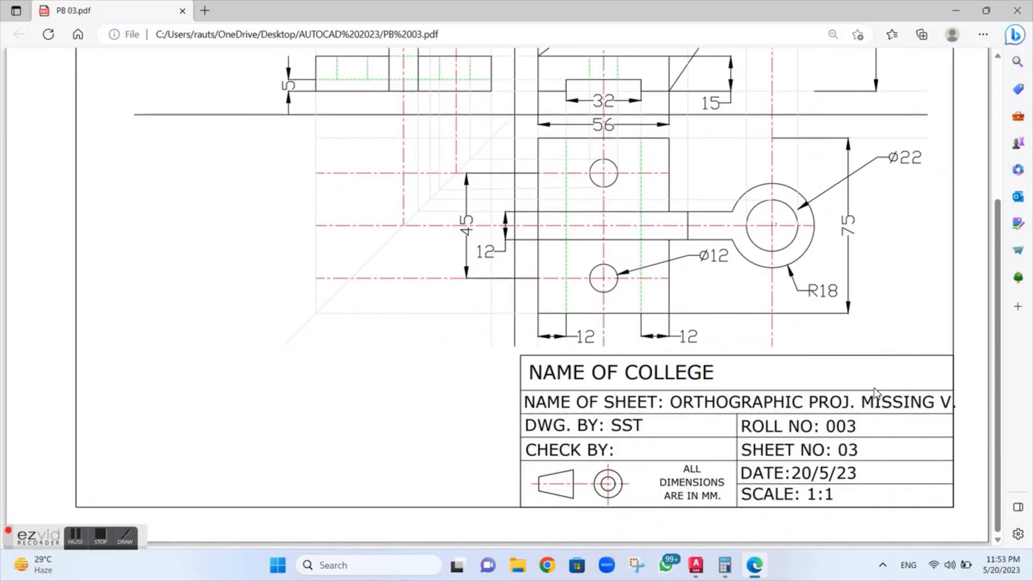
pyautogui.scroll(4, 875, 392)
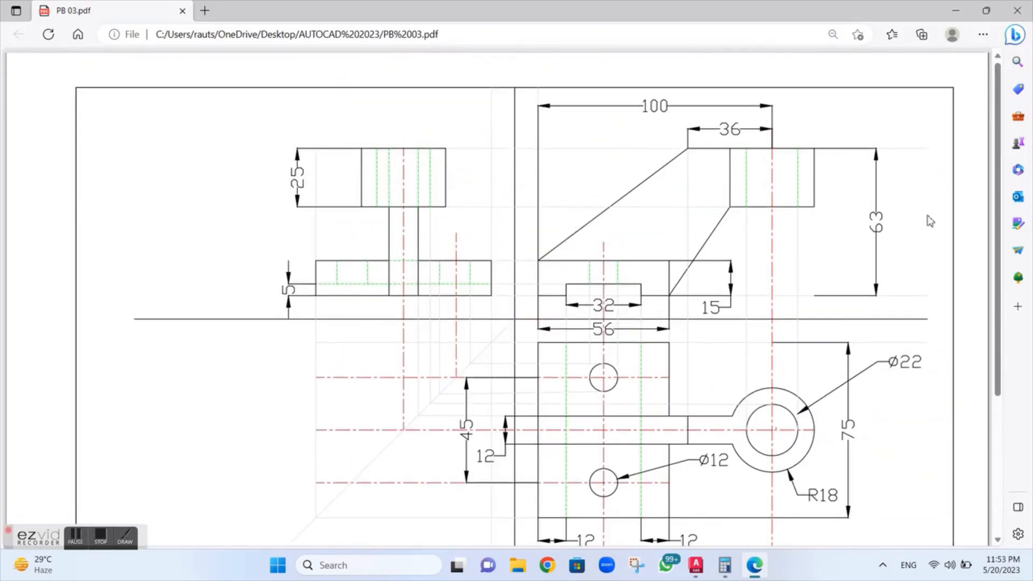
pyautogui.click(1017, 11)
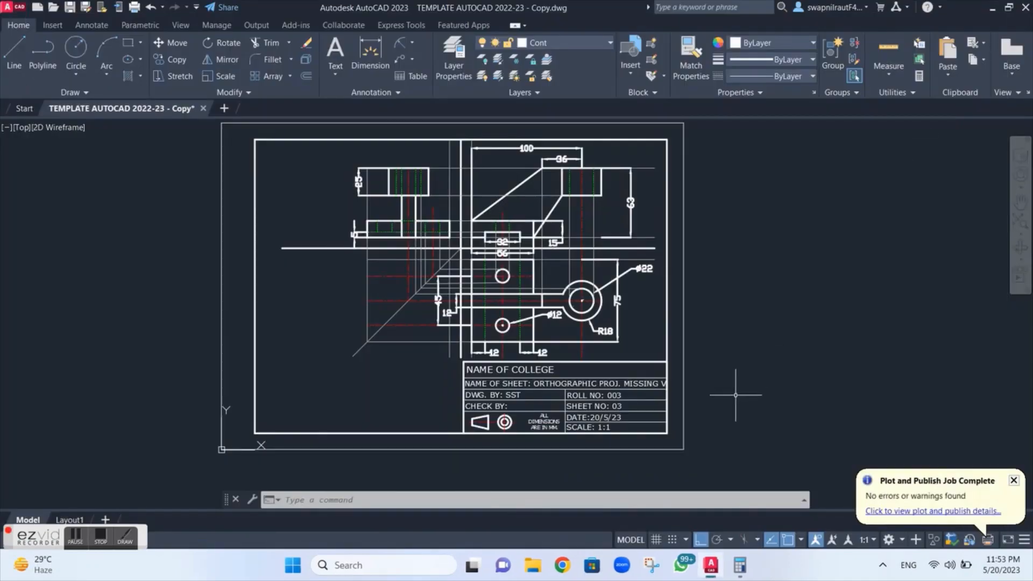
pyautogui.click(107, 545)
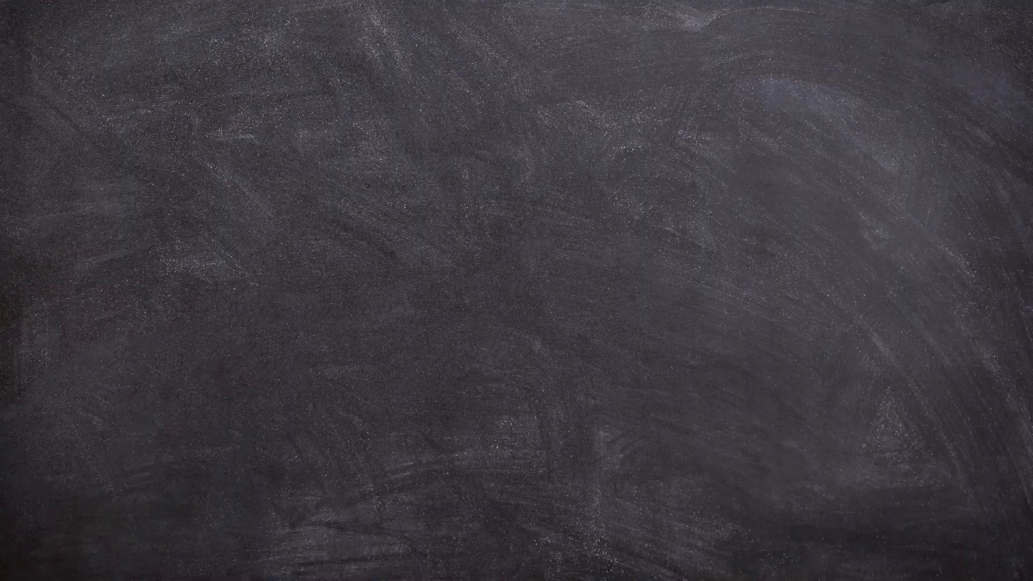